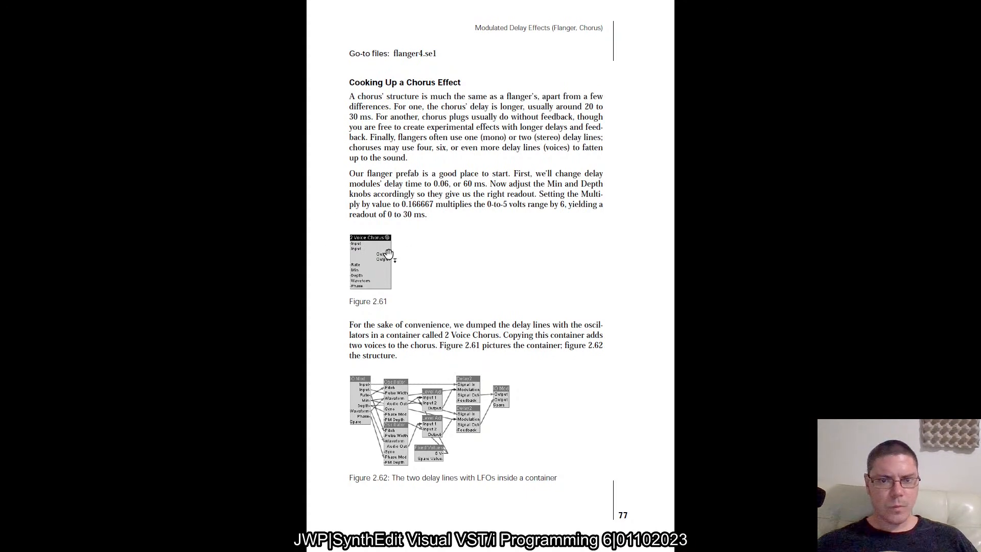
Read the section on cooking up a chorus effect and examine Figures 2.61 and 2.62
{"action": "scroll", "coordinate": [374, 256], "scroll_direction": "up", "scroll_amount": 5}
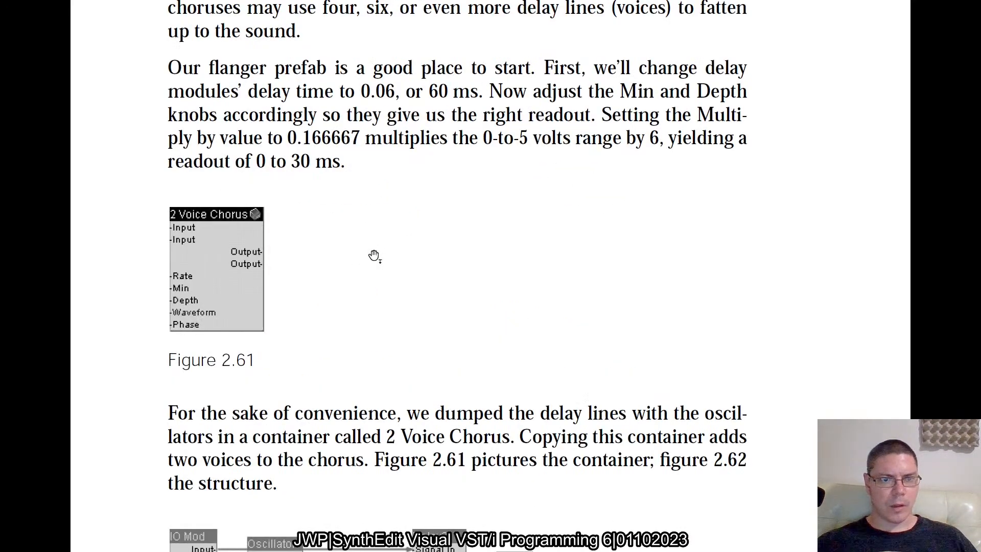
{"action": "scroll", "coordinate": [374, 256], "scroll_direction": "down", "scroll_amount": 2}
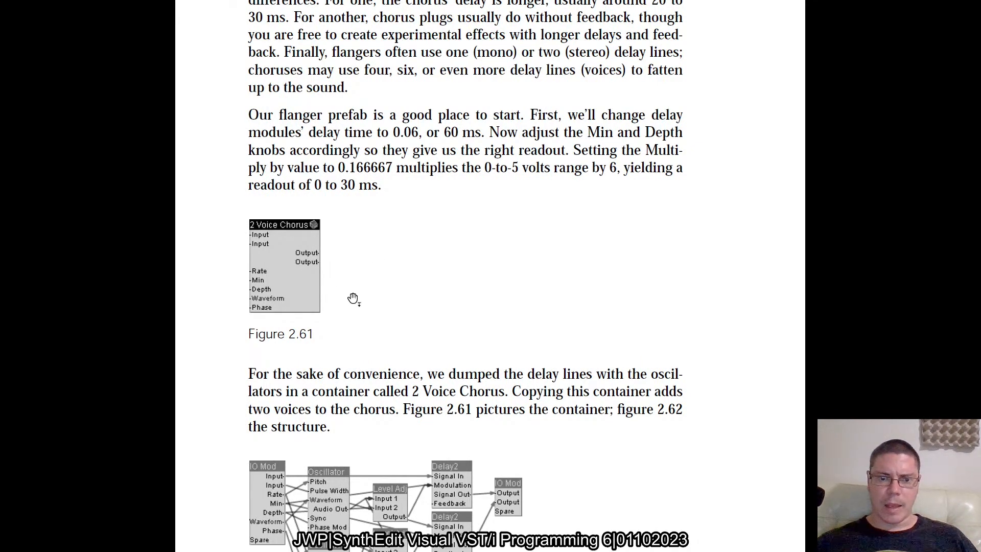
{"action": "scroll", "coordinate": [353, 298], "scroll_direction": "down", "scroll_amount": 1}
{"action": "scroll", "coordinate": [353, 298], "scroll_direction": "down", "scroll_amount": 1}
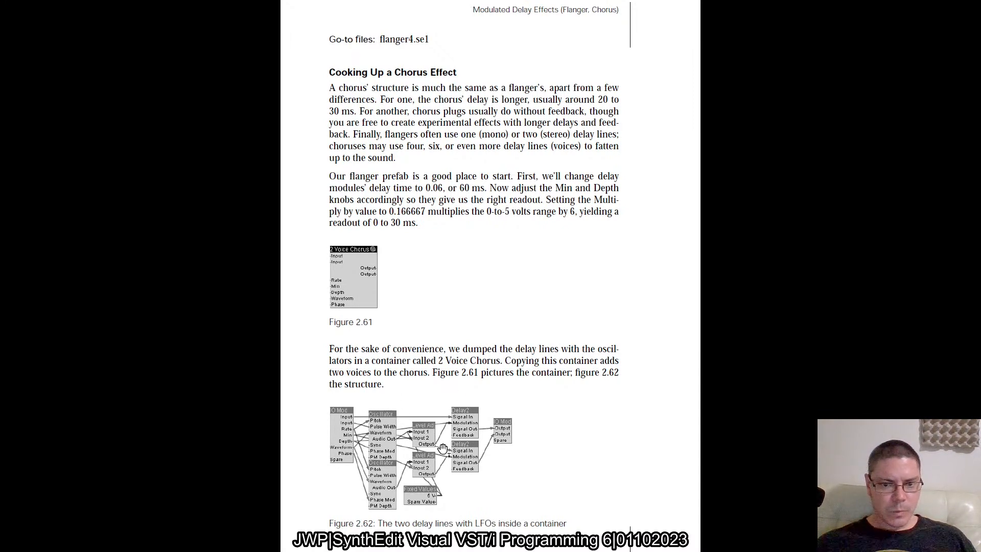
{"action": "scroll", "coordinate": [405, 464], "scroll_direction": "up", "scroll_amount": 2}
{"action": "scroll", "coordinate": [404, 464], "scroll_direction": "down", "scroll_amount": 1}
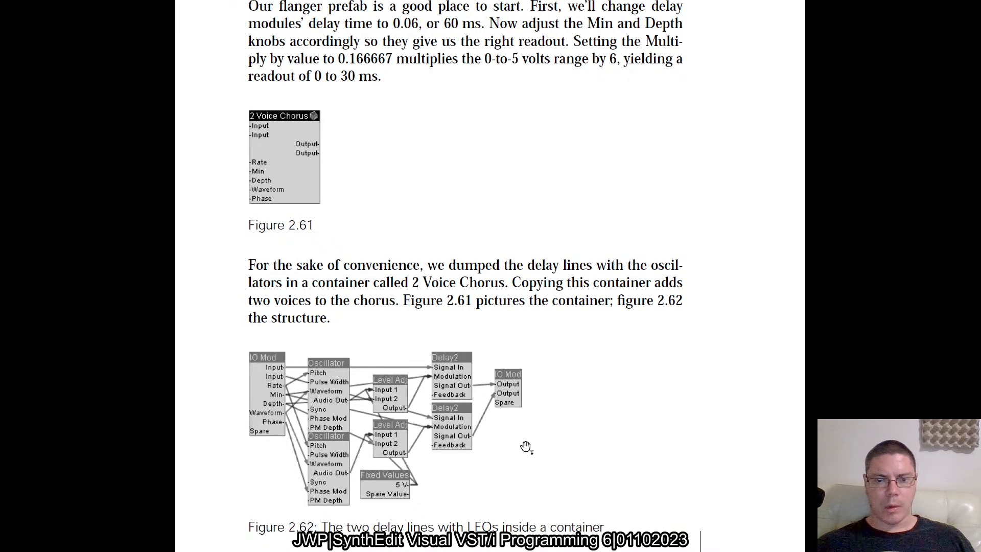
{"action": "scroll", "coordinate": [641, 460], "scroll_direction": "down", "scroll_amount": 2}
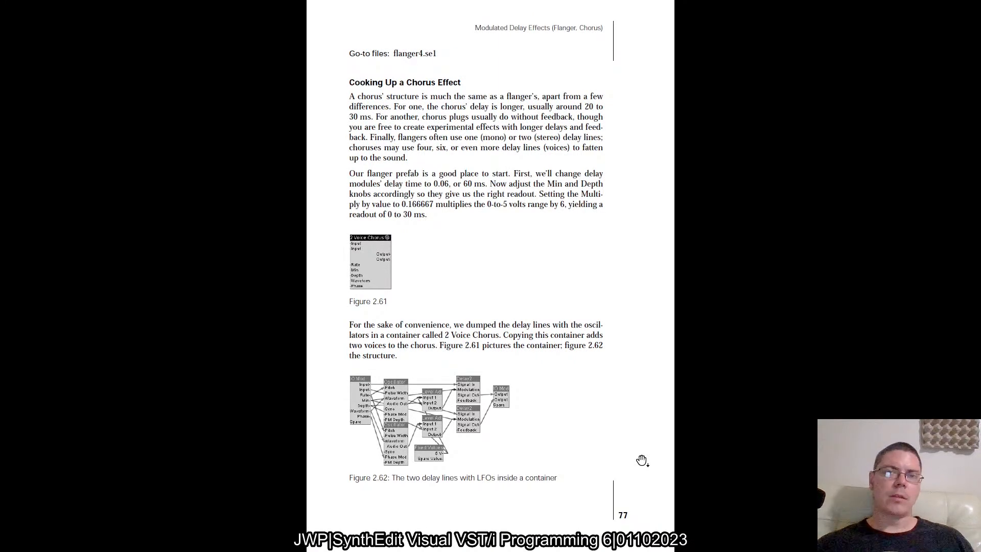
Launch the older SynthEdit and open the recent project flanger4.se1
{"action": "key", "text": "super"}
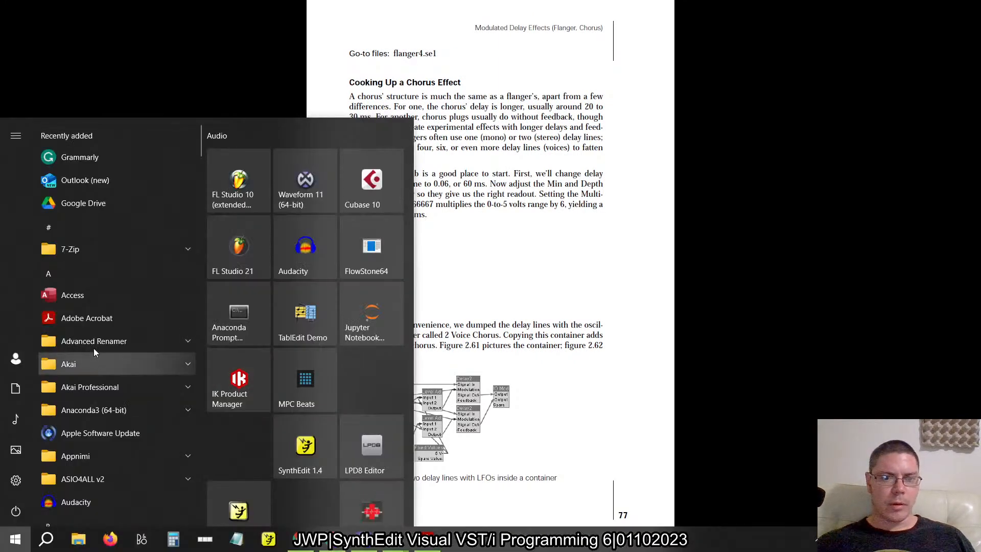
{"action": "scroll", "coordinate": [287, 370], "scroll_direction": "down", "scroll_amount": 5}
{"action": "scroll", "coordinate": [288, 370], "scroll_direction": "up", "scroll_amount": 5}
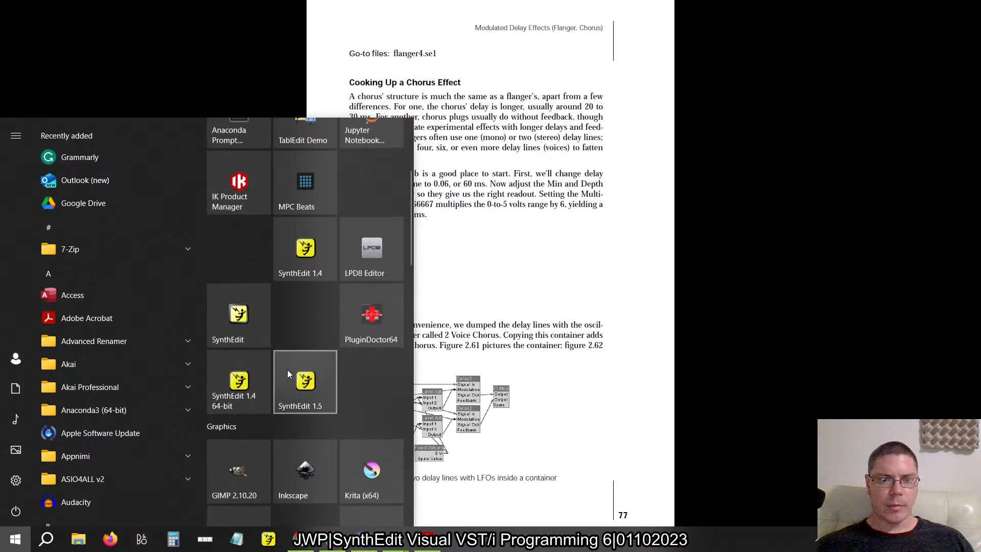
{"action": "left_click", "coordinate": [245, 313]}
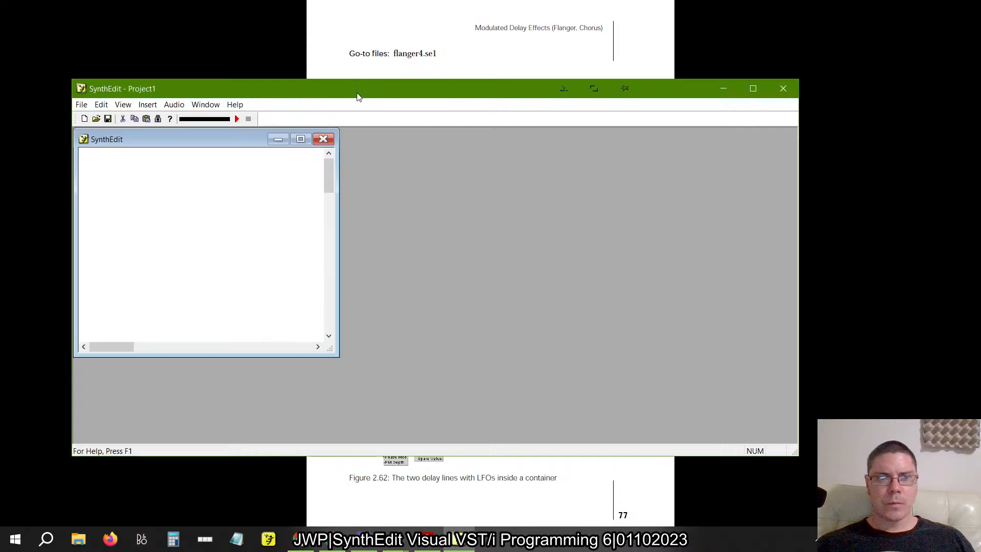
{"action": "left_click", "coordinate": [86, 105]}
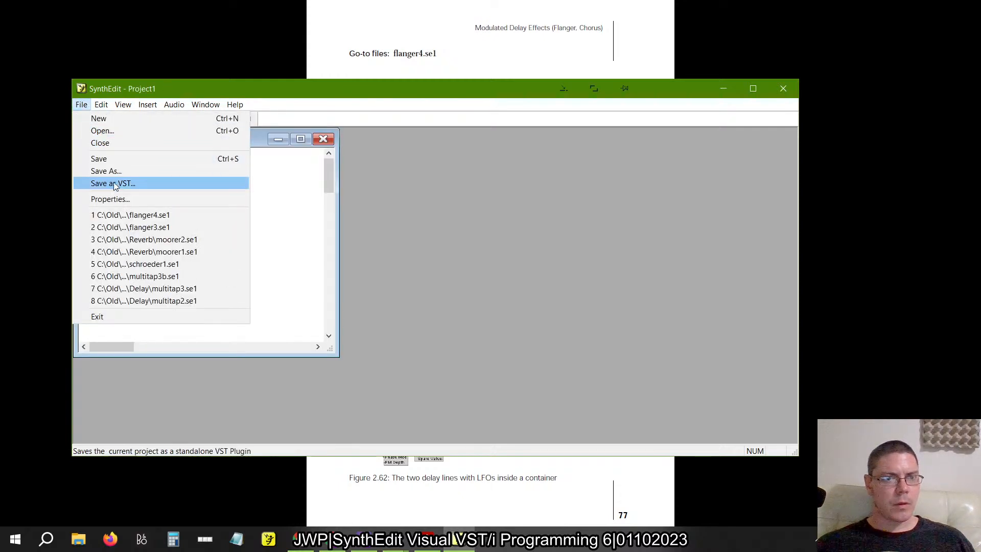
{"action": "left_click", "coordinate": [118, 216]}
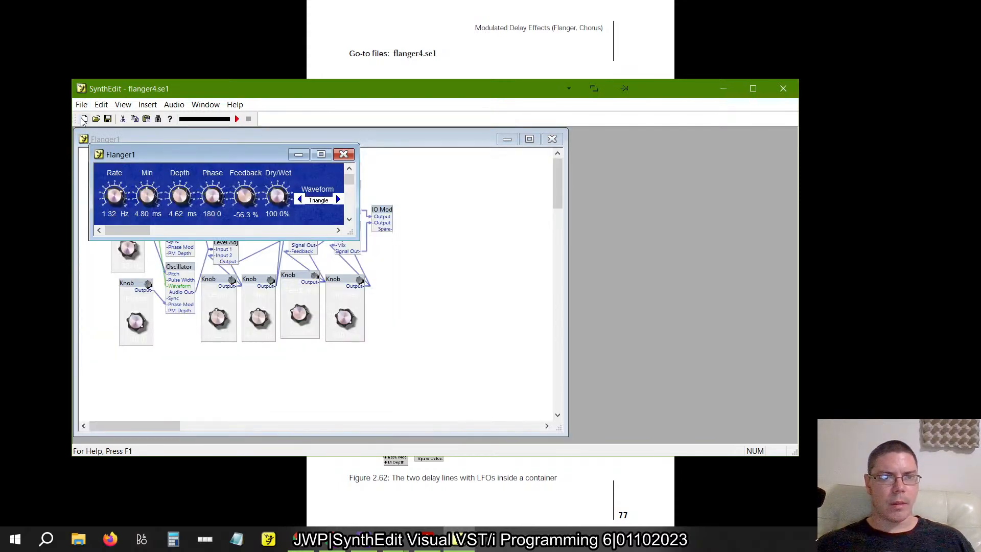
{"action": "left_click", "coordinate": [81, 104]}
{"action": "left_click", "coordinate": [102, 132]}
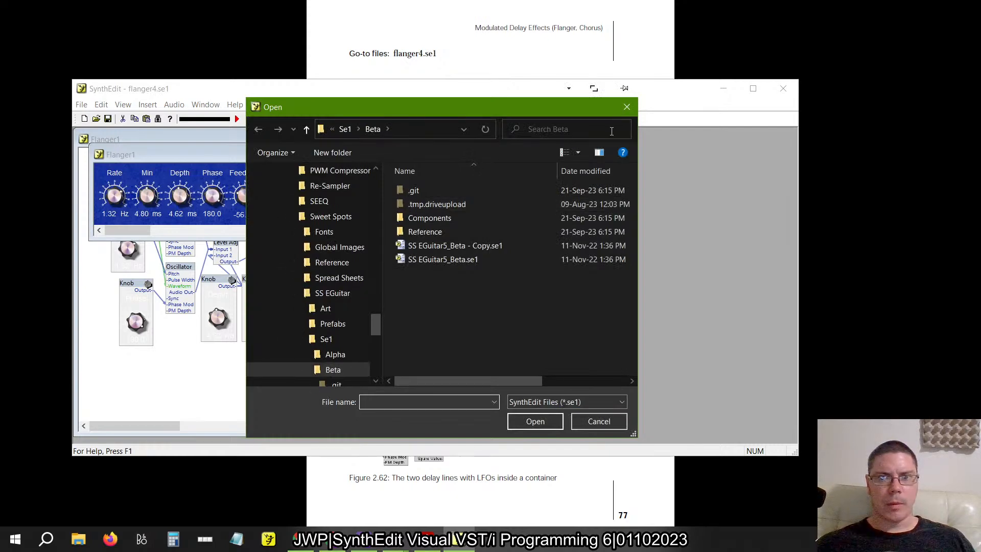
{"action": "left_click", "coordinate": [627, 107]}
Copy the path of the DelayMod folder that holds flanger4.se1, without saving the project
{"action": "left_click", "coordinate": [82, 105]}
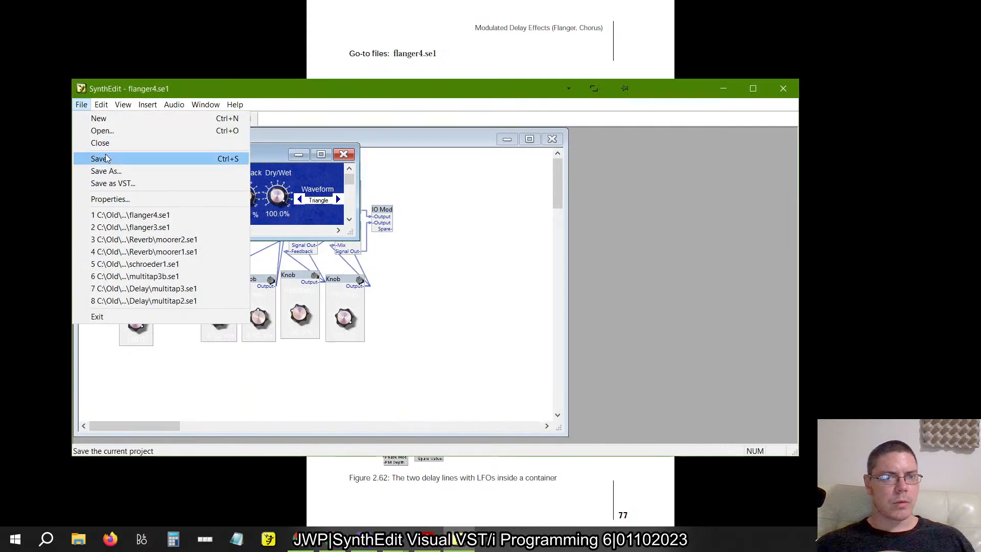
{"action": "left_click", "coordinate": [102, 172]}
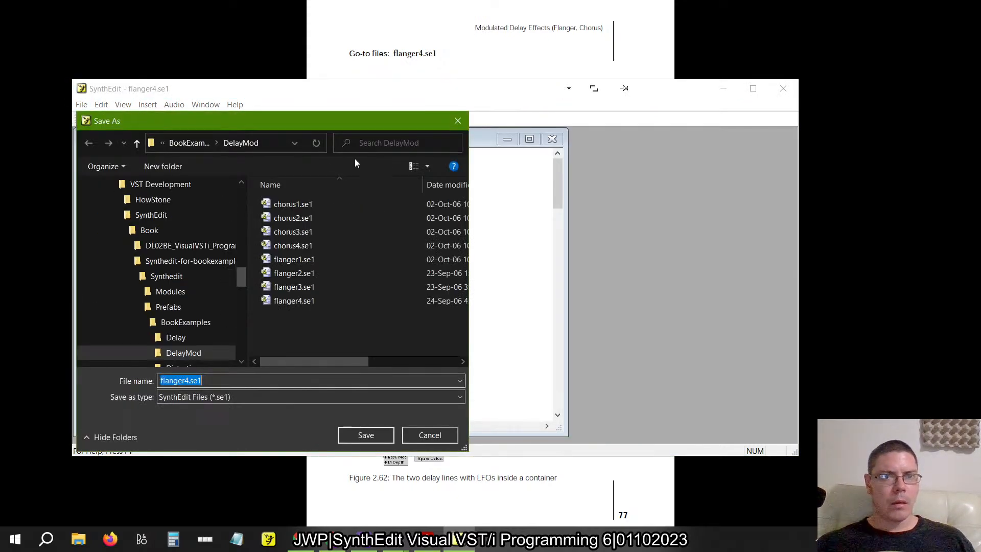
{"action": "left_click", "coordinate": [276, 144]}
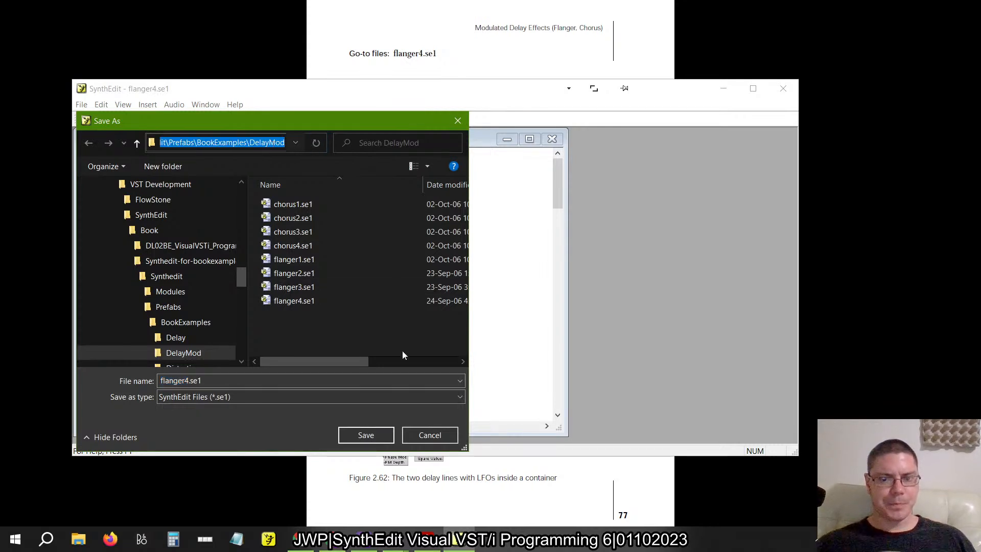
{"action": "left_click", "coordinate": [416, 435]}
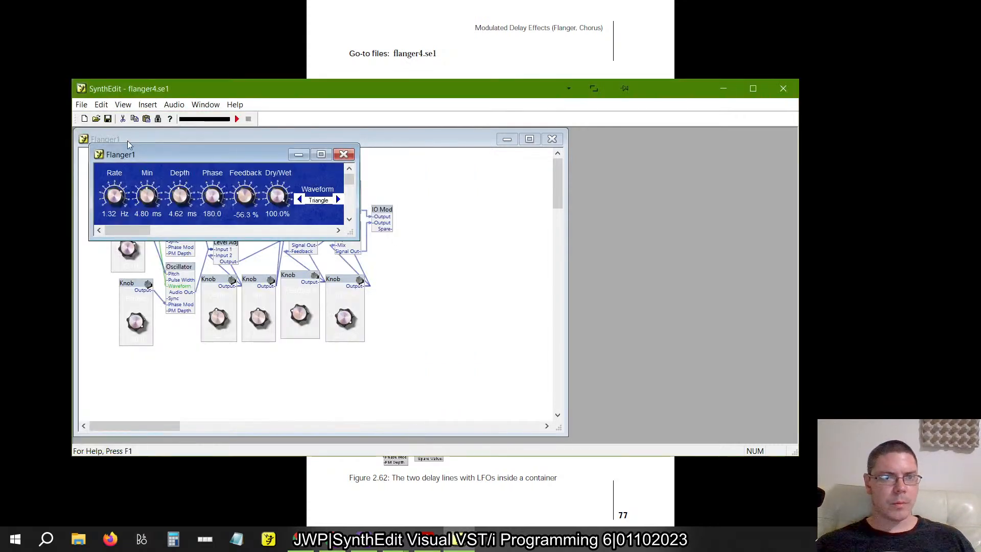
Open chorus1.se1 from the DelayMod folder using the copied path
{"action": "left_click", "coordinate": [81, 104]}
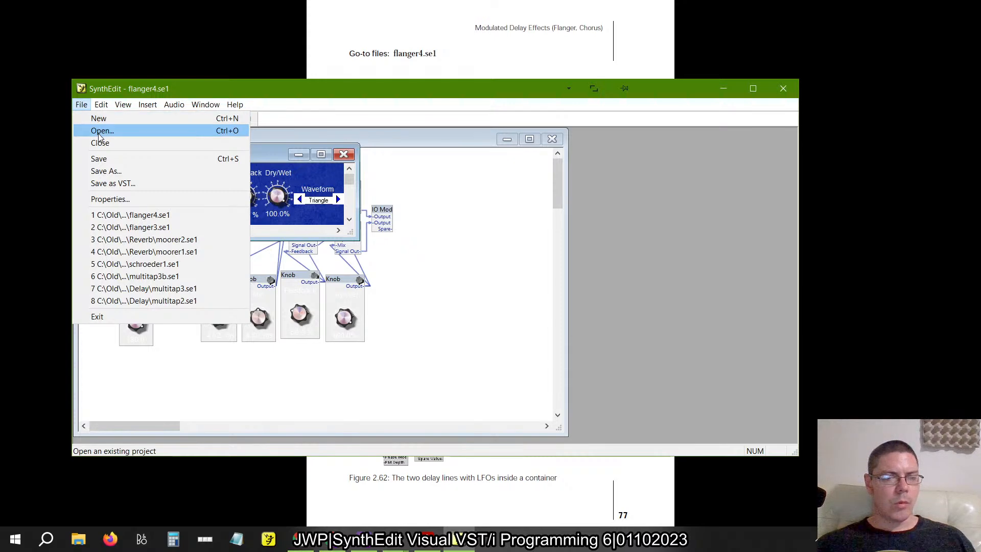
{"action": "left_click", "coordinate": [101, 134]}
{"action": "left_click", "coordinate": [247, 145]}
{"action": "key", "text": "ctrl+v"}
{"action": "key", "text": "Return"}
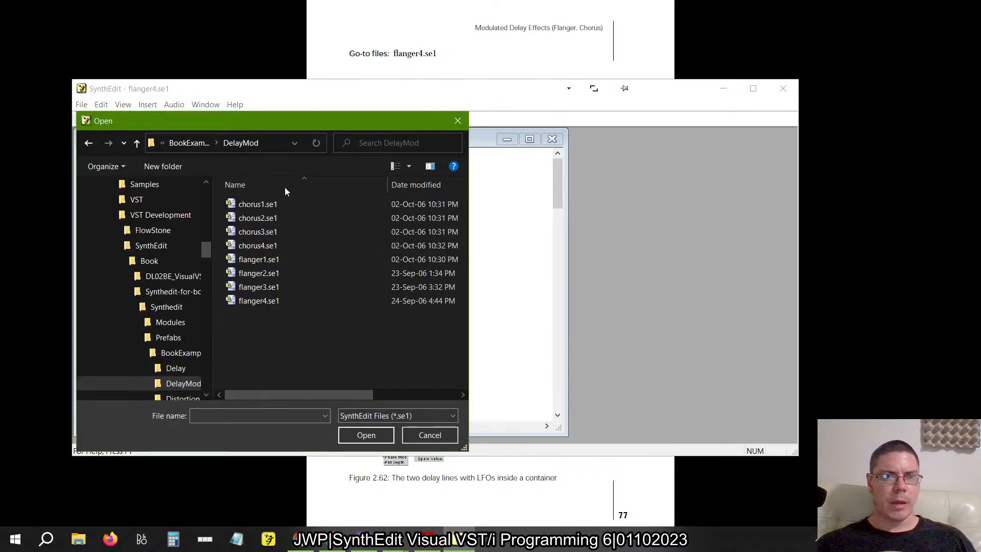
{"action": "left_click", "coordinate": [277, 205]}
{"action": "left_click", "coordinate": [364, 435]}
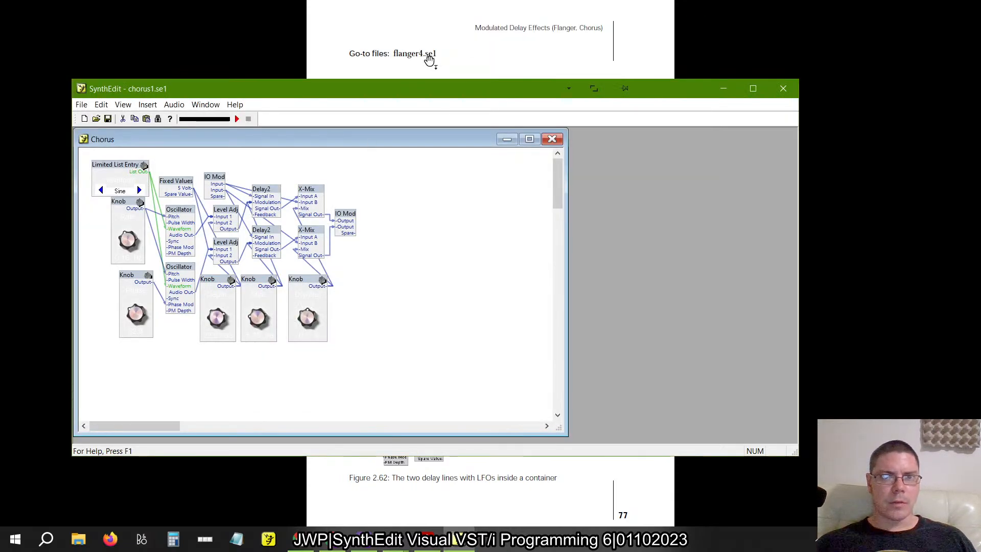
Return to page 77 of the book, then launch the newer SynthEdit and maximize its window
{"action": "left_click", "coordinate": [854, 146]}
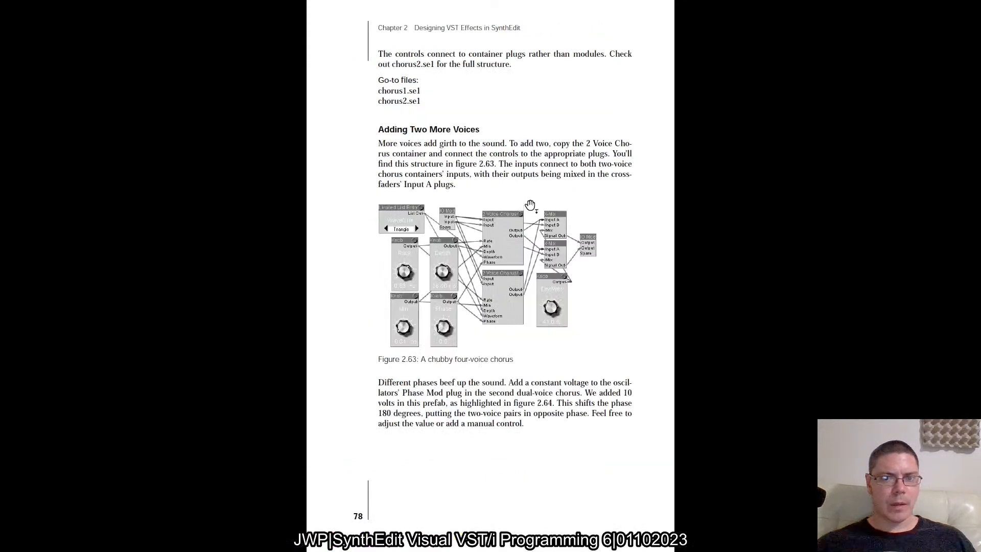
{"action": "scroll", "coordinate": [542, 359], "scroll_direction": "up", "scroll_amount": 1}
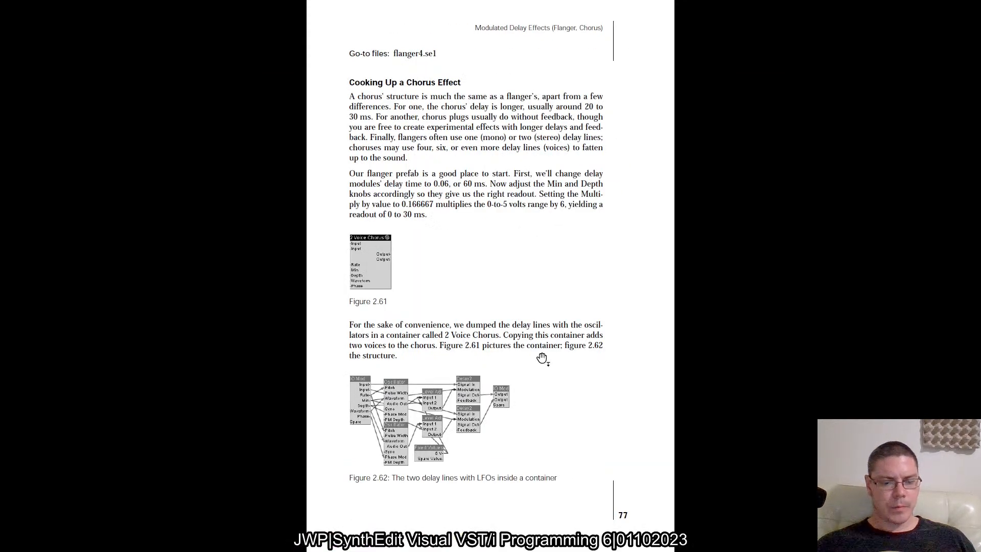
{"action": "key", "text": "super"}
{"action": "scroll", "coordinate": [326, 311], "scroll_direction": "down", "scroll_amount": 4}
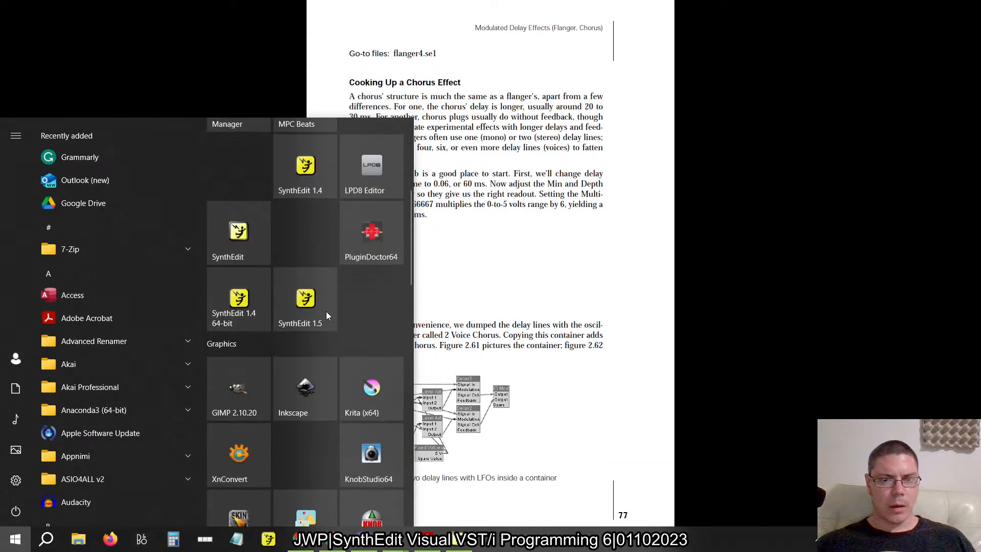
{"action": "left_click", "coordinate": [402, 384]}
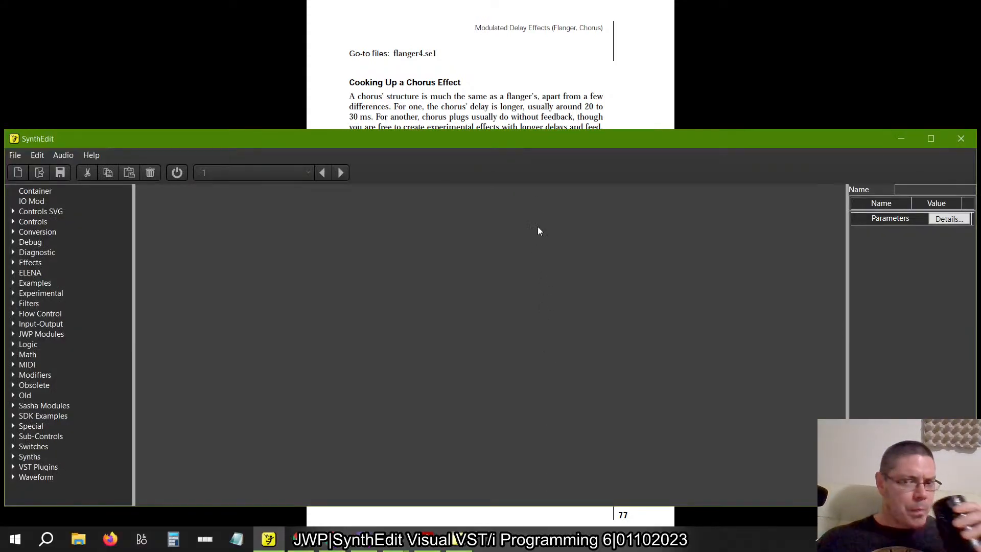
{"action": "double_click", "coordinate": [530, 132]}
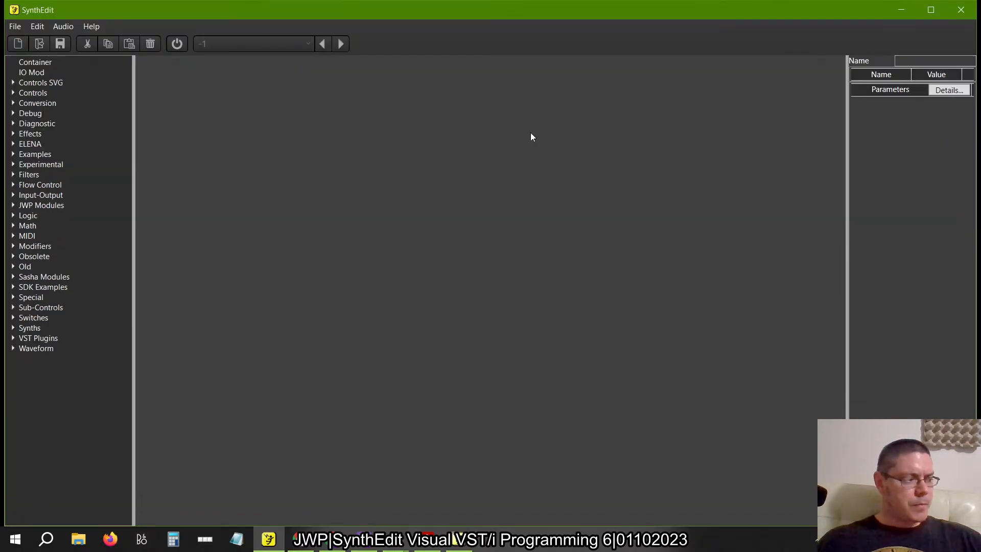
{"action": "double_click", "coordinate": [400, 19]}
{"action": "double_click", "coordinate": [427, 143]}
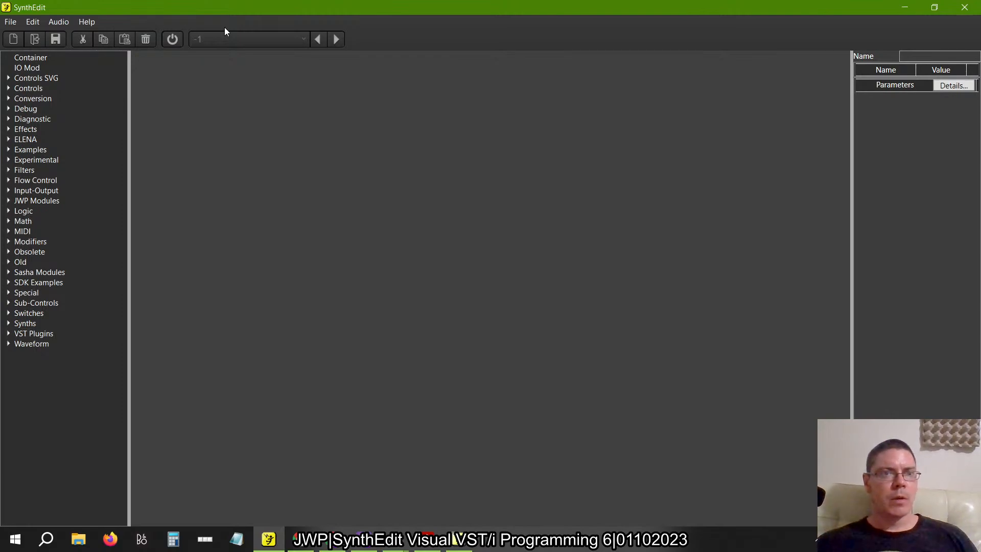
Create a new project, place a Container module in its Main window and enlarge that window
{"action": "left_click", "coordinate": [11, 21]}
{"action": "mouse_move", "coordinate": [32, 23]}
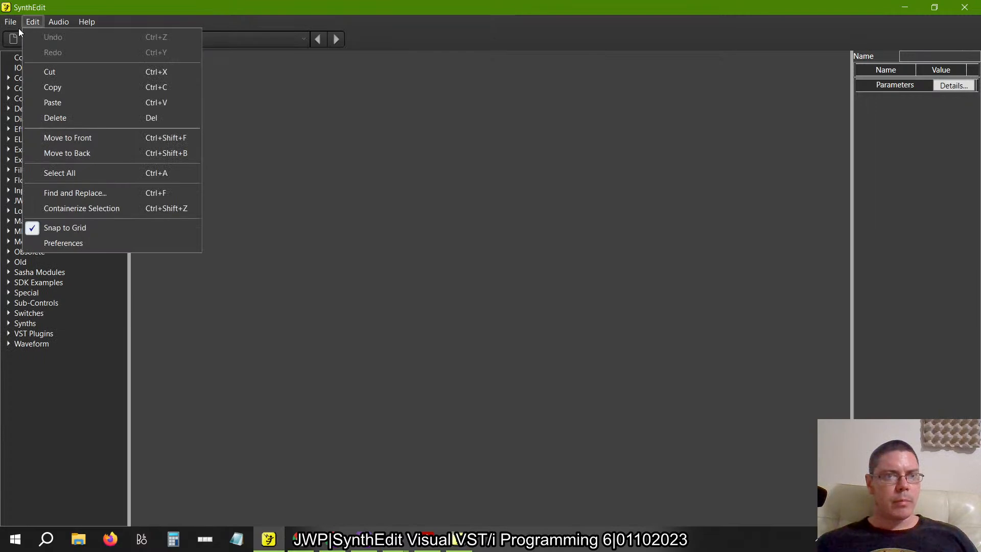
{"action": "left_click", "coordinate": [23, 37]}
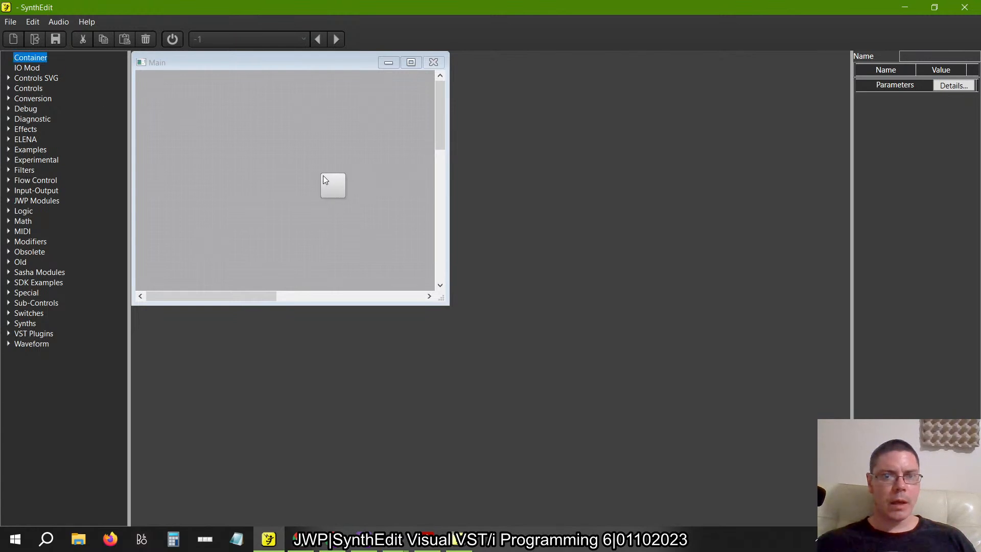
{"action": "left_click_drag", "start_coordinate": [330, 178], "coordinate": [330, 178]}
{"action": "left_click_drag", "start_coordinate": [444, 302], "coordinate": [594, 402]}
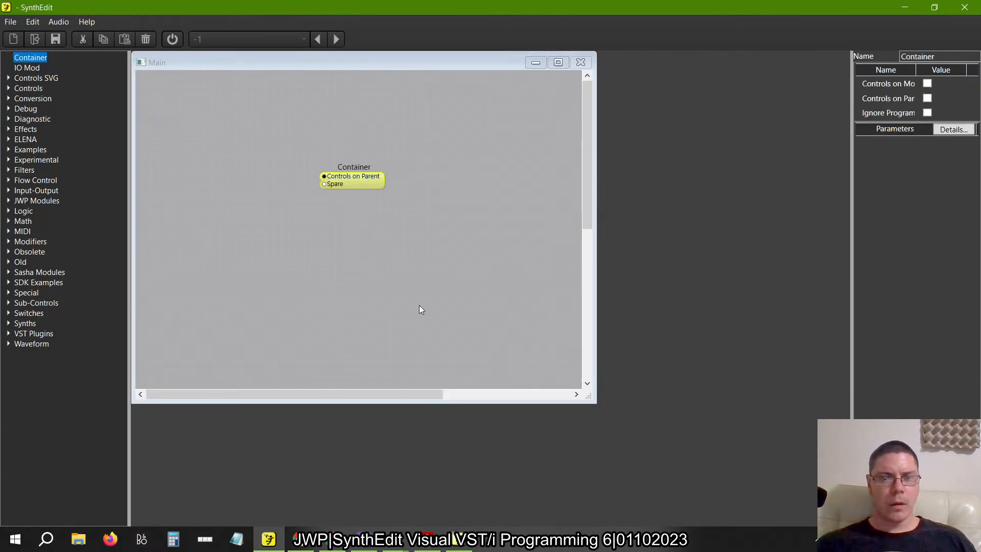
Rename the new container to Chorus
{"action": "left_click", "coordinate": [380, 185]}
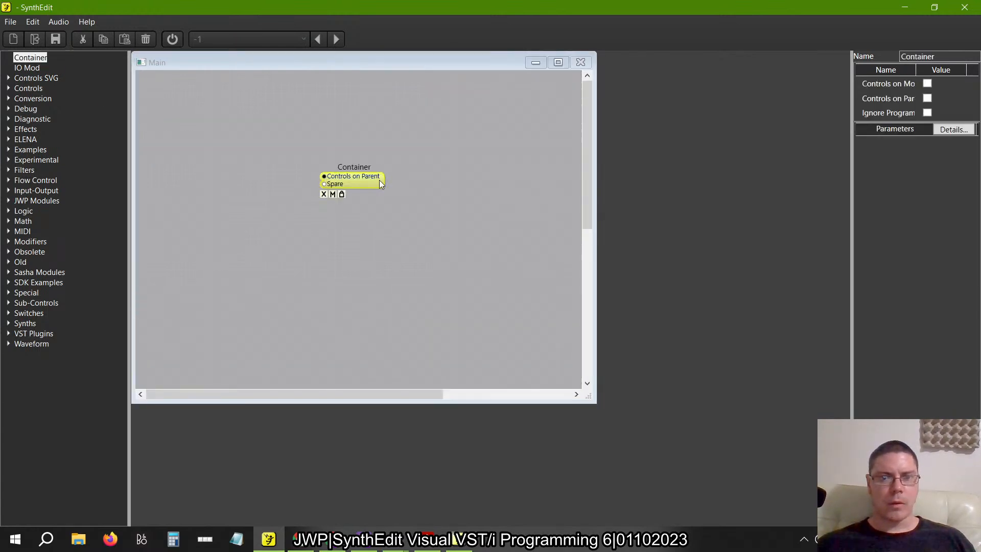
{"action": "double_click", "coordinate": [945, 57]}
{"action": "type", "text": "Chorus"}
{"action": "key", "text": "Tab"}
Open flanger4.se1 and examine the Reverb container's structure and control panel
{"action": "left_click", "coordinate": [10, 21]}
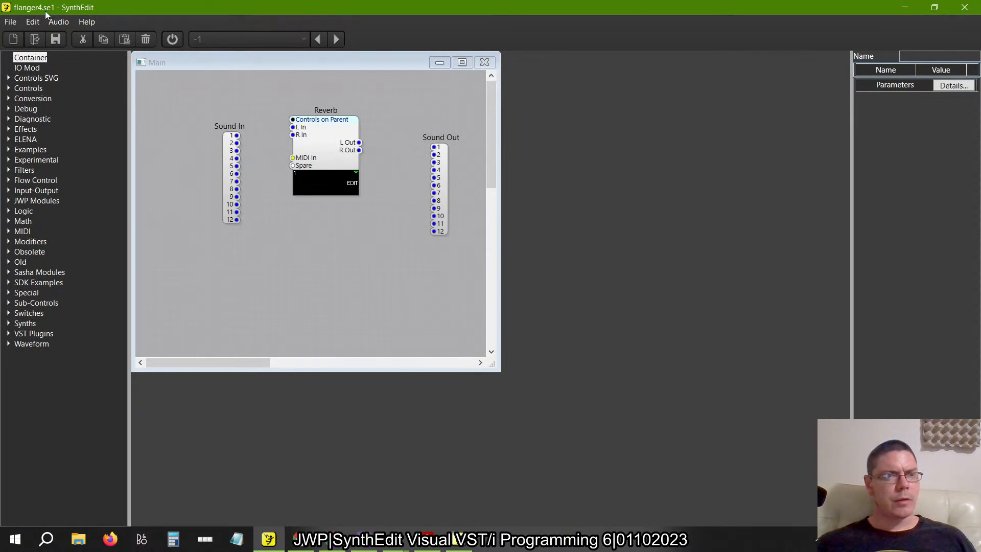
{"action": "left_click", "coordinate": [323, 128]}
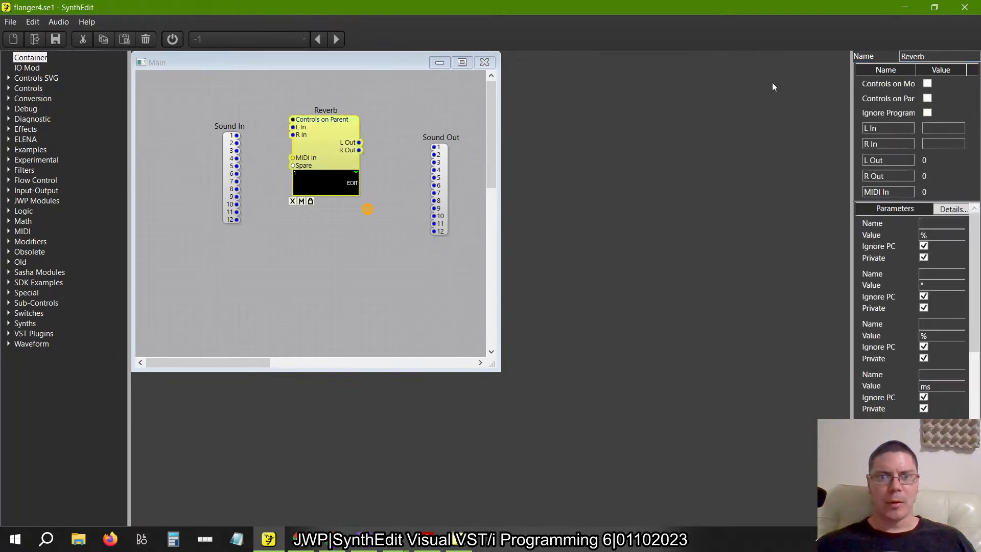
{"action": "double_click", "coordinate": [306, 132]}
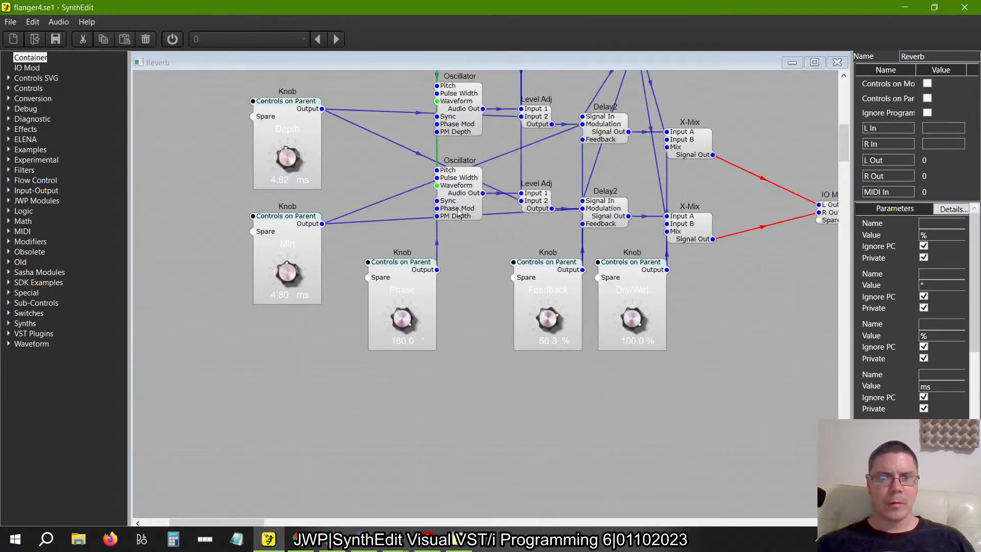
{"action": "scroll", "coordinate": [459, 212], "scroll_direction": "up", "scroll_amount": 3}
{"action": "right_click", "coordinate": [507, 136]}
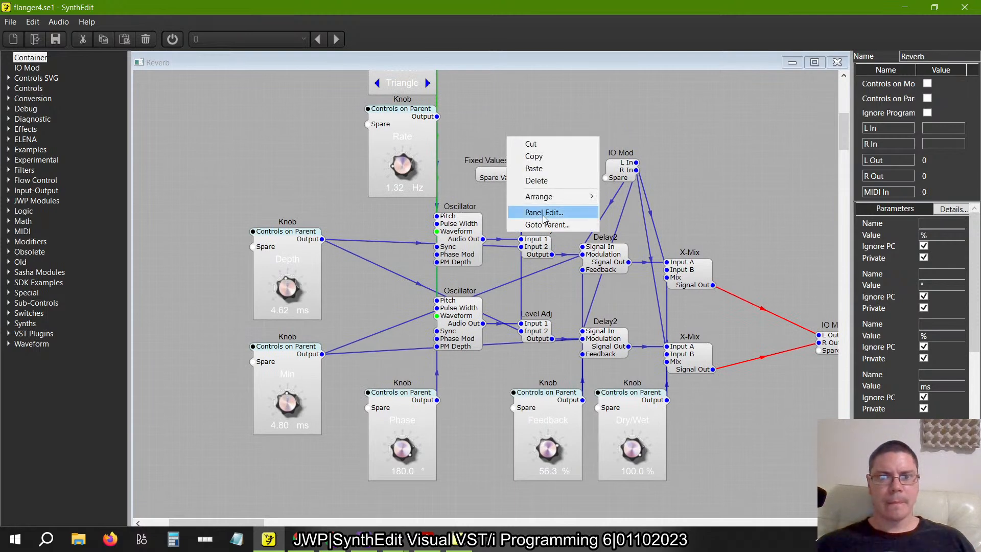
{"action": "left_click", "coordinate": [544, 213]}
{"action": "scroll", "coordinate": [258, 167], "scroll_direction": "left", "scroll_amount": 5}
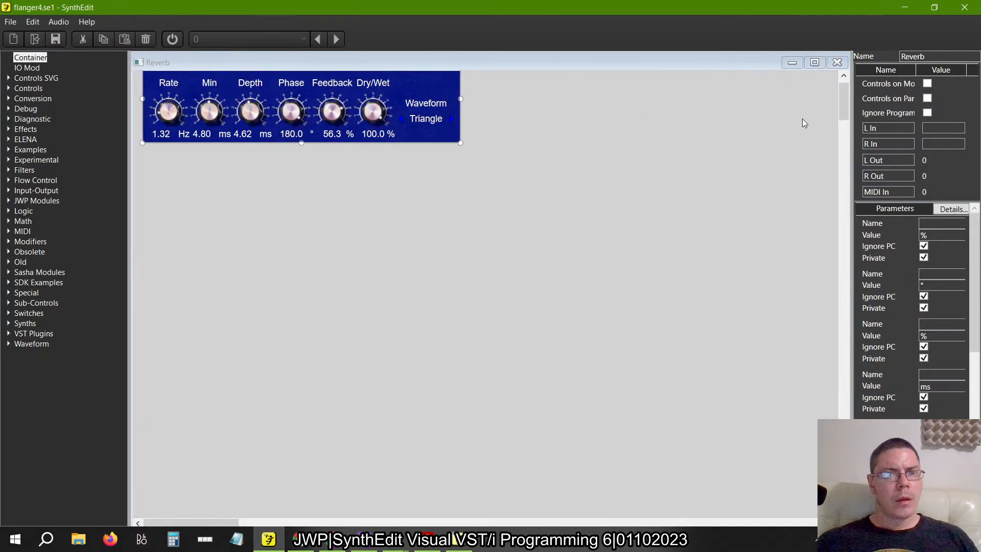
{"action": "left_click", "coordinate": [839, 63]}
{"action": "left_click", "coordinate": [838, 62]}
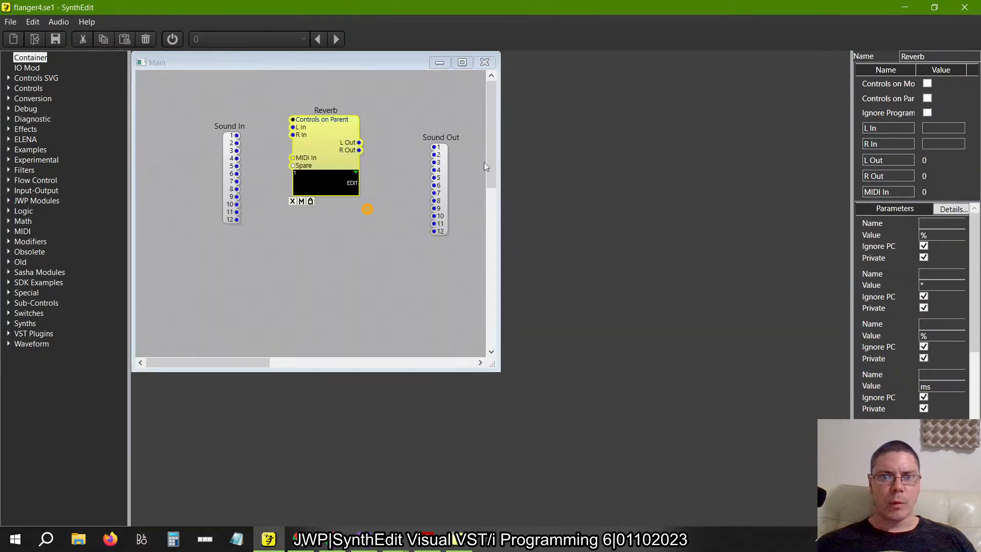
Rename the Reverb container in flanger4.se1 to Chorus
{"action": "left_click_drag", "start_coordinate": [952, 57], "coordinate": [800, 82]}
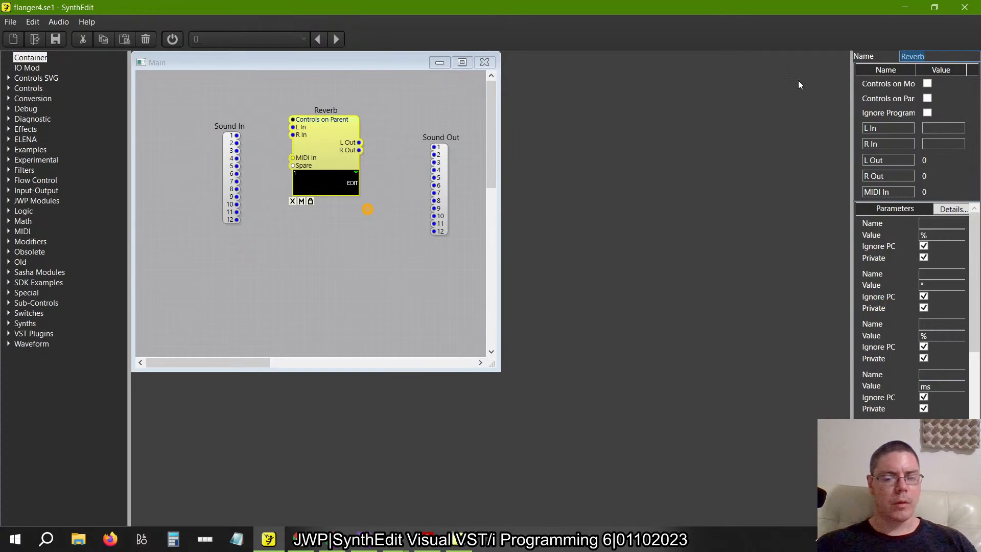
{"action": "type", "text": "Chorus"}
{"action": "key", "text": "Return"}
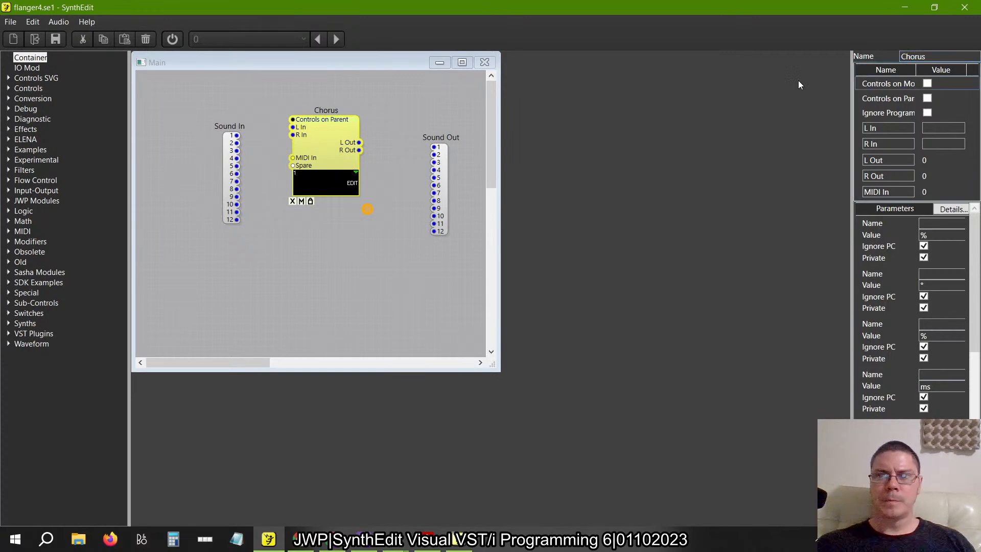
Save the project under the new name chorus1 in the Delay Effects folder
{"action": "left_click", "coordinate": [11, 22]}
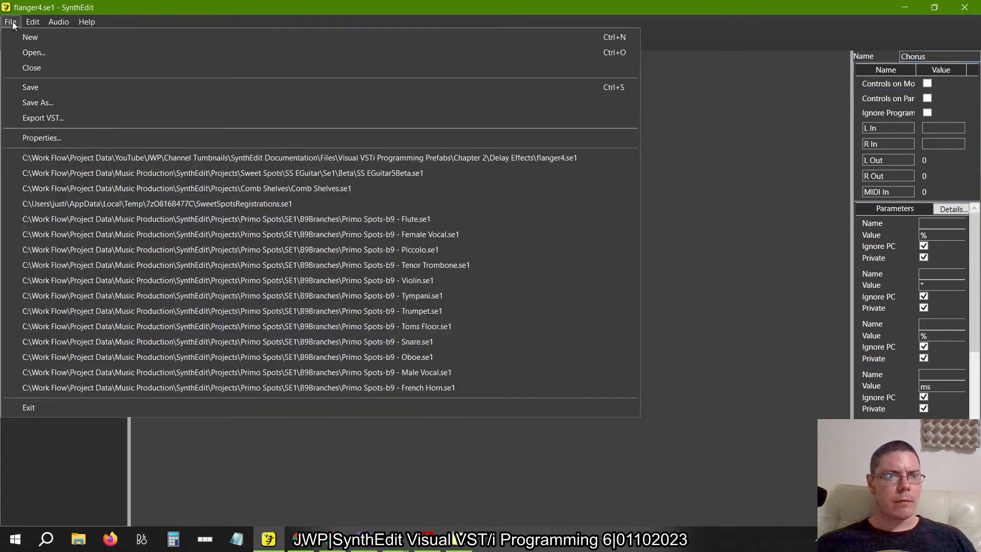
{"action": "left_click", "coordinate": [46, 103]}
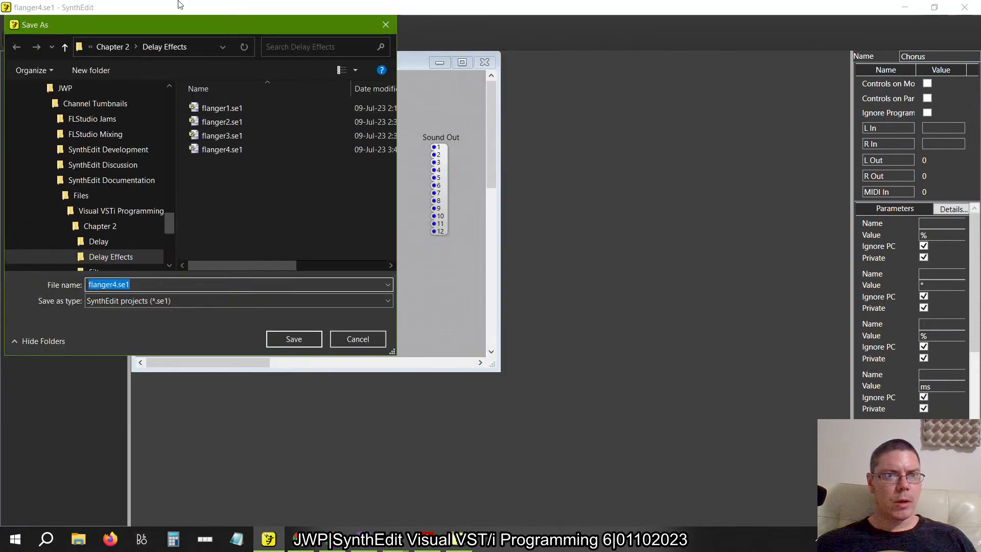
{"action": "type", "text": "ch"}
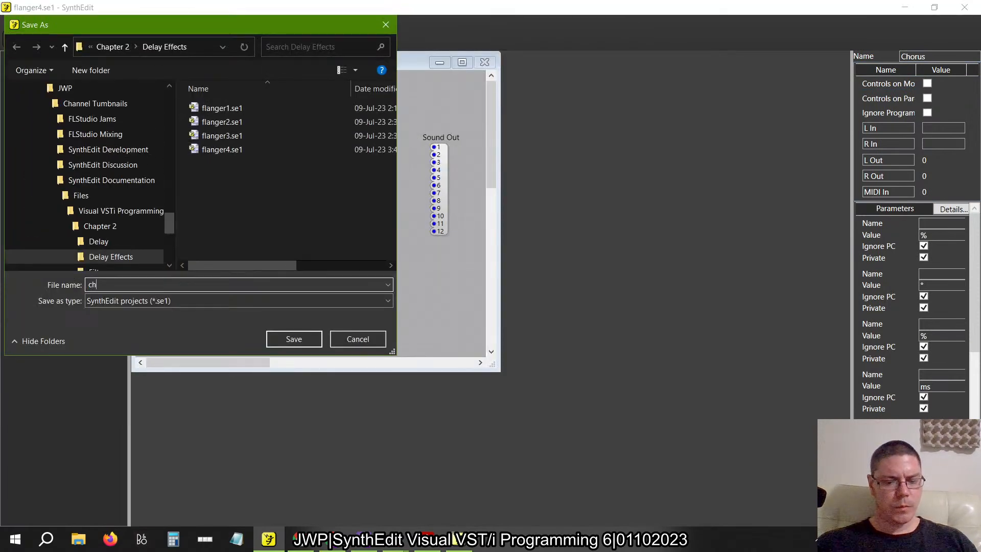
{"action": "type", "text": "orus1"}
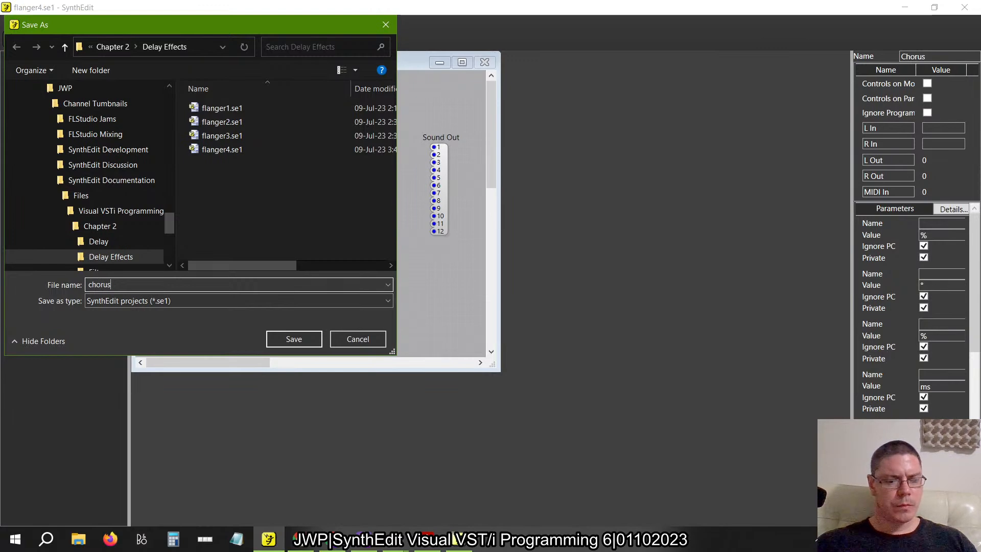
{"action": "left_click", "coordinate": [302, 342]}
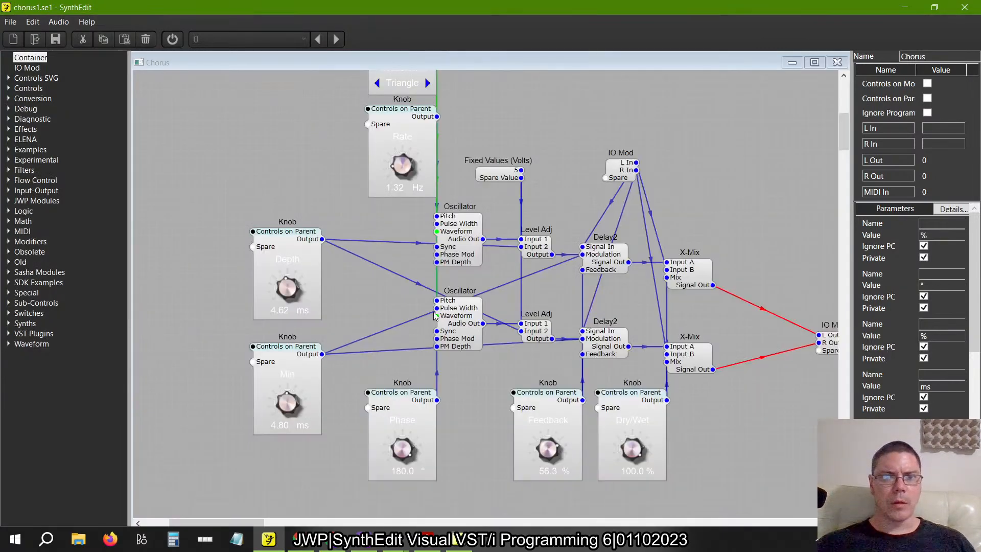
Examine the Chorus container's whole structure and compare it with page 77 of the book and the older SynthEdit's chorus1.se1
{"action": "scroll", "coordinate": [435, 315], "scroll_direction": "down", "scroll_amount": 5}
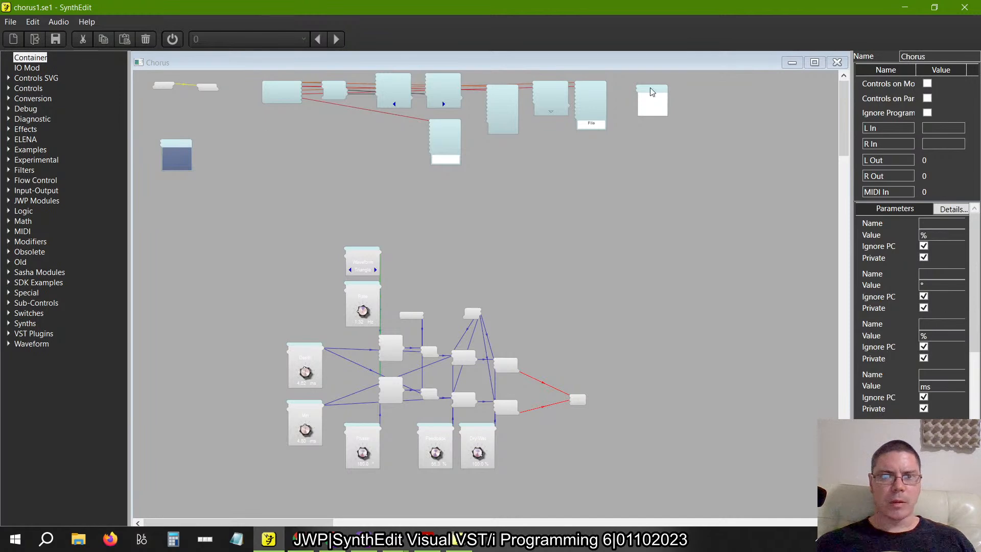
{"action": "scroll", "coordinate": [537, 119], "scroll_direction": "up", "scroll_amount": 3}
{"action": "scroll", "coordinate": [537, 119], "scroll_direction": "down", "scroll_amount": 8}
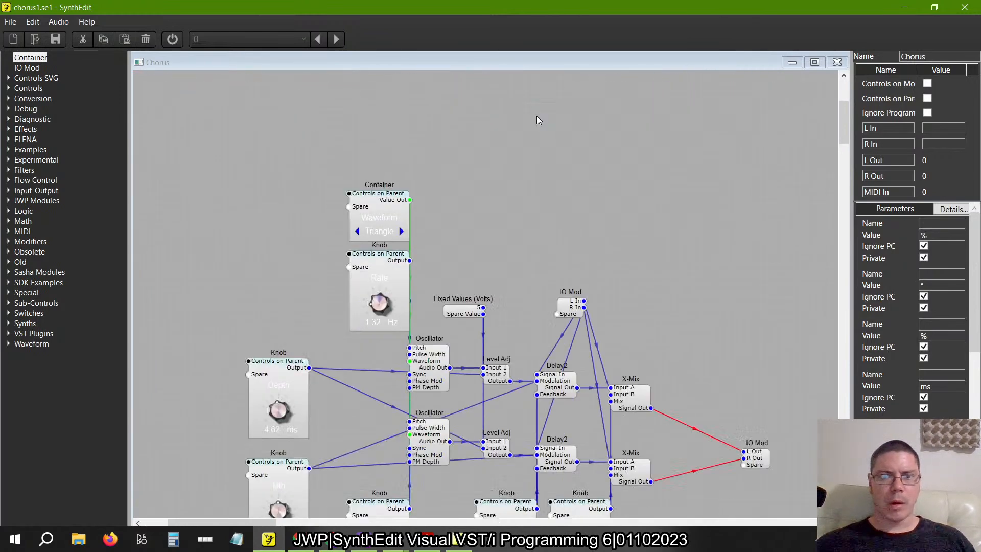
{"action": "scroll", "coordinate": [351, 137], "scroll_direction": "up", "scroll_amount": 1}
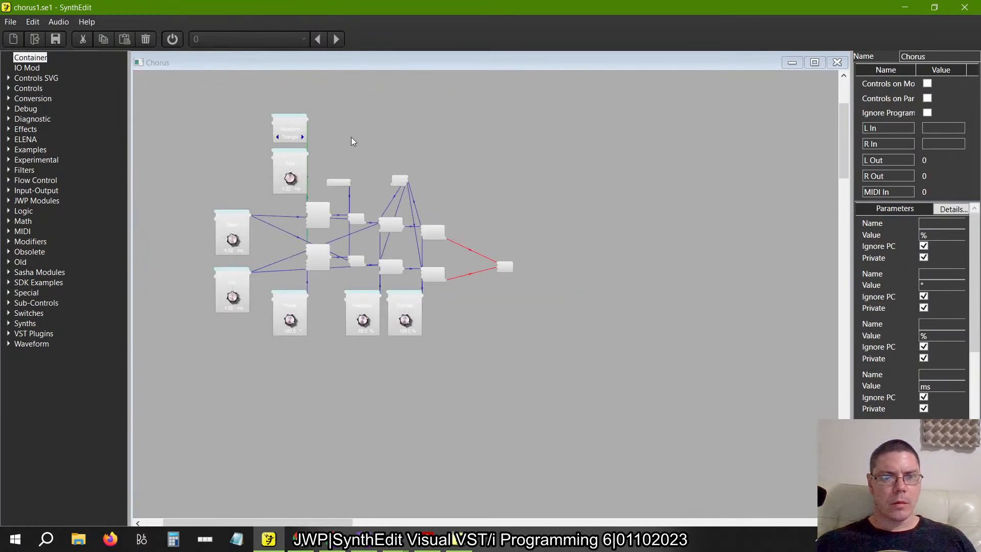
{"action": "right_click", "coordinate": [351, 137]}
{"action": "left_click", "coordinate": [237, 155]}
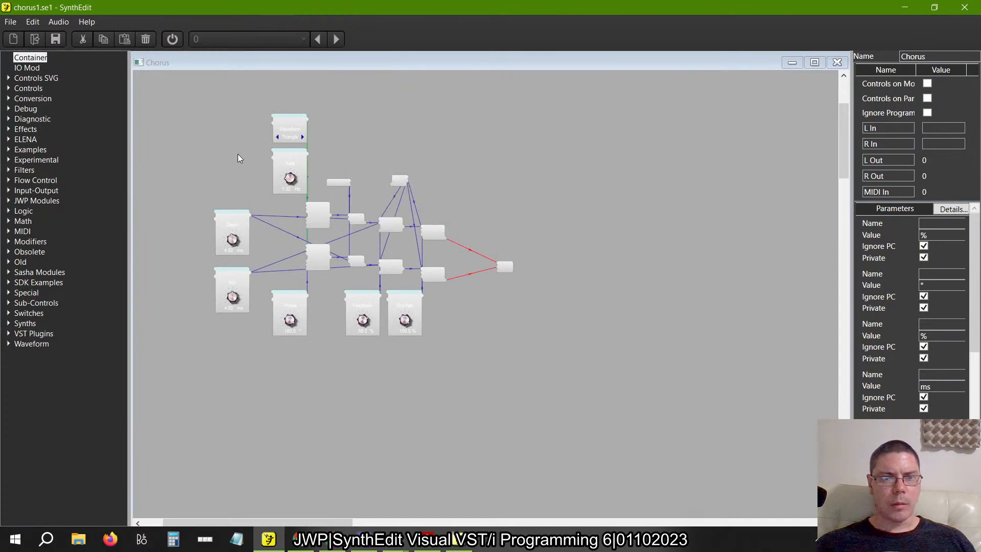
{"action": "scroll", "coordinate": [238, 155], "scroll_direction": "up", "scroll_amount": 1}
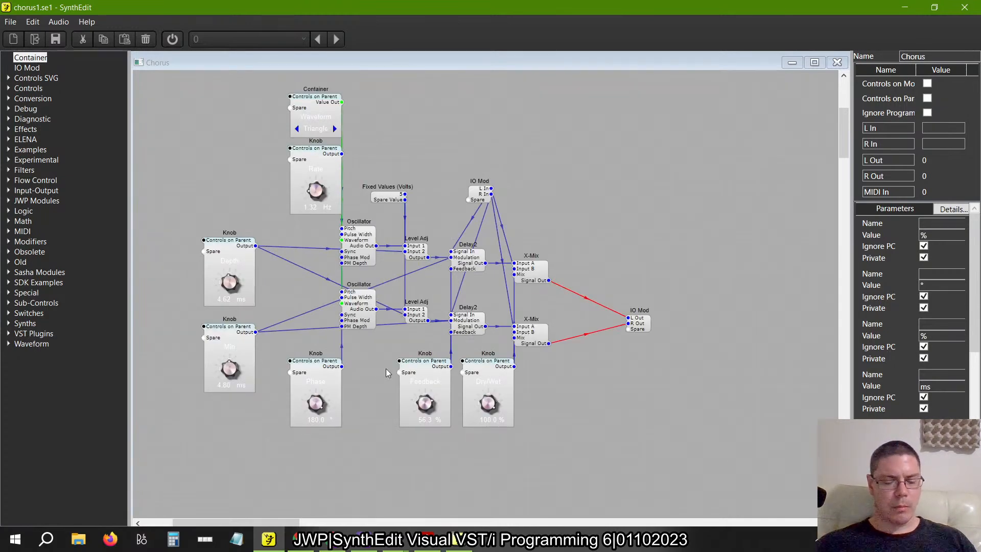
{"action": "key", "text": "alt+Tab"}
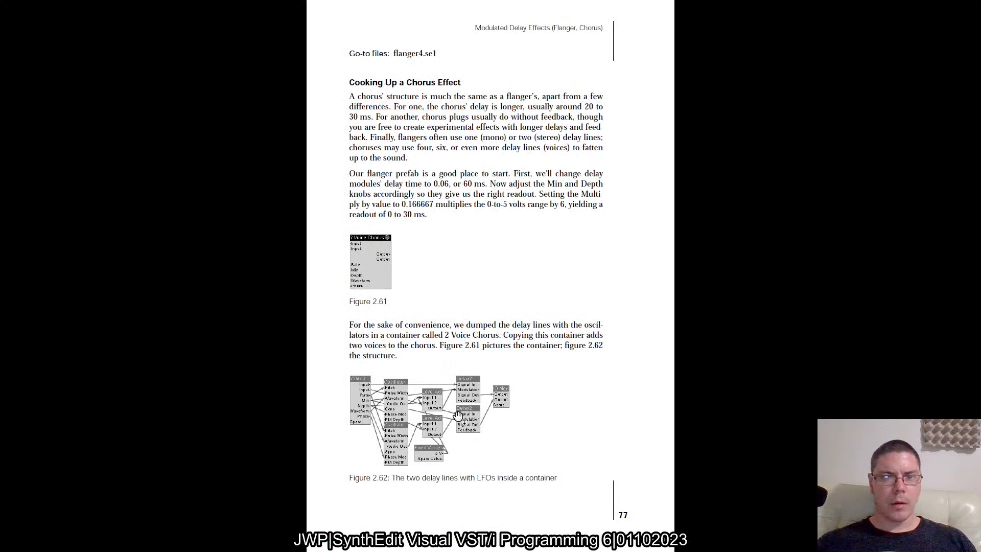
{"action": "key", "text": "alt+Tab"}
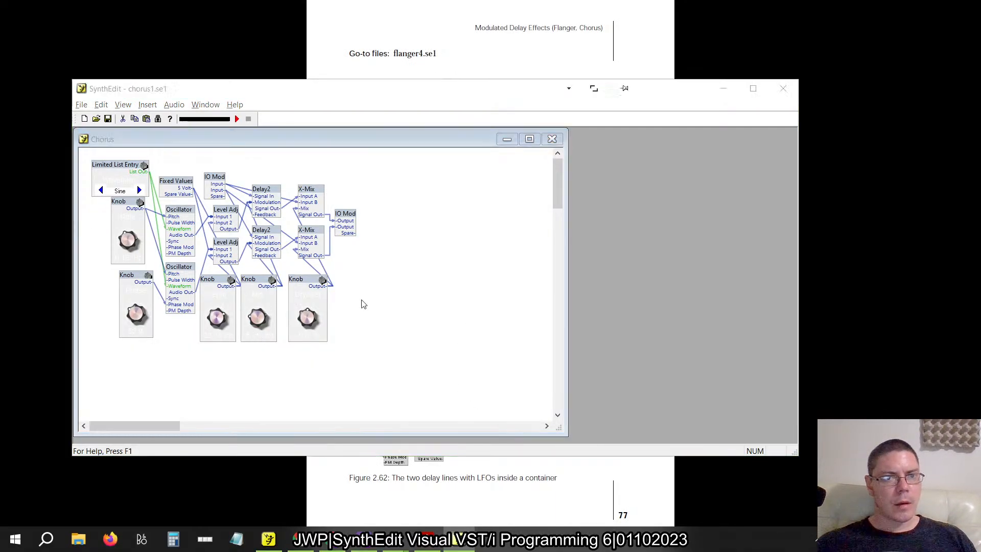
{"action": "key", "text": "alt+Tab"}
Move the Rate knob module aside to inspect its oscillator connections and return it beneath the Waveform container
{"action": "left_click_drag", "start_coordinate": [314, 176], "coordinate": [188, 183]}
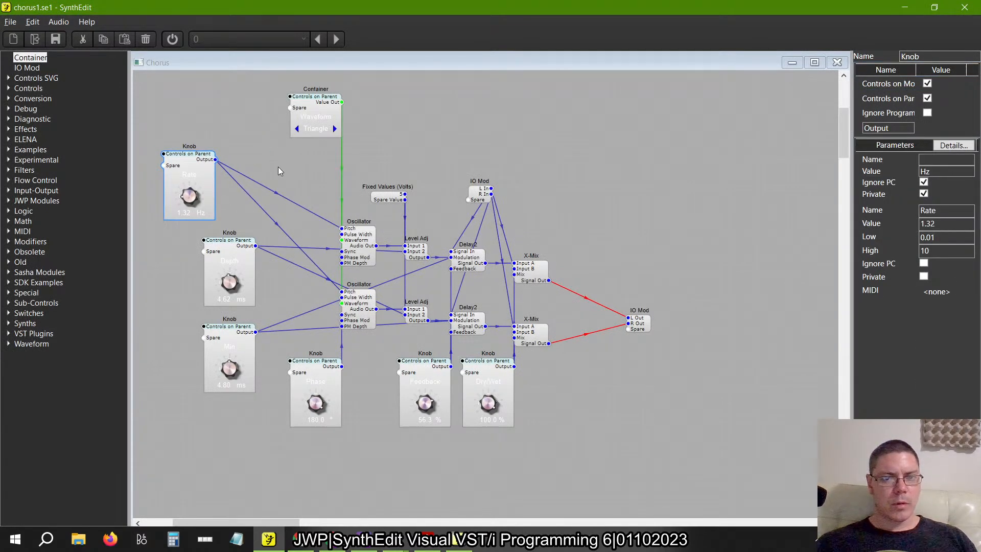
{"action": "left_click_drag", "start_coordinate": [295, 162], "coordinate": [529, 134]}
{"action": "left_click_drag", "start_coordinate": [185, 160], "coordinate": [311, 167]}
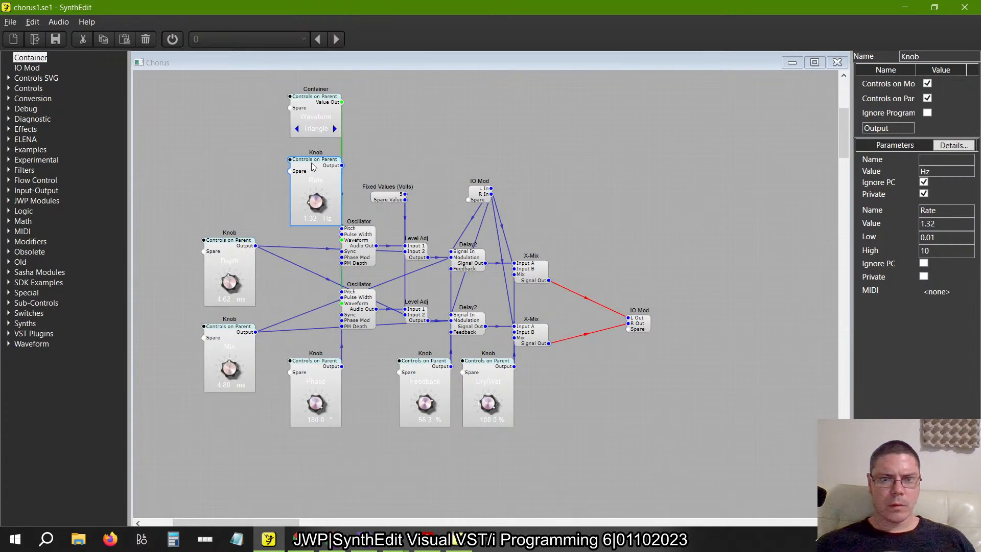
Check the chorus1.se1 reference in the older SynthEdit and read the book's delay time instructions on page 77
{"action": "key", "text": "alt+Tab"}
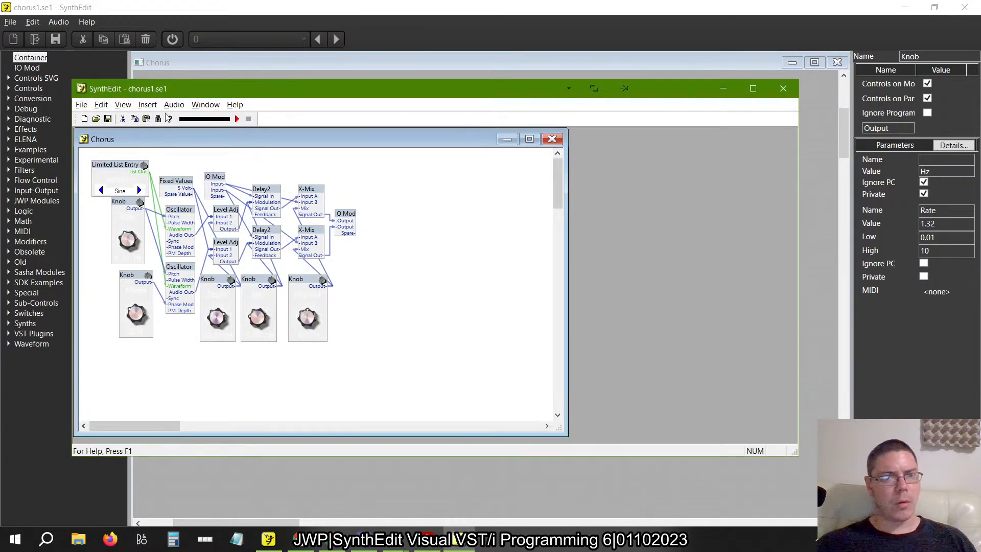
{"action": "mouse_move", "coordinate": [303, 213]}
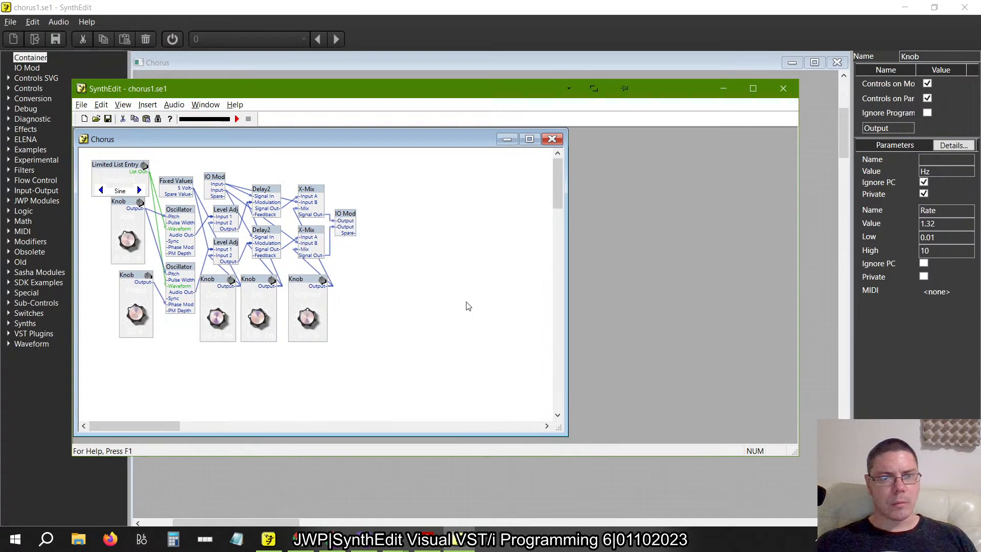
{"action": "key", "text": "alt+Tab"}
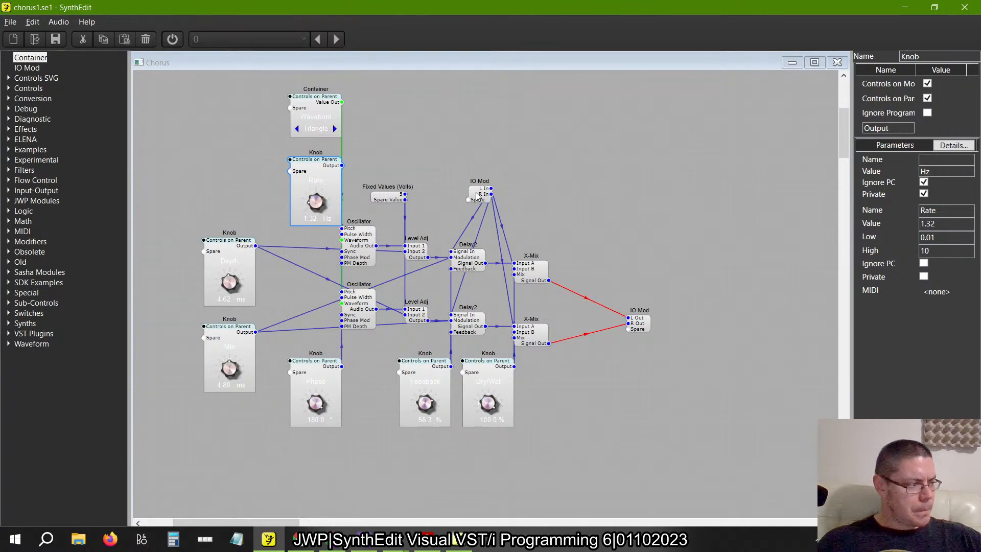
{"action": "key", "text": "alt+Tab"}
{"action": "key", "text": "Tab"}
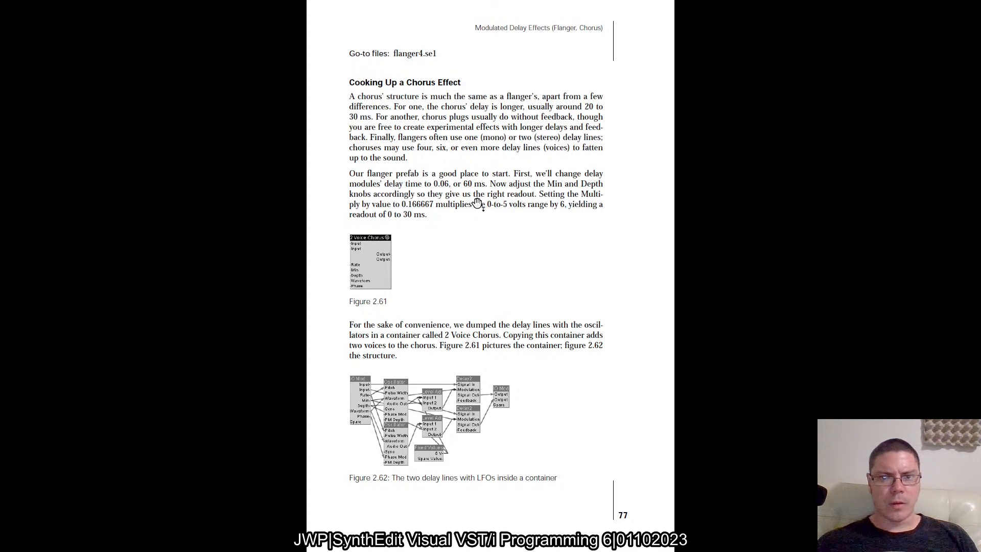
{"action": "key", "text": "alt+Tab"}
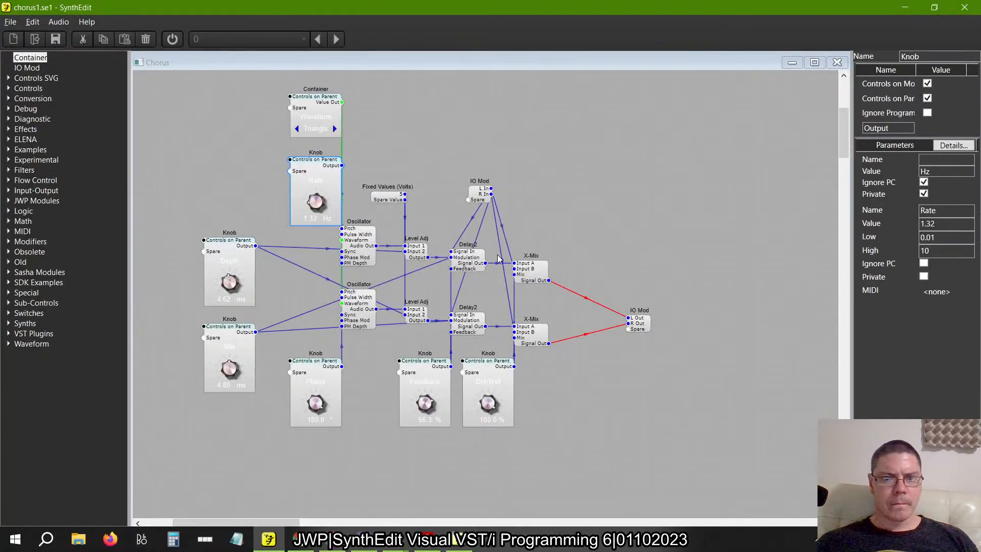
{"action": "key", "text": "alt+Tab"}
{"action": "key", "text": "alt+Tab"}
Set the delay time of both Delay2 modules in the Chorus structure to 0.06 seconds
{"action": "left_click", "coordinate": [474, 264]}
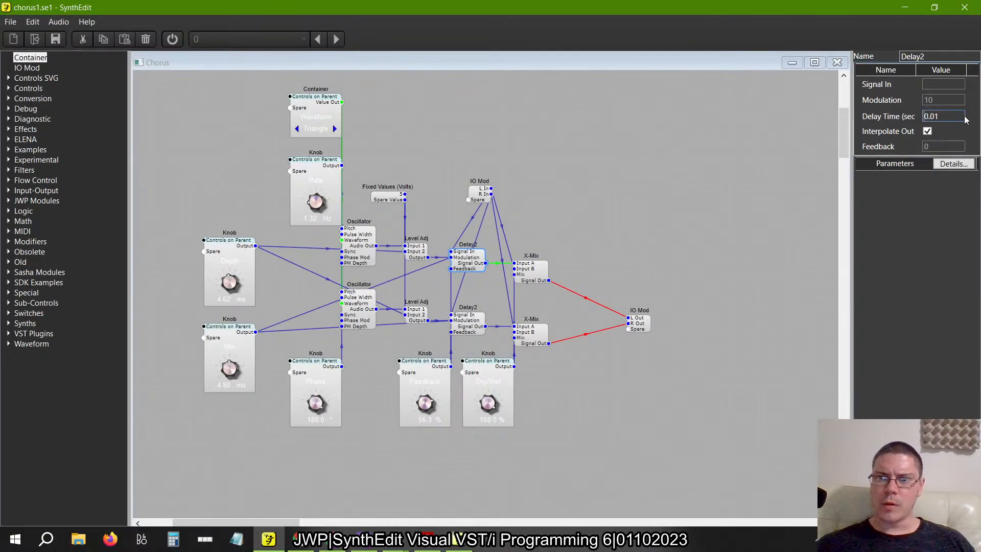
{"action": "left_click", "coordinate": [949, 117]}
{"action": "key", "text": "BackSpace"}
{"action": "type", "text": "6"}
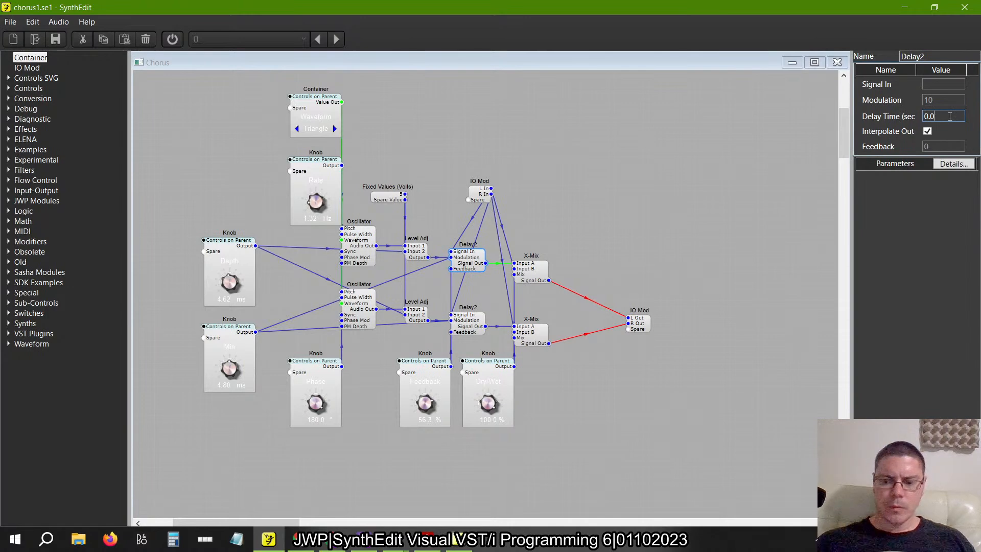
{"action": "left_click", "coordinate": [463, 330]}
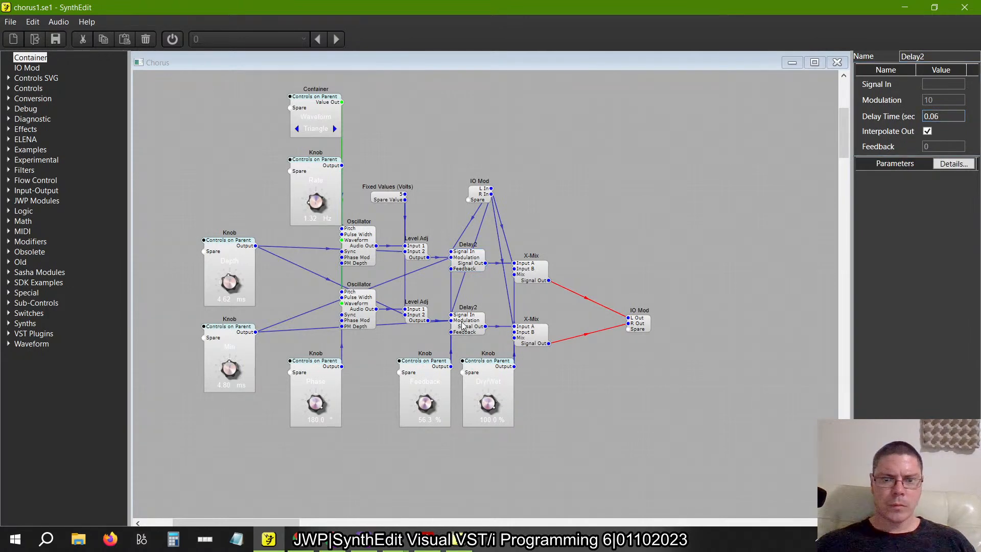
{"action": "left_click", "coordinate": [950, 115]}
{"action": "key", "text": "BackSpace"}
{"action": "type", "text": "6"}
{"action": "left_click", "coordinate": [688, 182]}
Compare the knobs in the older chorus1.se1 with the new structure and review the book's Min and Depth adjustment instructions
{"action": "key", "text": "alt+Tab"}
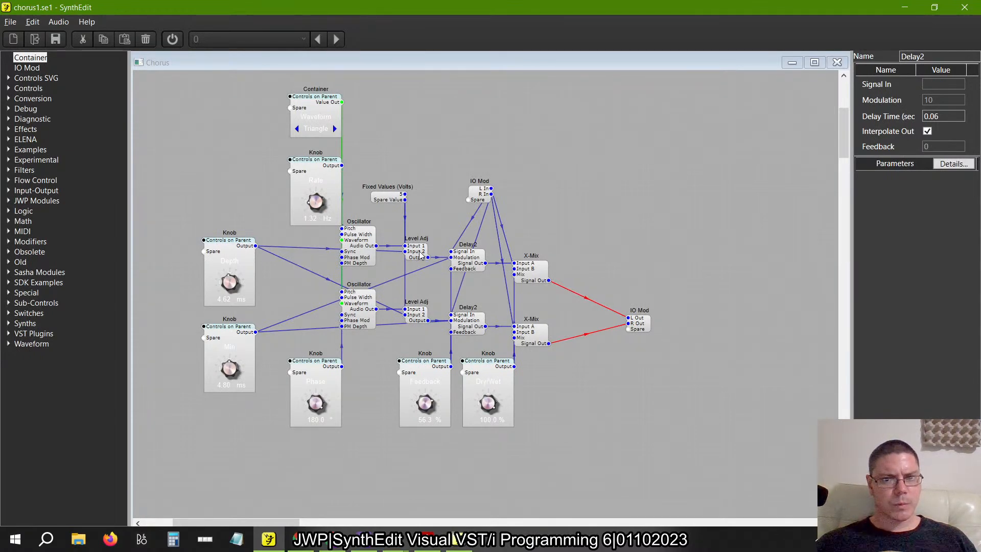
{"action": "key", "text": "alt+Tab"}
{"action": "key", "text": "alt+Tab"}
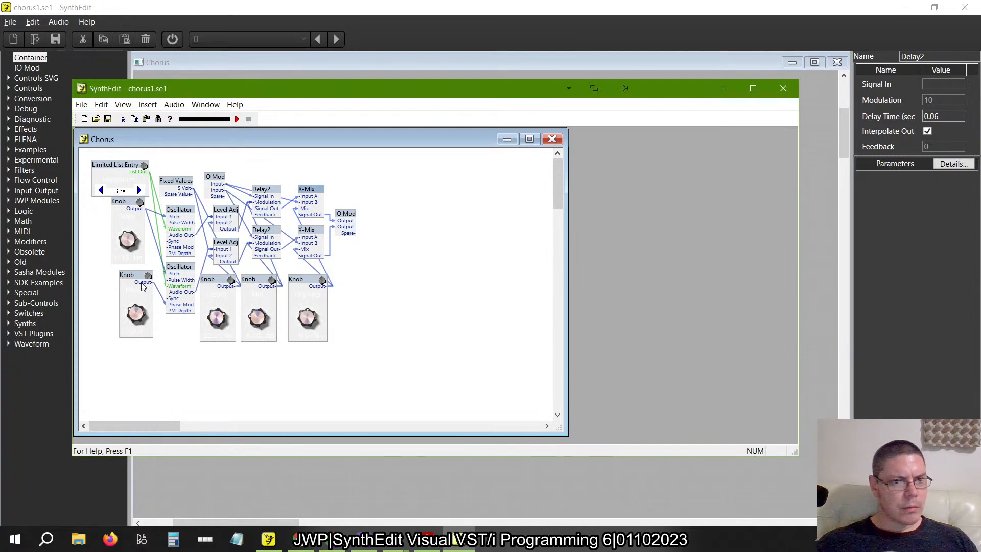
{"action": "key", "text": "alt+Tab"}
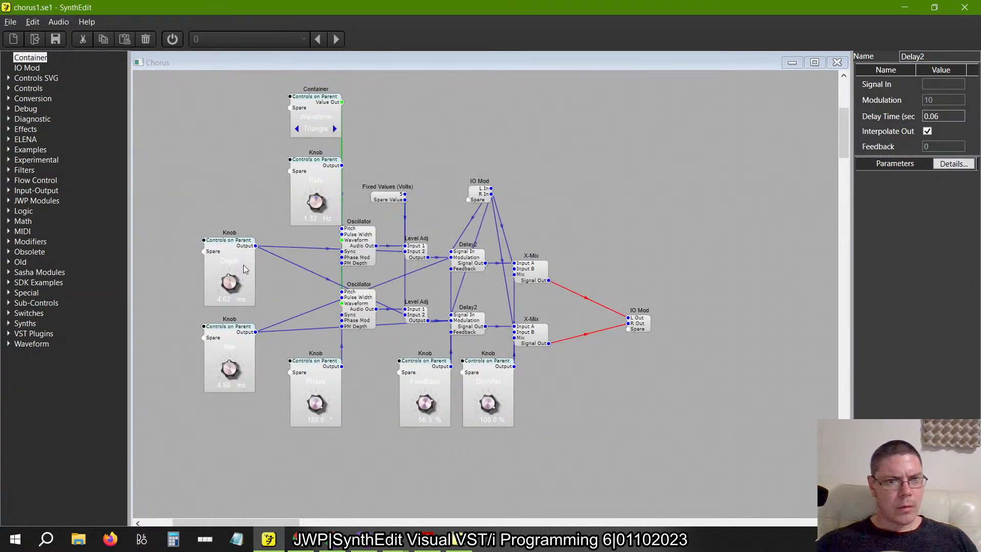
{"action": "key", "text": "alt+Tab"}
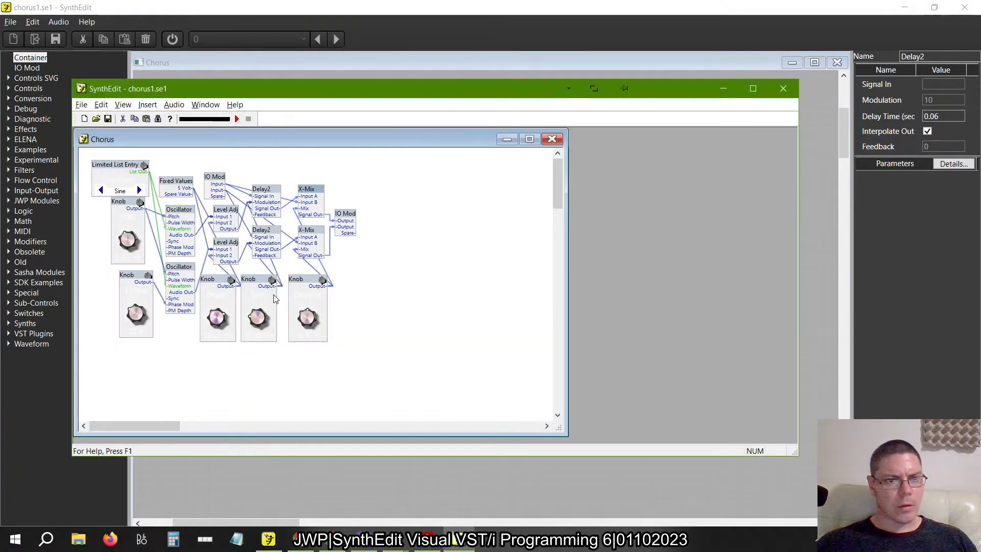
{"action": "key", "text": "alt+Tab"}
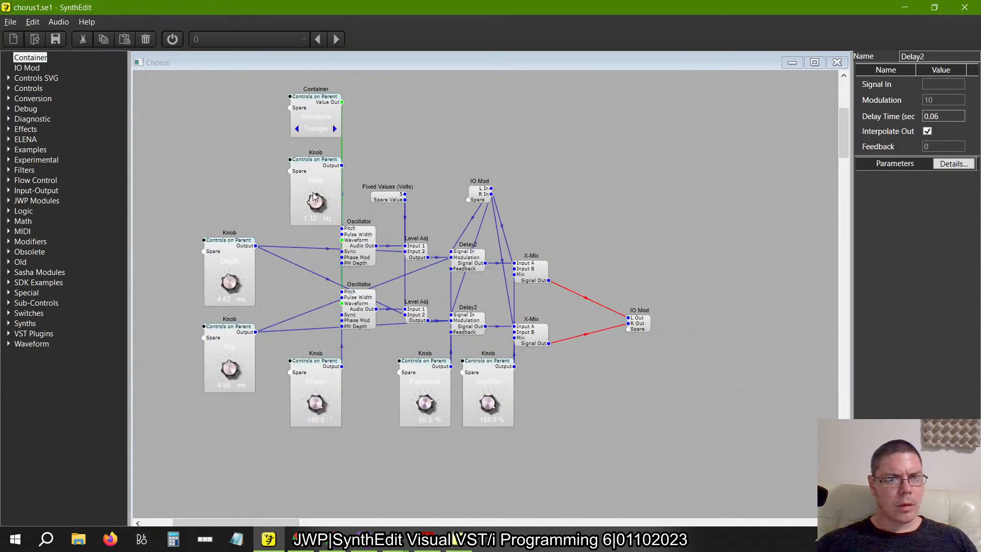
{"action": "key", "text": "alt+Tab"}
{"action": "key", "text": "alt+Tab"}
{"action": "key", "text": "alt+Tab"}
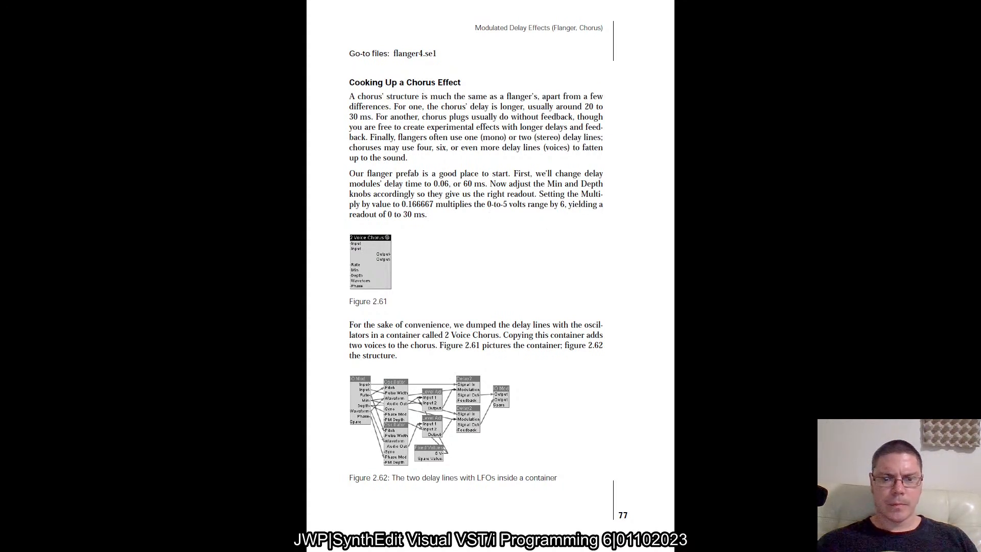
{"action": "key", "text": "alt+Tab"}
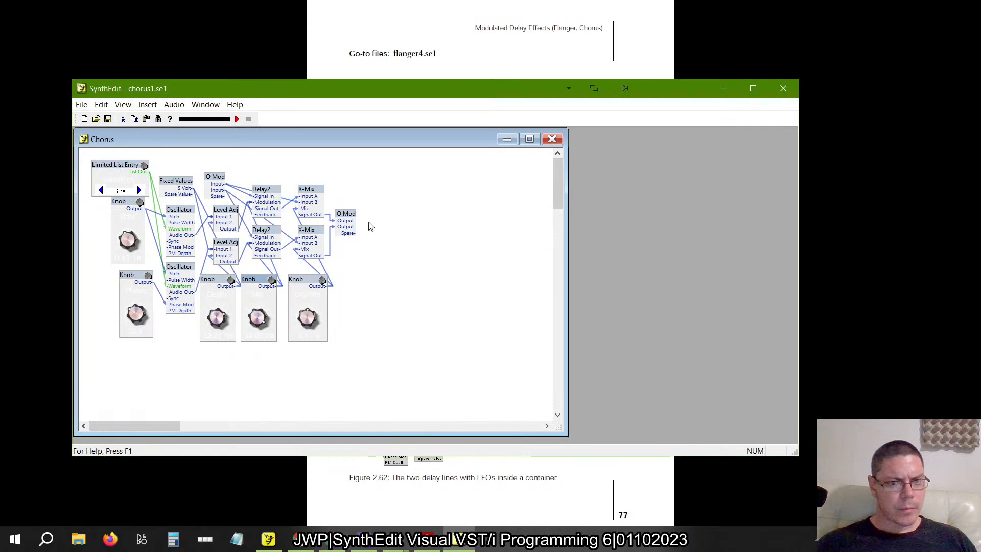
{"action": "key", "text": "alt+Tab"}
{"action": "key", "text": "alt+Tab"}
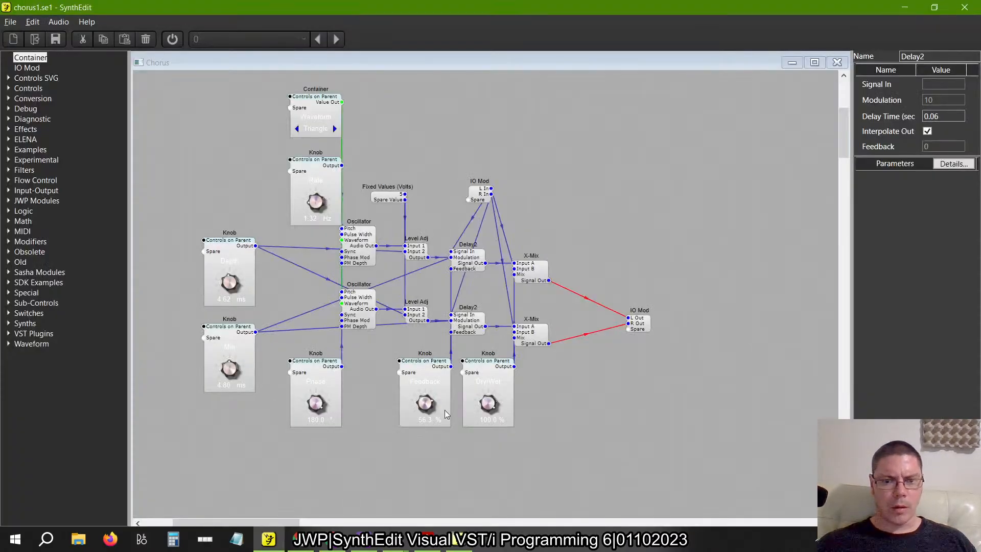
Turn the Min knob up to 10 ms, set its High limit to 30 and check against the older chorus1.se1
{"action": "left_click_drag", "start_coordinate": [230, 369], "coordinate": [265, 242]}
{"action": "key", "text": "Tab"}
{"action": "type", "text": "30"}
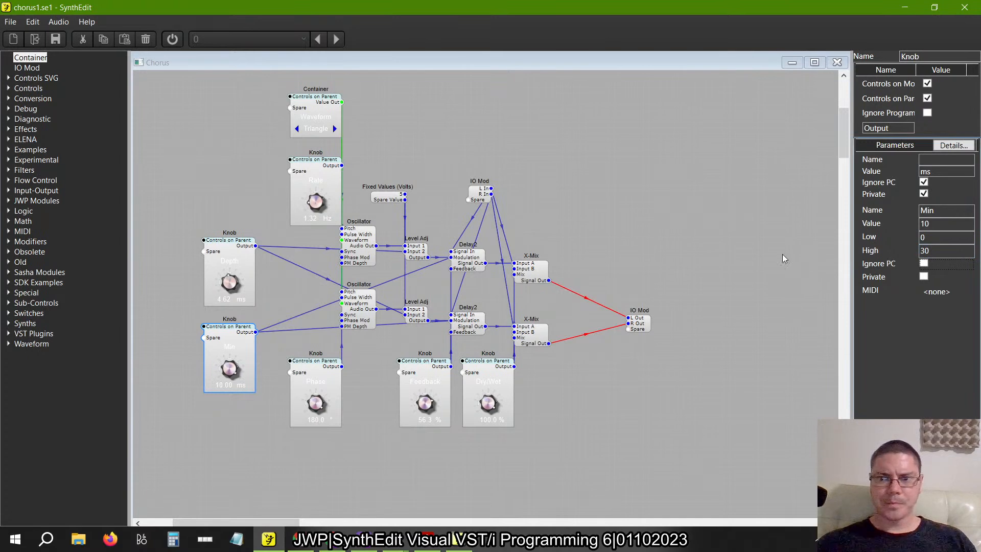
{"action": "key", "text": "alt+Tab"}
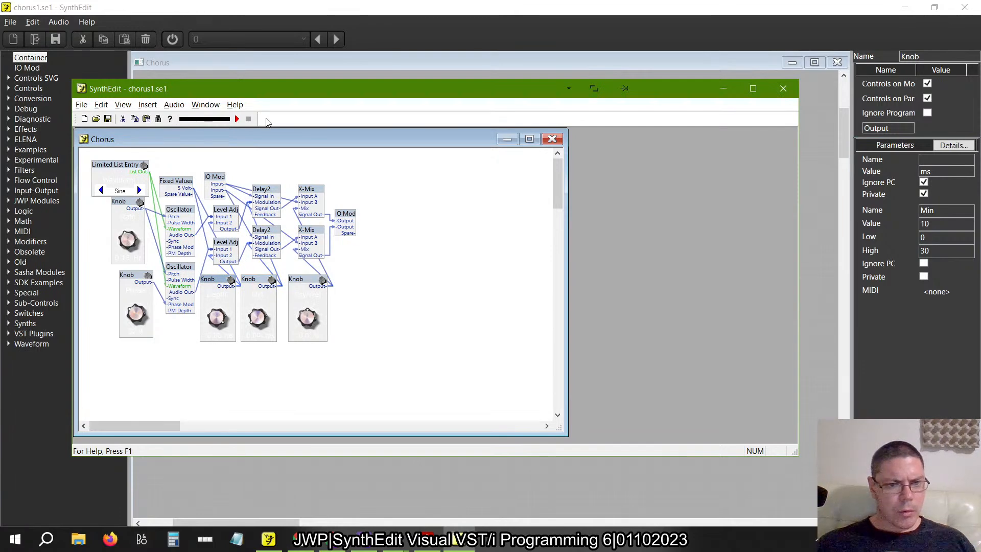
{"action": "key", "text": "alt+Tab"}
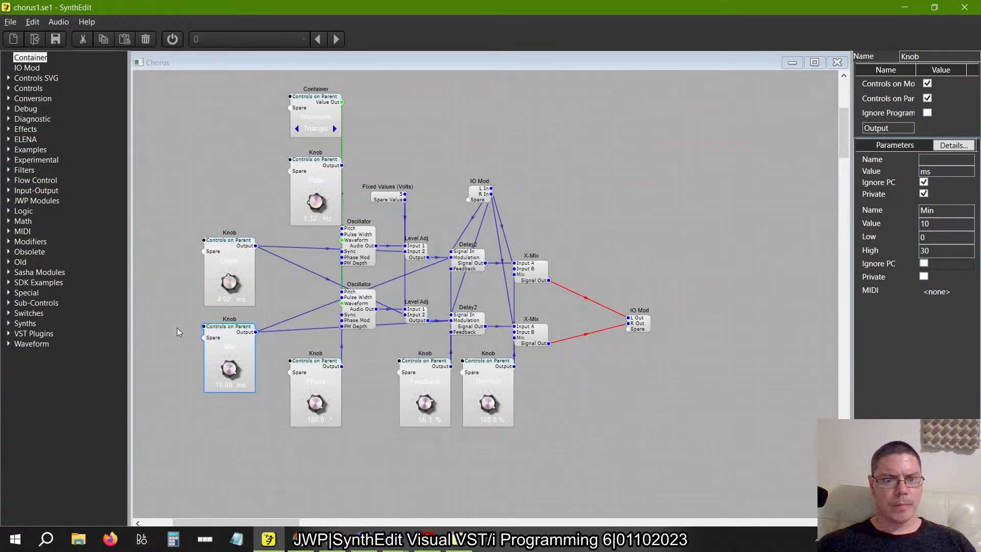
Turn the Depth knob up to 10 ms and set its High limit to 30
{"action": "left_click_drag", "start_coordinate": [231, 283], "coordinate": [187, 205]}
{"action": "left_click_drag", "start_coordinate": [936, 250], "coordinate": [824, 238]}
{"action": "type", "text": "30"}
{"action": "key", "text": "Tab"}
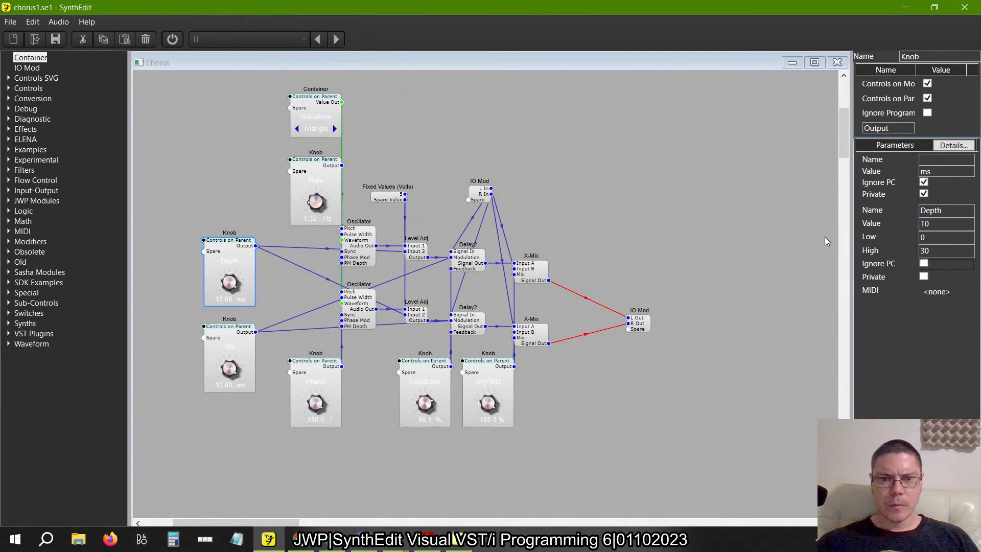
Review the book's Multiply by instruction on page 77 and look inside the Depth knob of the older chorus1.se1
{"action": "key", "text": "alt+Tab"}
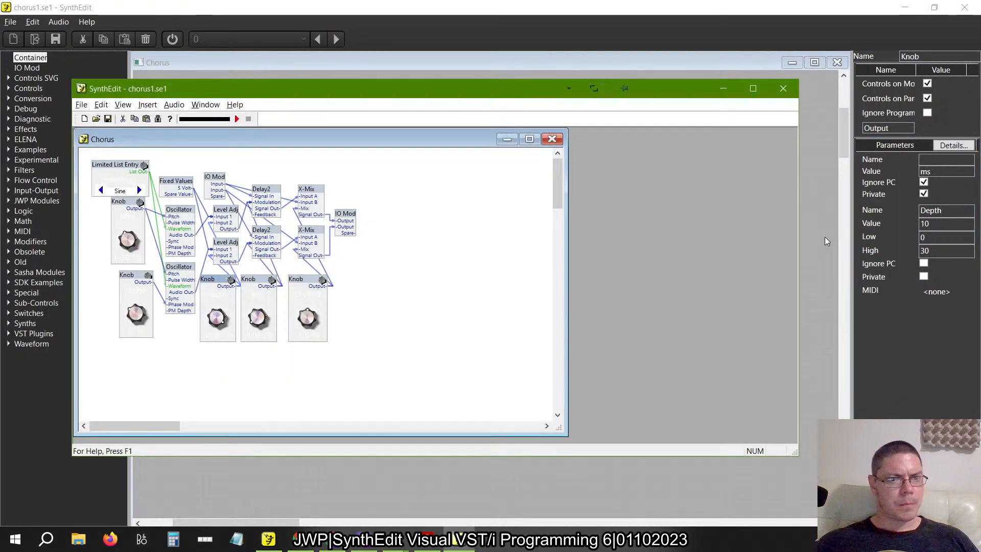
{"action": "key", "text": "alt+Tab"}
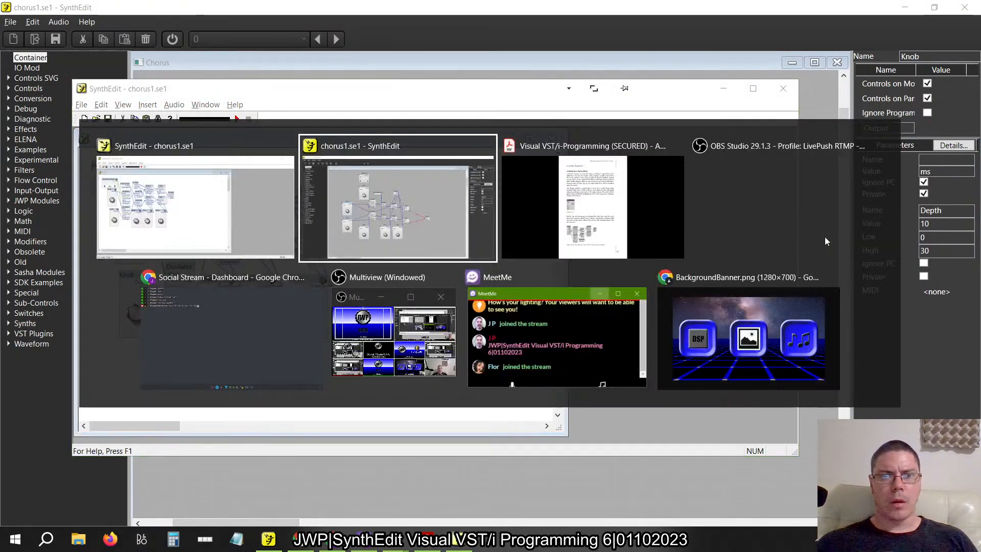
{"action": "key", "text": "alt+Tab"}
{"action": "key", "text": "alt+Tab"}
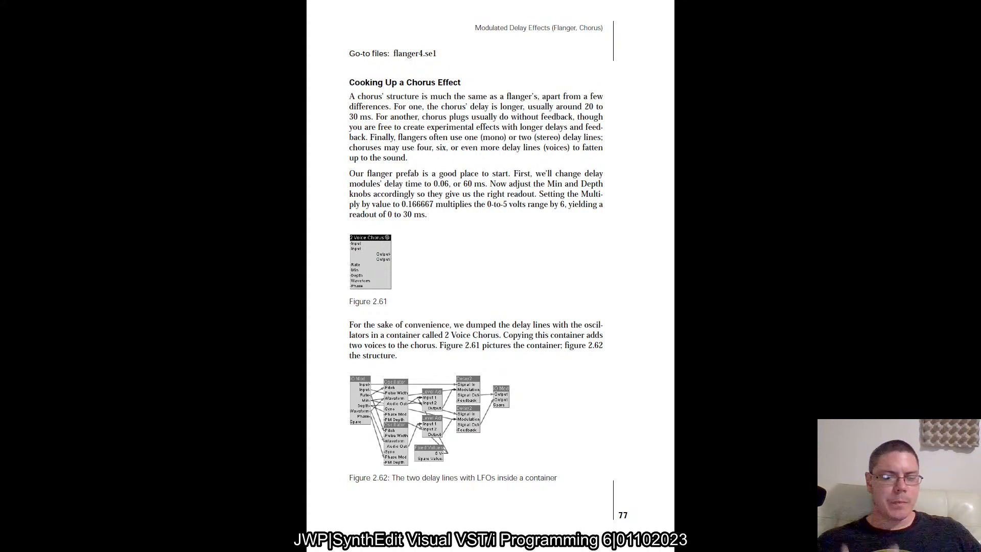
{"action": "key", "text": "alt+Tab"}
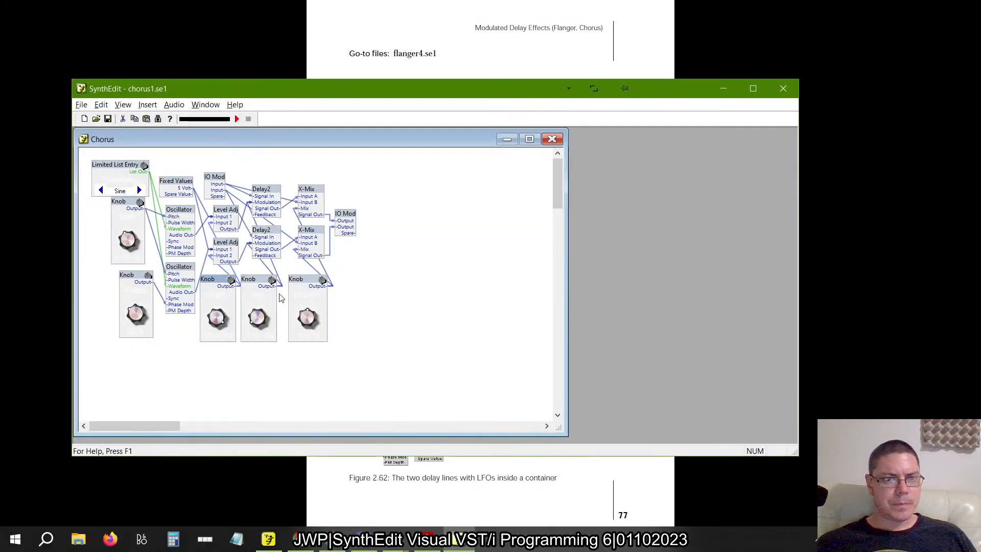
{"action": "double_click", "coordinate": [221, 279]}
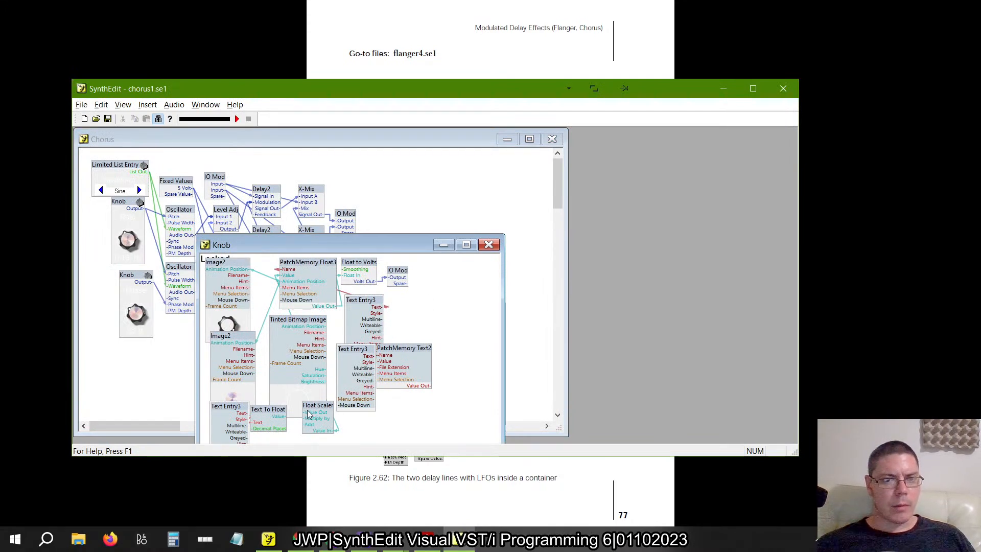
{"action": "left_click", "coordinate": [489, 244]}
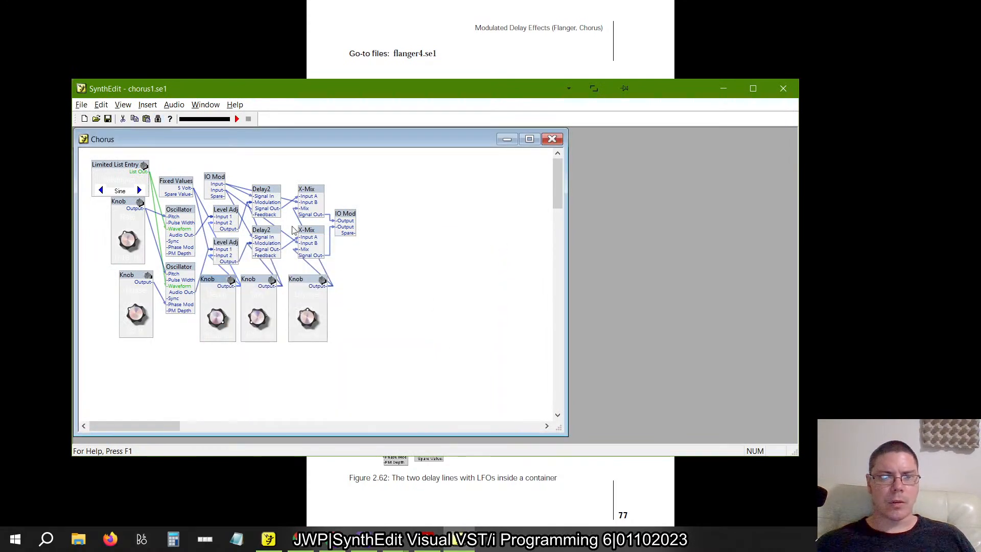
{"action": "key", "text": "alt+Tab"}
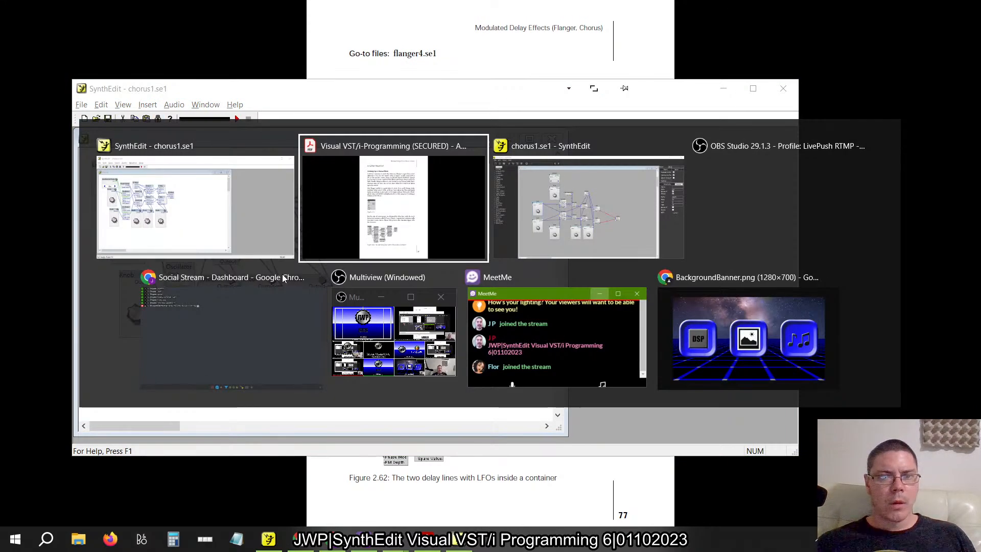
{"action": "key", "text": "alt+Tab"}
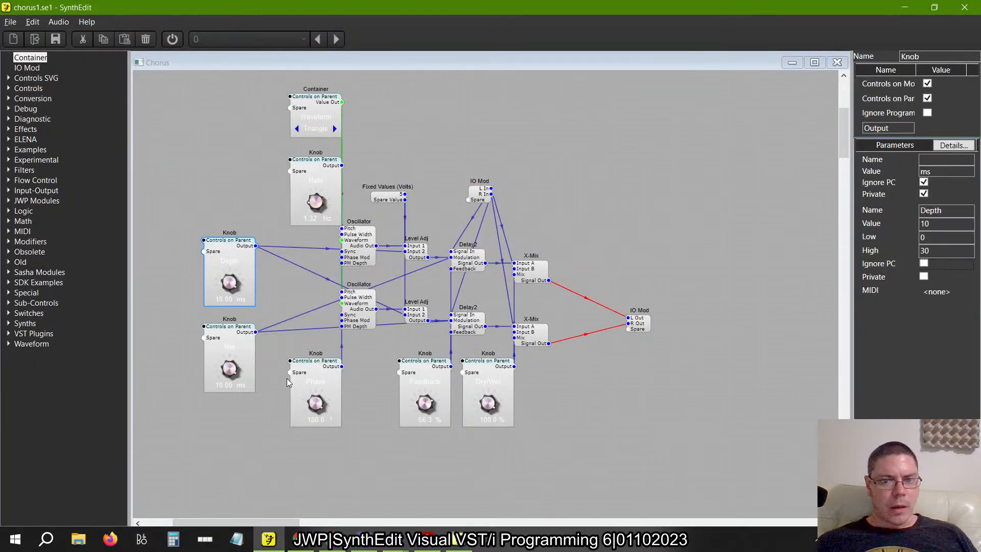
Inspect the Multiply module inside the new Min knob and reread the book's scaling instruction
{"action": "double_click", "coordinate": [246, 343]}
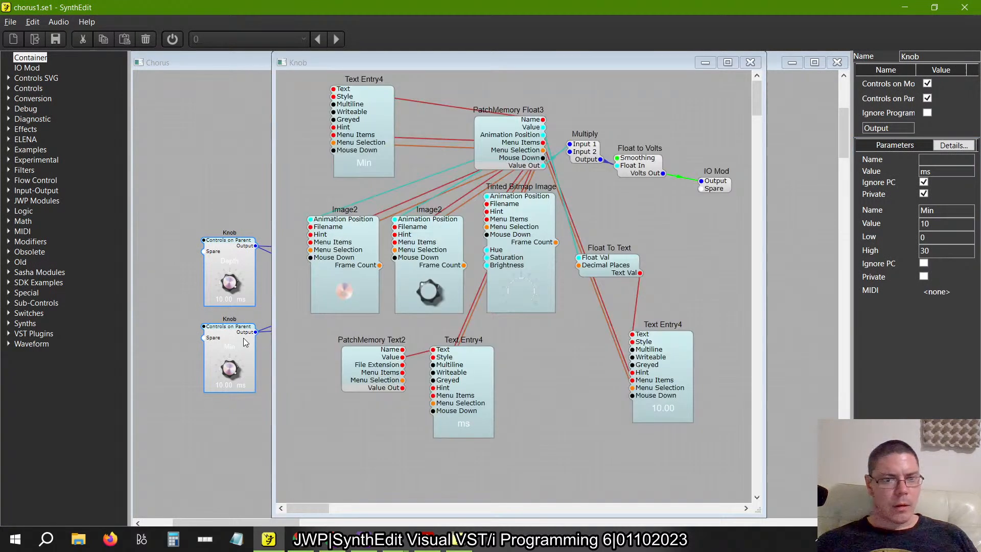
{"action": "left_click", "coordinate": [586, 155]}
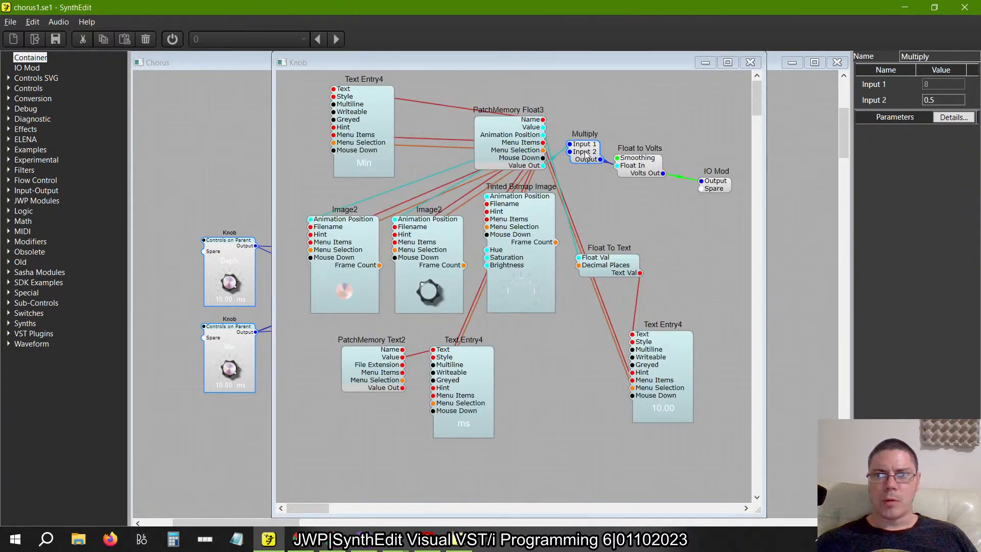
{"action": "key", "text": "alt+Tab"}
{"action": "key", "text": "alt+Tab"}
{"action": "left_click", "coordinate": [585, 151]}
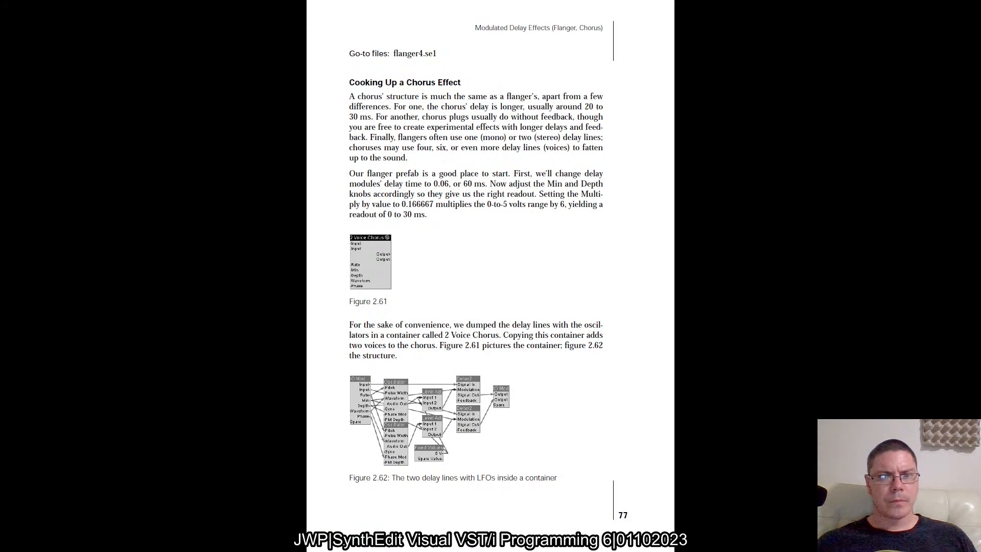
Check the automation range of PatchMemory Float3 inside the Depth knob of the older chorus1.se1
{"action": "key", "text": "alt+Tab"}
{"action": "key", "text": "alt+Tab"}
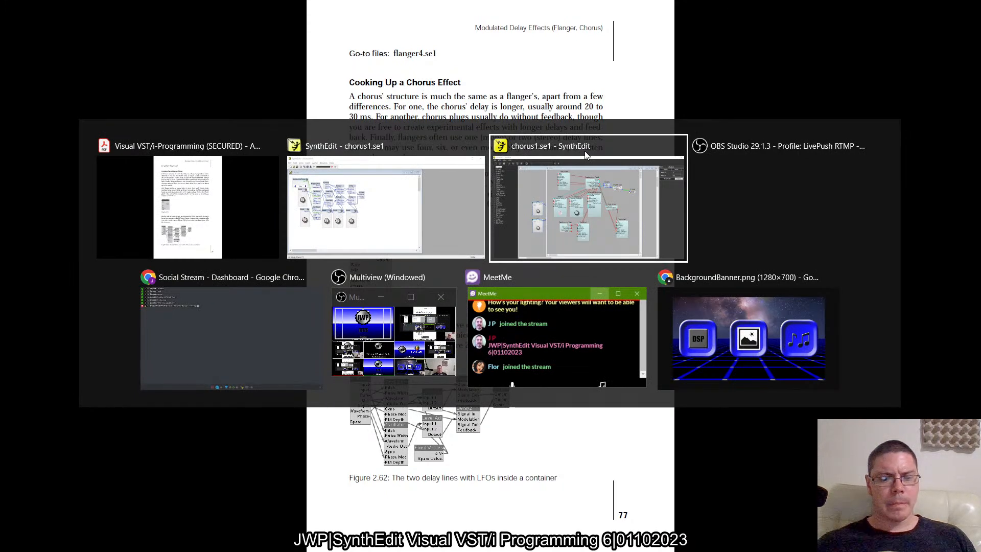
{"action": "key", "text": "alt+shift+Tab"}
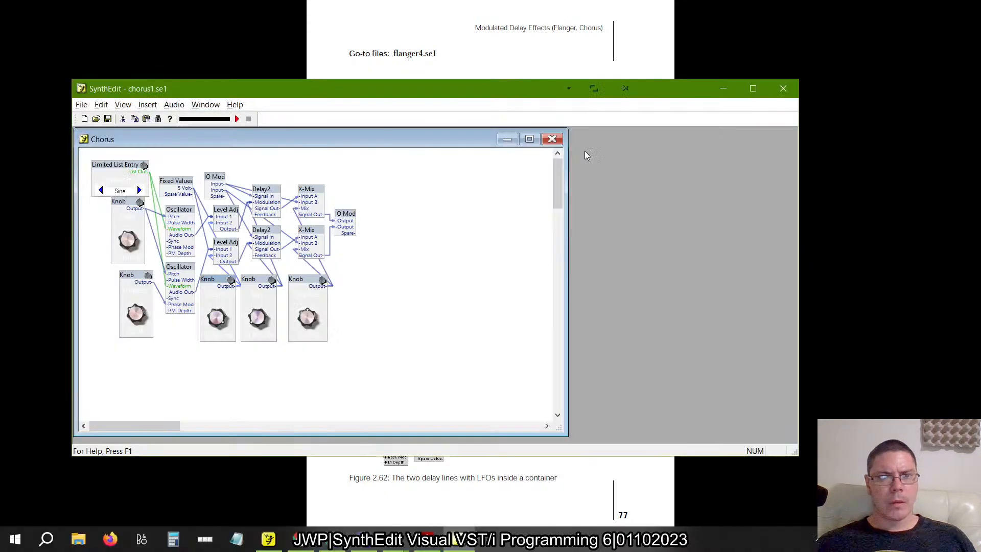
{"action": "double_click", "coordinate": [217, 283]}
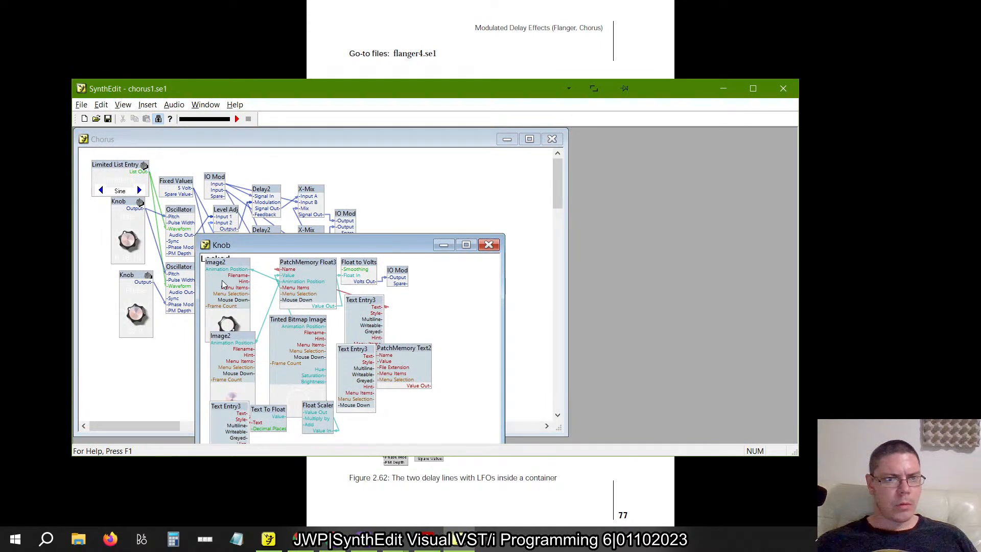
{"action": "right_click", "coordinate": [313, 272]}
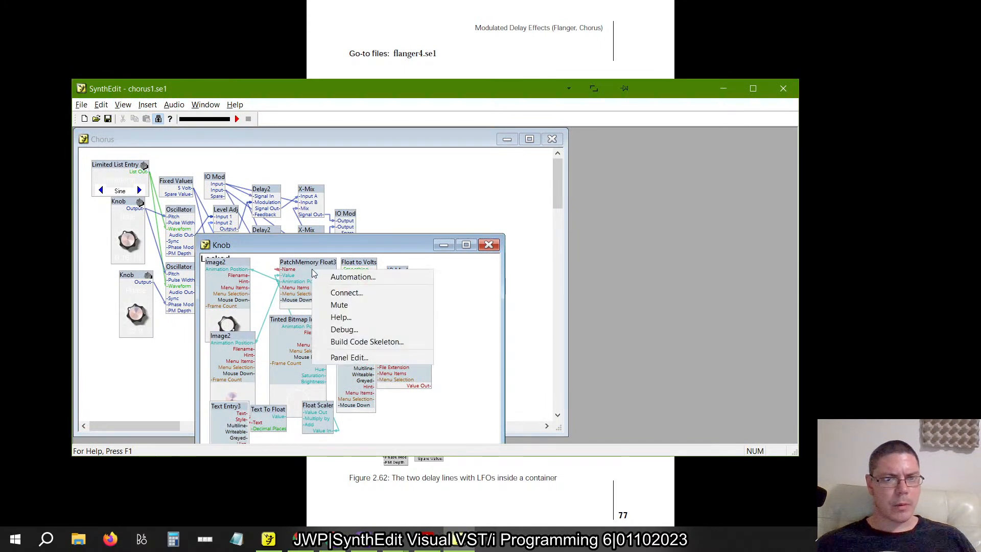
{"action": "left_click", "coordinate": [353, 276]}
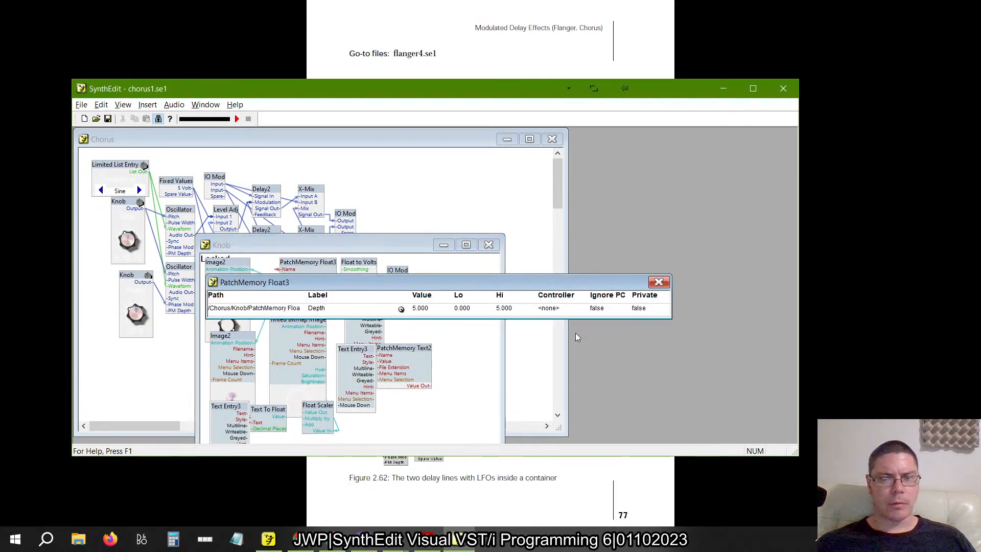
{"action": "left_click", "coordinate": [664, 282]}
{"action": "key", "text": "alt+Tab"}
{"action": "key", "text": "alt+Tab"}
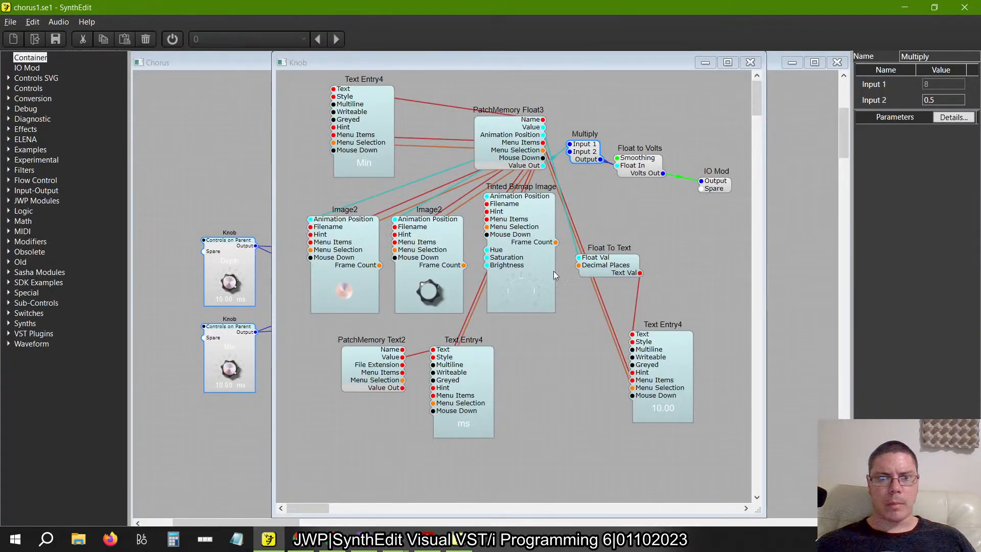
Compare the new Min knob's PatchMemory Float3 range and Multiply settings with the older Depth knob's automation range
{"action": "left_click", "coordinate": [522, 148]}
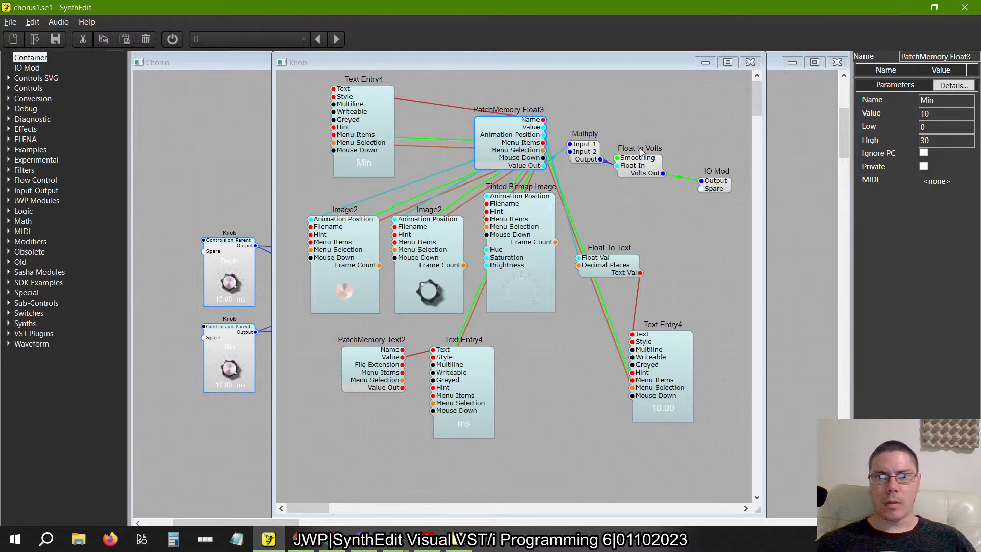
{"action": "key", "text": "alt+Tab"}
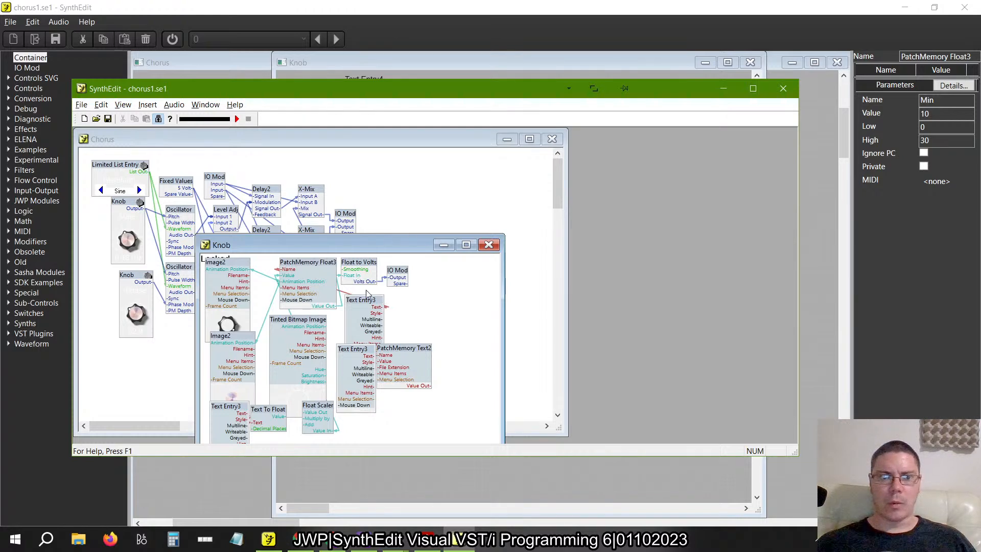
{"action": "right_click", "coordinate": [296, 285]}
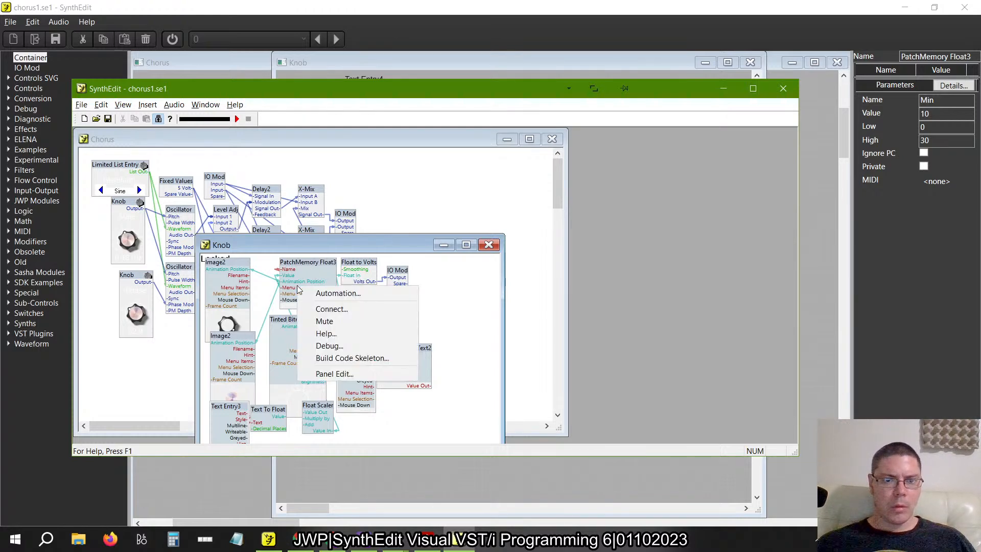
{"action": "left_click", "coordinate": [338, 295]}
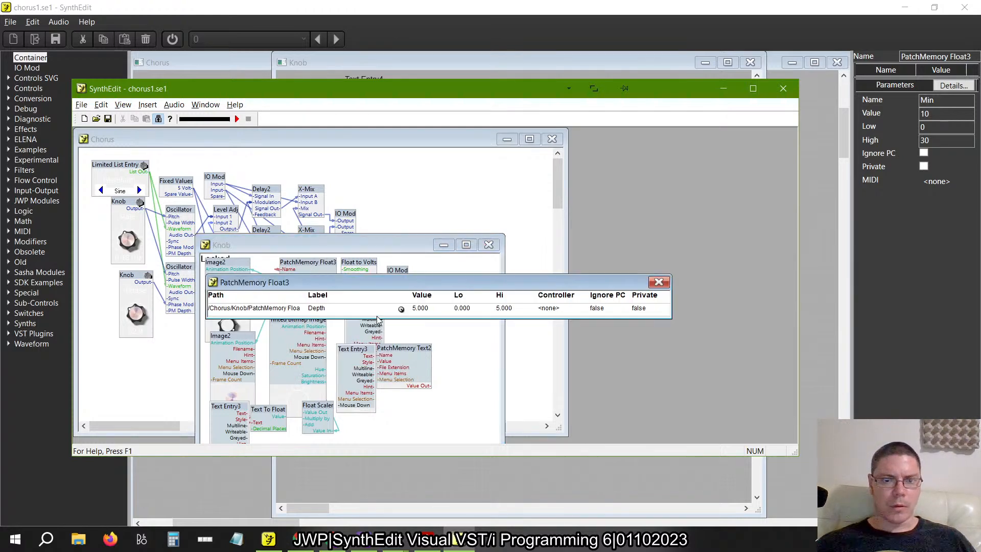
{"action": "left_click", "coordinate": [659, 283]}
{"action": "left_click", "coordinate": [488, 246]}
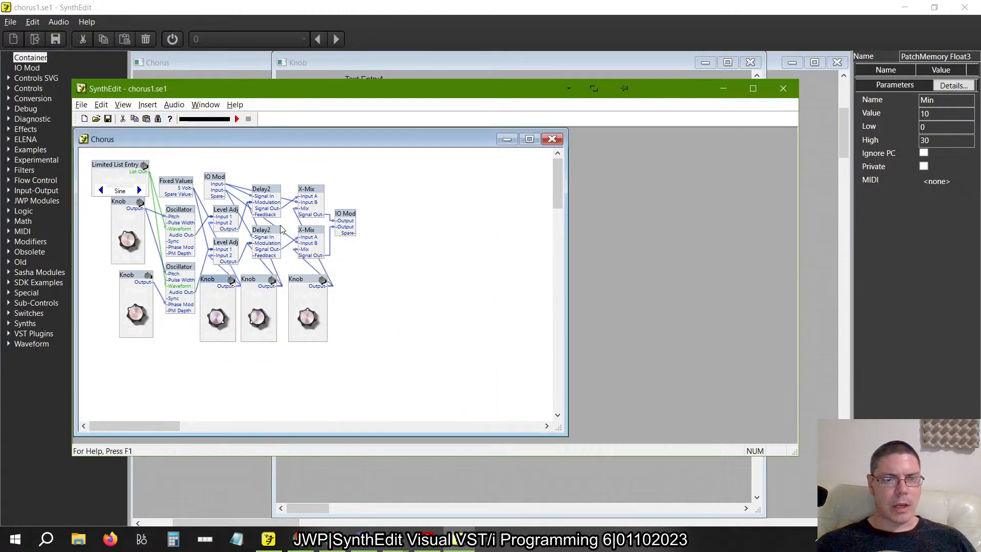
{"action": "key", "text": "alt+Tab"}
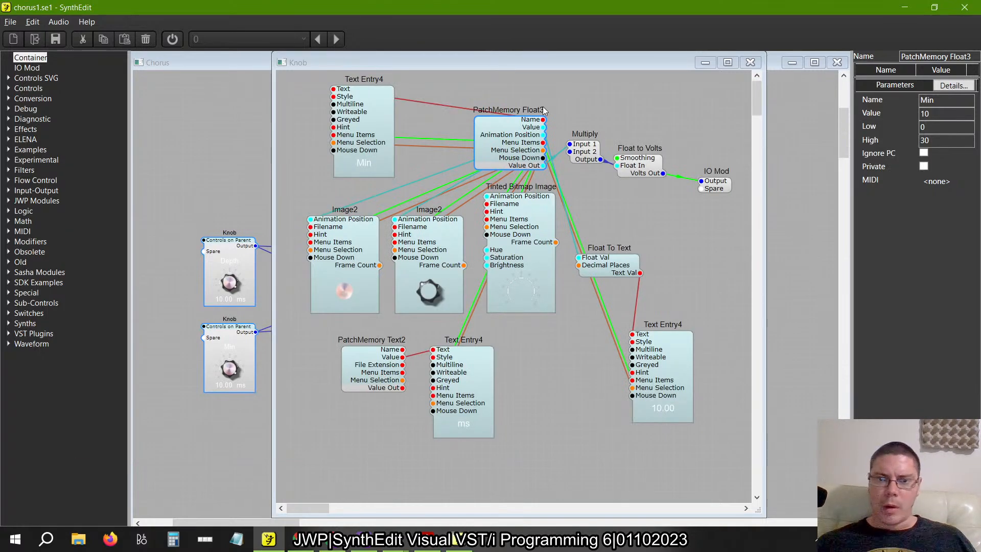
{"action": "left_click", "coordinate": [588, 156]}
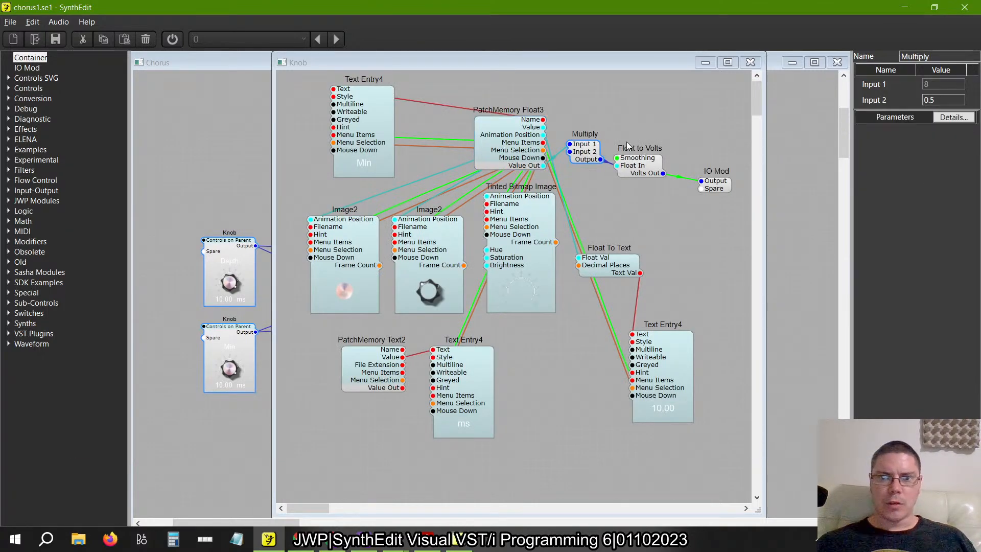
Unlock the Depth knob's structure in the older chorus1.se1 and spread out its internal modules
{"action": "key", "text": "alt+Tab"}
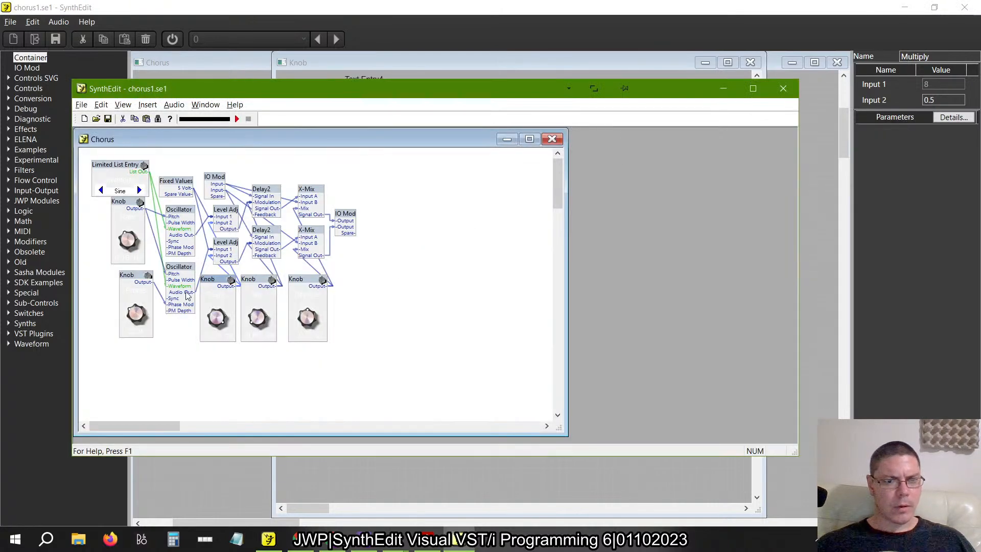
{"action": "right_click", "coordinate": [219, 281]}
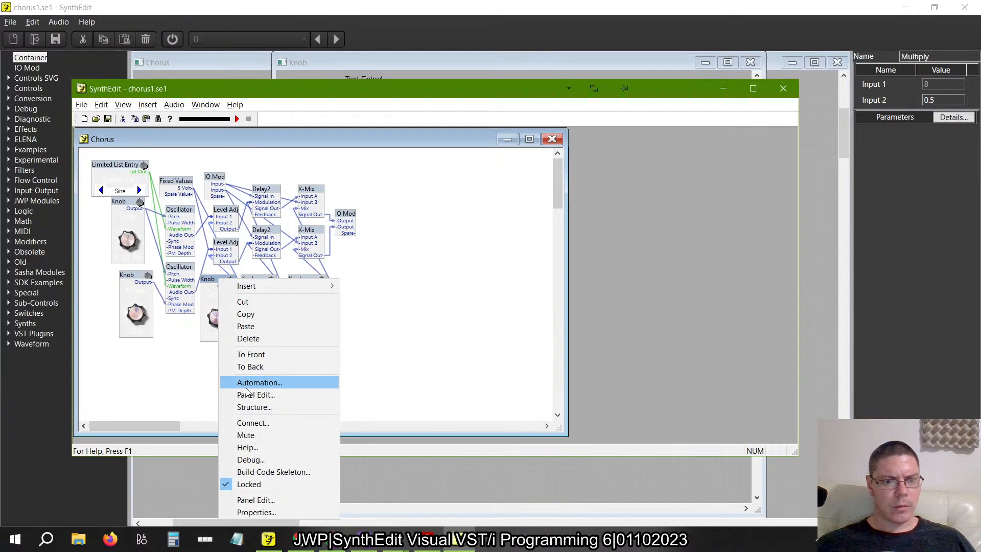
{"action": "left_click", "coordinate": [248, 407]}
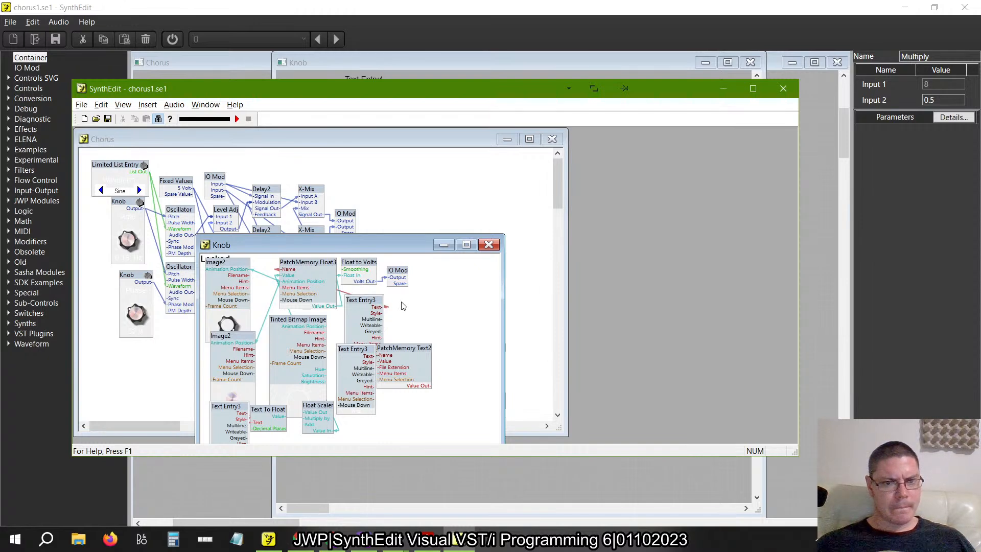
{"action": "left_click", "coordinate": [159, 120]}
{"action": "left_click_drag", "start_coordinate": [398, 271], "coordinate": [460, 269]}
{"action": "left_click_drag", "start_coordinate": [365, 262], "coordinate": [427, 262]}
{"action": "left_click_drag", "start_coordinate": [375, 305], "coordinate": [445, 363]}
{"action": "left_click_drag", "start_coordinate": [372, 320], "coordinate": [410, 307]}
{"action": "left_click_drag", "start_coordinate": [326, 404], "coordinate": [345, 331]}
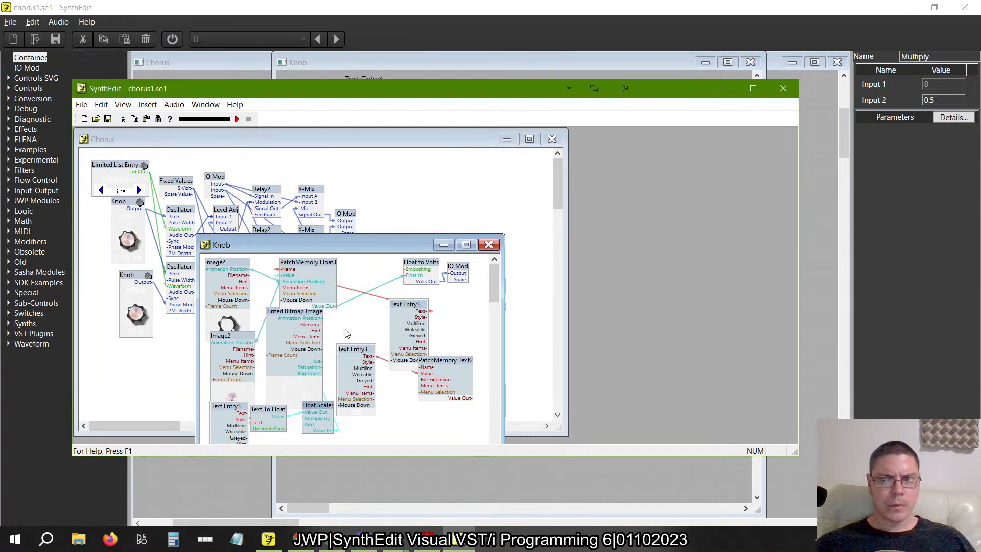
Examine the Float Scaler's Multiply by setting inside the older Depth knob and close the knob's structure
{"action": "right_click", "coordinate": [315, 414]}
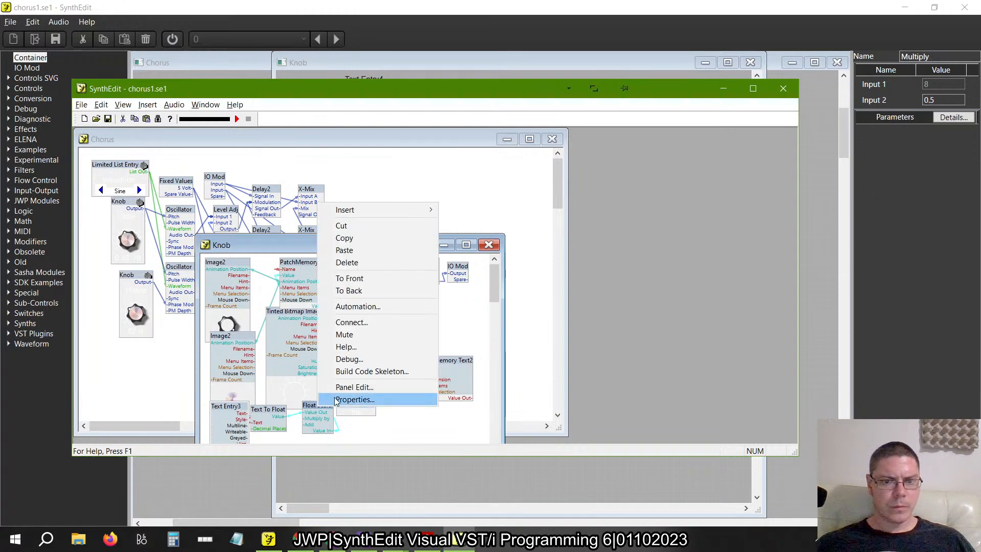
{"action": "left_click", "coordinate": [340, 399]}
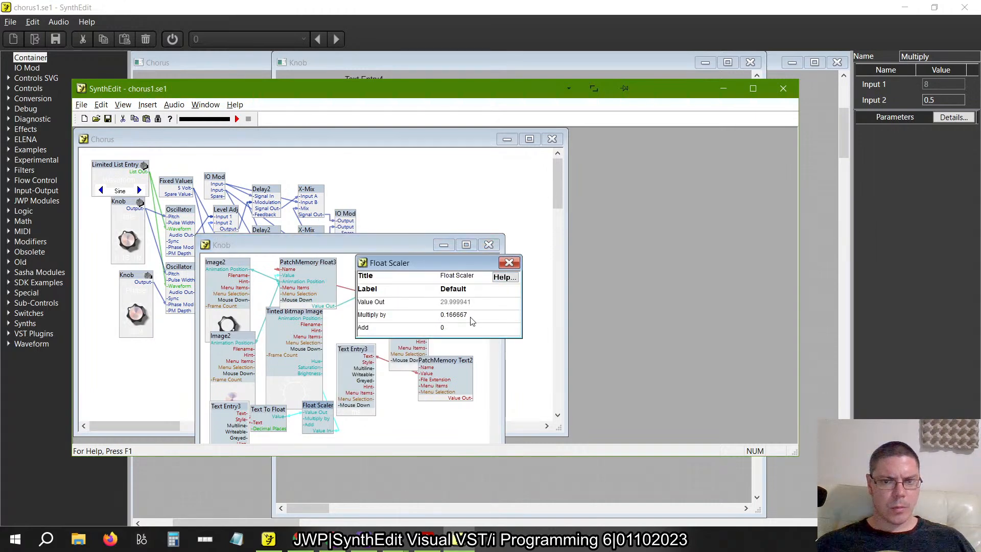
{"action": "left_click", "coordinate": [514, 266]}
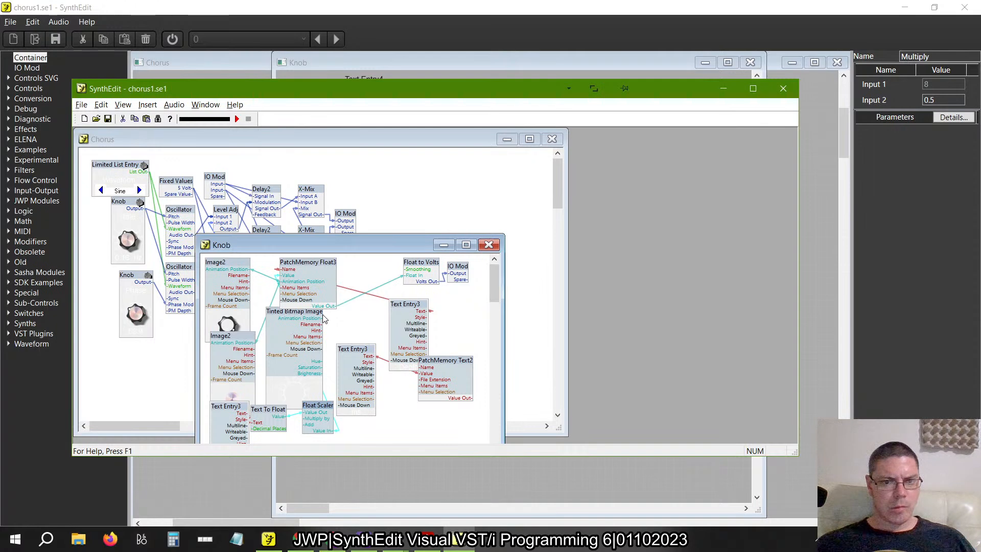
{"action": "left_click", "coordinate": [488, 245]}
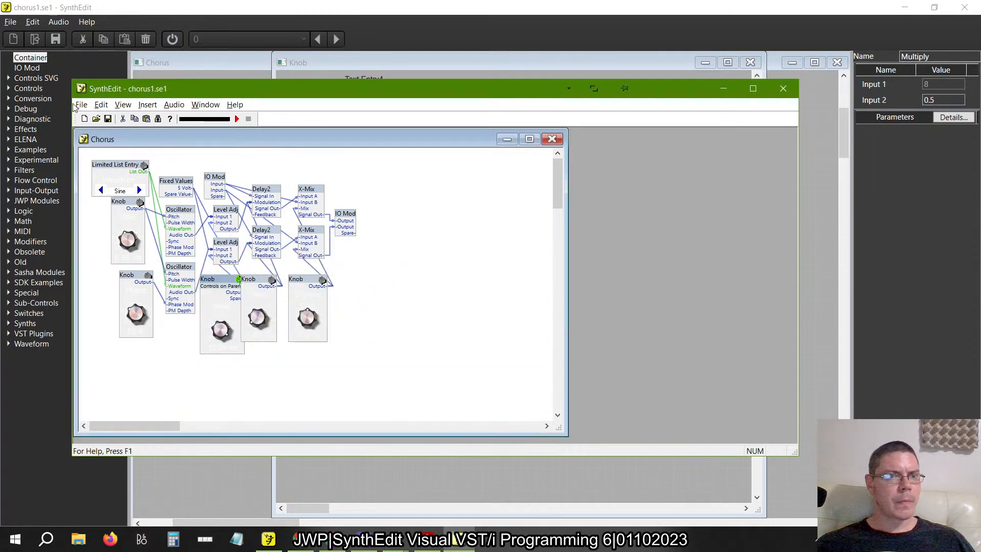
Relaunch the older SynthEdit with the original chorus1.se1 reference loaded
{"action": "left_click", "coordinate": [463, 547]}
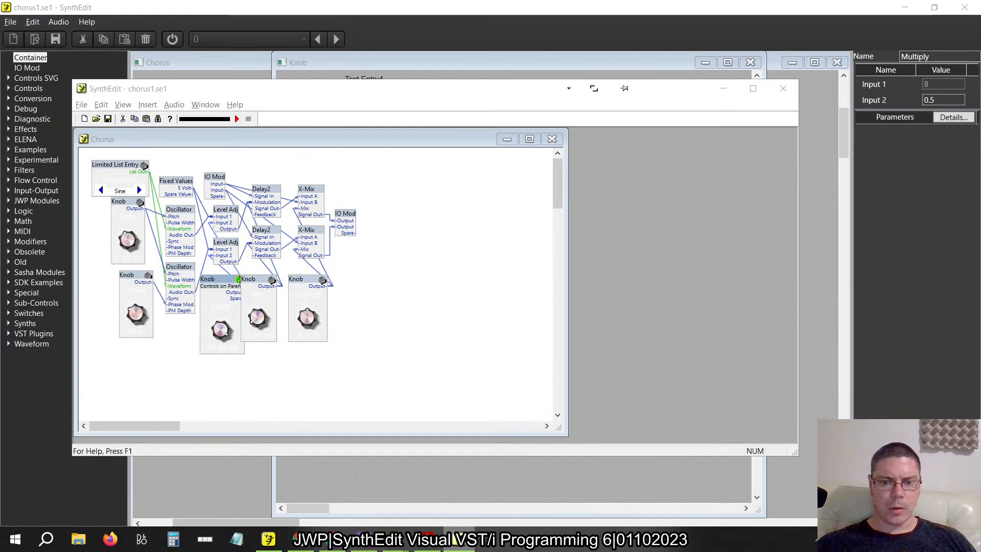
{"action": "left_click", "coordinate": [15, 539]}
{"action": "scroll", "coordinate": [257, 227], "scroll_direction": "down", "scroll_amount": 5}
{"action": "left_click", "coordinate": [252, 227]}
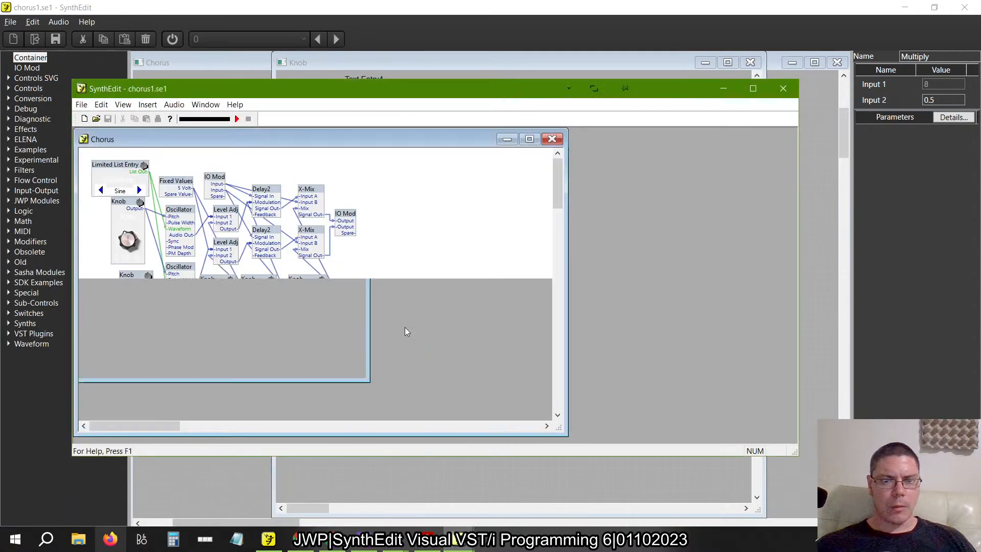
Open the recent file flanger4.se1 in the older SynthEdit
{"action": "double_click", "coordinate": [76, 96]}
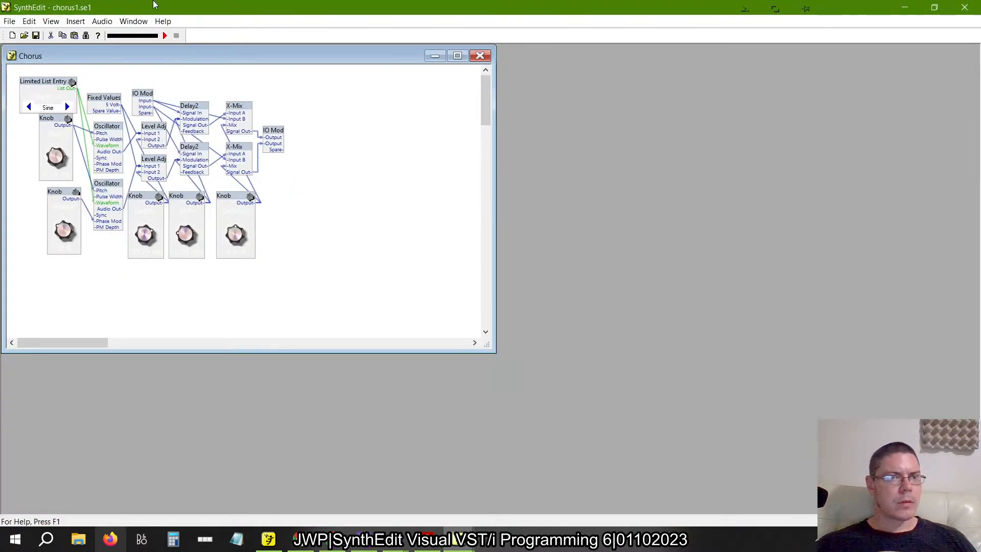
{"action": "double_click", "coordinate": [153, 4]}
{"action": "left_click", "coordinate": [82, 104]}
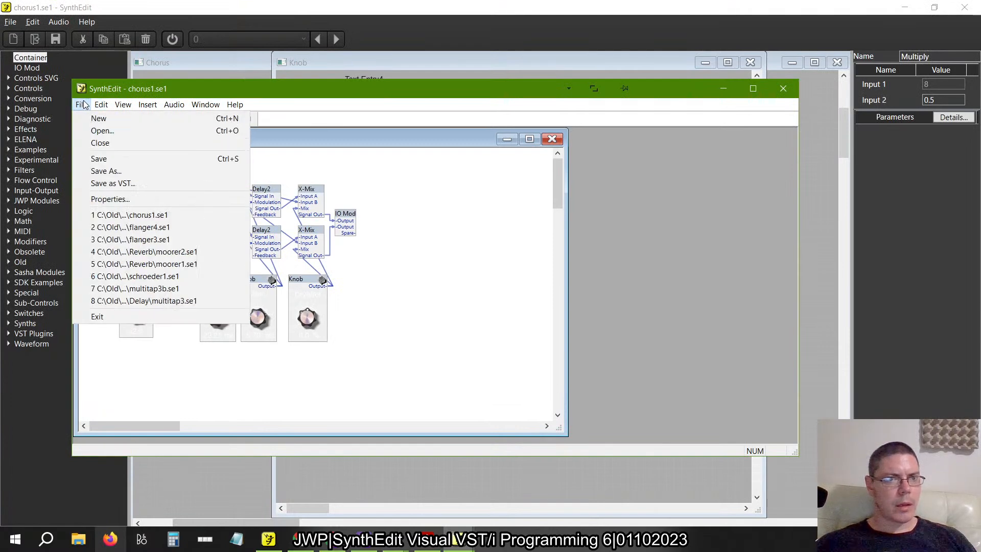
{"action": "left_click", "coordinate": [130, 228]}
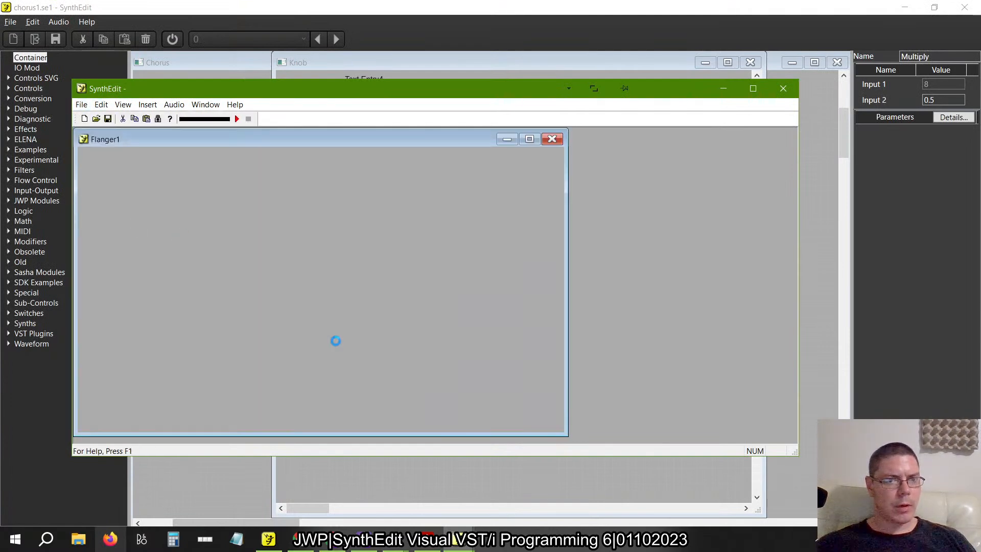
Examine the Float Scaler's Multiply by setting inside the Depth knob of flanger4.se1
{"action": "left_click", "coordinate": [343, 154]}
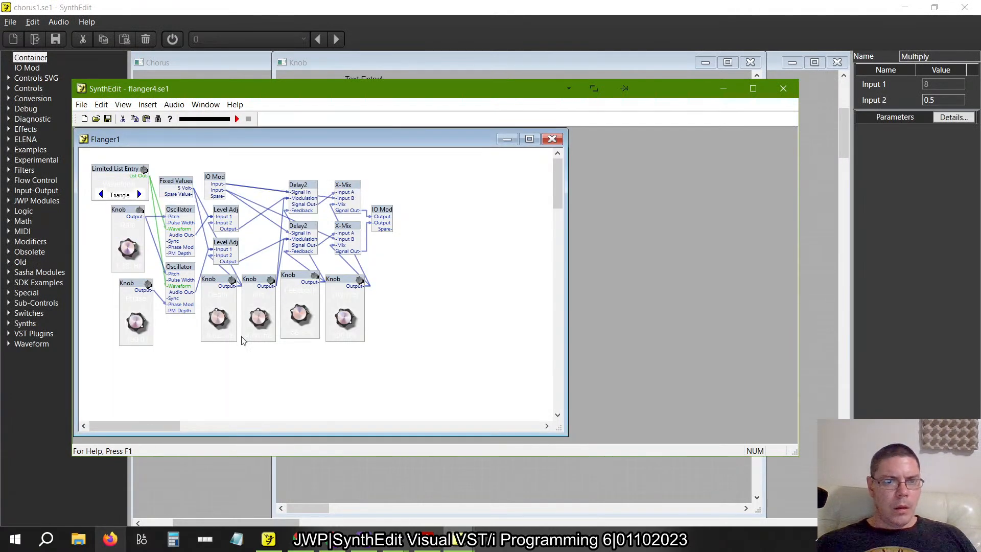
{"action": "double_click", "coordinate": [217, 285]}
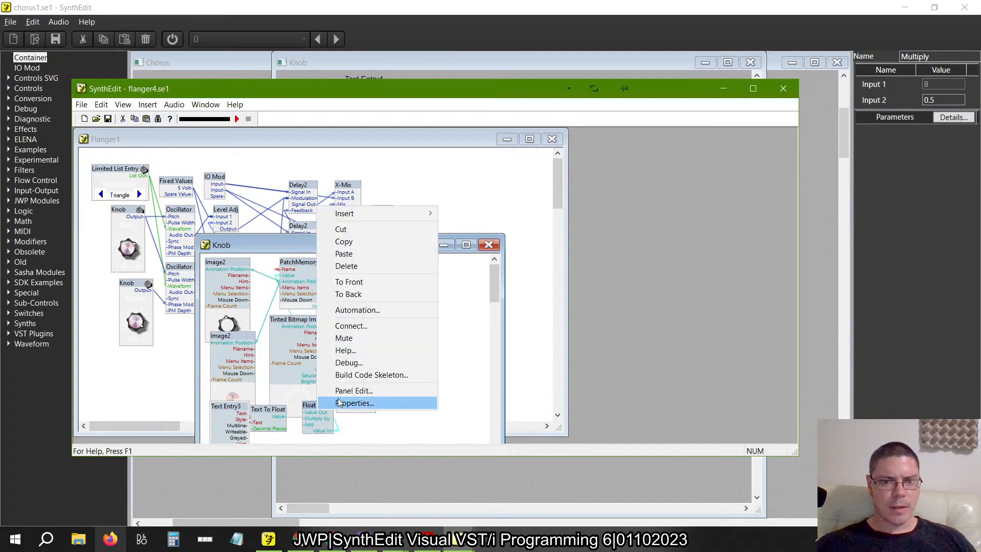
{"action": "left_click", "coordinate": [354, 402]}
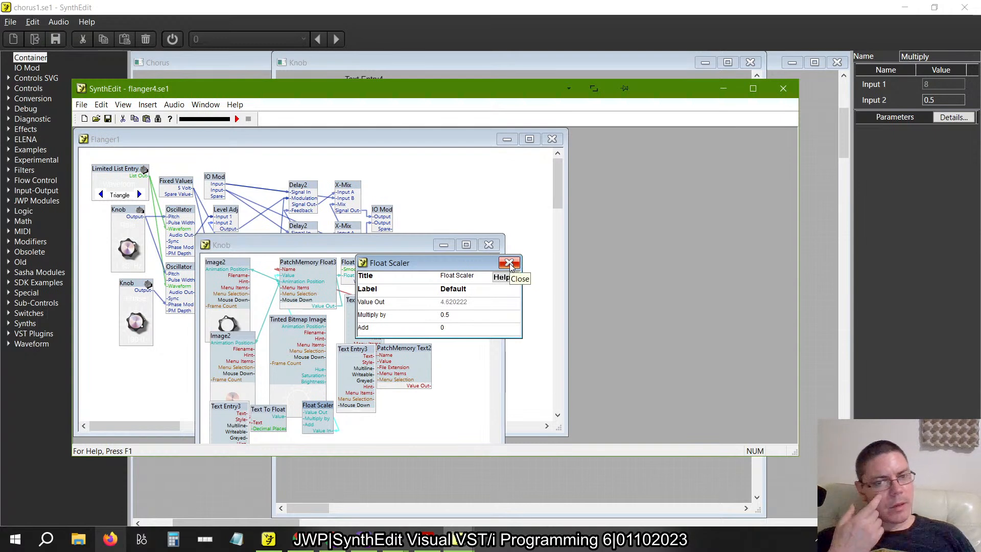
Switch to the newer SynthEdit, close the Min knob's structure and check the Min and Depth knobs' value ranges
{"action": "key", "text": "alt+Tab"}
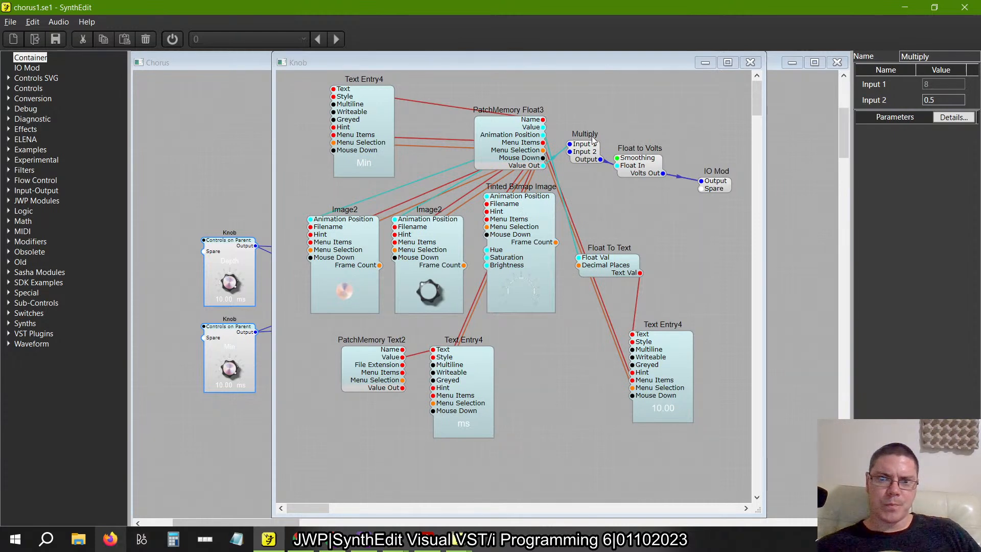
{"action": "left_click", "coordinate": [751, 62]}
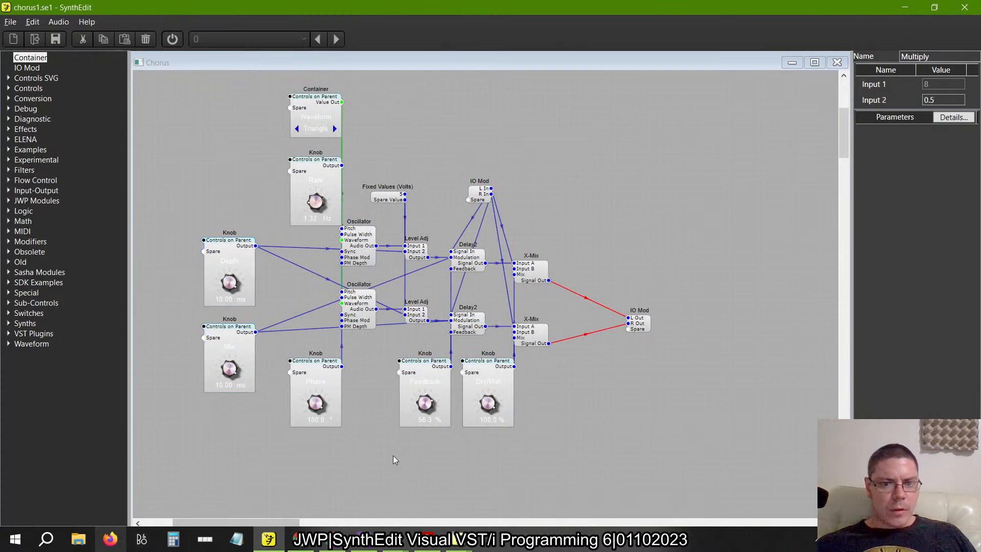
{"action": "left_click_drag", "start_coordinate": [229, 347], "coordinate": [244, 333]}
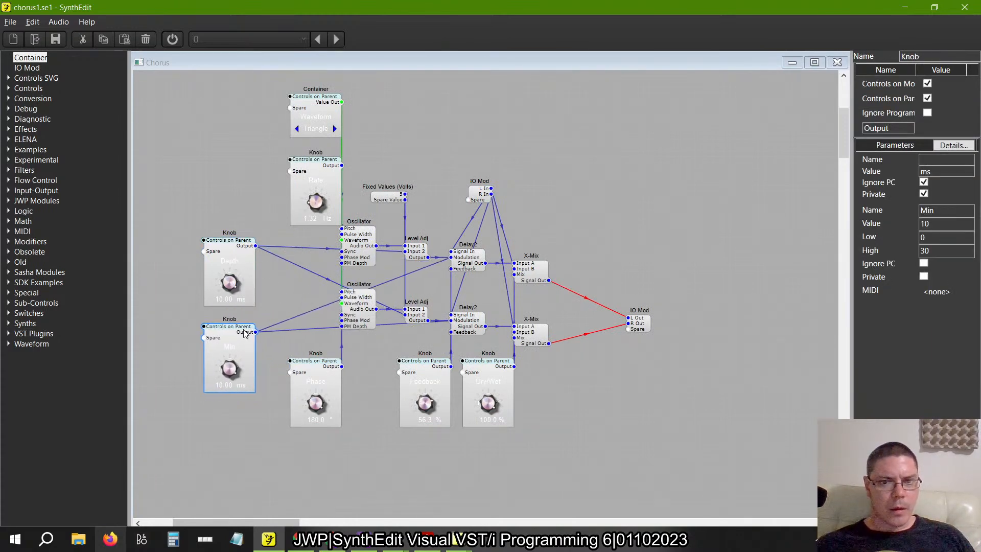
{"action": "mouse_move", "coordinate": [242, 247]}
{"action": "left_mouse_down"}
{"action": "mouse_move", "coordinate": [263, 269]}
{"action": "mouse_move", "coordinate": [238, 243]}
{"action": "left_mouse_up"}
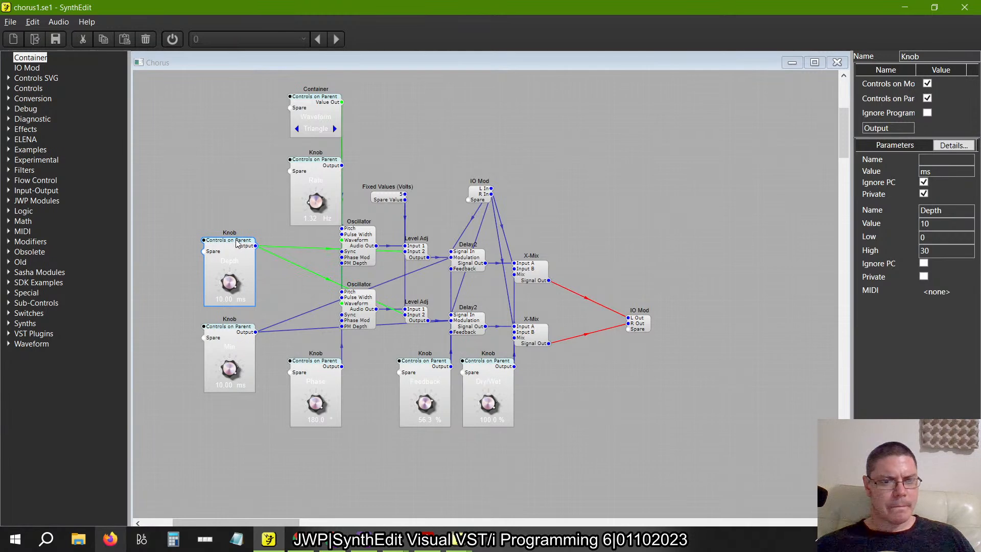
{"action": "left_click", "coordinate": [235, 409]}
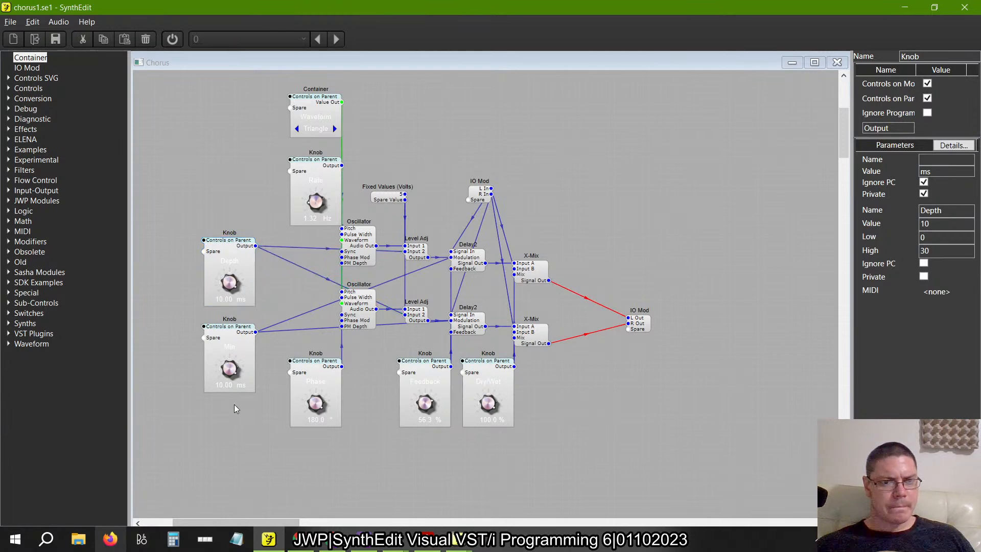
Turn both the Depth and Min knobs up to 30 ms
{"action": "left_click_drag", "start_coordinate": [237, 290], "coordinate": [253, 179]}
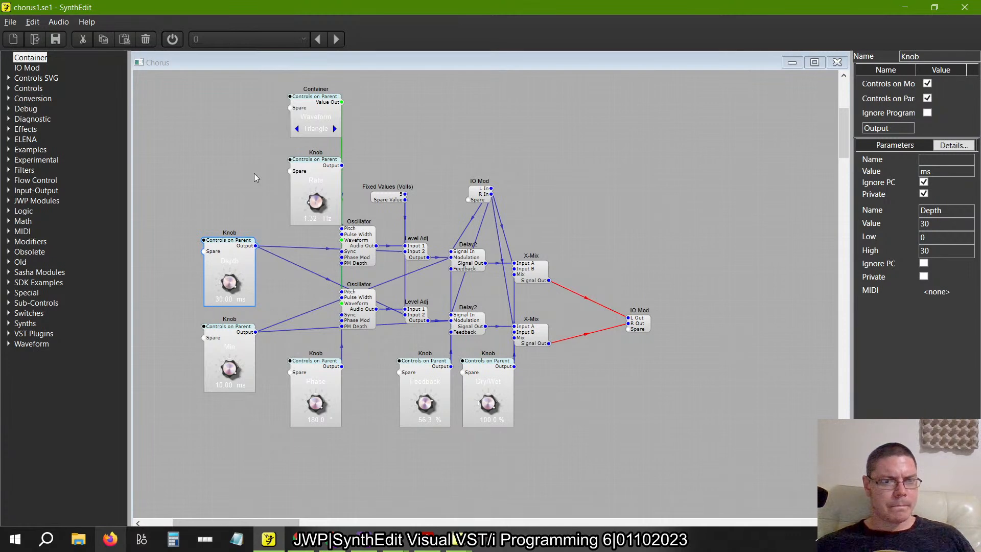
{"action": "left_click_drag", "start_coordinate": [233, 375], "coordinate": [247, 262]}
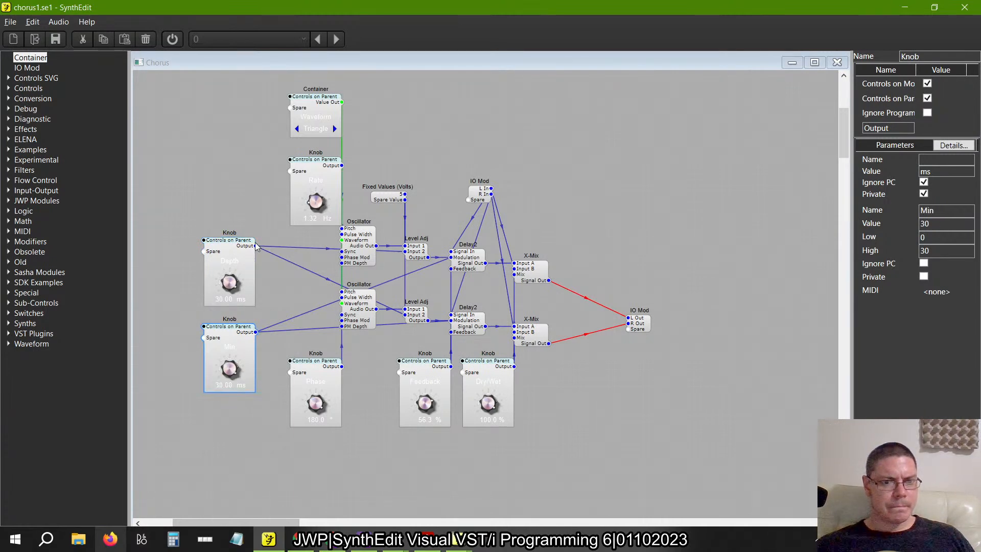
{"action": "left_click", "coordinate": [279, 431]}
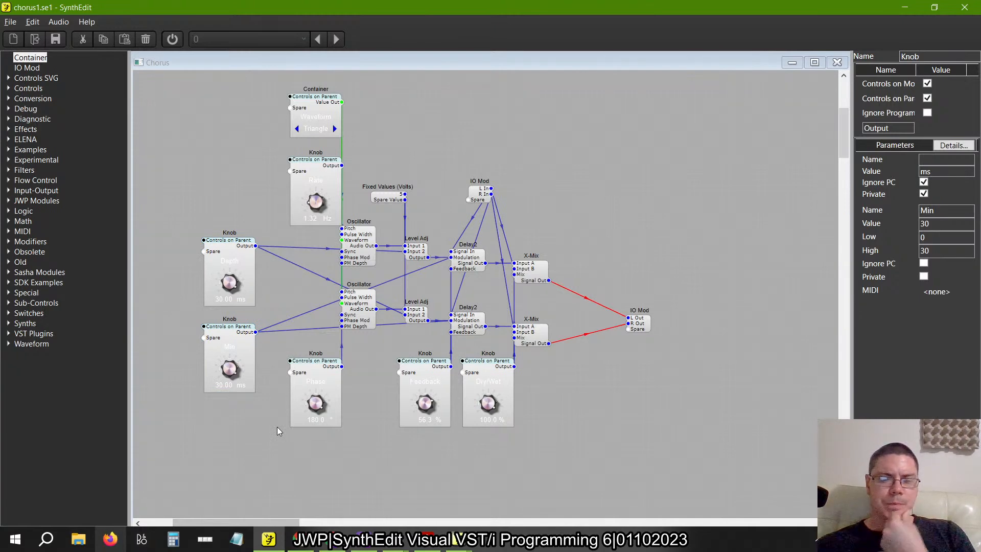
Switch to the older SynthEdit, close the Float Scaler's properties and shift that module slightly inside the flanger4.se1 knob
{"action": "key", "text": "alt+Tab"}
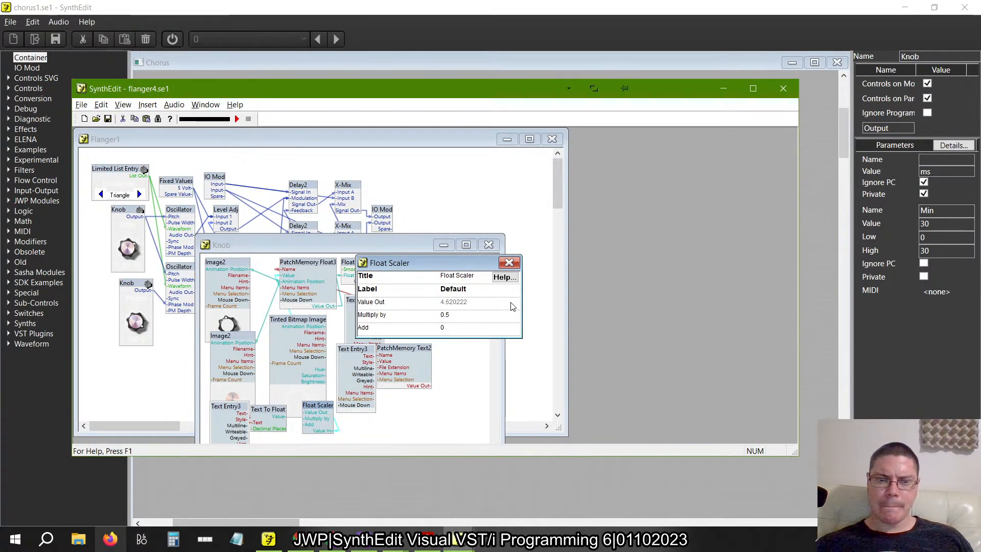
{"action": "left_click", "coordinate": [509, 262]}
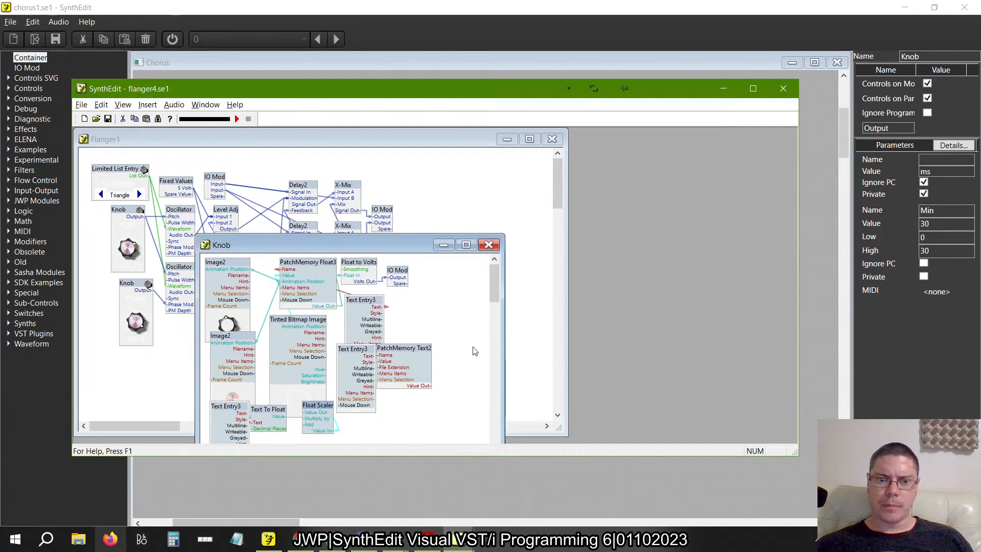
{"action": "mouse_move", "coordinate": [316, 407]}
{"action": "left_mouse_down"}
{"action": "mouse_move", "coordinate": [246, 271]}
{"action": "mouse_move", "coordinate": [325, 452]}
{"action": "mouse_move", "coordinate": [341, 384]}
{"action": "mouse_move", "coordinate": [324, 408]}
{"action": "left_mouse_up"}
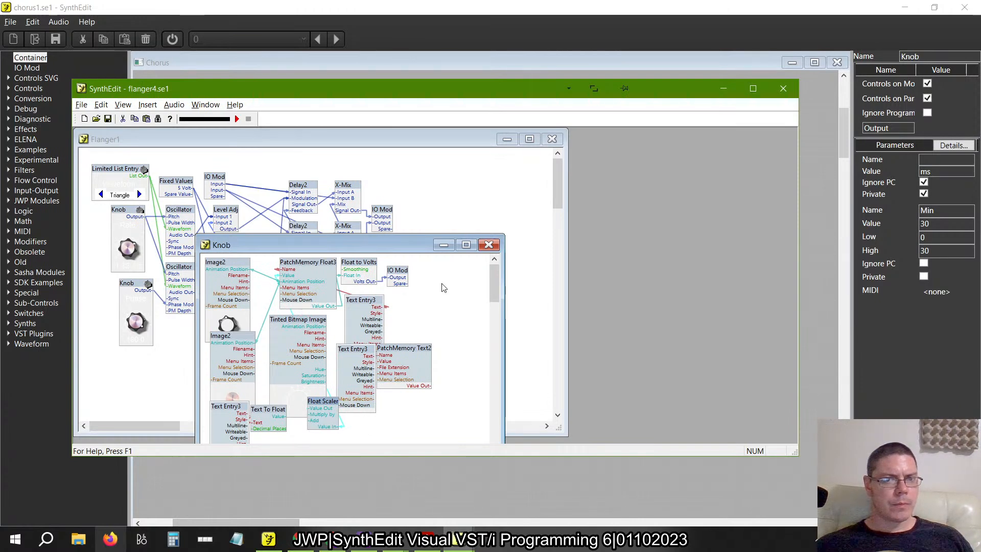
Open the Depth knob's structure in the newer SynthEdit and multiply 30 by 0.1666666 in Calculator
{"action": "key", "text": "alt+Tab"}
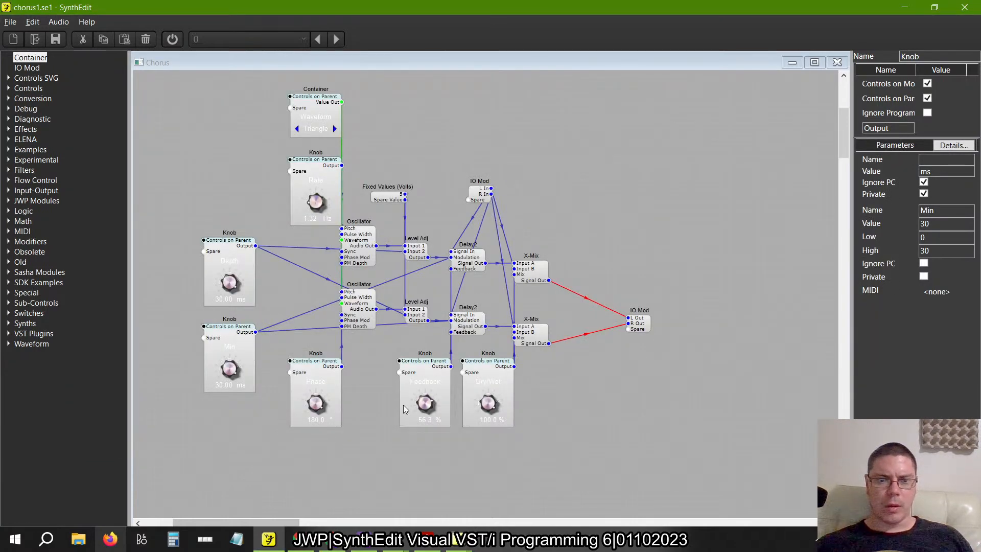
{"action": "double_click", "coordinate": [223, 256]}
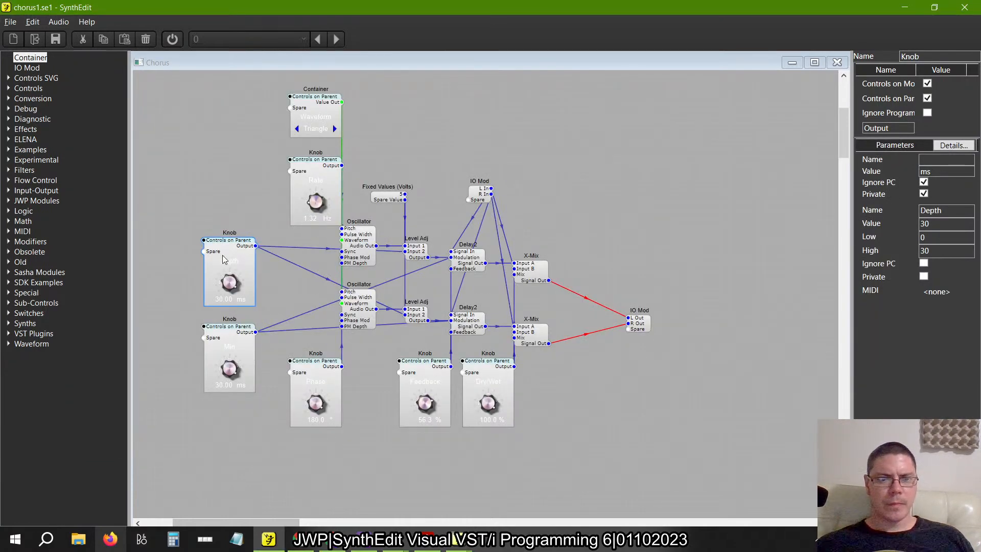
{"action": "left_click", "coordinate": [173, 539]}
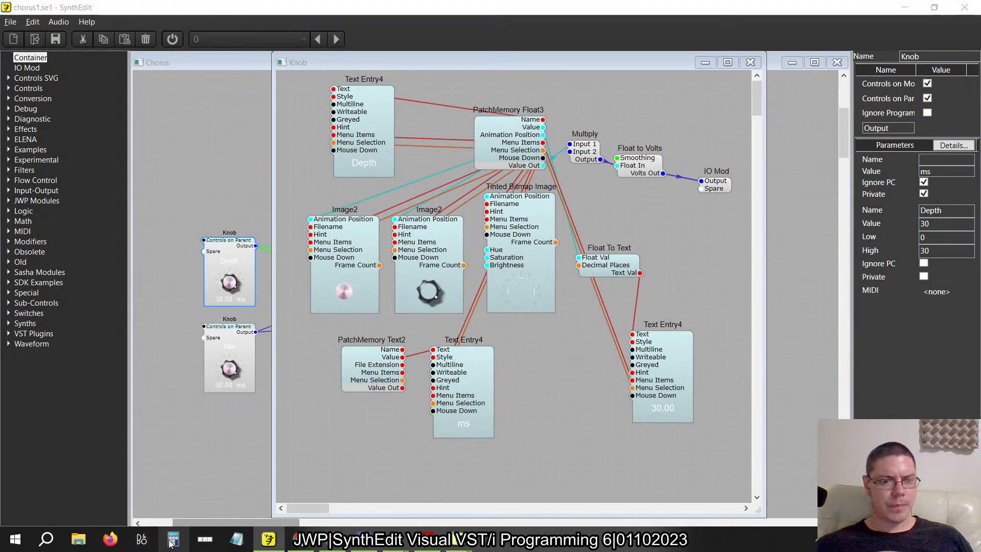
{"action": "type", "text": "30"}
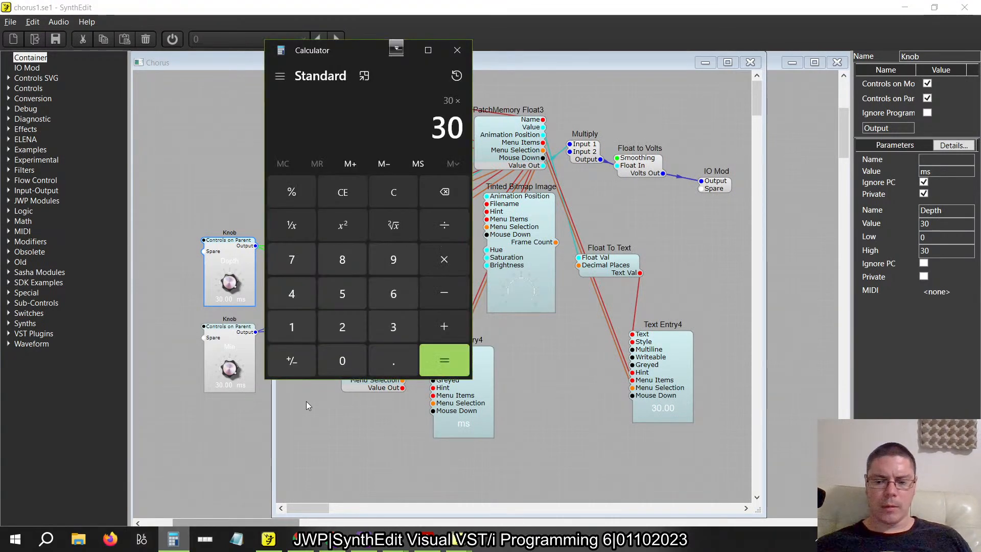
{"action": "type", "text": "*0.16666666"}
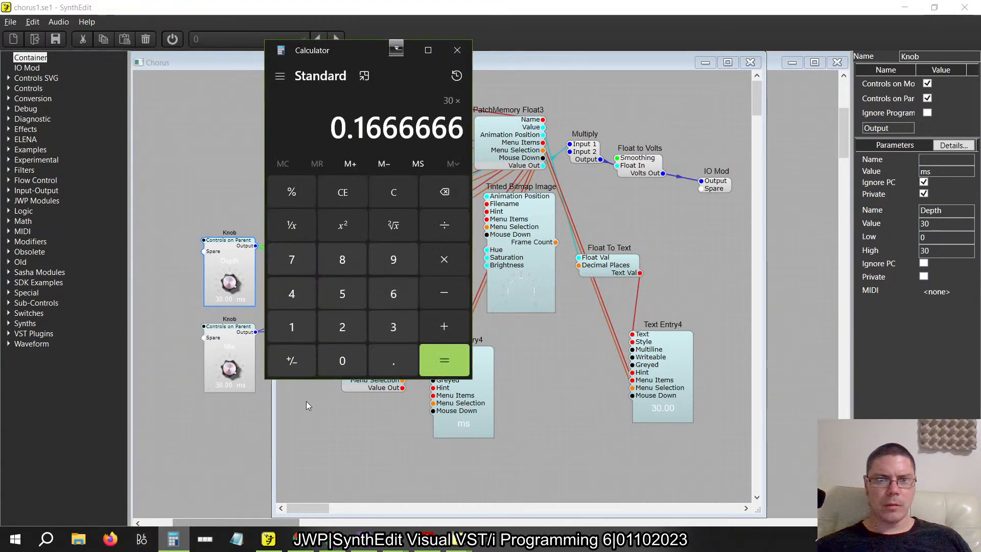
{"action": "key", "text": "Return"}
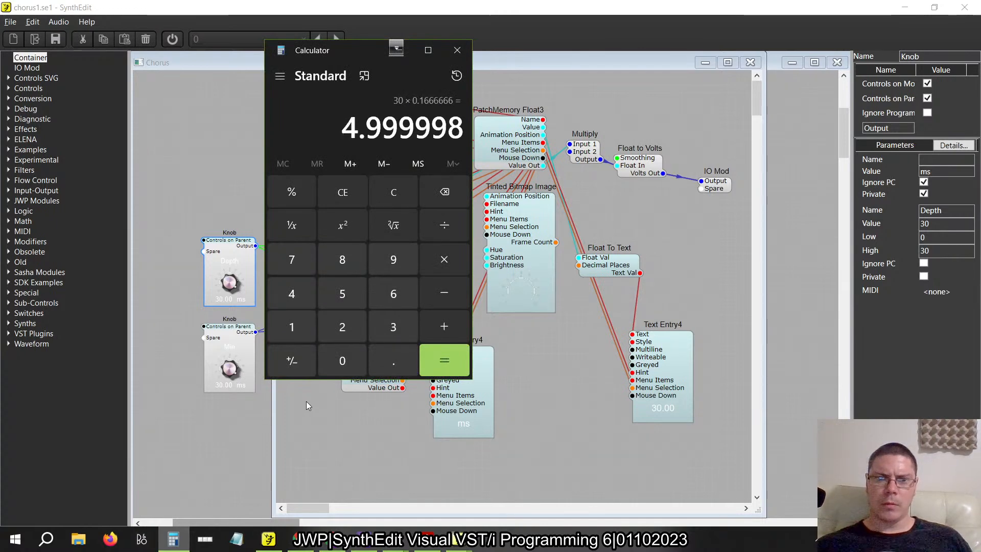
Switch to the Visual VST/i-Programming PDF to reread the chorus section's Multiply by instruction
{"action": "key", "text": "alt+Tab"}
{"action": "key", "text": "alt+Tab"}
{"action": "key", "text": "alt+Tab"}
{"action": "key", "text": "alt+Tab"}
{"action": "key", "text": "alt+Tab"}
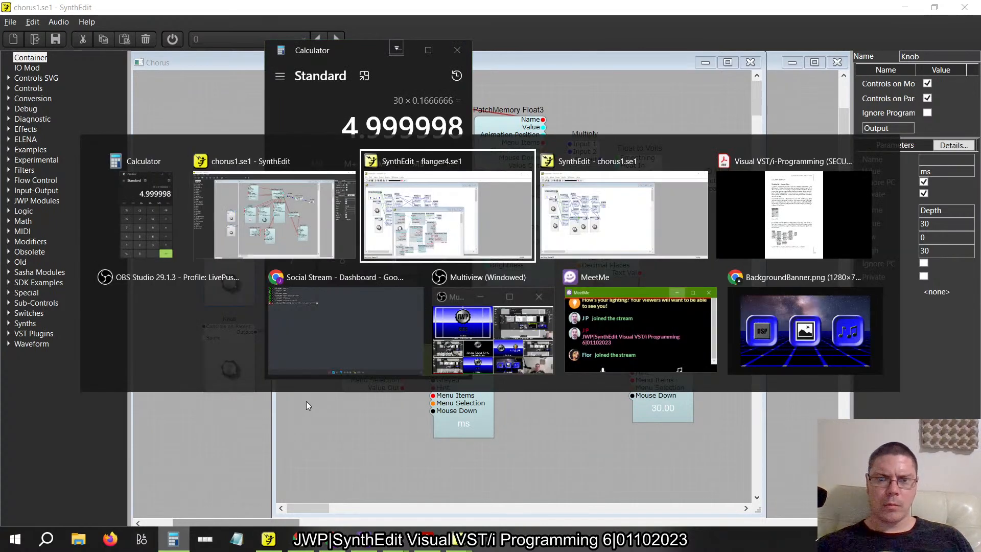
{"action": "key", "text": "alt+shift+Tab"}
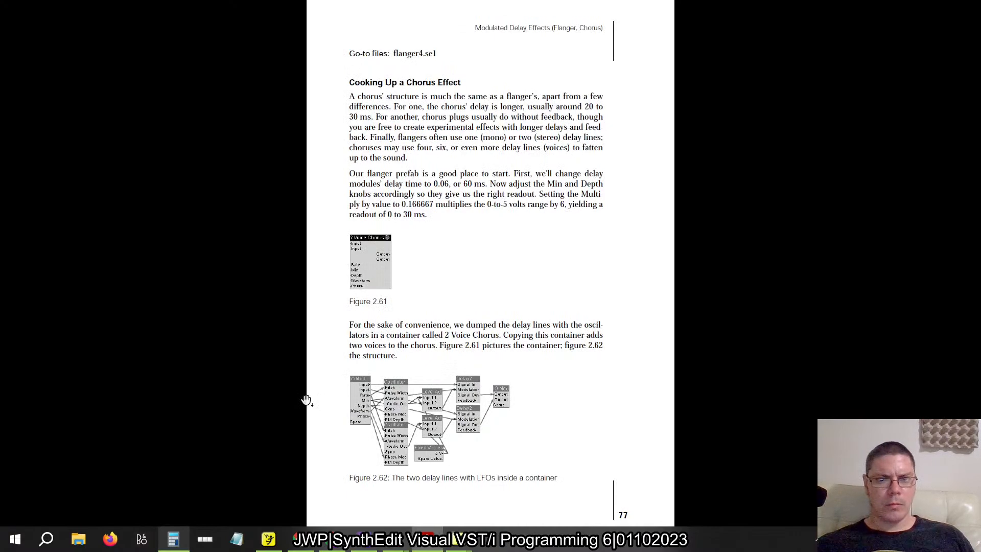
{"action": "key", "text": "alt+Tab"}
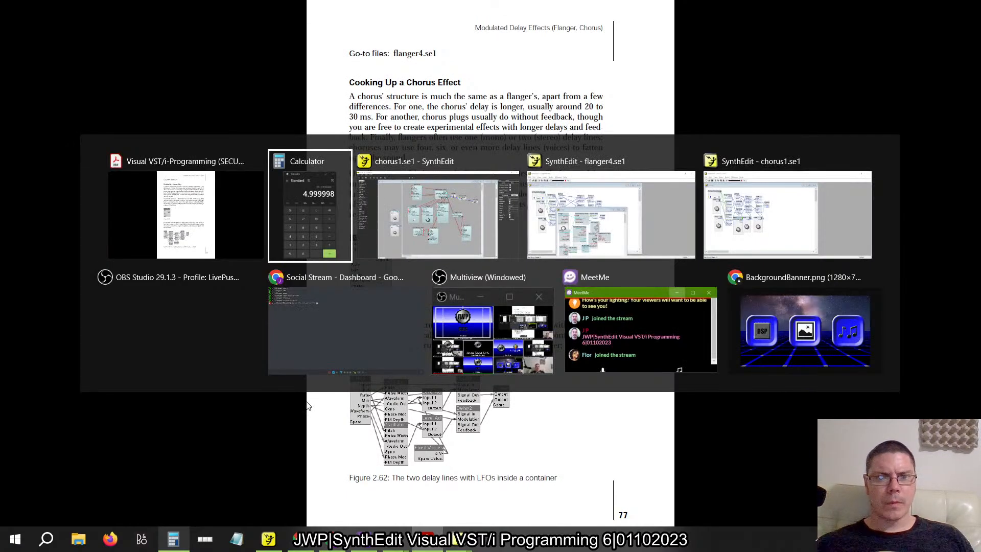
{"action": "key", "text": "alt+Tab"}
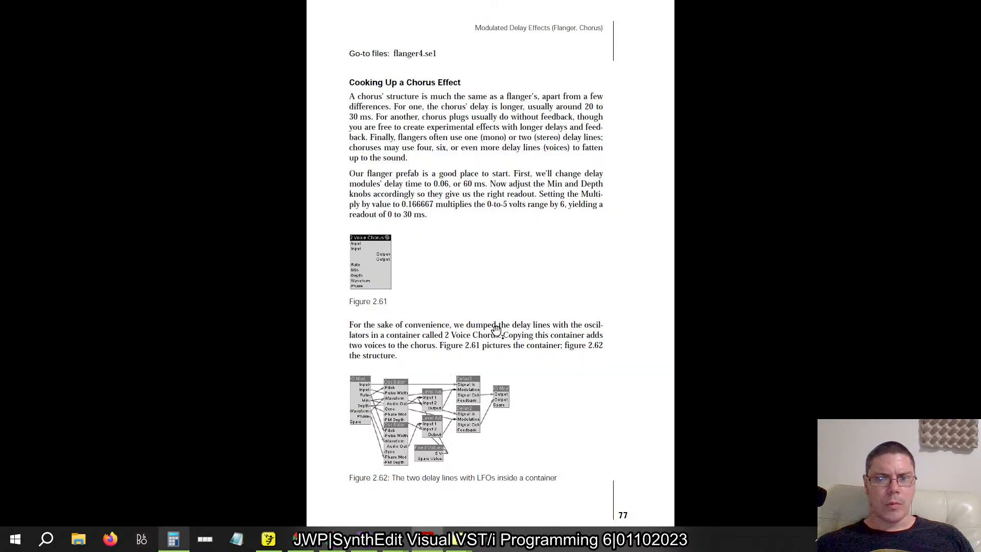
{"action": "key", "text": "alt+Tab"}
{"action": "key", "text": "alt+Tab"}
{"action": "key", "text": "alt+Tab"}
{"action": "key", "text": "alt+Tab"}
{"action": "key", "text": "alt+Tab"}
{"action": "key", "text": "alt+Tab"}
{"action": "key", "text": "alt+Tab"}
{"action": "key", "text": "alt+Tab"}
{"action": "key", "text": "alt+Tab"}
{"action": "key", "text": "alt+Tab"}
{"action": "key", "text": "alt+Tab"}
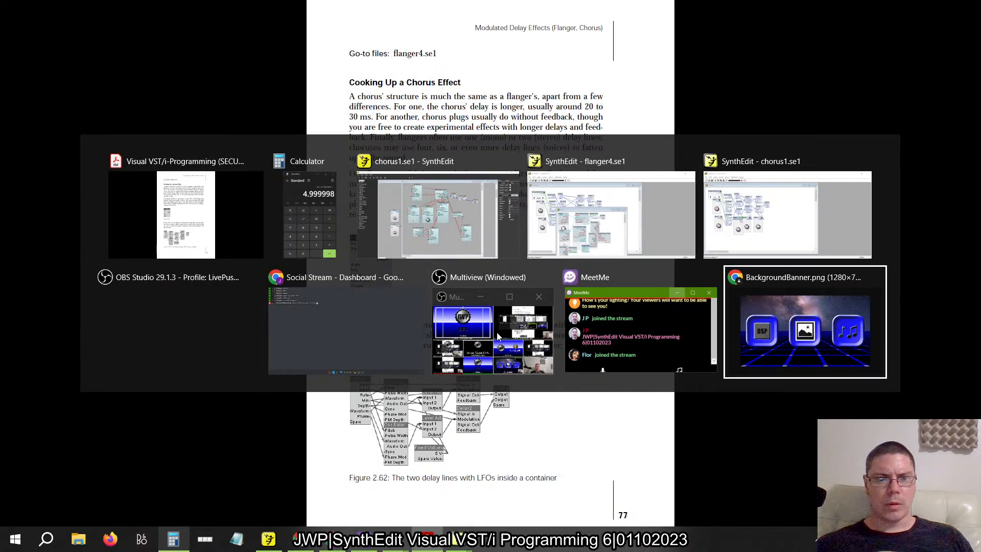
{"action": "key", "text": "alt+Tab"}
{"action": "key", "text": "alt+Tab"}
{"action": "key", "text": "alt+Tab"}
{"action": "key", "text": "alt+shift+Tab"}
{"action": "key", "text": "alt+shift+Tab"}
{"action": "key", "text": "alt+shift+Tab"}
{"action": "key", "text": "alt+shift+Tab"}
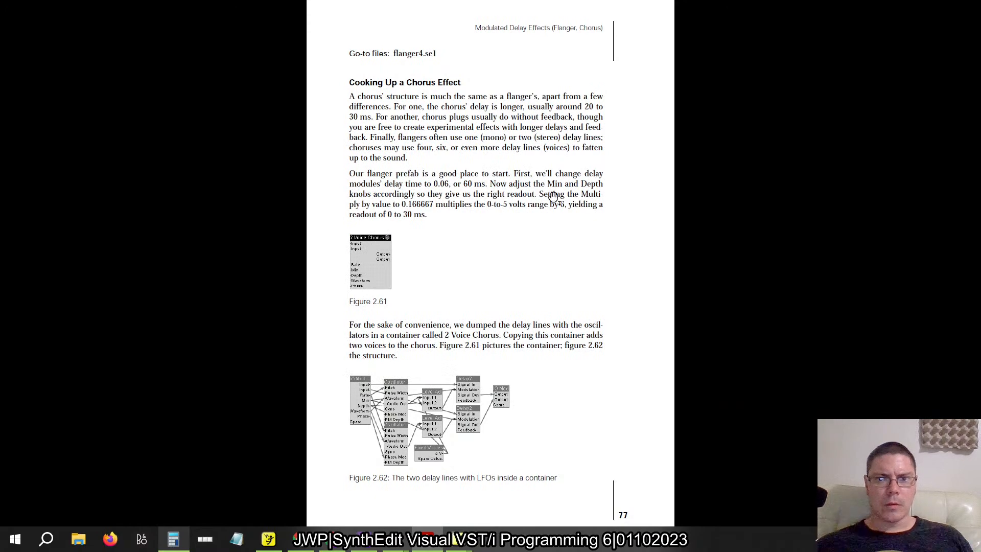
Review the Depth knob's structure and the Float Scaler scaling rule on pages 75 and 76, and return to page 77
{"action": "scroll", "coordinate": [557, 194], "scroll_direction": "up", "scroll_amount": 3, "text": "ctrl"}
{"action": "scroll", "coordinate": [493, 203], "scroll_direction": "down", "scroll_amount": 10}
{"action": "scroll", "coordinate": [493, 203], "scroll_direction": "down", "scroll_amount": 3, "text": "ctrl"}
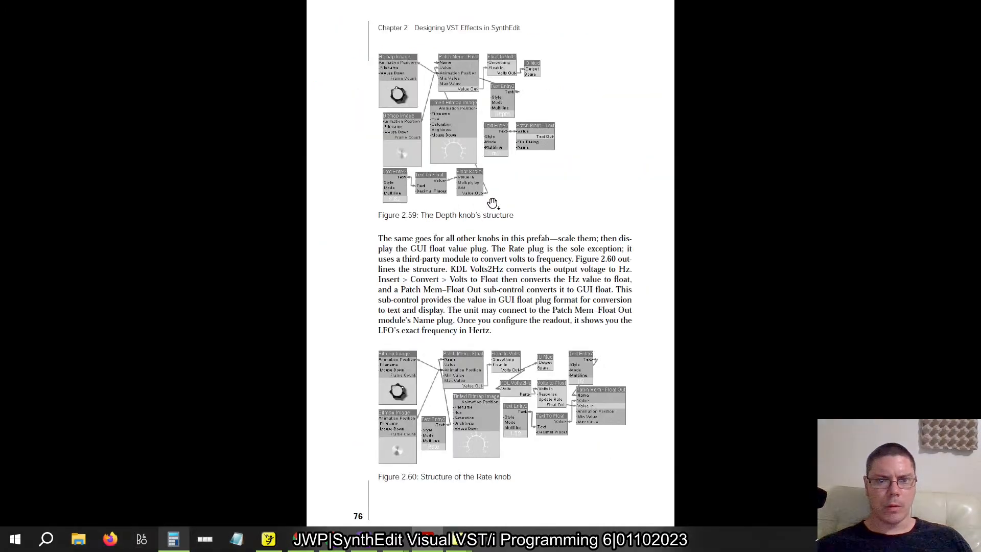
{"action": "scroll", "coordinate": [493, 203], "scroll_direction": "up", "scroll_amount": 2}
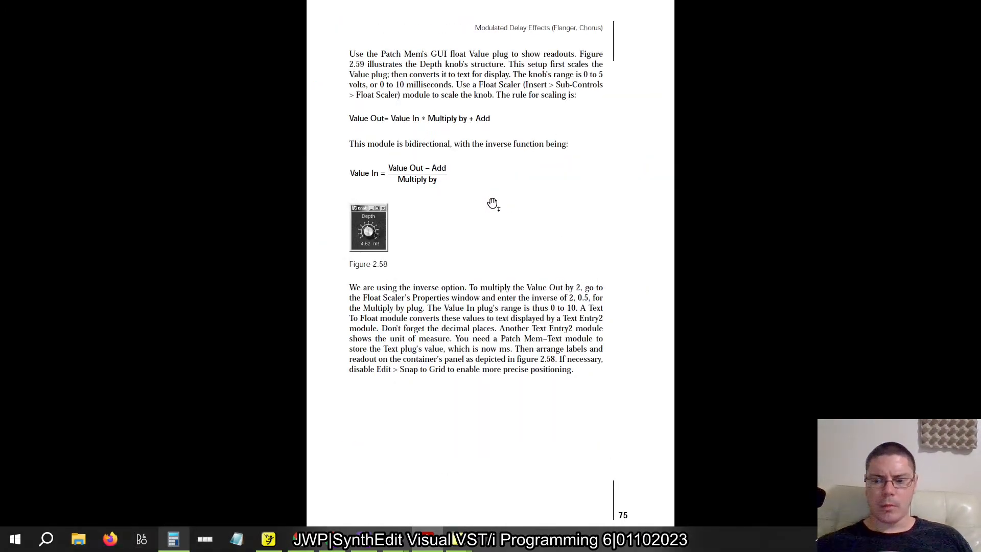
{"action": "scroll", "coordinate": [492, 204], "scroll_direction": "down", "scroll_amount": 4}
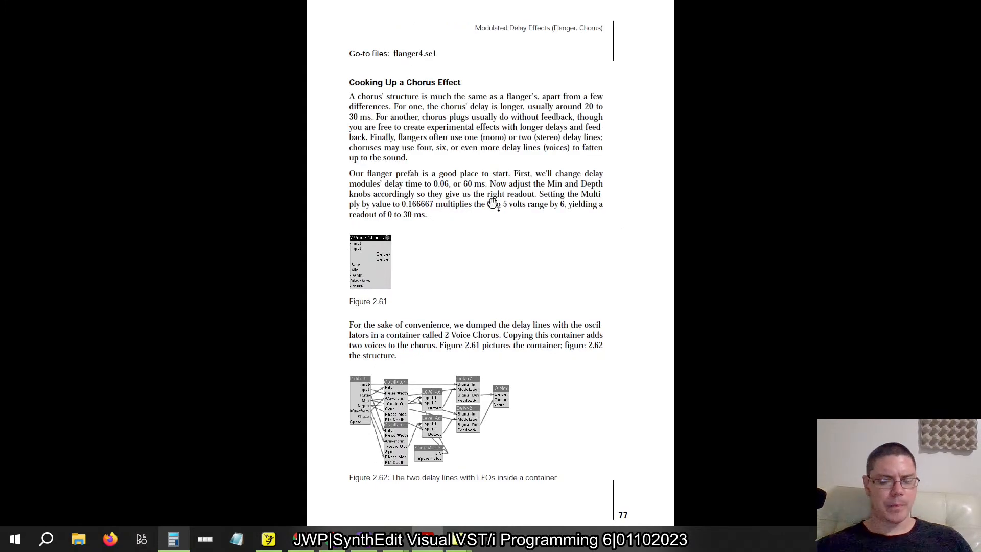
Set Input 2 of the Multiply module inside the newer chorus's Depth knob to 0.1666667 and return to the book
{"action": "key", "text": "alt+Tab"}
{"action": "left_click", "coordinate": [492, 204]}
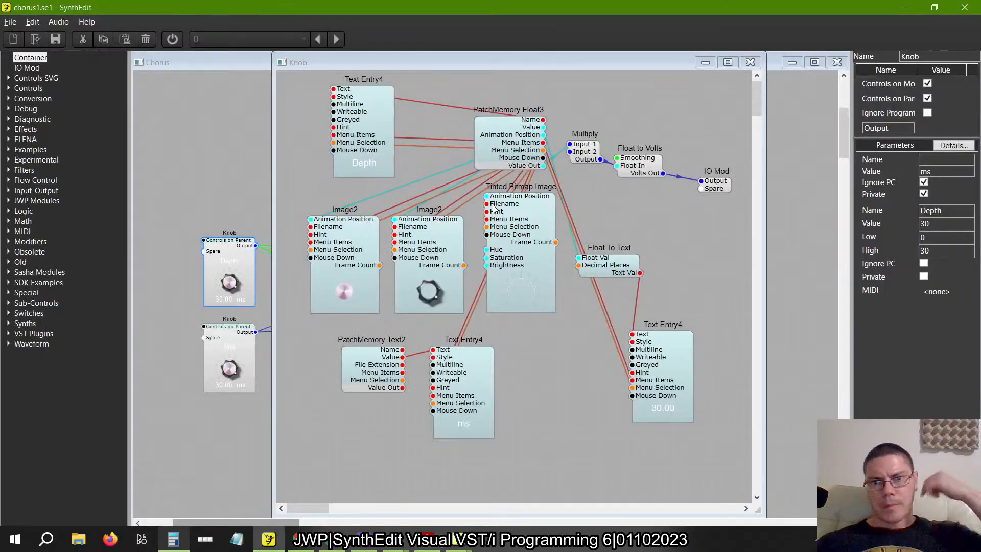
{"action": "left_click", "coordinate": [586, 151]}
{"action": "left_click", "coordinate": [959, 99]}
{"action": "type", "text": "0.1666667"}
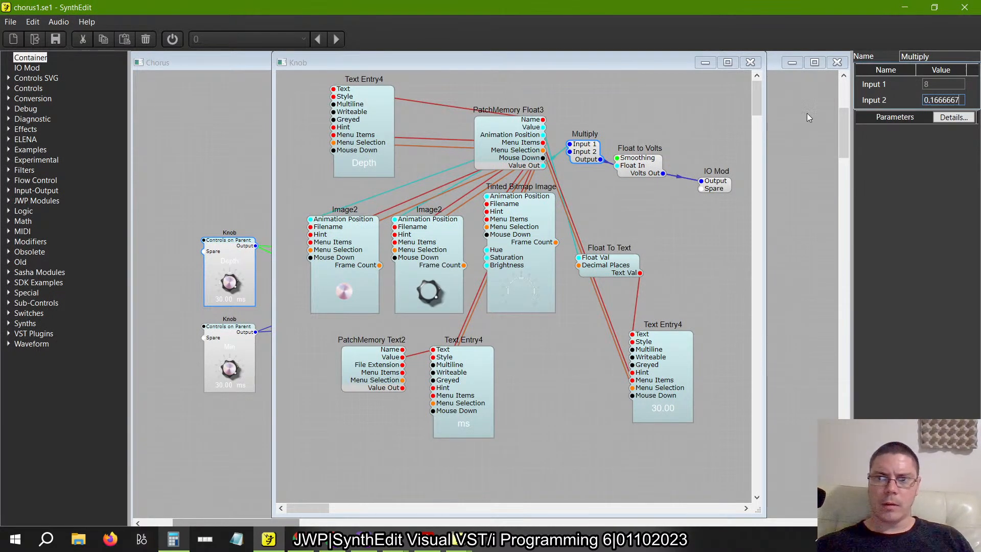
{"action": "key", "text": "alt+Tab"}
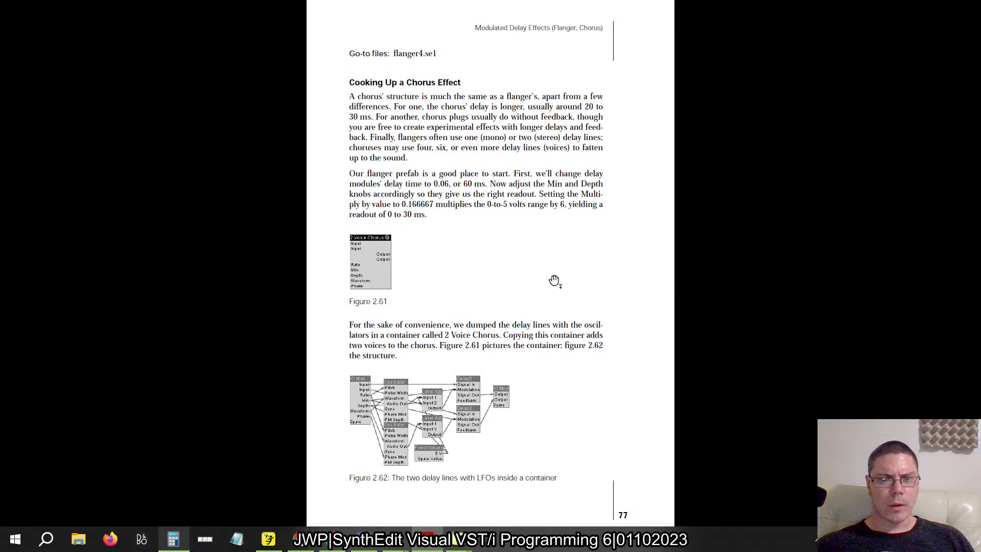
Return to chorus1.se1 in the newer SynthEdit, copy the Depth knob's Multiply Input 2 value of 0.166667, and close its structure
{"action": "key", "text": "alt+Tab"}
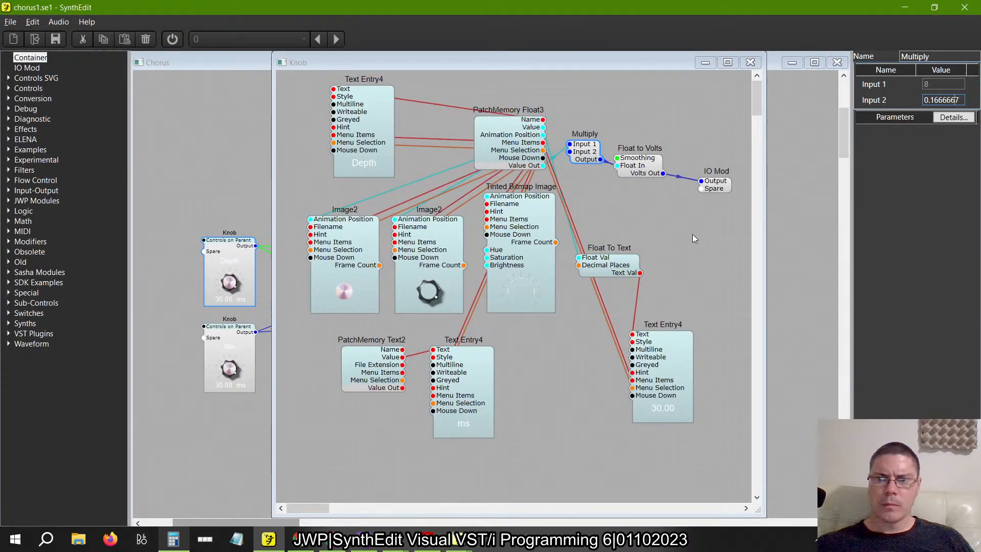
{"action": "left_click_drag", "start_coordinate": [957, 100], "coordinate": [785, 118]}
{"action": "key", "text": "ctrl+c"}
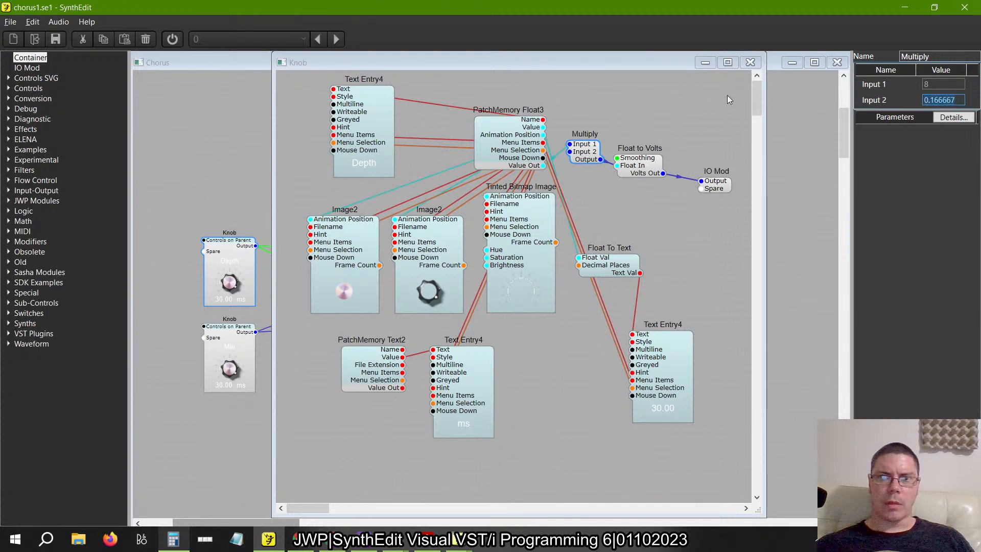
{"action": "left_click", "coordinate": [750, 63]}
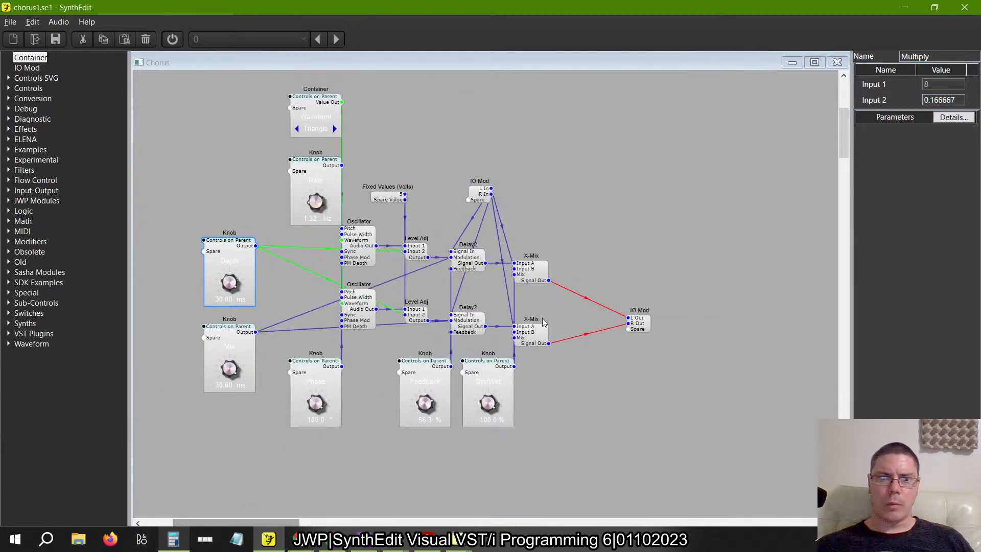
Set Input 2 of the Multiply module inside the Min knob to 0.166667 and close the knob's structure
{"action": "left_click", "coordinate": [252, 346]}
{"action": "double_click", "coordinate": [229, 342]}
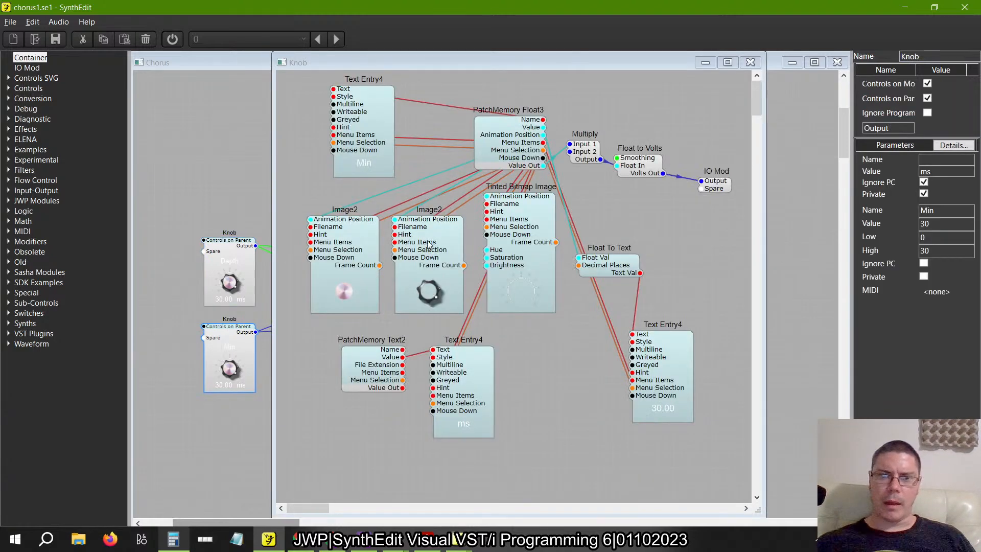
{"action": "left_click", "coordinate": [592, 143]}
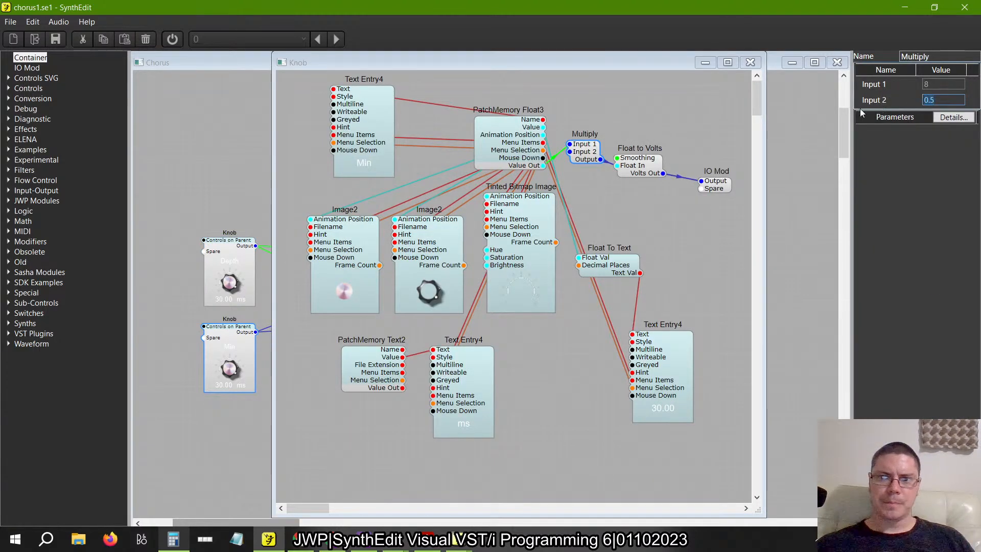
{"action": "key", "text": "ctrl+v"}
{"action": "key", "text": "Tab"}
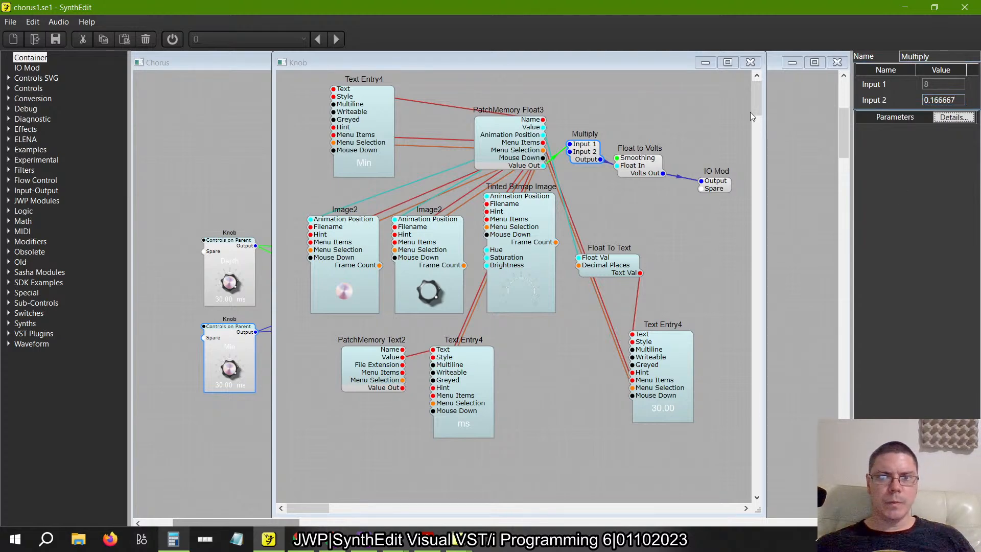
{"action": "left_click", "coordinate": [750, 62]}
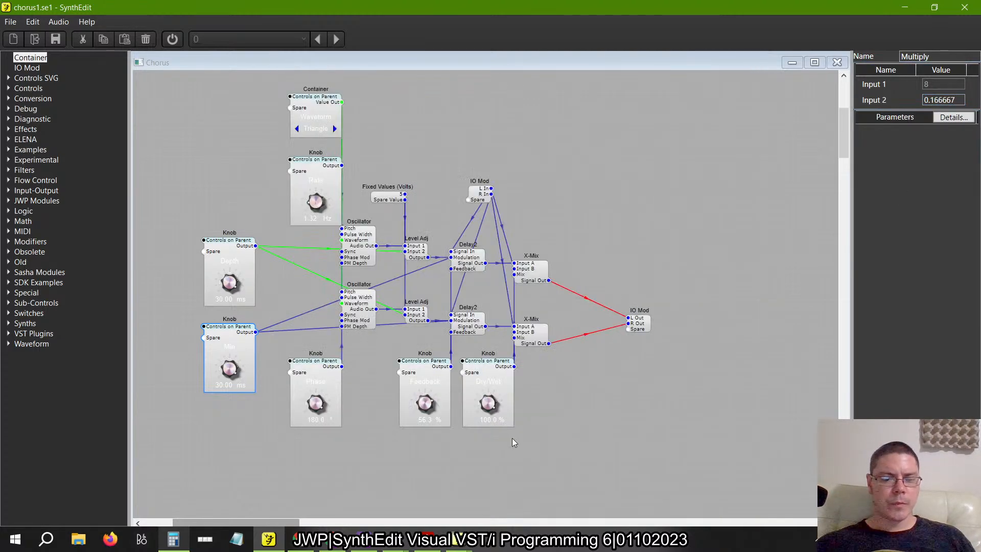
{"action": "key", "text": "alt+Tab"}
{"action": "key", "text": "alt+Tab"}
{"action": "key", "text": "alt+Tab"}
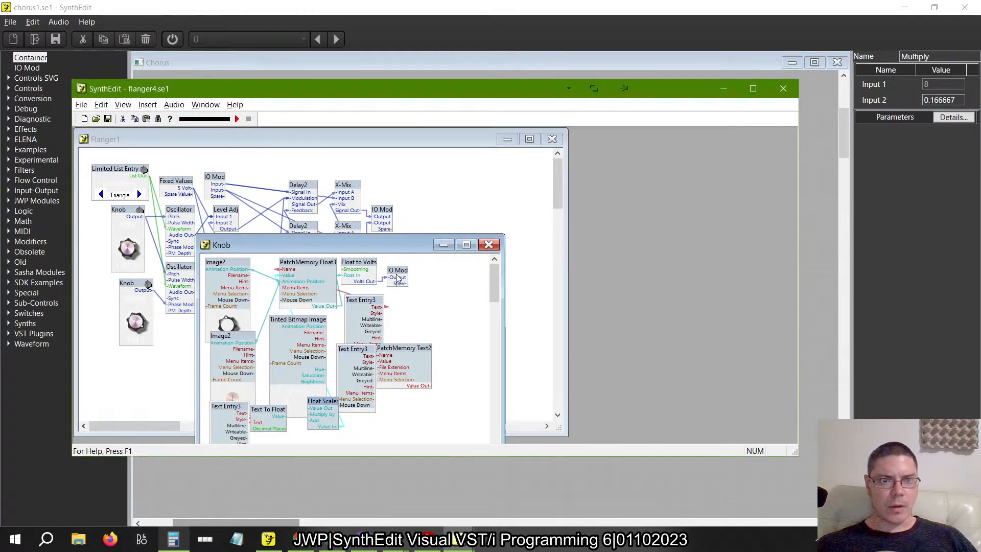
{"action": "key", "text": "alt+Tab"}
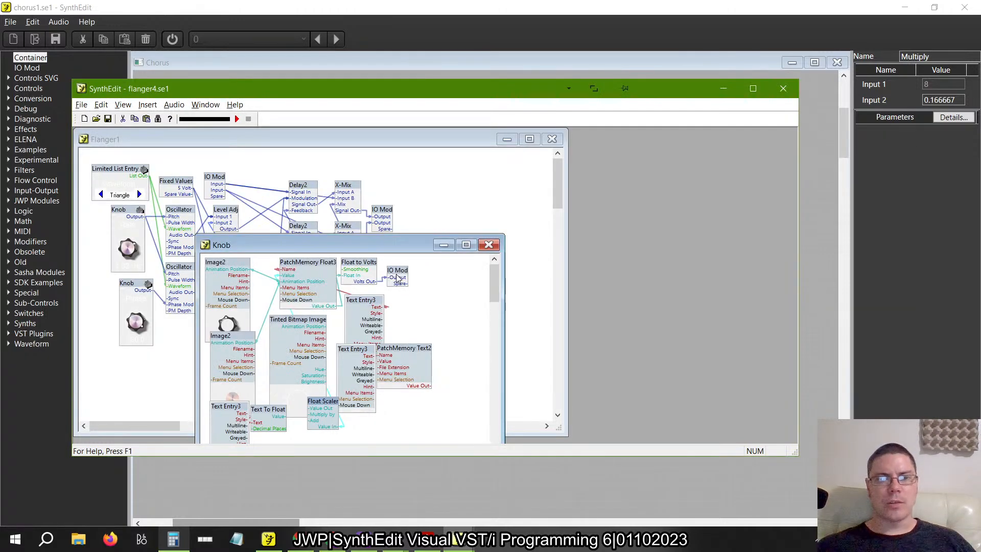
{"action": "key", "text": "alt+Tab"}
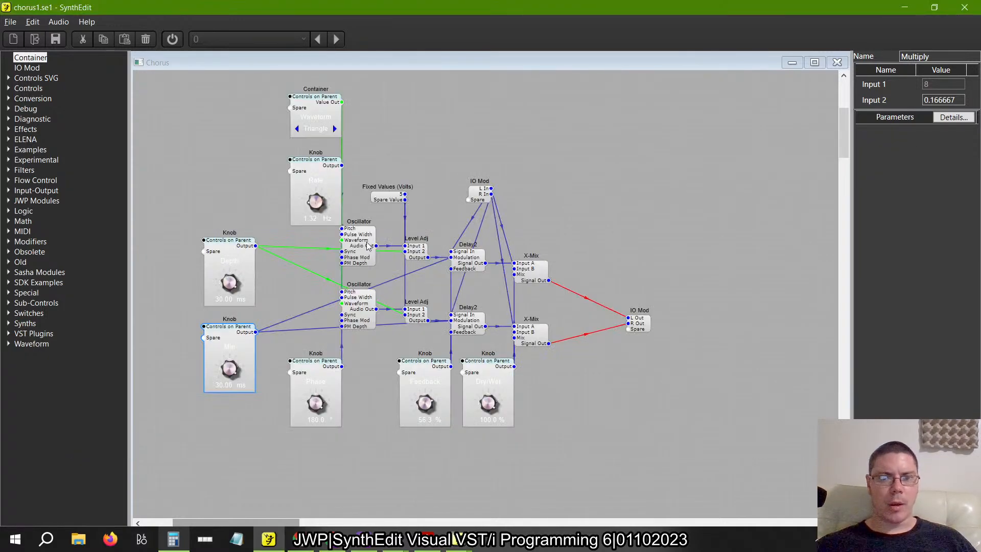
Check the book's delay time instruction and set the lower Delay2 module's Delay Time to 0.06 seconds
{"action": "left_click", "coordinate": [473, 256]}
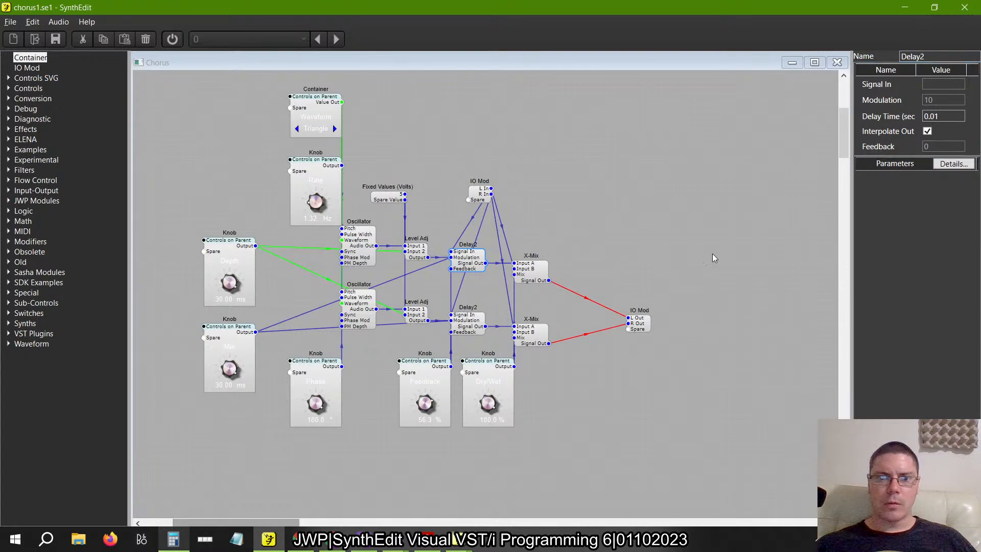
{"action": "left_click", "coordinate": [468, 333]}
{"action": "key", "text": "alt+Tab"}
{"action": "key", "text": "Tab"}
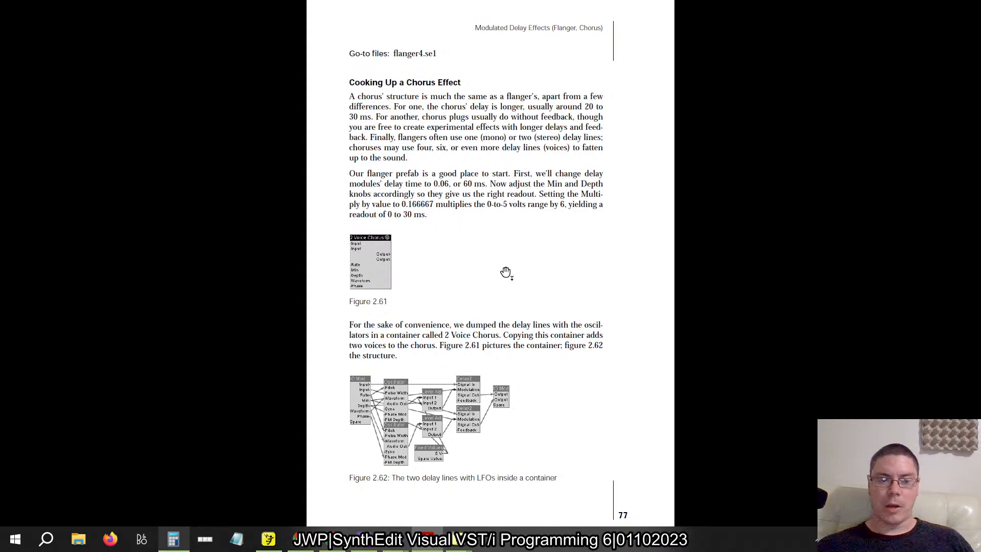
{"action": "key", "text": "alt+Tab"}
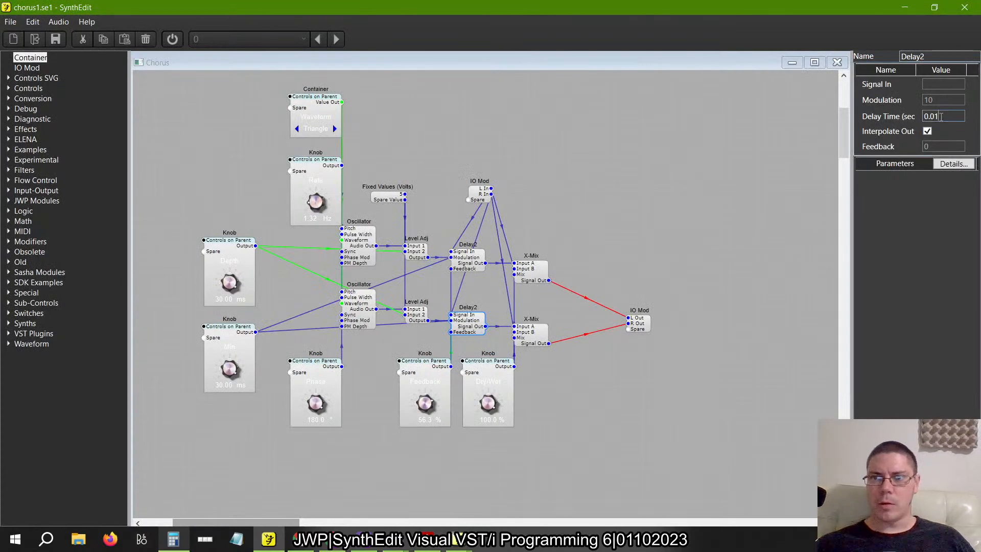
{"action": "key", "text": "BackSpace"}
{"action": "type", "text": "6"}
{"action": "key", "text": "Return"}
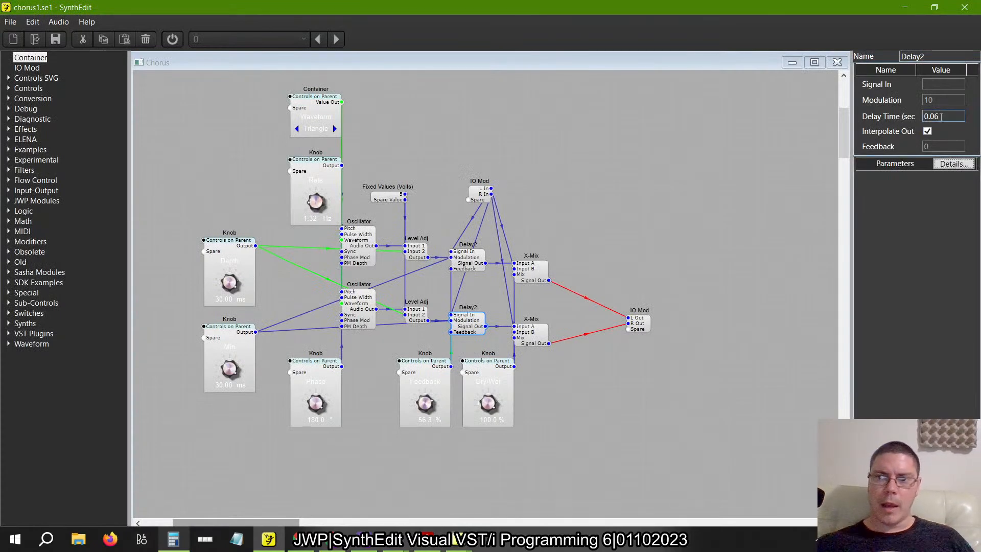
Set the upper Delay2 module's Delay Time to 0.06 seconds
{"action": "left_click", "coordinate": [465, 256]}
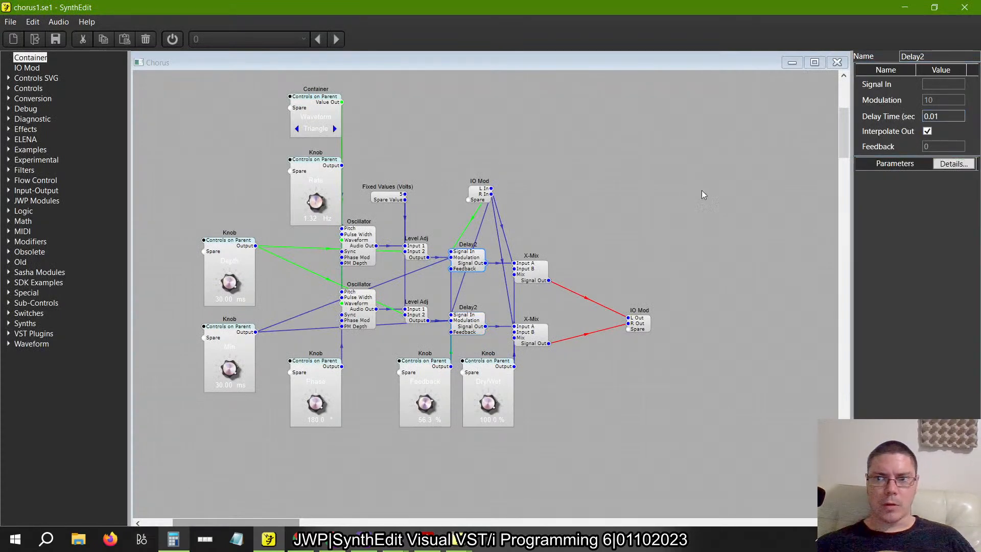
{"action": "left_click", "coordinate": [942, 117]}
{"action": "key", "text": "BackSpace"}
{"action": "key", "text": "Return"}
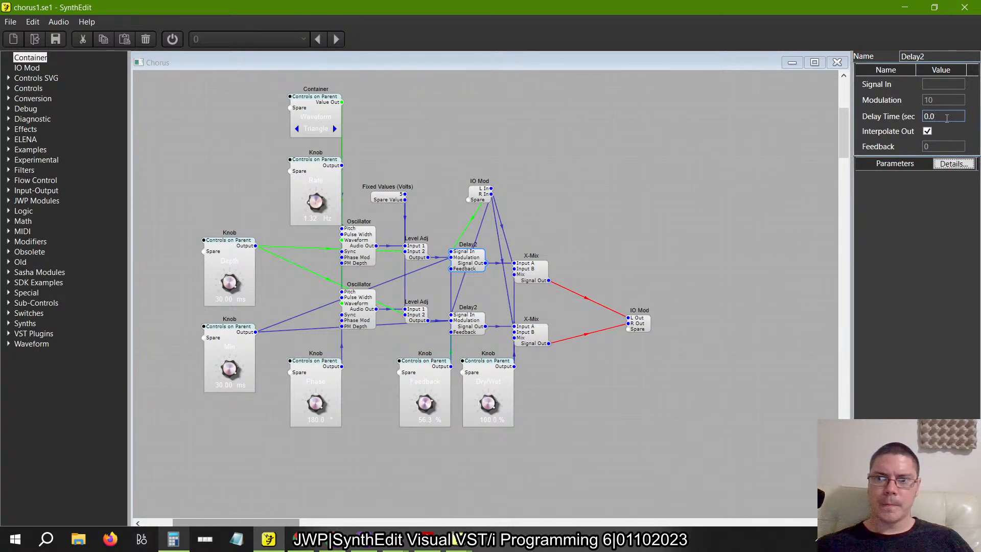
{"action": "left_click", "coordinate": [947, 118]}
{"action": "type", "text": "6"}
{"action": "key", "text": "Return"}
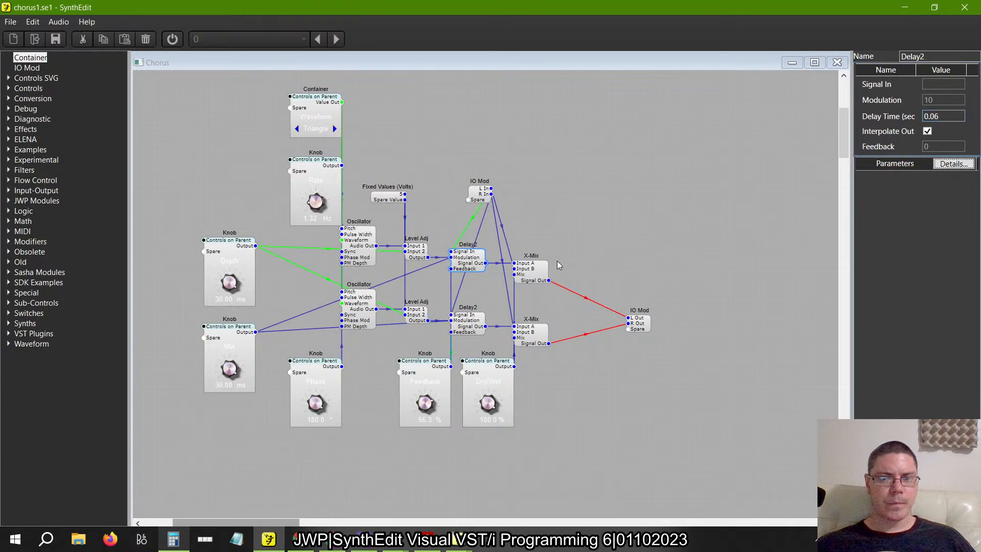
{"action": "left_click", "coordinate": [480, 322]}
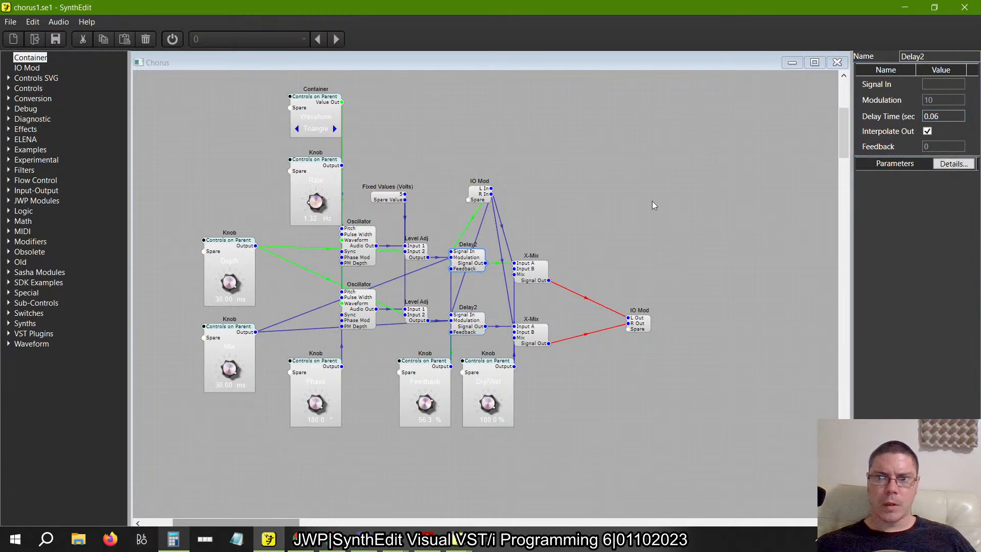
Close the Knob structure of flanger4.se1 in the older SynthEdit and return to chorus1.se1
{"action": "key", "text": "alt+Tab"}
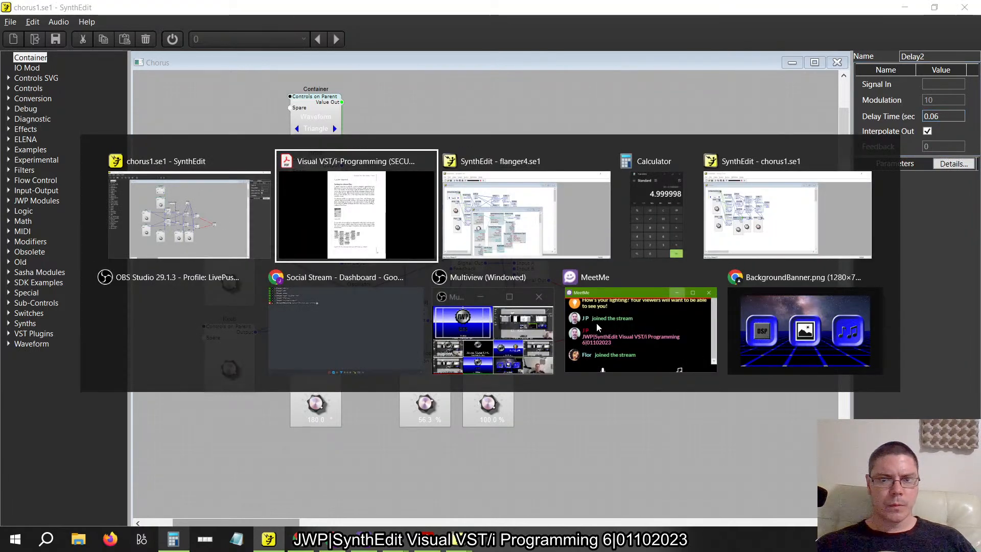
{"action": "key", "text": "alt+Tab"}
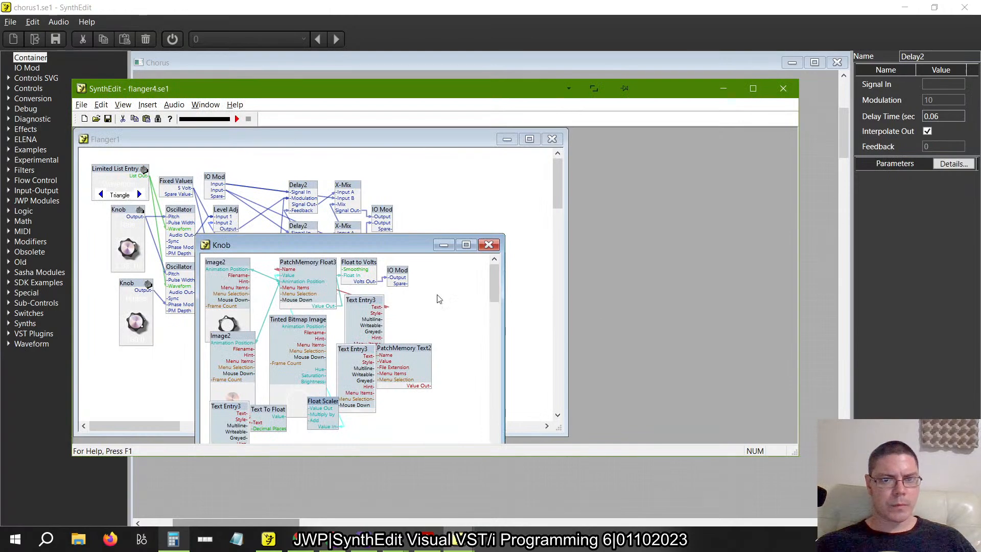
{"action": "left_click", "coordinate": [489, 245]}
{"action": "key", "text": "alt+Tab"}
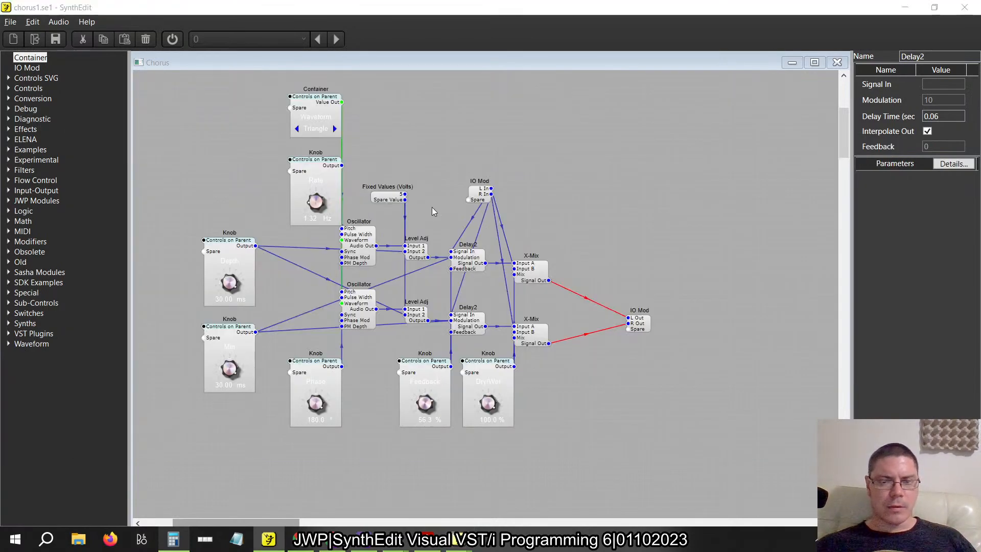
Consult the 2 Voice Chorus container figures on page 77 and move the Rate knob directly above the Depth knob
{"action": "key", "text": "alt+Tab"}
{"action": "key", "text": "alt+Tab"}
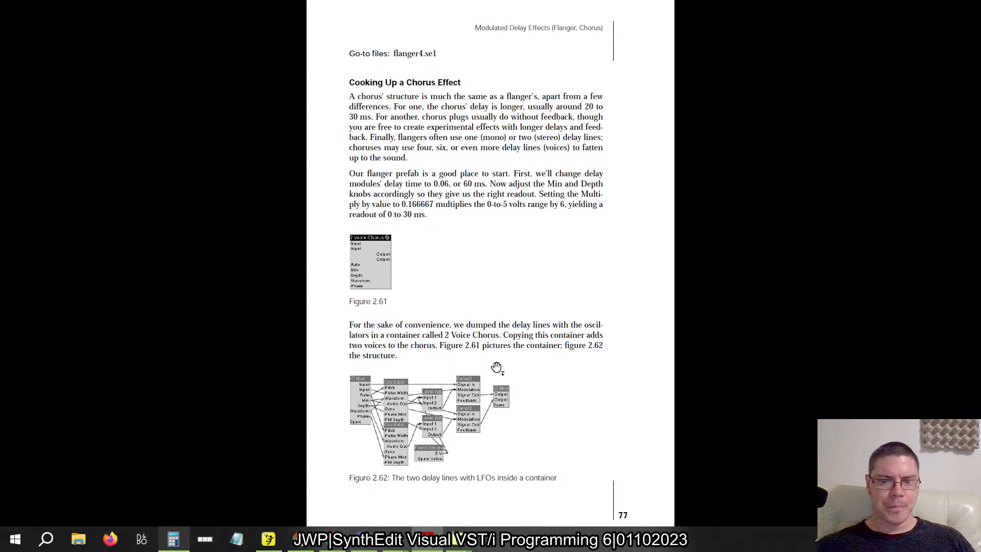
{"action": "key", "text": "alt+Tab"}
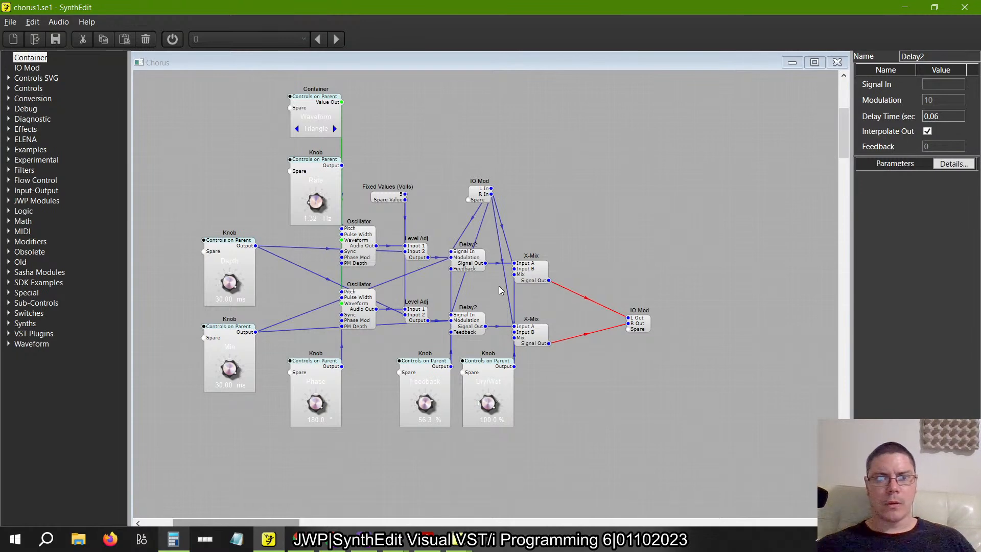
{"action": "left_click_drag", "start_coordinate": [319, 161], "coordinate": [227, 160]}
Read on in the book to page 78 about container connections and adding two more voices
{"action": "key", "text": "alt+Tab"}
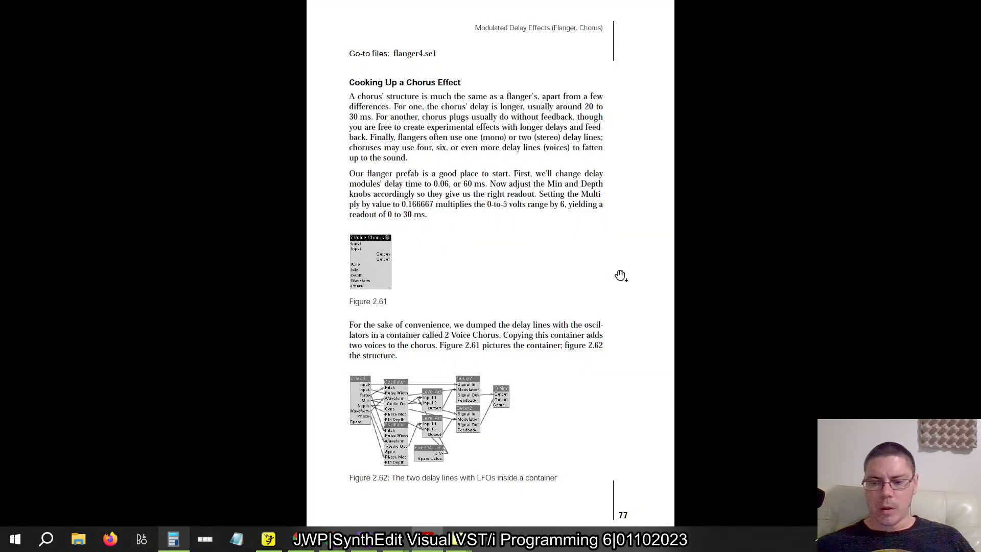
{"action": "scroll", "coordinate": [621, 276], "scroll_direction": "down", "scroll_amount": 3}
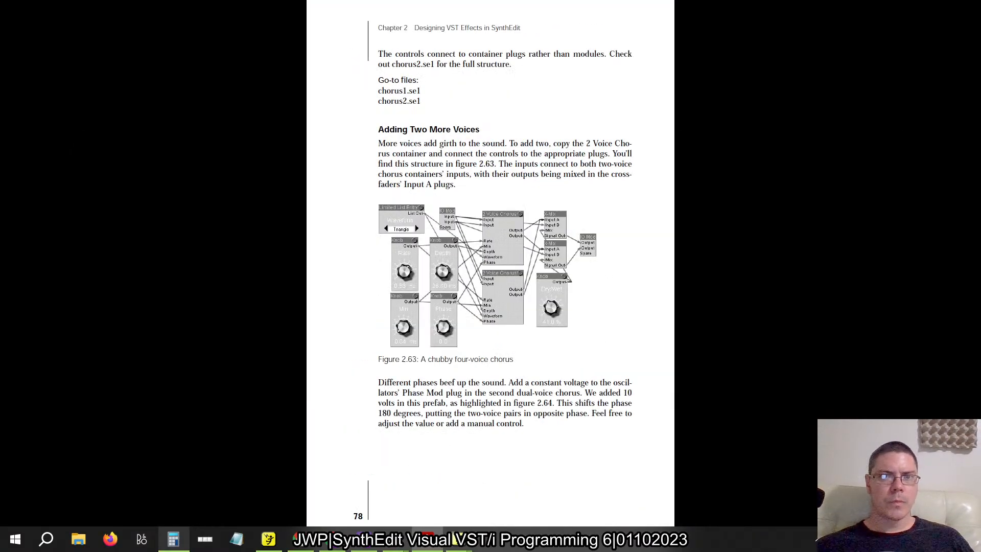
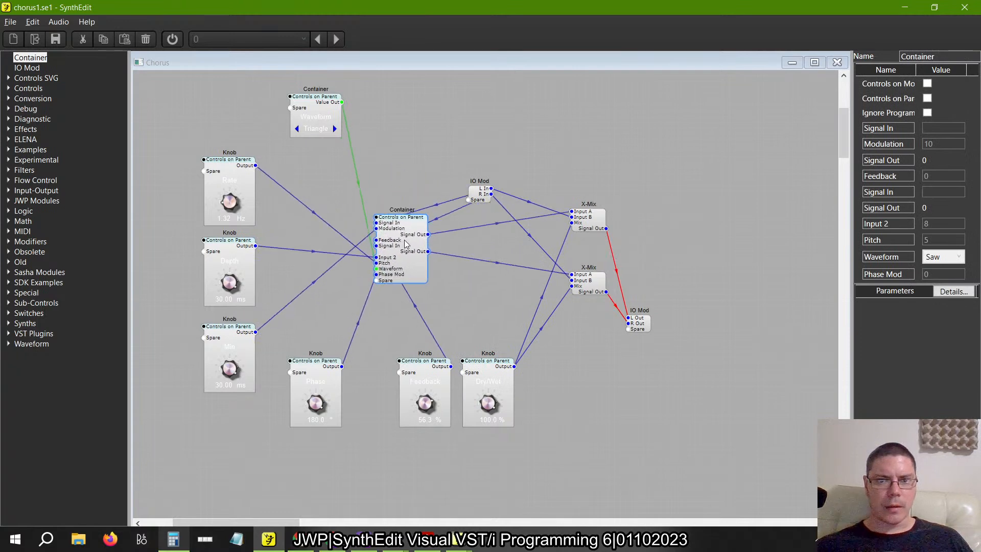
Move the input IO Mod beneath the Waveform selector and reposition the container that holds the delay lines and oscillators
{"action": "left_click", "coordinate": [482, 196]}
{"action": "left_click_drag", "start_coordinate": [482, 196], "coordinate": [332, 195]}
{"action": "left_click_drag", "start_coordinate": [459, 288], "coordinate": [418, 279]}
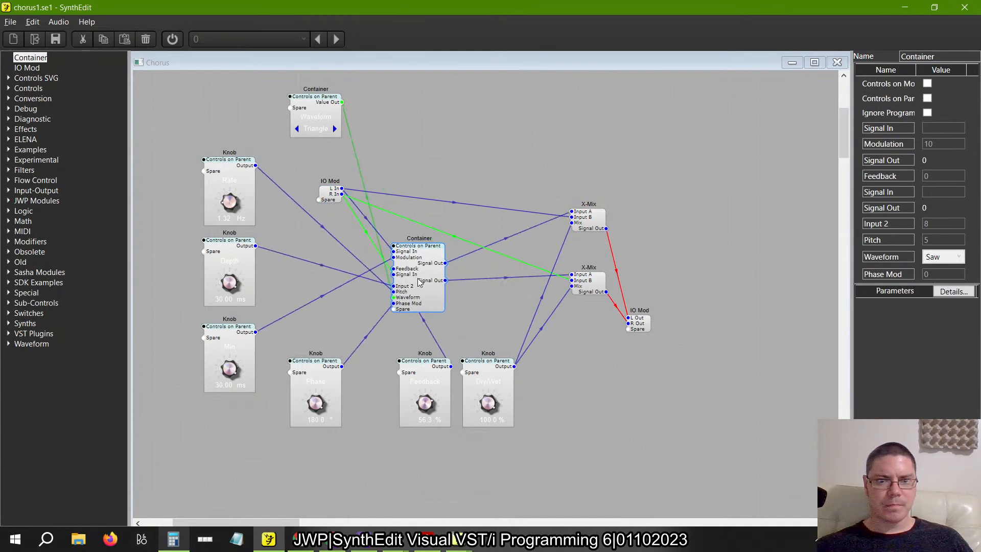
Dissolve the delay-line container back into its individual modules
{"action": "right_click", "coordinate": [418, 281]}
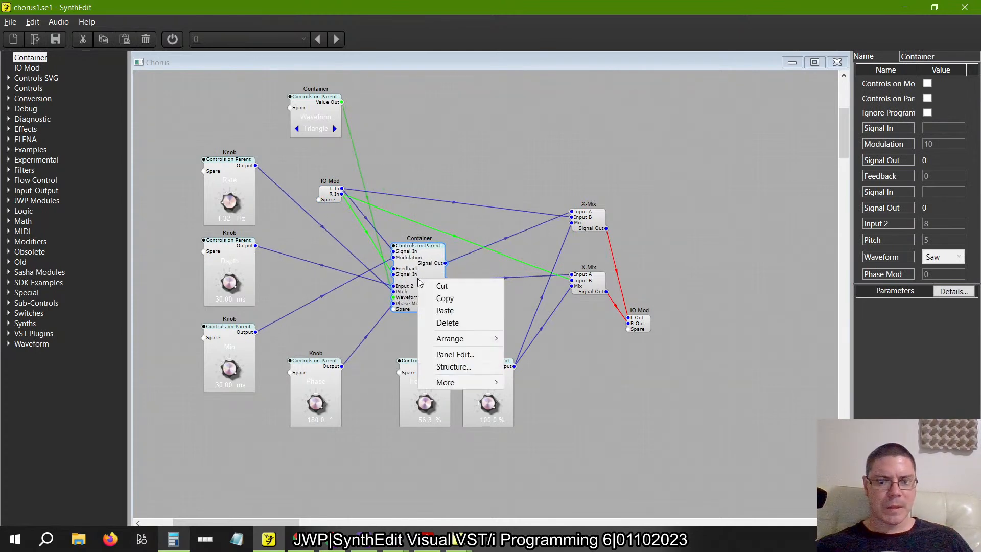
{"action": "mouse_move", "coordinate": [476, 383]}
{"action": "left_click", "coordinate": [554, 443]}
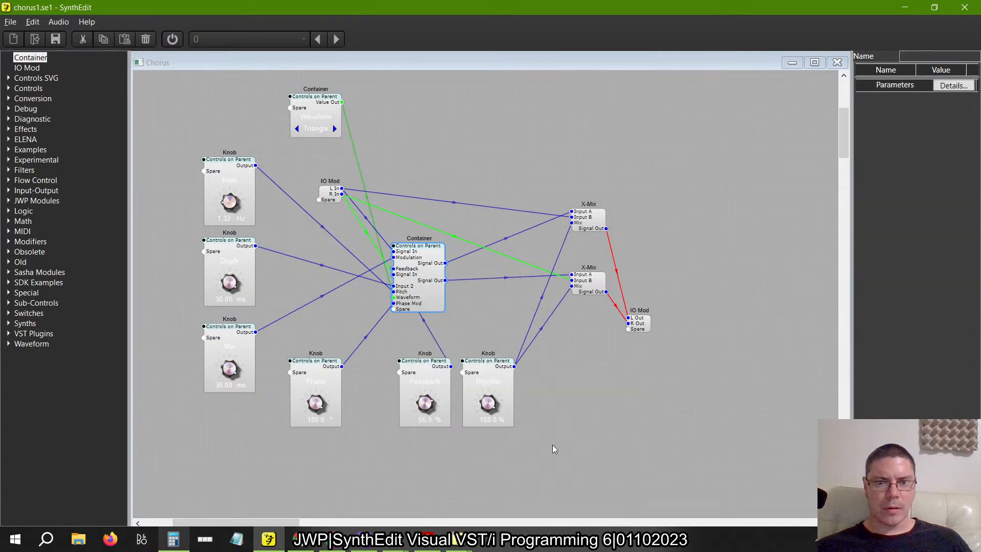
Move the Fixed Values, Oscillator, Level Adj and Delay2 modules clear of the knobs, and place the input IO Mod above the X-Mix modules
{"action": "left_click_drag", "start_coordinate": [442, 240], "coordinate": [424, 182]}
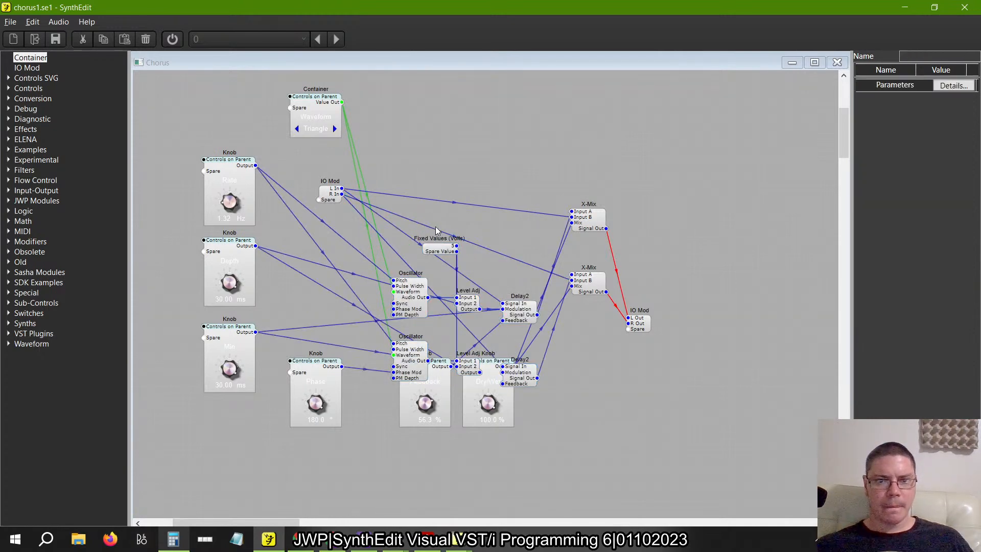
{"action": "left_click", "coordinate": [441, 250]}
{"action": "left_click", "coordinate": [417, 293]}
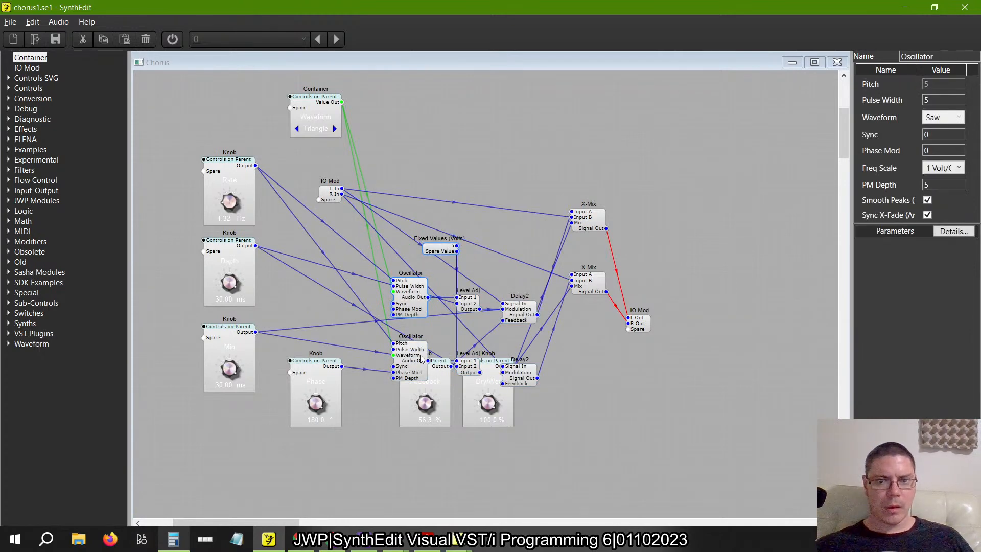
{"action": "left_click", "coordinate": [473, 370]}
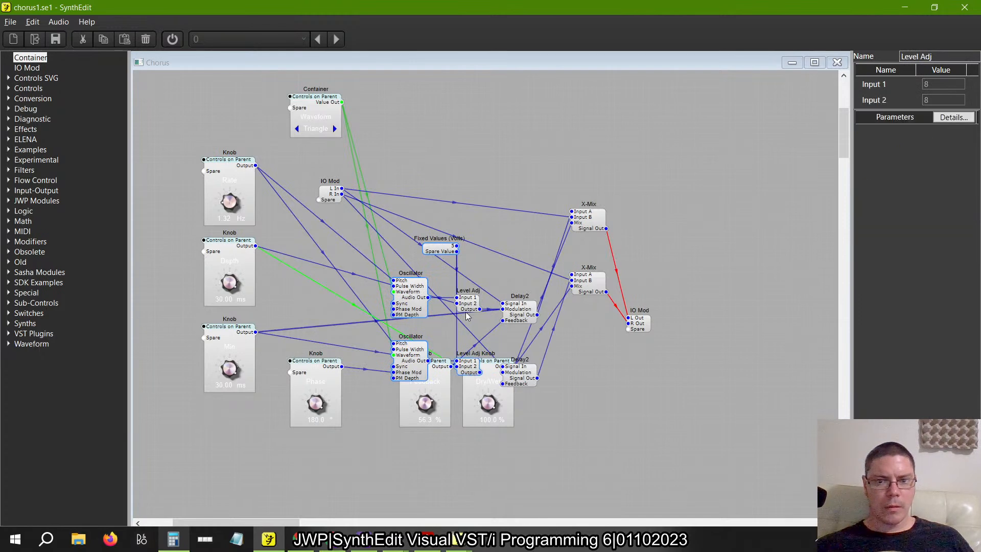
{"action": "left_click", "coordinate": [524, 323]}
{"action": "left_click", "coordinate": [524, 383]}
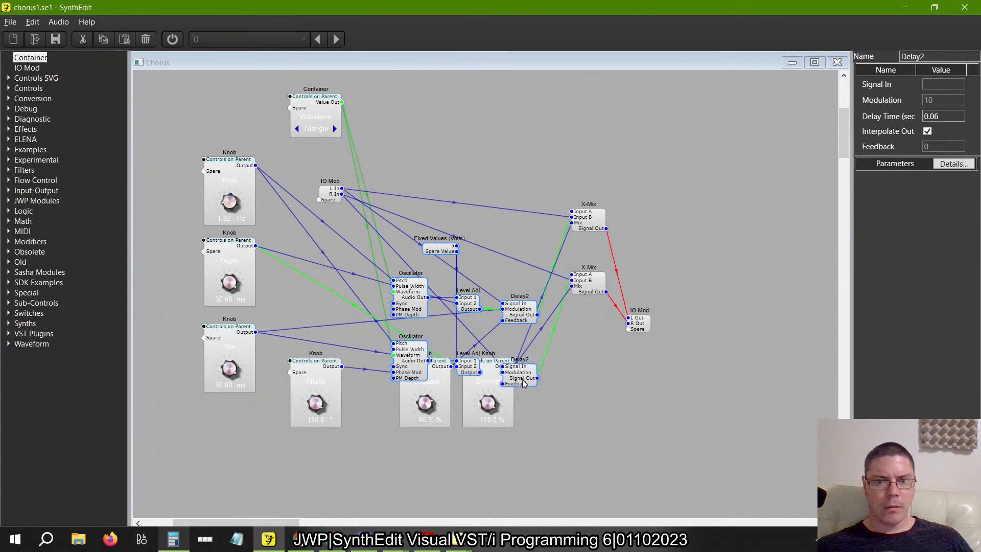
{"action": "left_click_drag", "start_coordinate": [524, 383], "coordinate": [501, 331]}
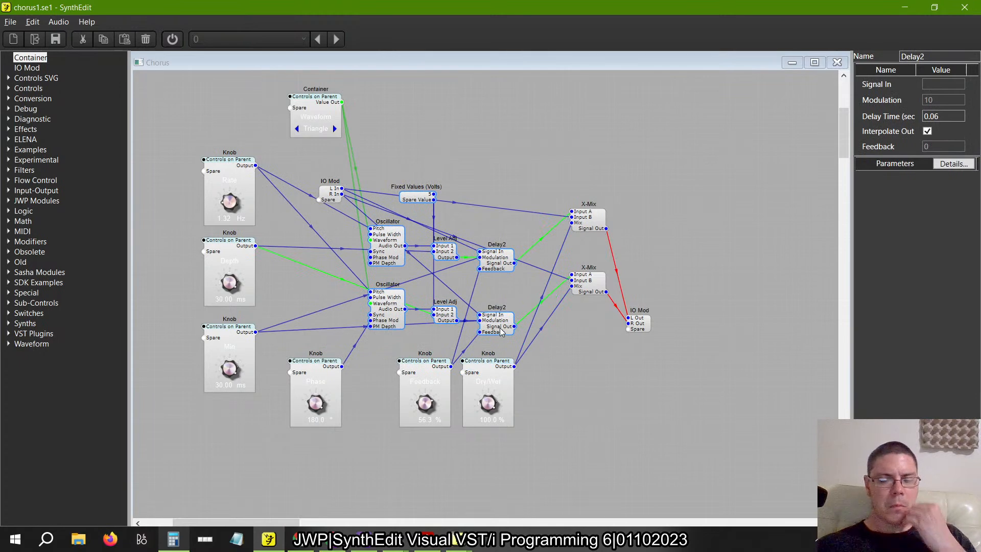
{"action": "left_click_drag", "start_coordinate": [334, 197], "coordinate": [558, 122]}
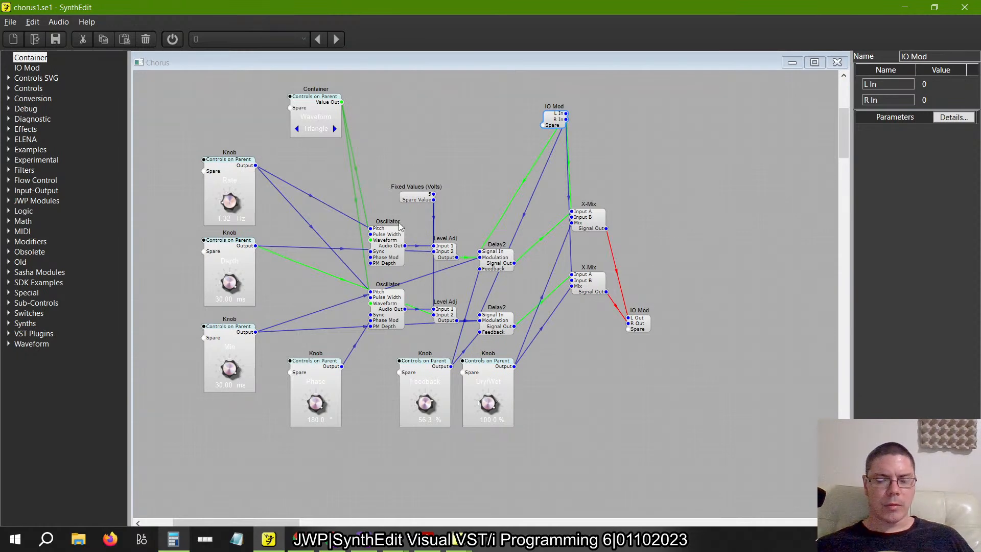
Group the Fixed Values, Oscillator, Level Adj and Delay2 modules into a container and inspect its internal structure
{"action": "left_click_drag", "start_coordinate": [325, 162], "coordinate": [526, 346]}
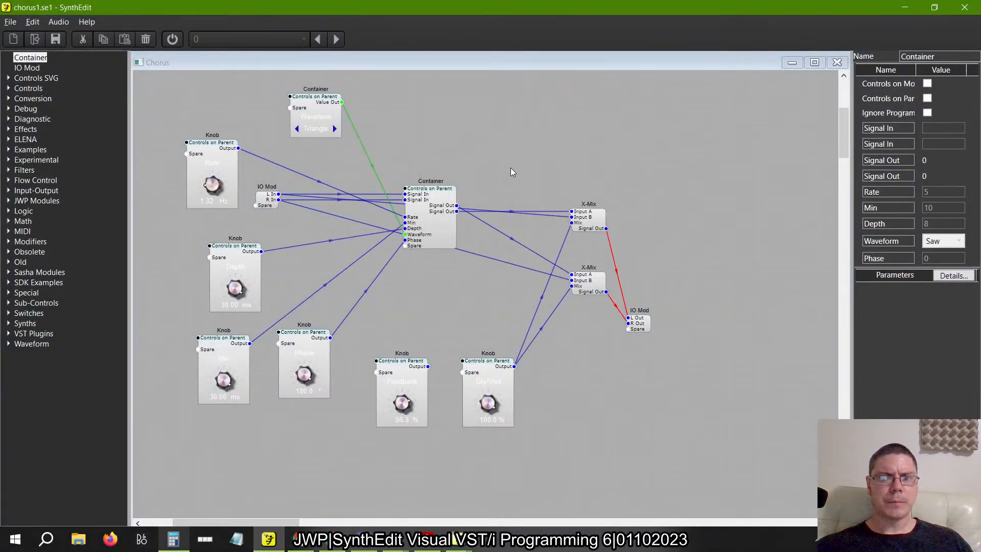
{"action": "double_click", "coordinate": [431, 215]}
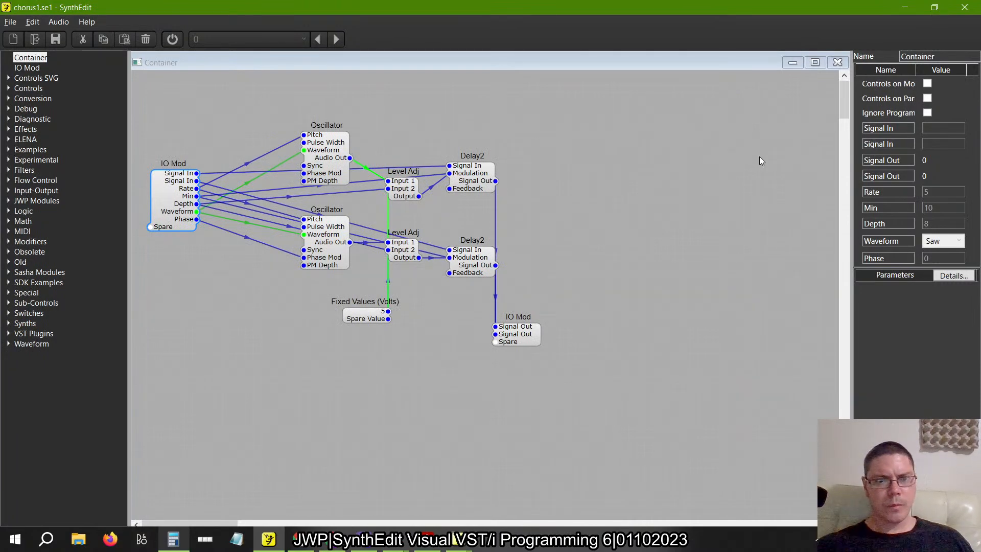
{"action": "left_click", "coordinate": [837, 63]}
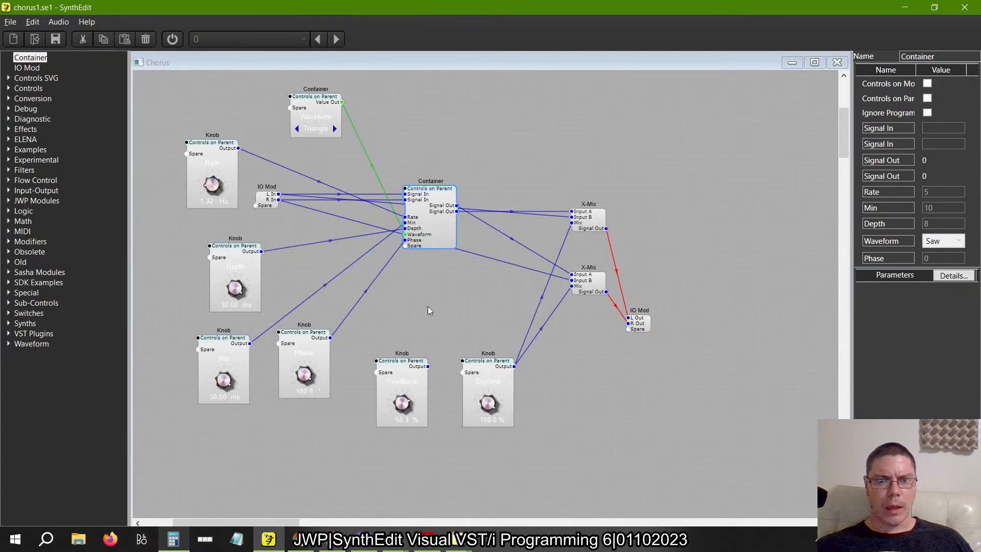
Consult the four-voice chorus figure on page 78 of the book and delete the unconnected Feedback knob
{"action": "key", "text": "alt+Tab"}
{"action": "key", "text": "Tab"}
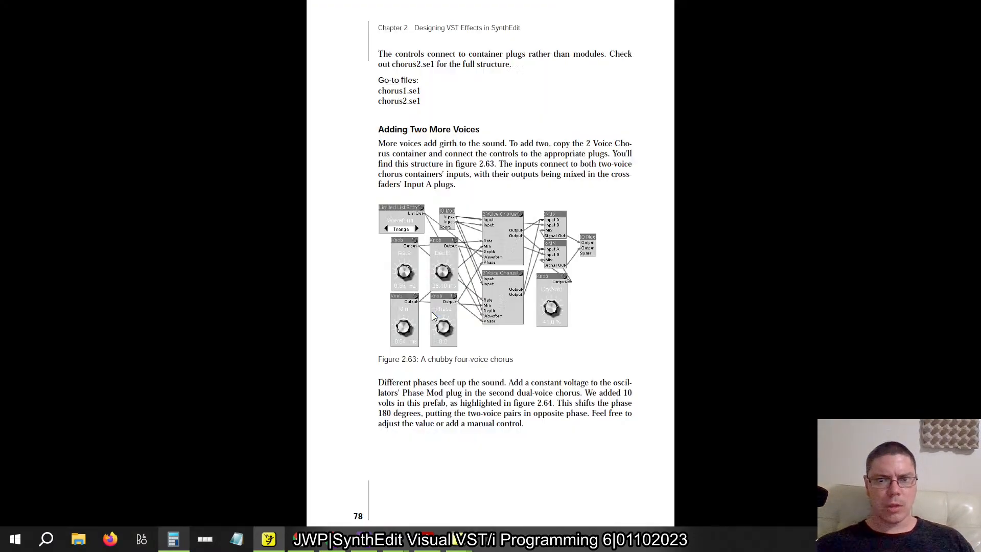
{"action": "key", "text": "alt+Tab"}
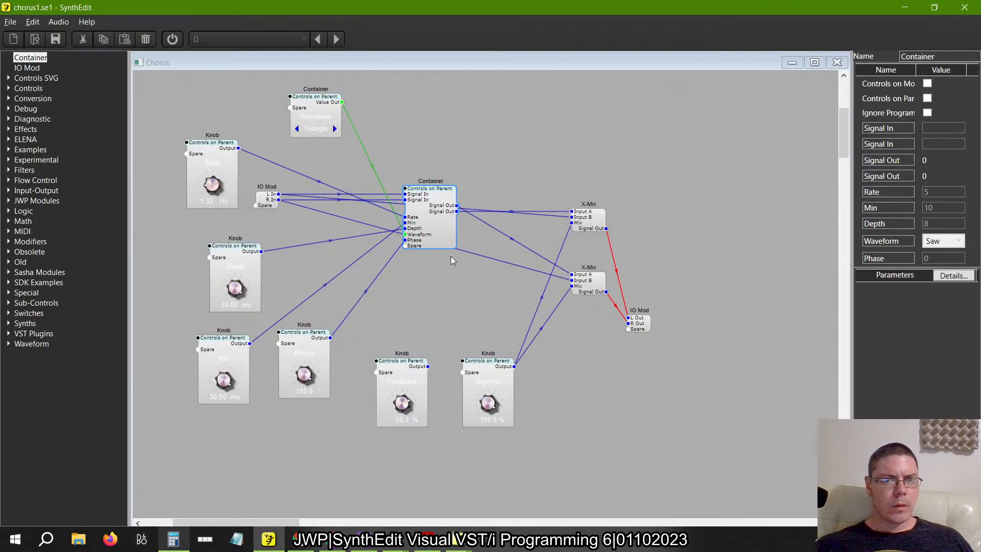
{"action": "mouse_move", "coordinate": [415, 369]}
{"action": "left_mouse_down"}
{"action": "mouse_move", "coordinate": [572, 125]}
{"action": "mouse_move", "coordinate": [448, 380]}
{"action": "mouse_move", "coordinate": [378, 448]}
{"action": "mouse_move", "coordinate": [415, 369]}
{"action": "mouse_move", "coordinate": [417, 377]}
{"action": "left_mouse_up"}
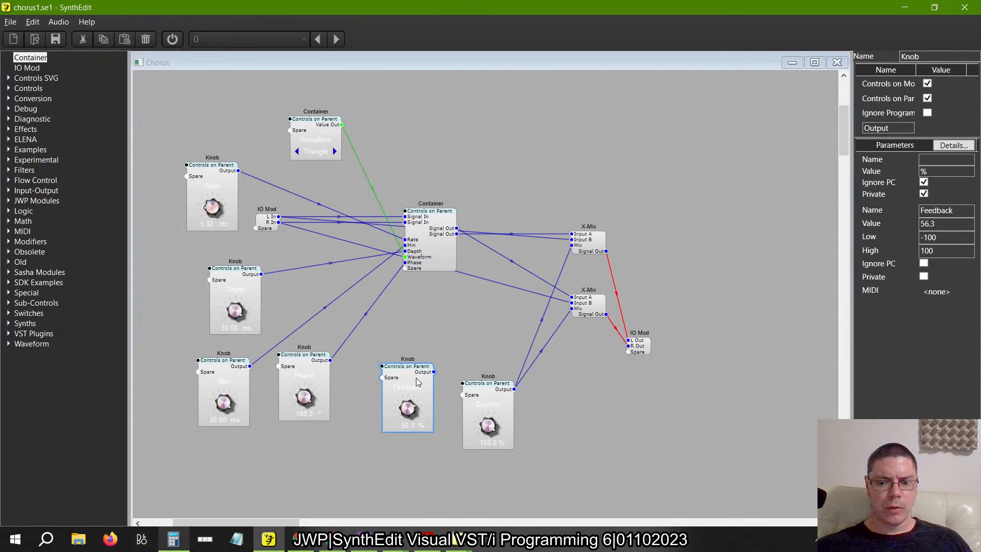
{"action": "key", "text": "Delete"}
Examine the structure inside the voice container, return to the Chorus structure and check the book
{"action": "left_click", "coordinate": [444, 246]}
{"action": "double_click", "coordinate": [444, 245]}
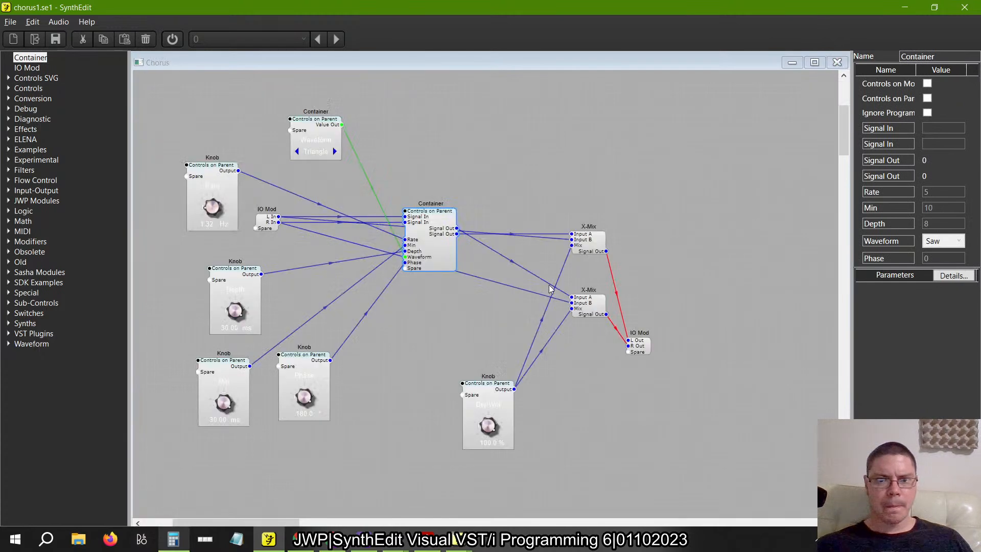
{"action": "left_click", "coordinate": [837, 62]}
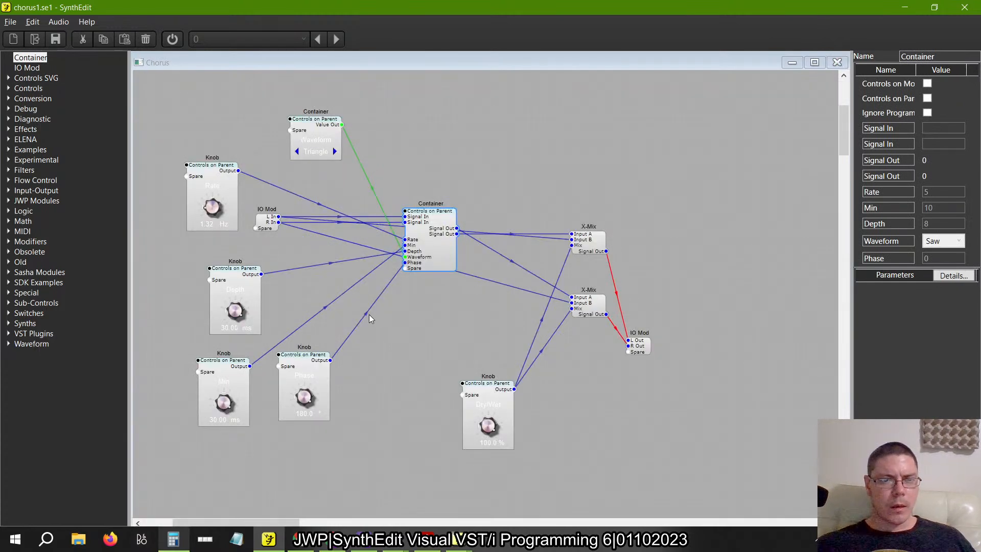
{"action": "key", "text": "alt+Tab"}
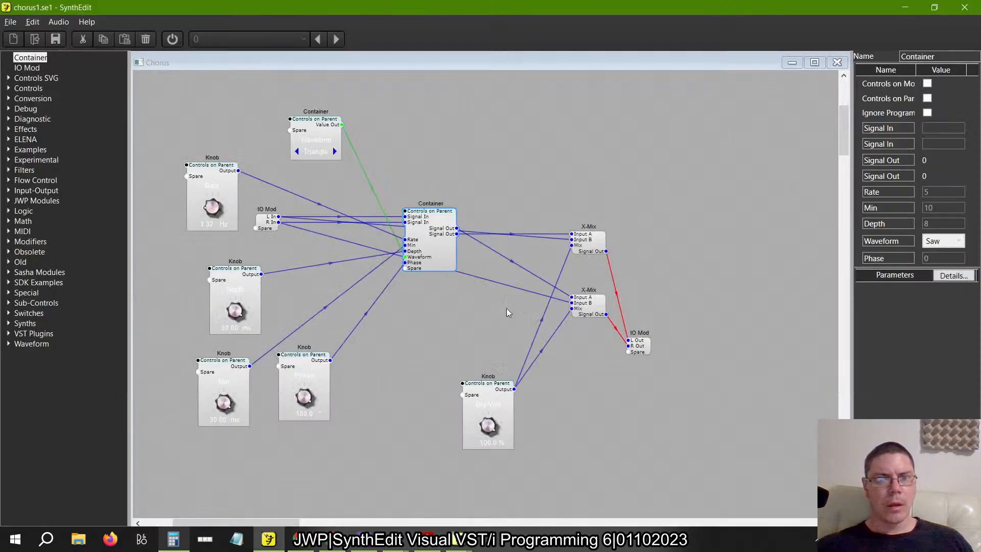
Duplicate the voice container and place the copy directly beneath the original
{"action": "right_click", "coordinate": [416, 241]}
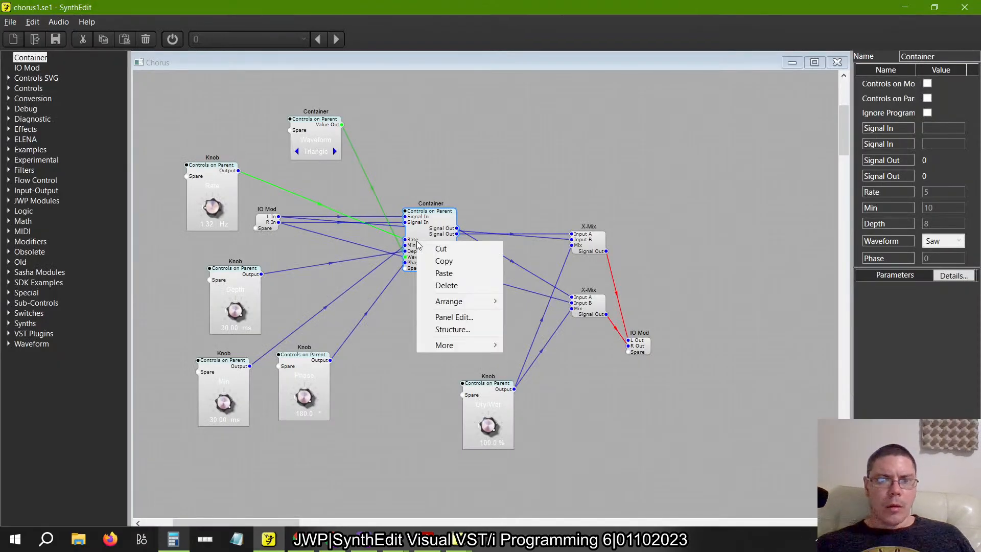
{"action": "left_click", "coordinate": [440, 262]}
{"action": "right_click", "coordinate": [443, 301]}
{"action": "left_click", "coordinate": [464, 330]}
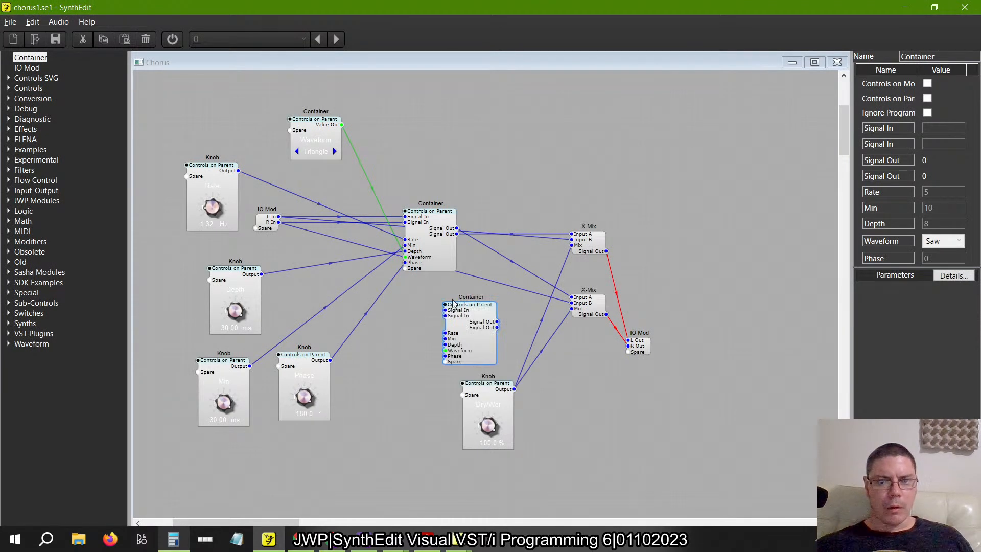
{"action": "left_click_drag", "start_coordinate": [462, 318], "coordinate": [421, 303]}
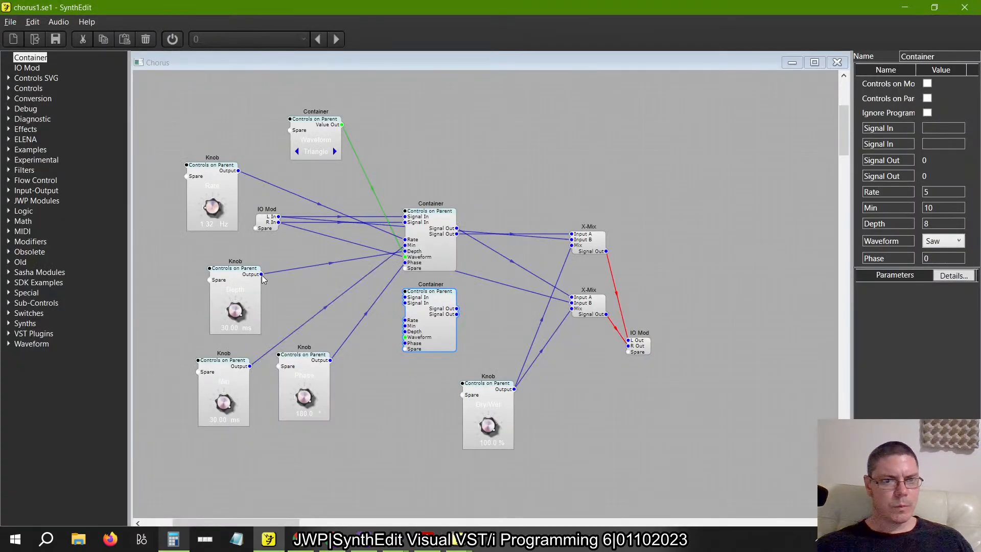
Connect the Depth, Min and Phase knobs to the matching plugs of the copied container
{"action": "left_click_drag", "start_coordinate": [262, 275], "coordinate": [405, 332]}
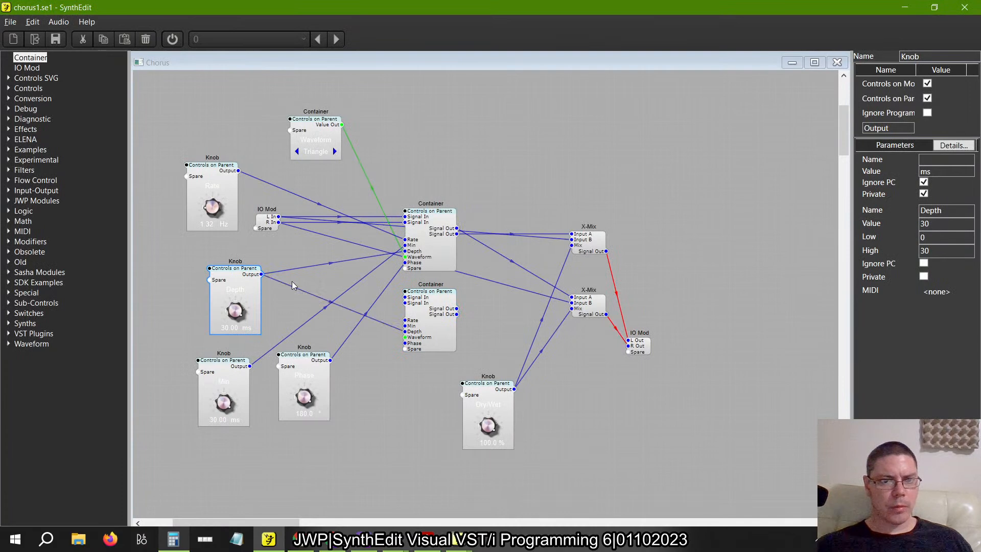
{"action": "left_click_drag", "start_coordinate": [251, 367], "coordinate": [409, 326]}
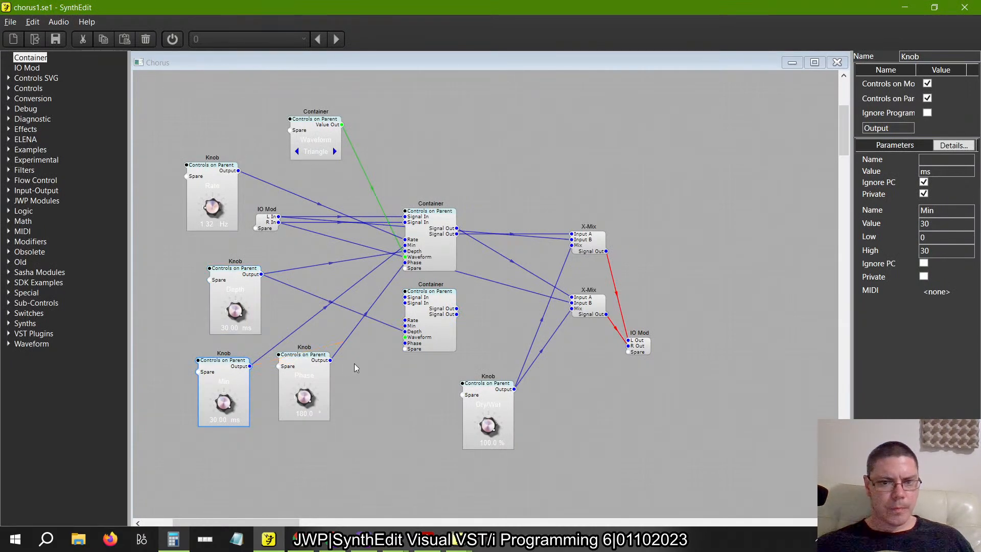
{"action": "left_click_drag", "start_coordinate": [331, 360], "coordinate": [406, 343]}
{"action": "left_click", "coordinate": [446, 322]}
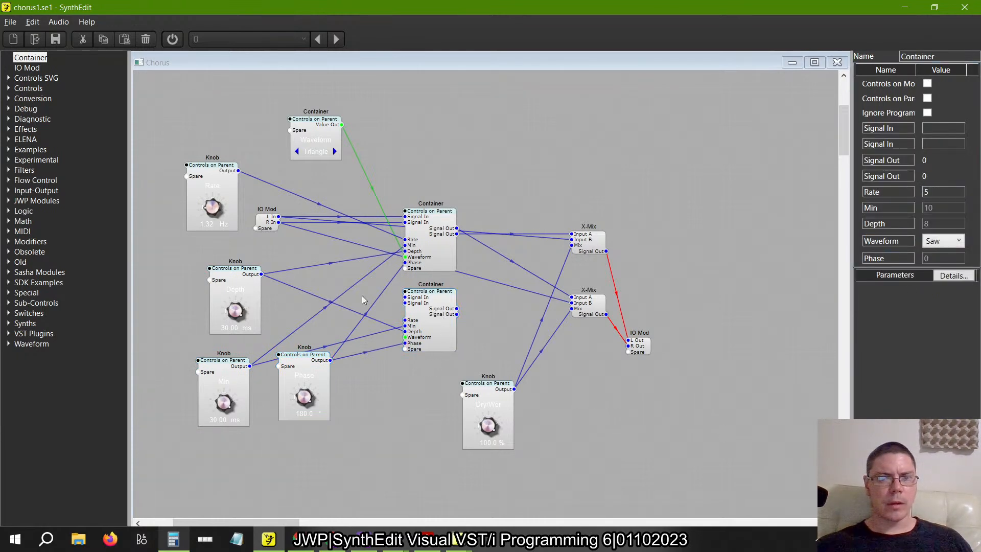
Connect the copied container's two Signal Out plugs to Input B of the upper and lower X-Mix modules
{"action": "left_click_drag", "start_coordinate": [457, 308], "coordinate": [572, 239]}
{"action": "left_click_drag", "start_coordinate": [572, 303], "coordinate": [458, 314]}
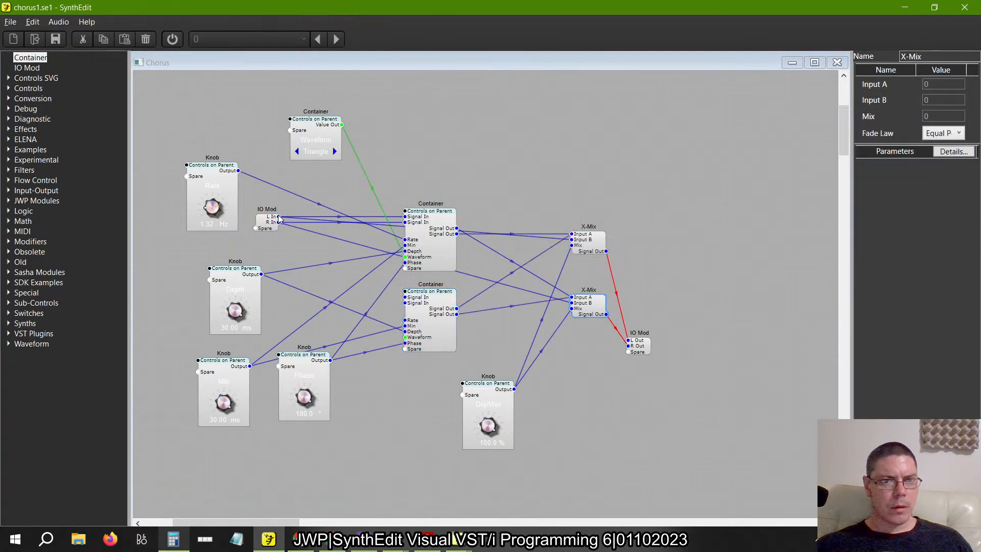
Connect L In and R In of the input IO Mod to the copied container's two Signal In plugs
{"action": "left_click_drag", "start_coordinate": [279, 222], "coordinate": [402, 303]}
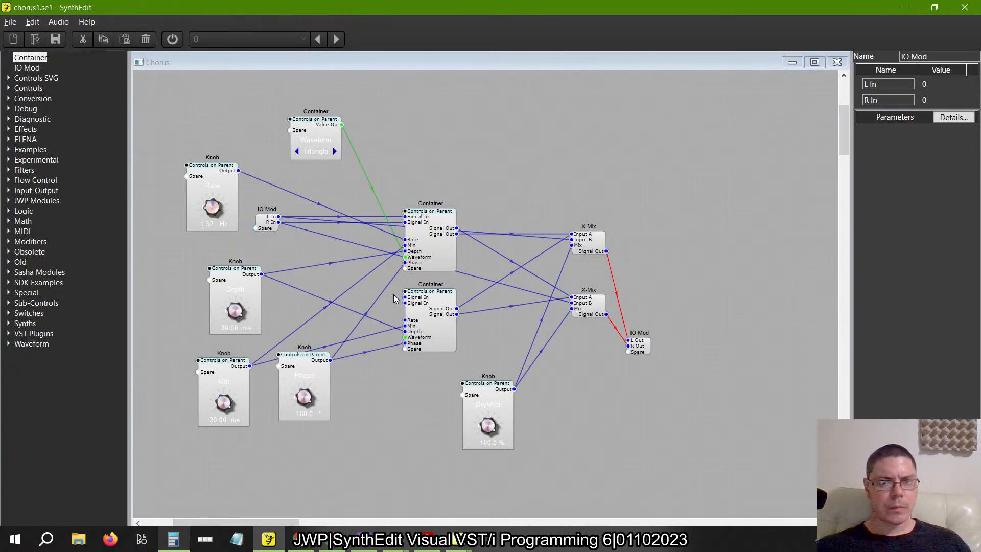
{"action": "left_click_drag", "start_coordinate": [404, 298], "coordinate": [344, 269]}
{"action": "left_click_drag", "start_coordinate": [291, 226], "coordinate": [278, 217]}
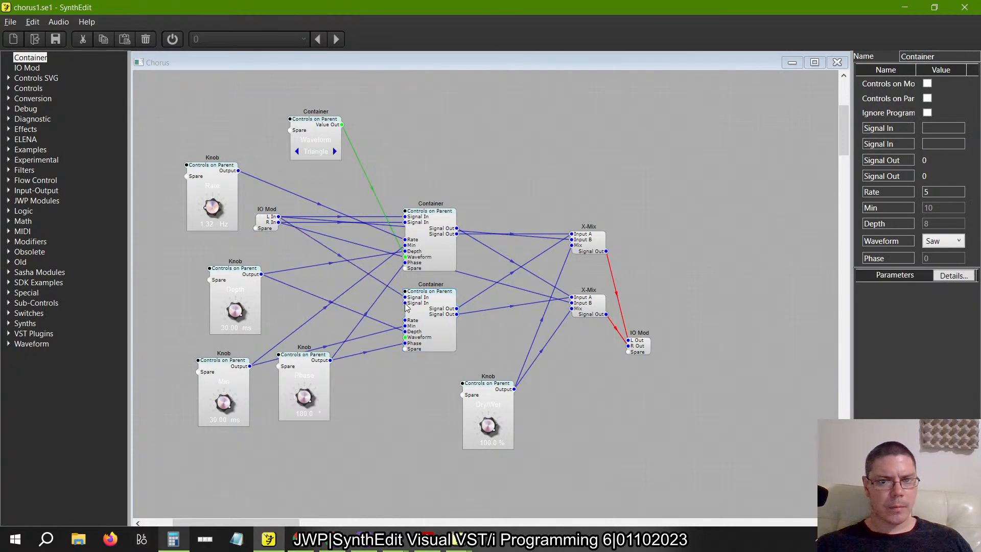
{"action": "left_click_drag", "start_coordinate": [406, 303], "coordinate": [279, 223]}
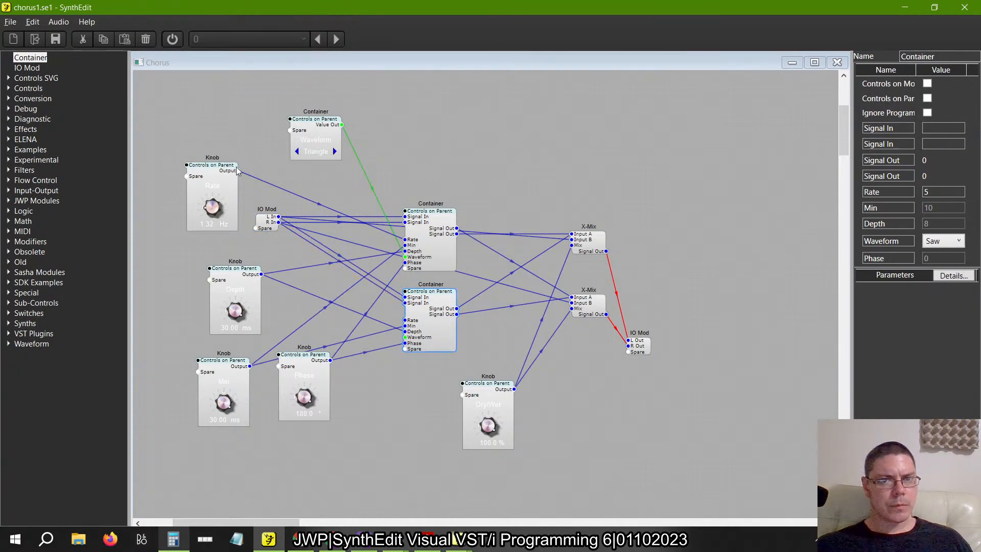
Connect the Rate knob and the Waveform selector to the copied container's Rate and Waveform plugs
{"action": "left_click_drag", "start_coordinate": [238, 171], "coordinate": [406, 321]}
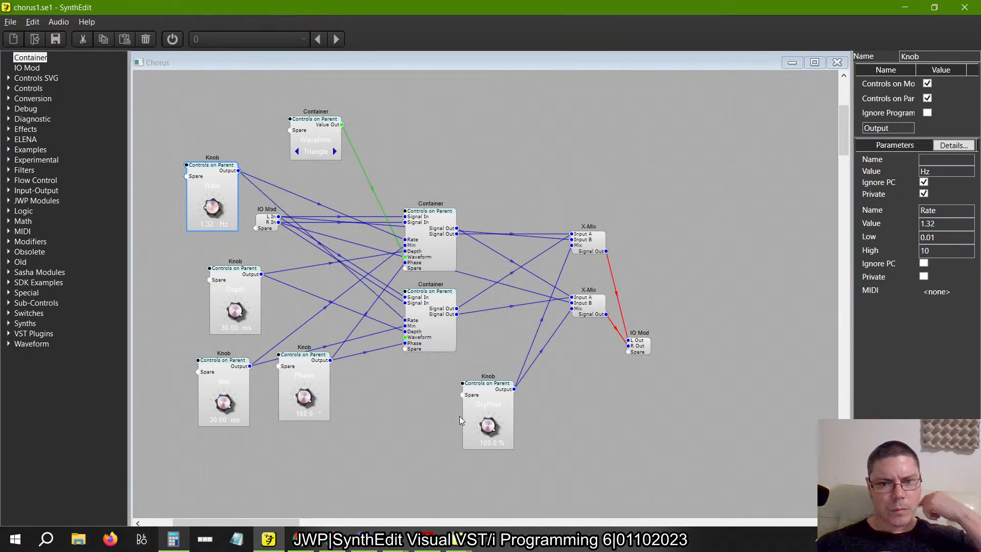
{"action": "left_click_drag", "start_coordinate": [342, 124], "coordinate": [406, 337]}
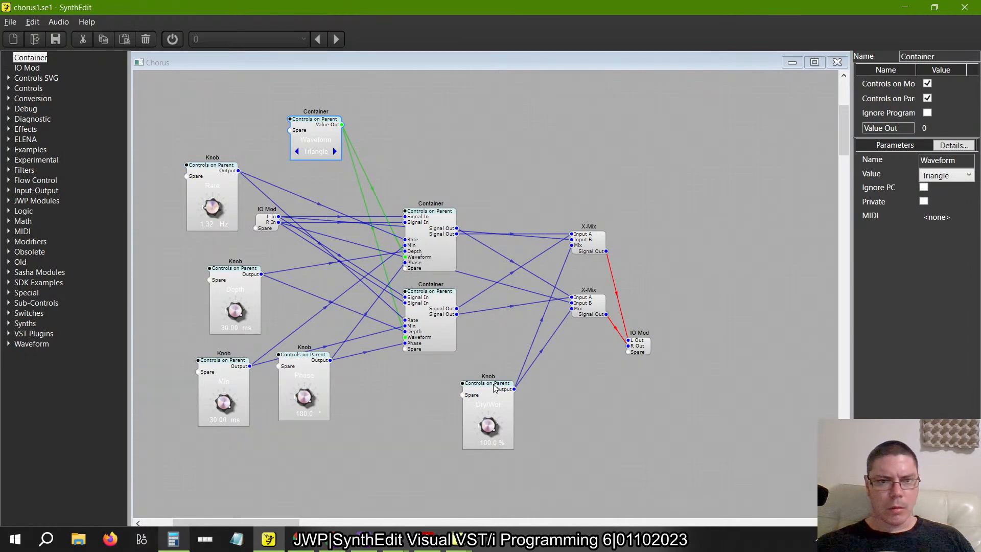
Read the book's passage on shifting the second container's LFO phases and study figure 2.64 on page 79
{"action": "key", "text": "alt+Tab"}
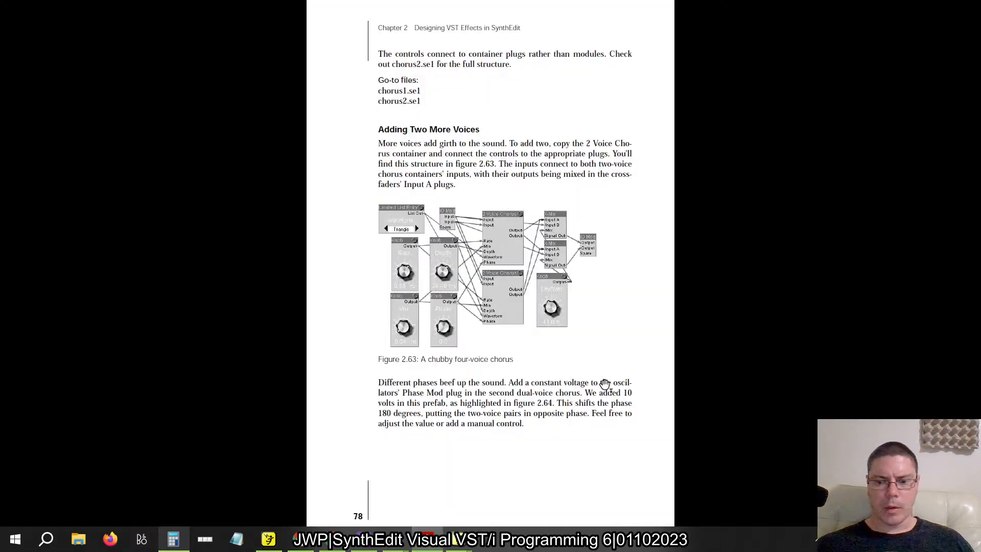
{"action": "scroll", "coordinate": [605, 384], "scroll_direction": "down", "scroll_amount": 3}
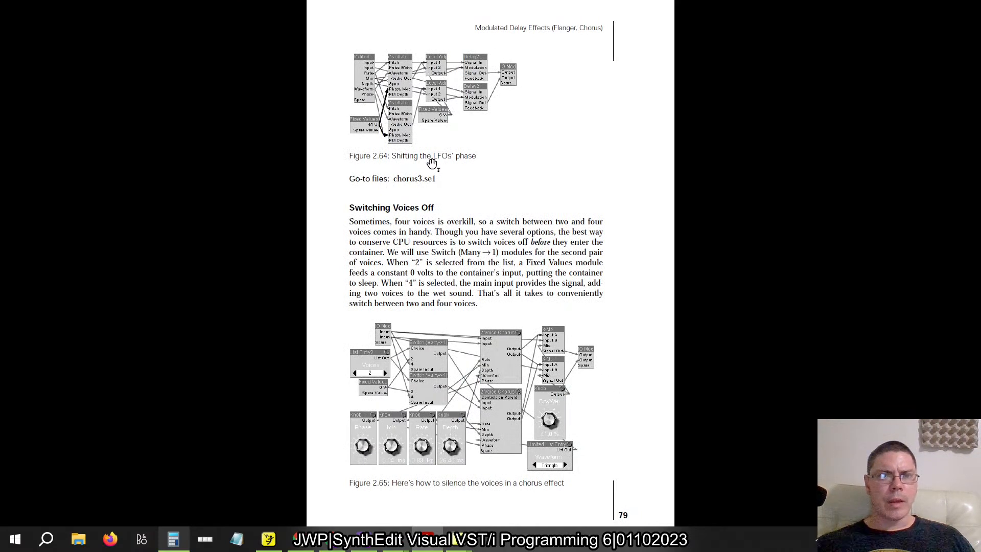
{"action": "scroll", "coordinate": [375, 129], "scroll_direction": "up", "scroll_amount": 3}
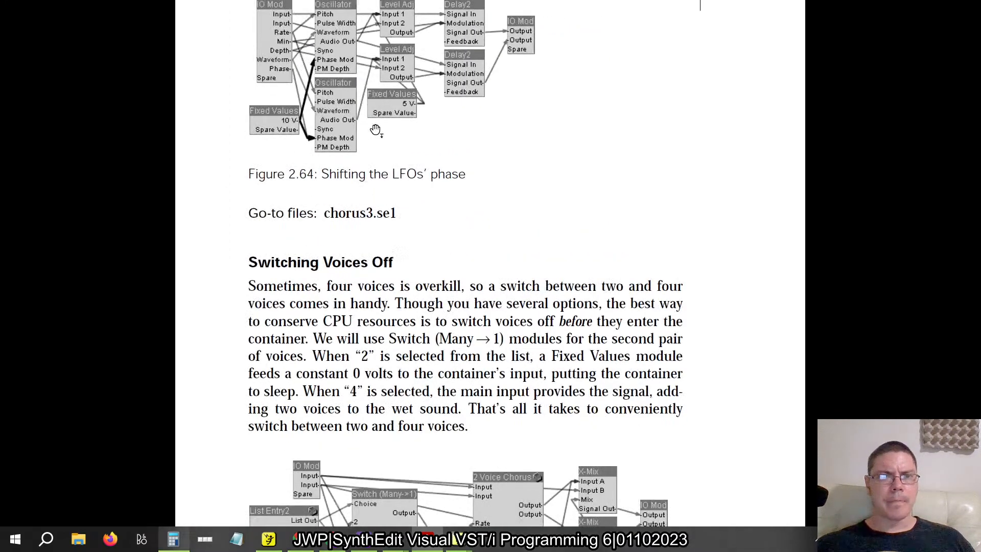
{"action": "scroll", "coordinate": [375, 130], "scroll_direction": "up", "scroll_amount": 1}
{"action": "scroll", "coordinate": [375, 129], "scroll_direction": "up", "scroll_amount": 1}
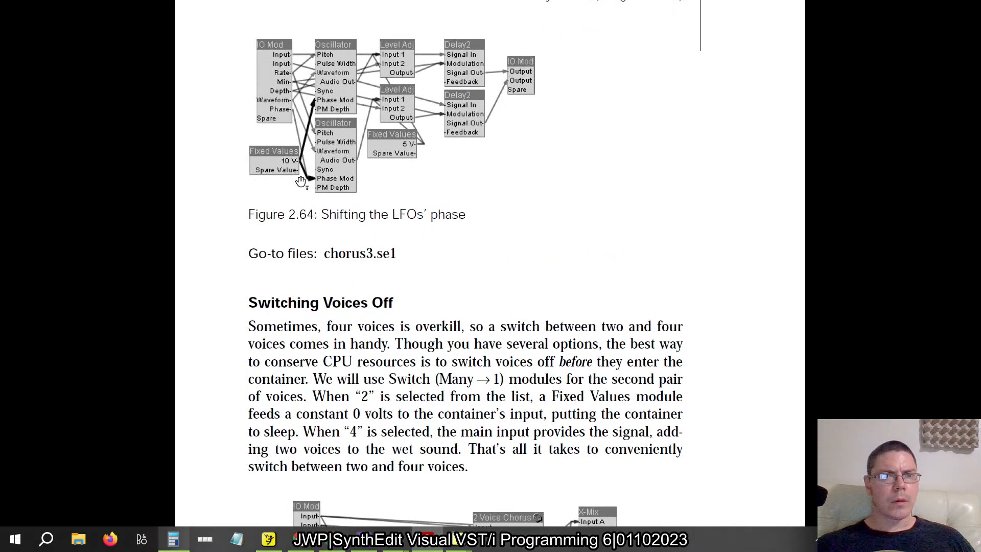
{"action": "scroll", "coordinate": [317, 197], "scroll_direction": "down", "scroll_amount": 3}
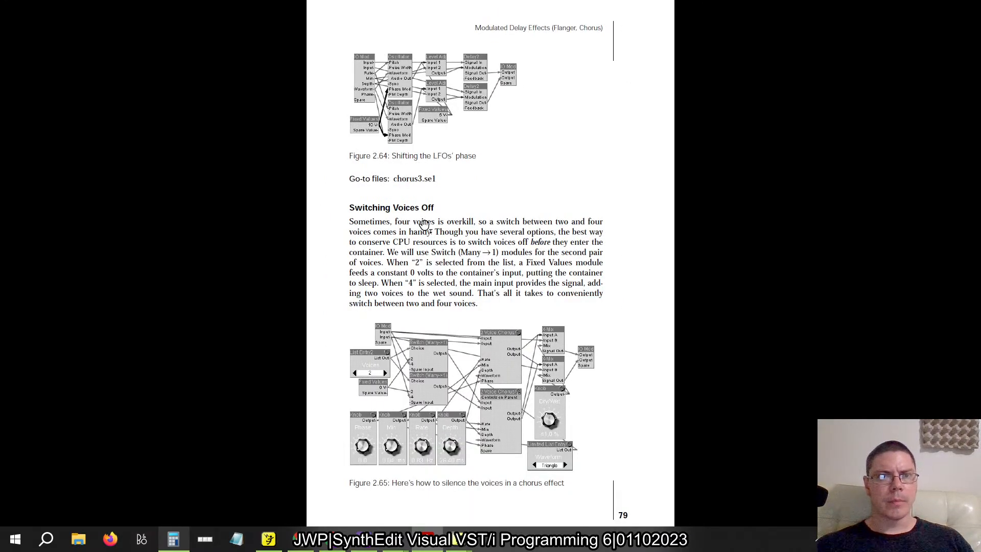
{"action": "key", "text": "alt+Tab"}
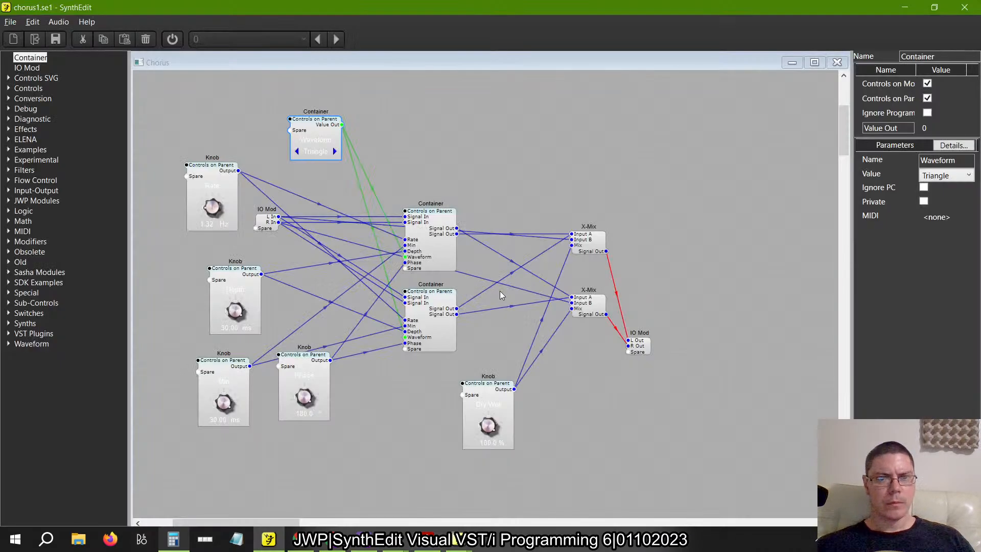
Open the structure of the copied container and shift its Fixed Values module slightly down
{"action": "double_click", "coordinate": [428, 303]}
{"action": "mouse_move", "coordinate": [372, 315]}
{"action": "left_mouse_down"}
{"action": "mouse_move", "coordinate": [297, 220]}
{"action": "mouse_move", "coordinate": [266, 277]}
{"action": "mouse_move", "coordinate": [356, 332]}
{"action": "mouse_move", "coordinate": [371, 324]}
{"action": "mouse_move", "coordinate": [265, 333]}
{"action": "mouse_move", "coordinate": [379, 320]}
{"action": "mouse_move", "coordinate": [372, 324]}
{"action": "left_mouse_up"}
{"action": "right_click", "coordinate": [371, 324]}
{"action": "key", "text": "Escape"}
Duplicate the 5 V Fixed Values module and place the copy beside the original, beneath the oscillators
{"action": "right_click", "coordinate": [369, 322]}
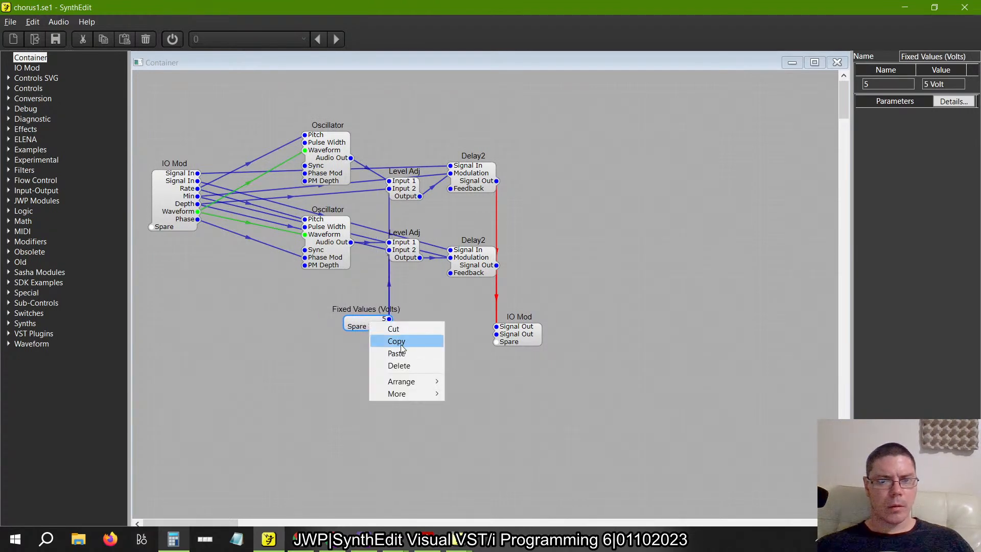
{"action": "right_click", "coordinate": [238, 344]}
{"action": "left_click", "coordinate": [283, 380]}
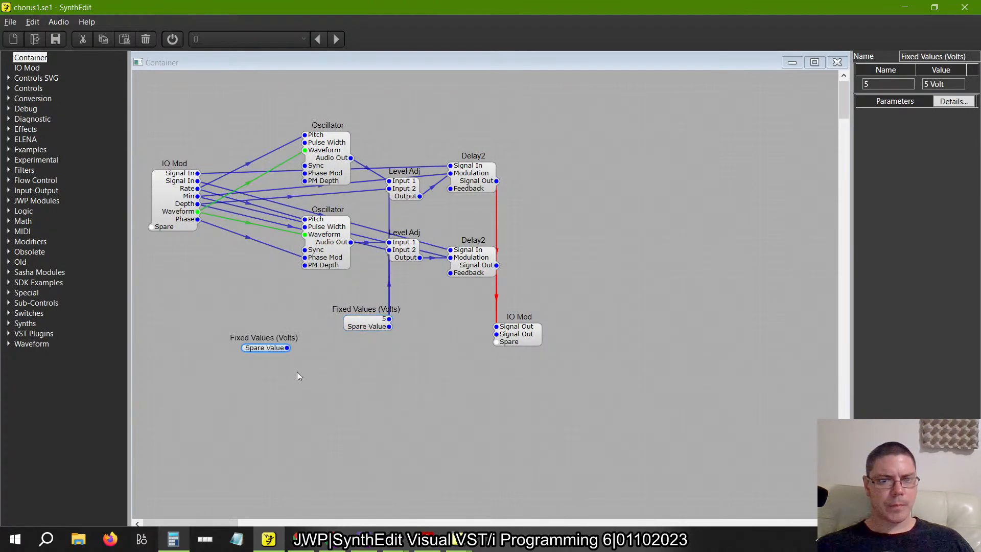
{"action": "left_click_drag", "start_coordinate": [282, 318], "coordinate": [277, 329]}
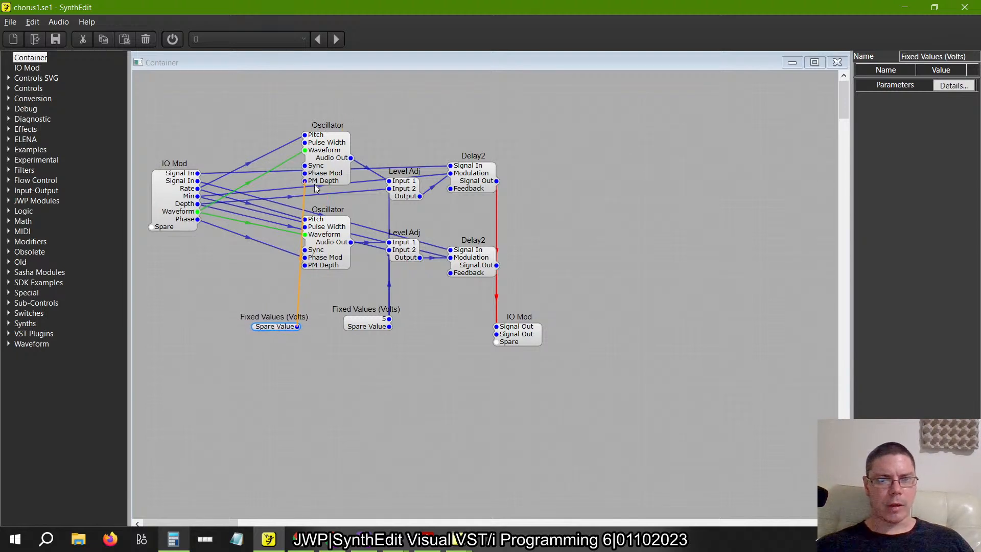
Wire the duplicated Fixed Values module to the PM Depth plugs of both oscillators and align it with the original
{"action": "left_click_drag", "start_coordinate": [305, 265], "coordinate": [297, 326]}
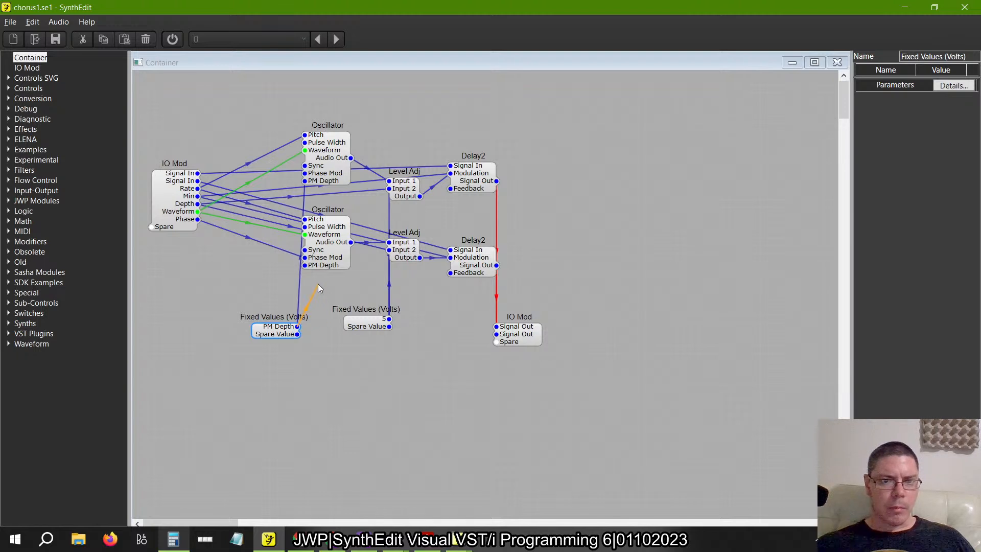
{"action": "left_click_drag", "start_coordinate": [318, 284], "coordinate": [306, 266]}
{"action": "mouse_move", "coordinate": [277, 328]}
{"action": "left_mouse_down"}
{"action": "mouse_move", "coordinate": [285, 334]}
{"action": "mouse_move", "coordinate": [284, 319]}
{"action": "left_mouse_up"}
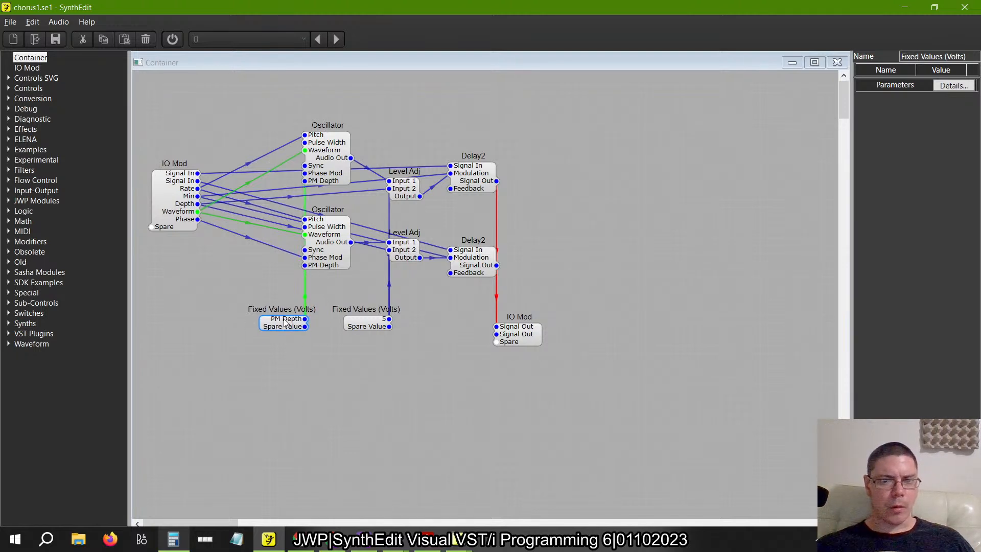
Compare the values of the two Fixed Values modules and delete the duplicate wired to PM Depth
{"action": "left_click", "coordinate": [367, 327]}
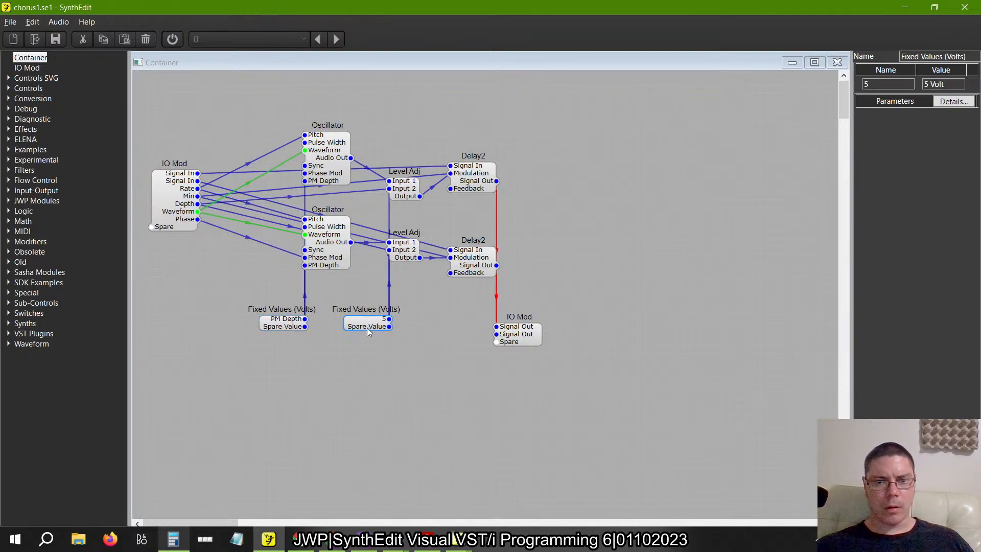
{"action": "left_click", "coordinate": [284, 329]}
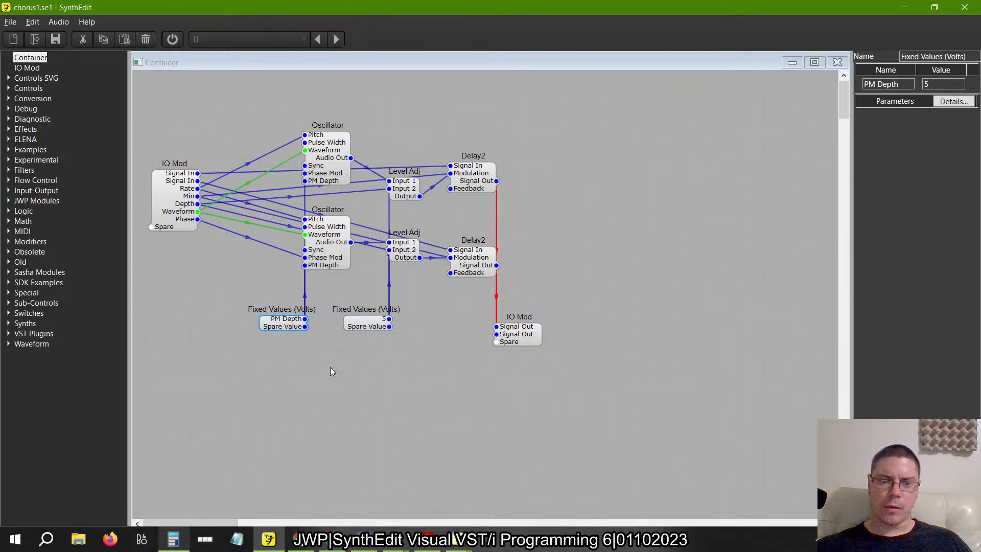
{"action": "key", "text": "Delete"}
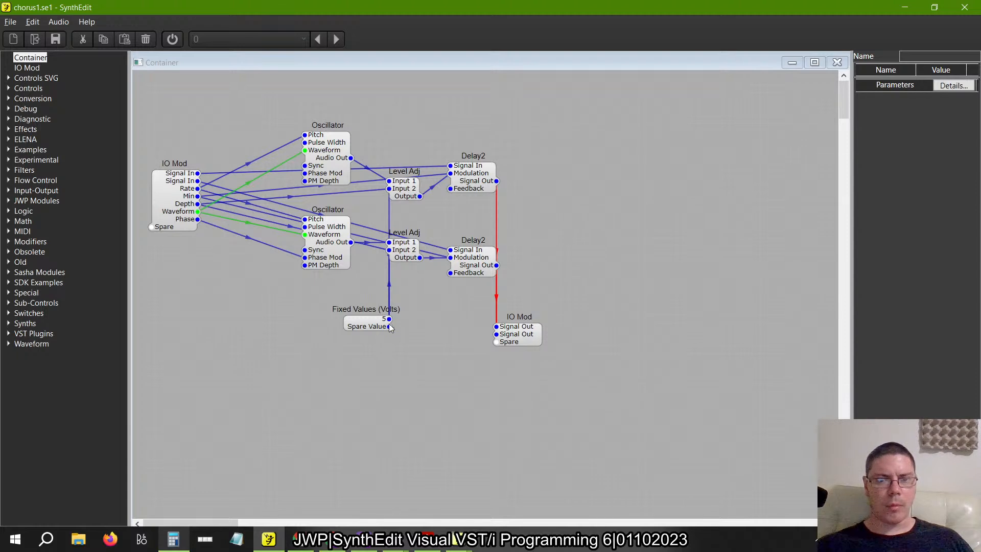
Wire the Fixed Values module's spare output to the PM Depth plugs of both oscillators and shift the module away from the Level Adj modules
{"action": "left_click_drag", "start_coordinate": [389, 326], "coordinate": [313, 182]}
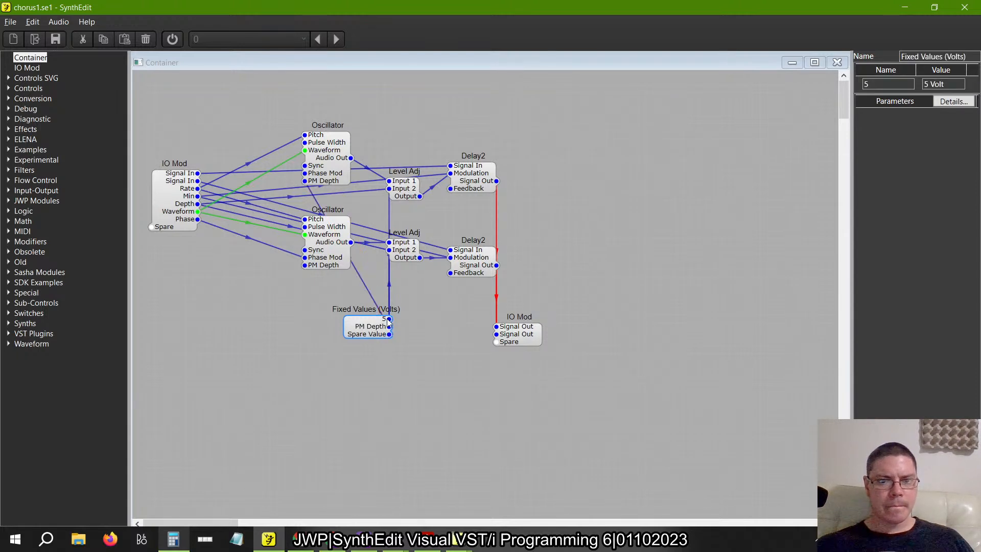
{"action": "left_click_drag", "start_coordinate": [389, 326], "coordinate": [314, 275]}
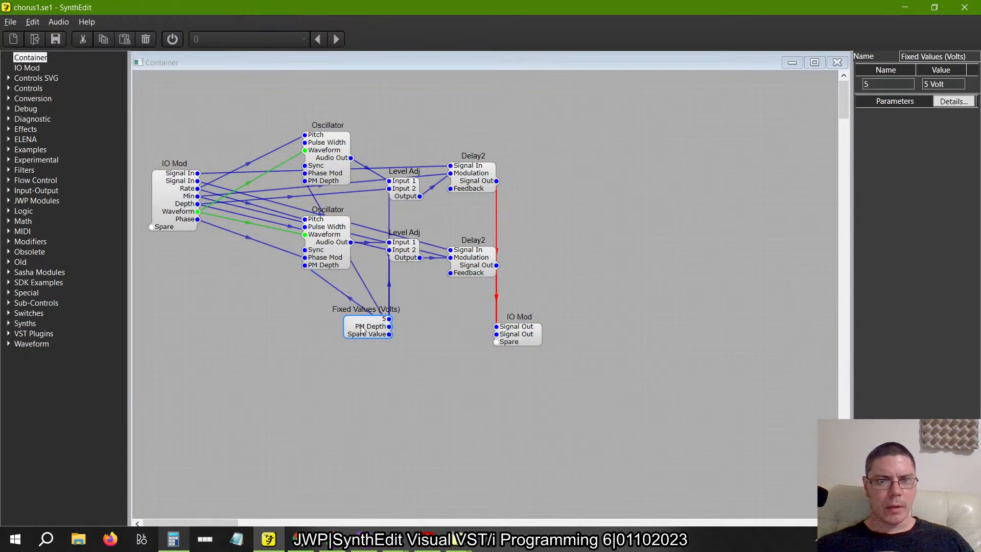
{"action": "left_click_drag", "start_coordinate": [356, 336], "coordinate": [326, 336]}
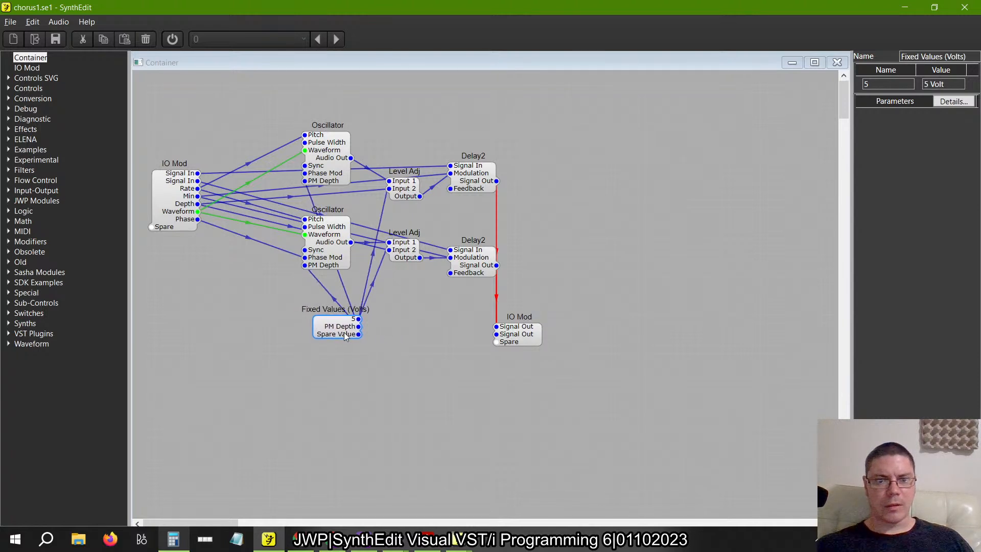
Set the Fixed Values module's first value to 5, rename its PM Depth entry to 10 and set that value to 10
{"action": "left_click", "coordinate": [336, 239]}
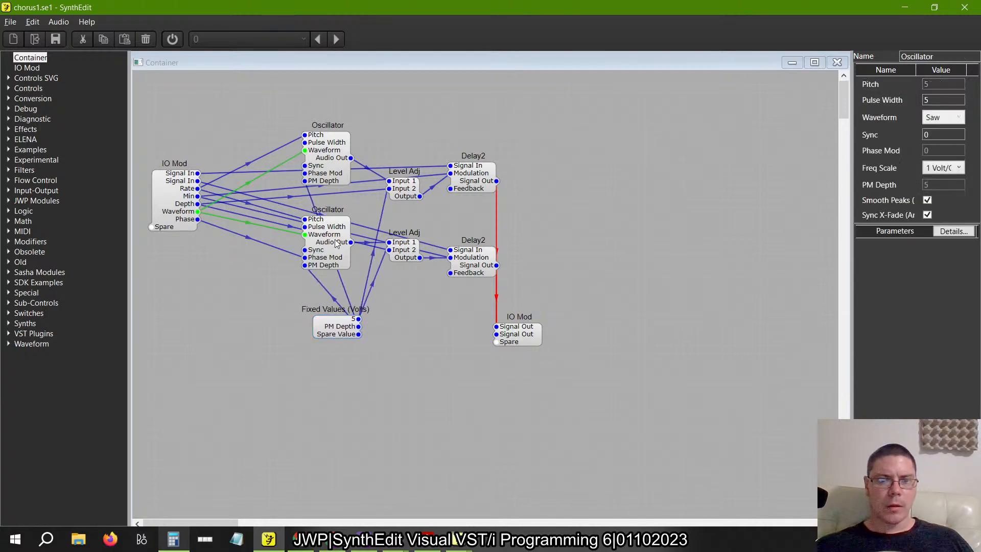
{"action": "left_click", "coordinate": [354, 326]}
{"action": "left_click", "coordinate": [948, 85]}
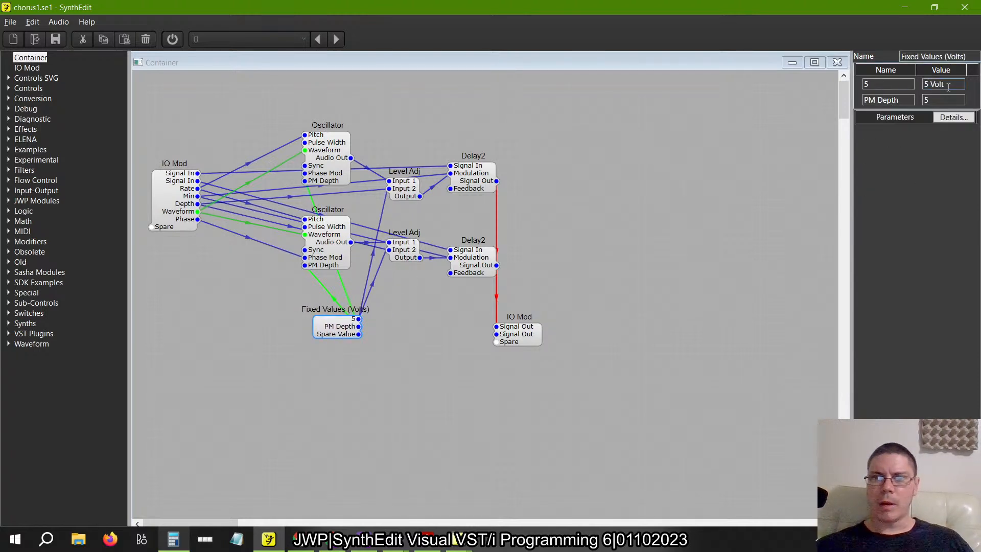
{"action": "key", "text": "BackSpace"}
{"action": "key", "text": "BackSpace"}
{"action": "key", "text": "BackSpace"}
{"action": "key", "text": "BackSpace"}
{"action": "key", "text": "BackSpace"}
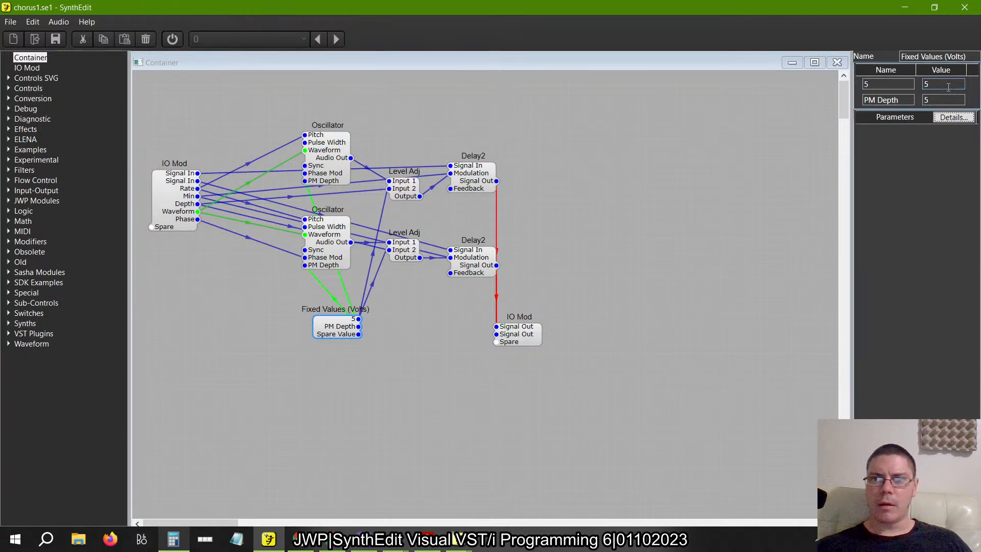
{"action": "left_click_drag", "start_coordinate": [907, 99], "coordinate": [779, 96]}
{"action": "type", "text": "10"}
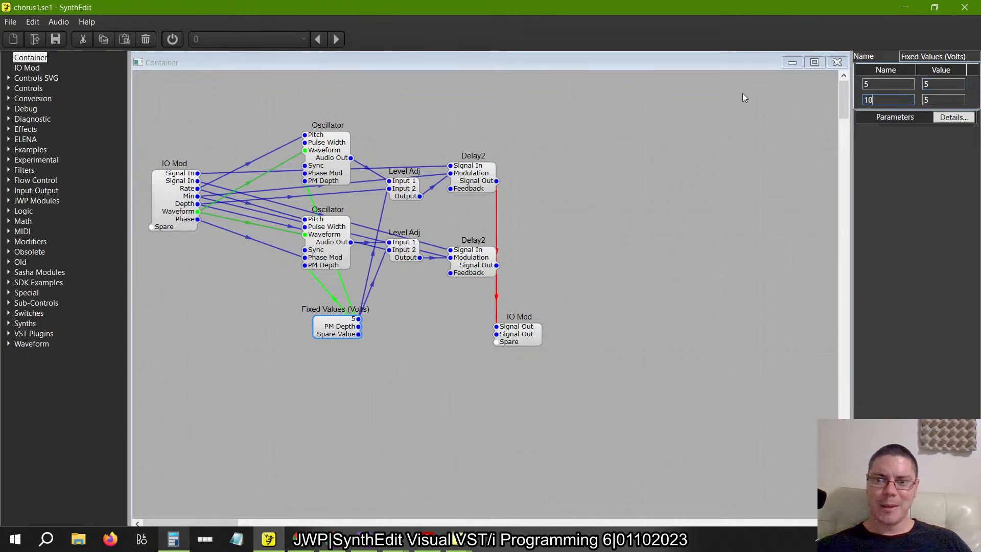
{"action": "key", "text": "Tab"}
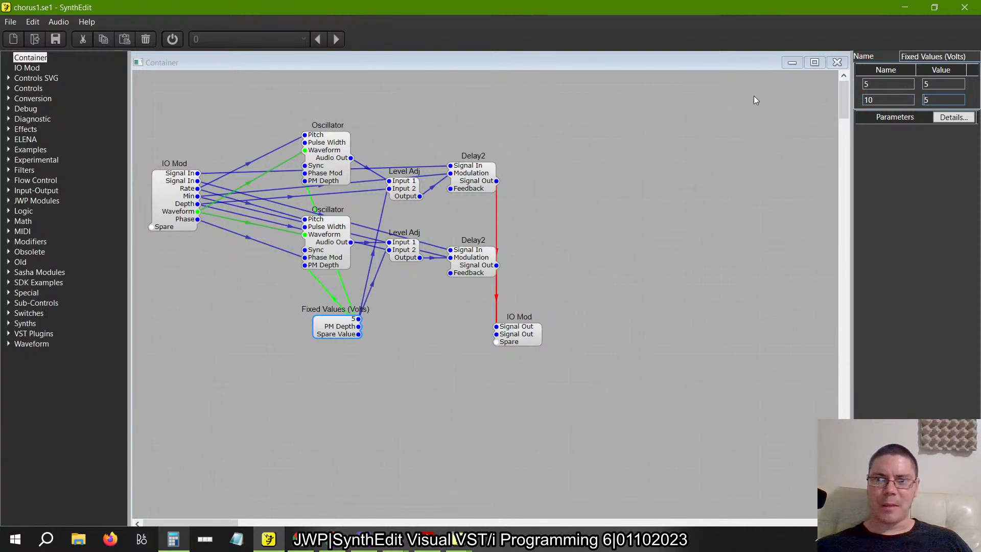
{"action": "key", "text": "Tab"}
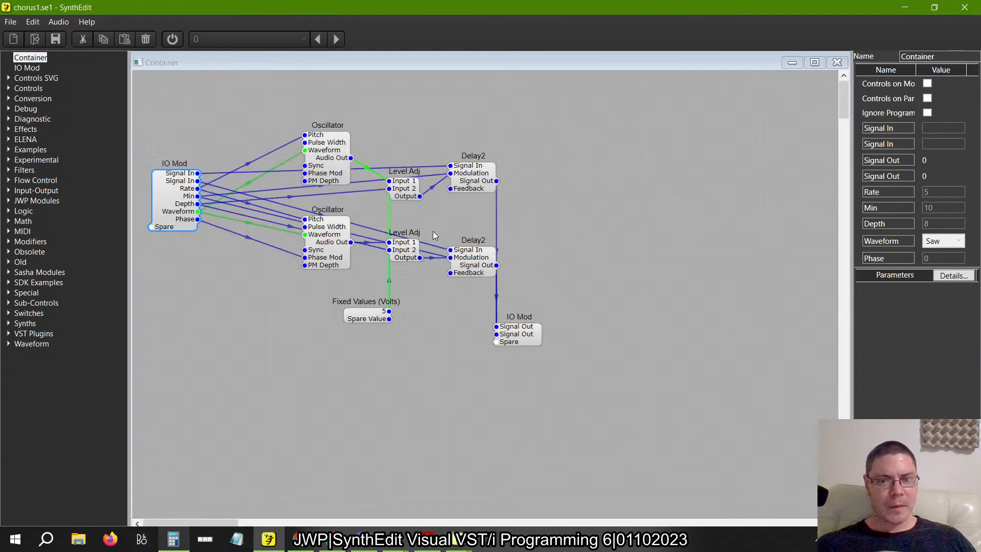
Set the value of the original container's Fixed Values module to 5 without the unit, and close the container's structure
{"action": "left_click", "coordinate": [369, 317]}
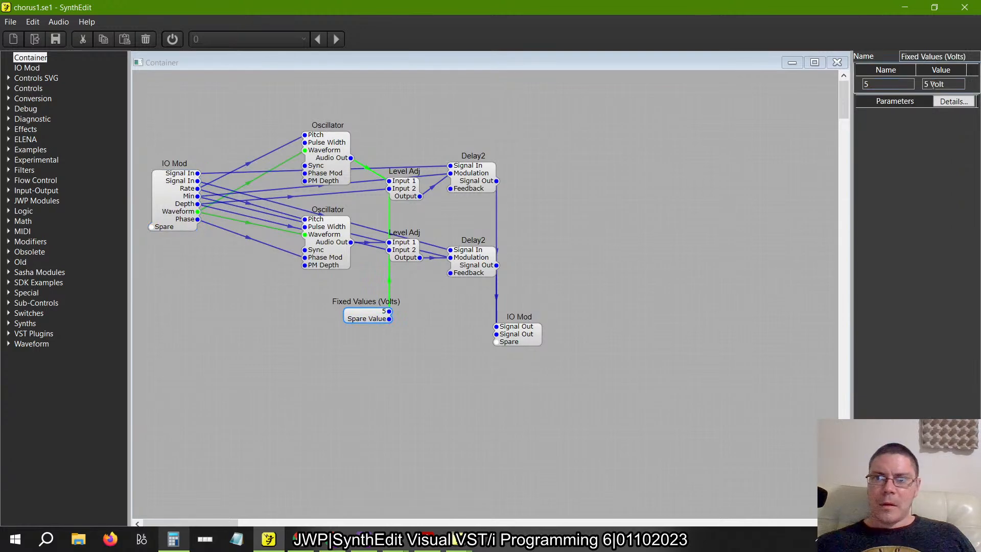
{"action": "key", "text": "BackSpace"}
{"action": "key", "text": "BackSpace"}
{"action": "key", "text": "BackSpace"}
{"action": "key", "text": "BackSpace"}
{"action": "key", "text": "BackSpace"}
{"action": "key", "text": "Tab"}
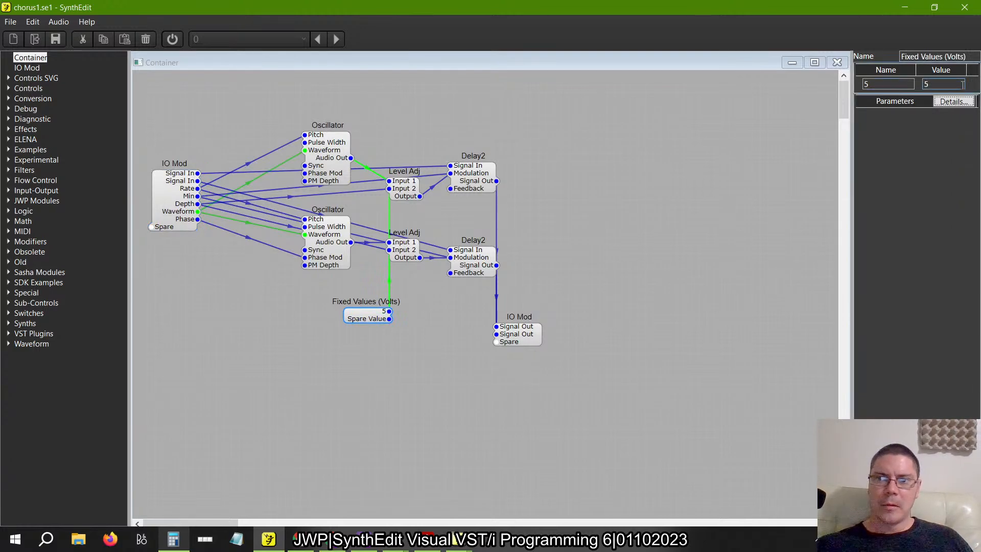
{"action": "left_click", "coordinate": [842, 63]}
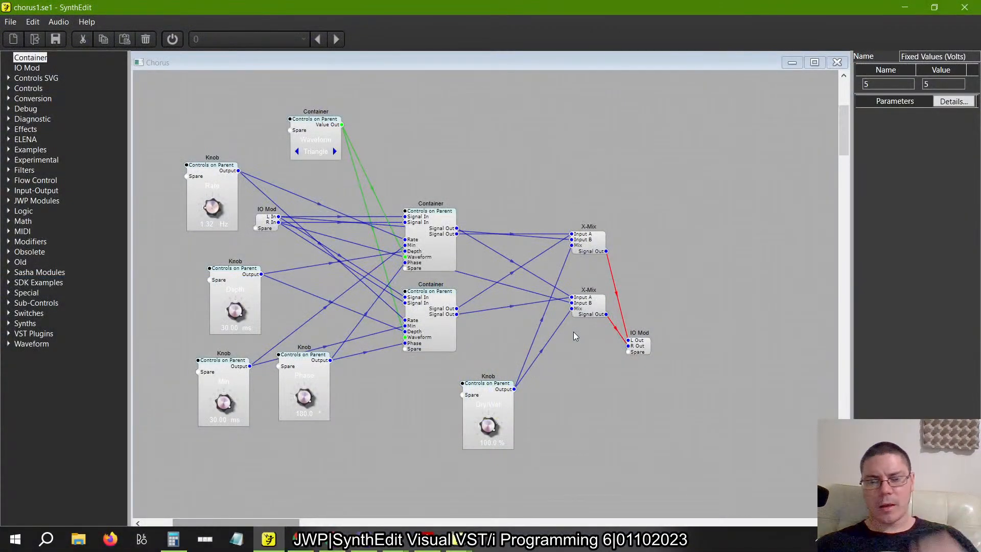
Open the upper container, check its Fixed Values module, and close the structure again
{"action": "double_click", "coordinate": [444, 231]}
{"action": "left_click", "coordinate": [366, 316]}
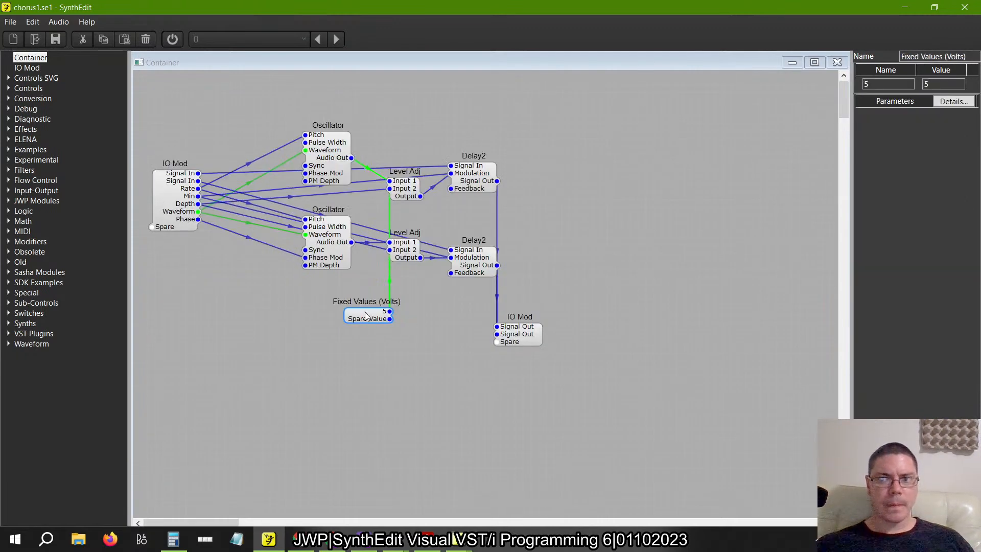
{"action": "left_click", "coordinate": [837, 62]}
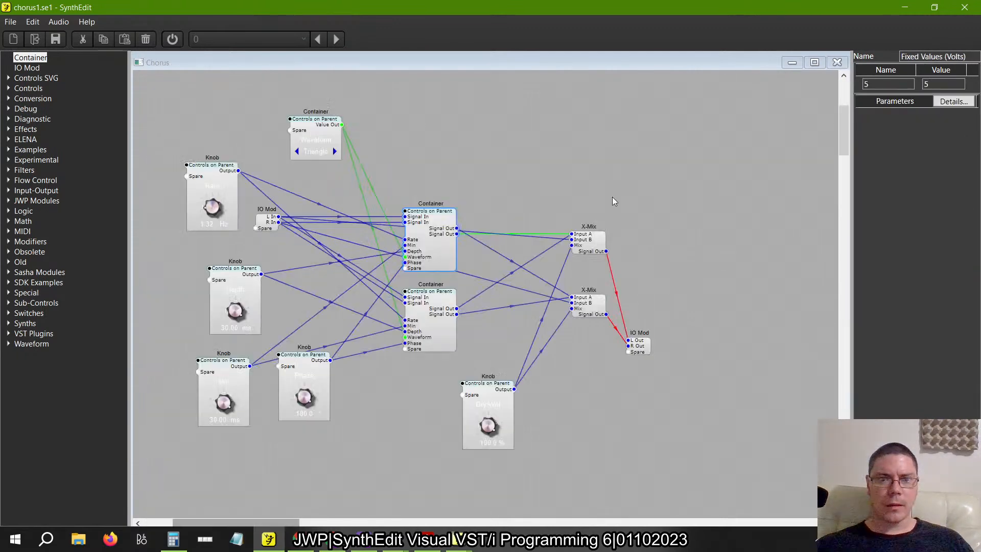
Open the lower container, nudge its Fixed Values module slightly down, compare the wiring with the book's Figure 2.64, and close the container
{"action": "double_click", "coordinate": [433, 314]}
{"action": "left_click_drag", "start_coordinate": [358, 334], "coordinate": [432, 354]}
{"action": "mouse_move", "coordinate": [332, 333]}
{"action": "left_mouse_down"}
{"action": "mouse_move", "coordinate": [251, 331]}
{"action": "mouse_move", "coordinate": [337, 337]}
{"action": "left_mouse_up"}
{"action": "key", "text": "alt+Tab"}
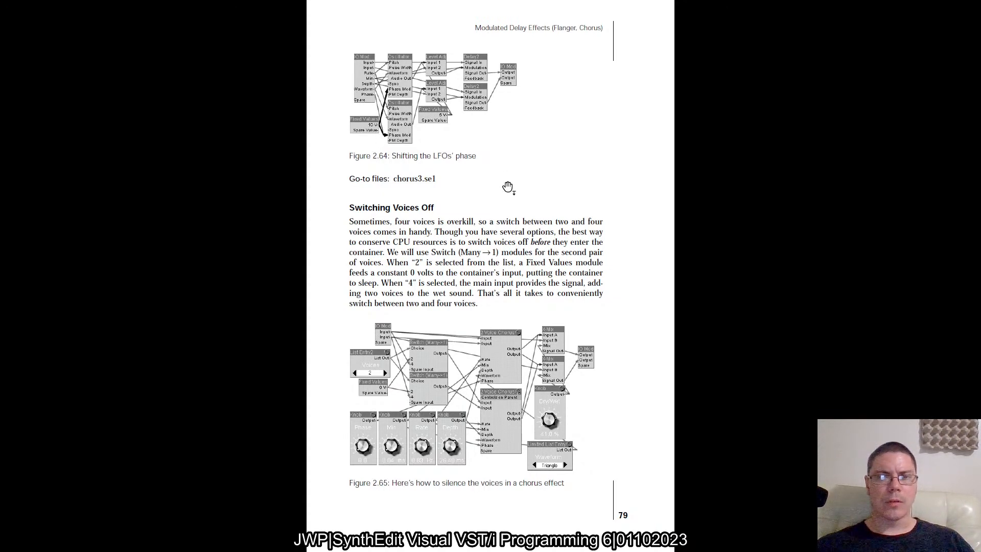
{"action": "key", "text": "alt+Tab"}
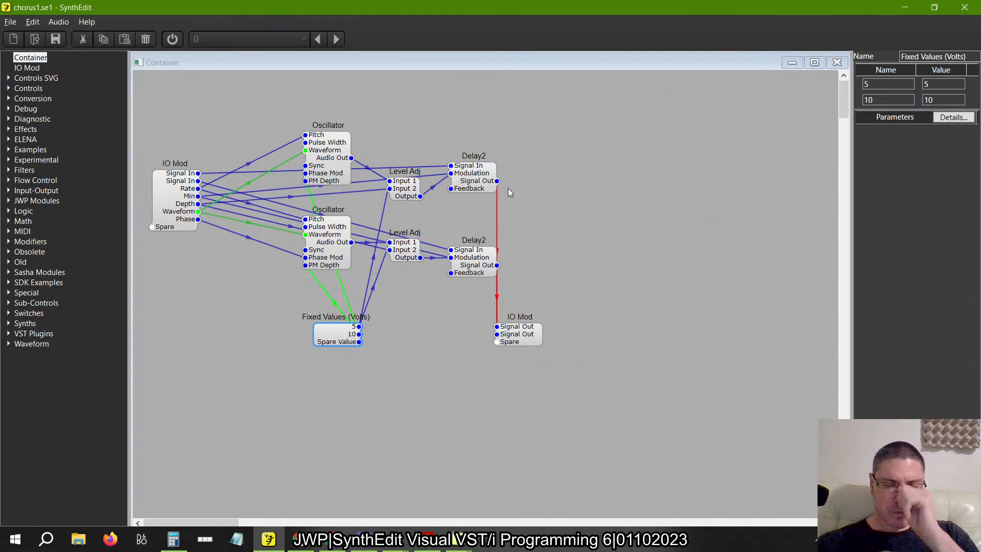
{"action": "left_click", "coordinate": [837, 62]}
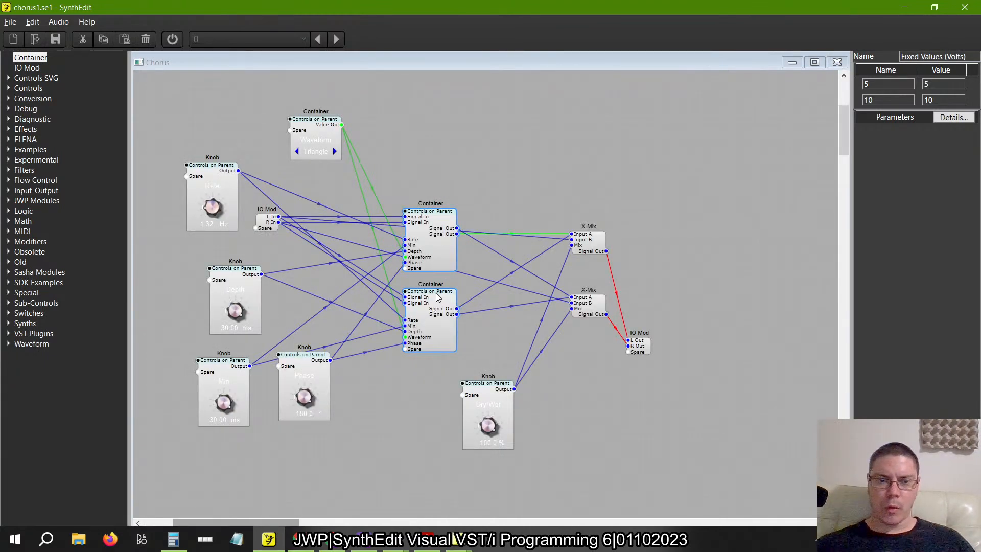
View the Chorus control panel layout and close it again
{"action": "right_click", "coordinate": [498, 172]}
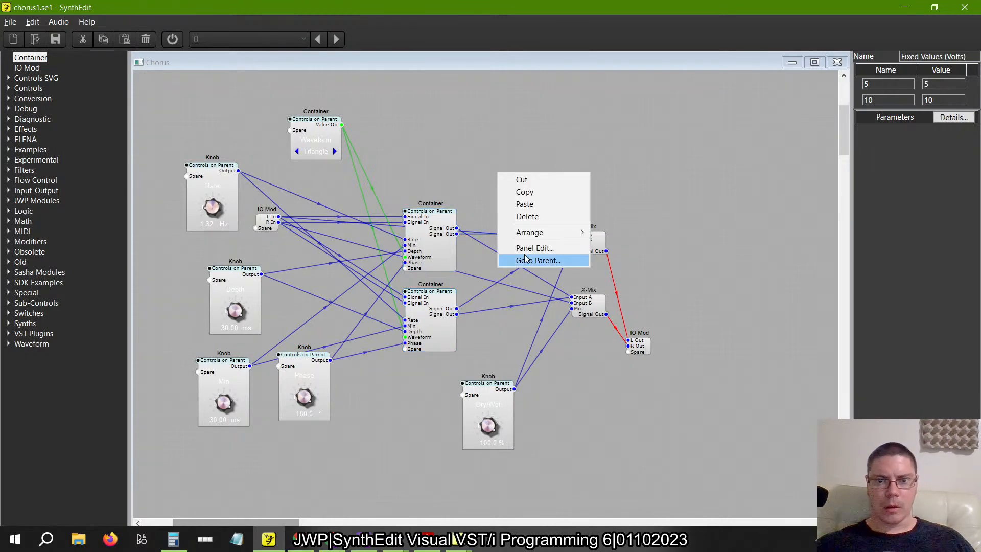
{"action": "left_click", "coordinate": [527, 247]}
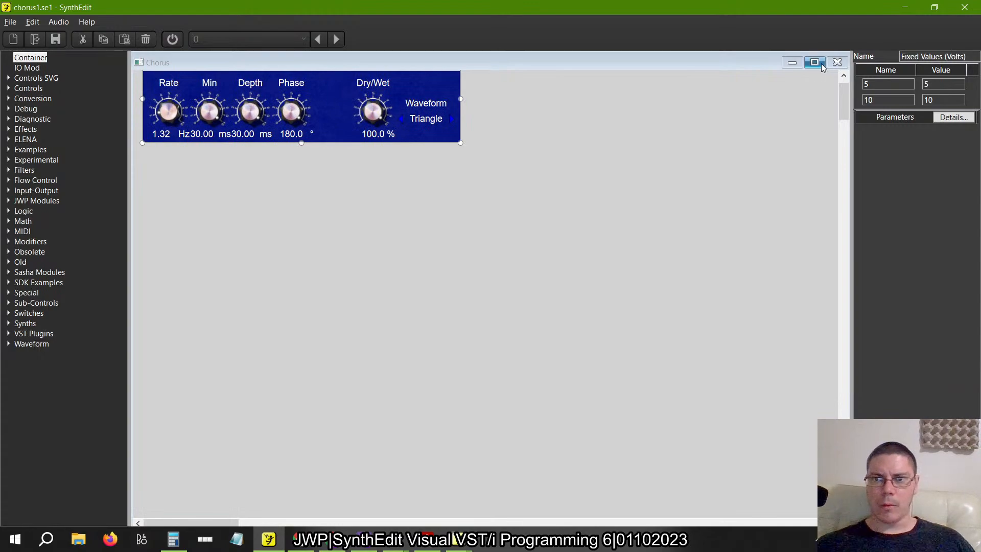
{"action": "left_click", "coordinate": [837, 63]}
Switch to the book and examine the Switching Voices Off section and the wiring in Figure 2.65
{"action": "key", "text": "alt+Tab"}
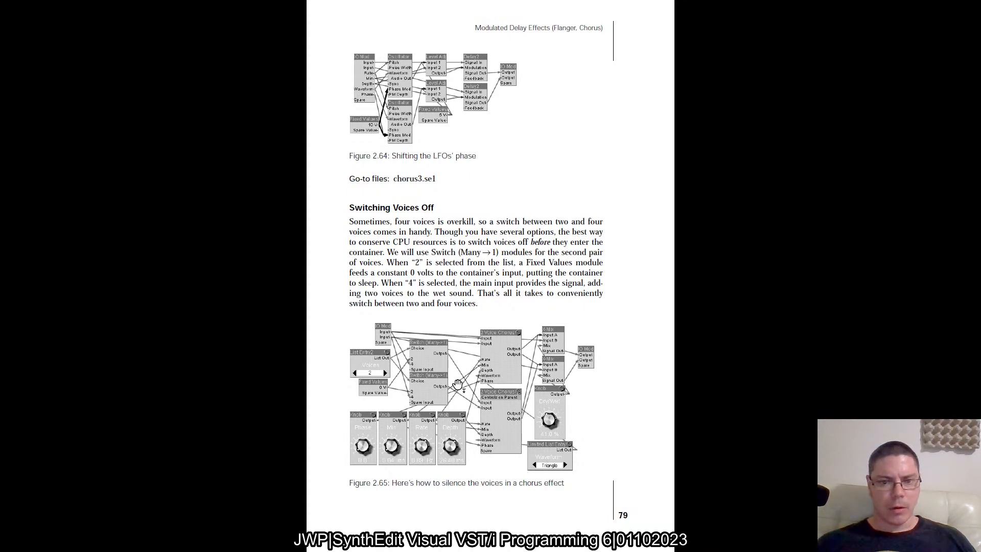
{"action": "scroll", "coordinate": [457, 383], "scroll_direction": "up", "scroll_amount": 4}
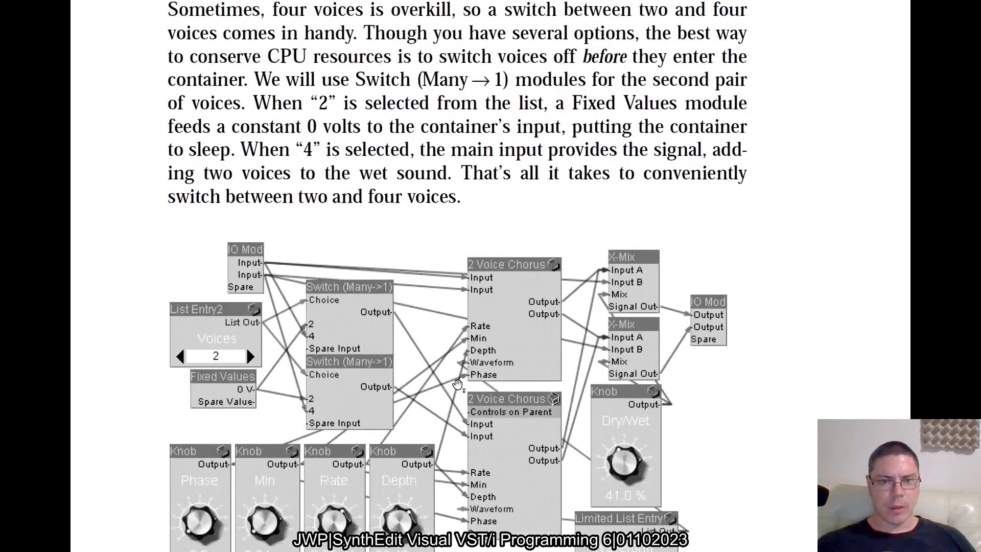
{"action": "scroll", "coordinate": [457, 384], "scroll_direction": "down", "scroll_amount": 3}
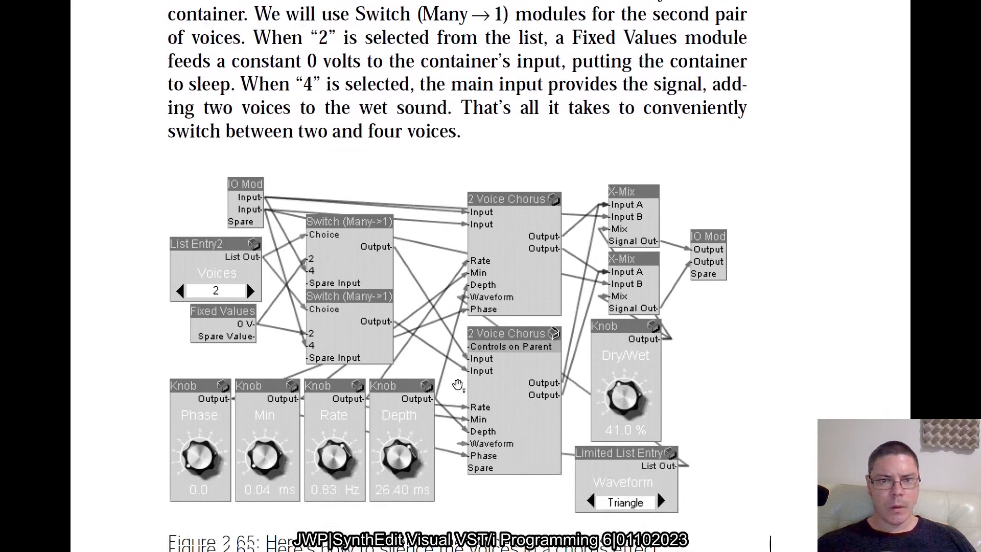
{"action": "scroll", "coordinate": [457, 383], "scroll_direction": "down", "scroll_amount": 1}
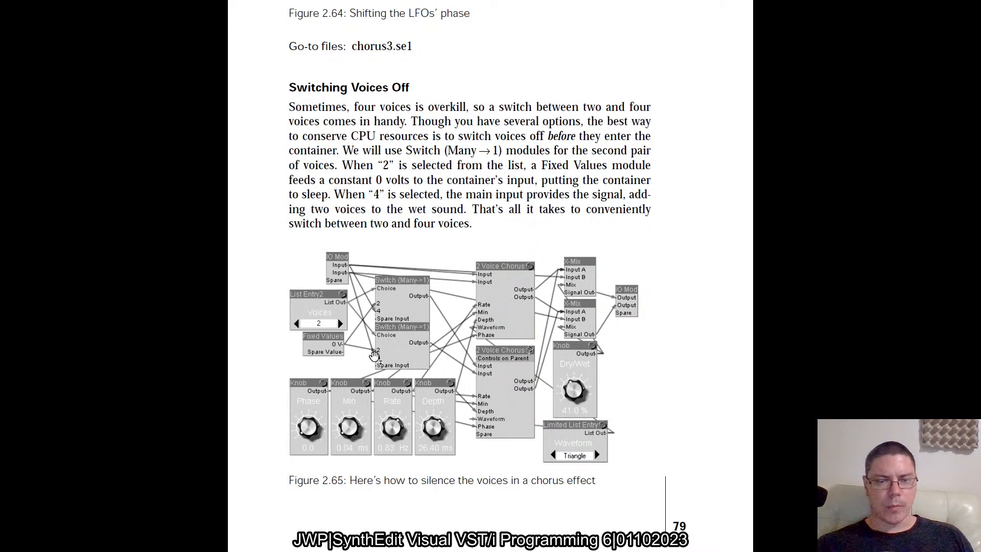
{"action": "key", "text": "alt+Tab"}
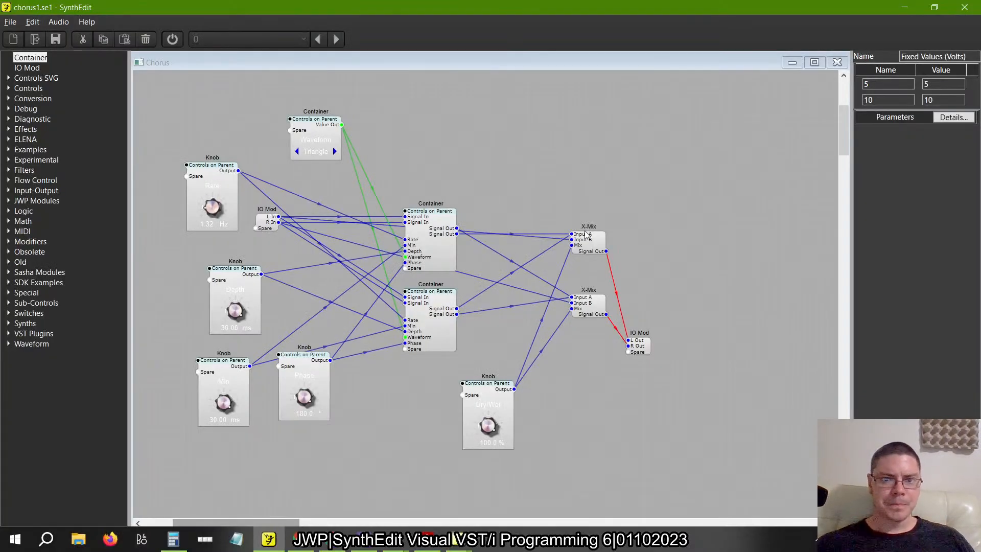
Move the lower container slightly away from the upper one and add a Switch (Many->1) module to the Chorus structure
{"action": "left_click_drag", "start_coordinate": [430, 311], "coordinate": [448, 322]}
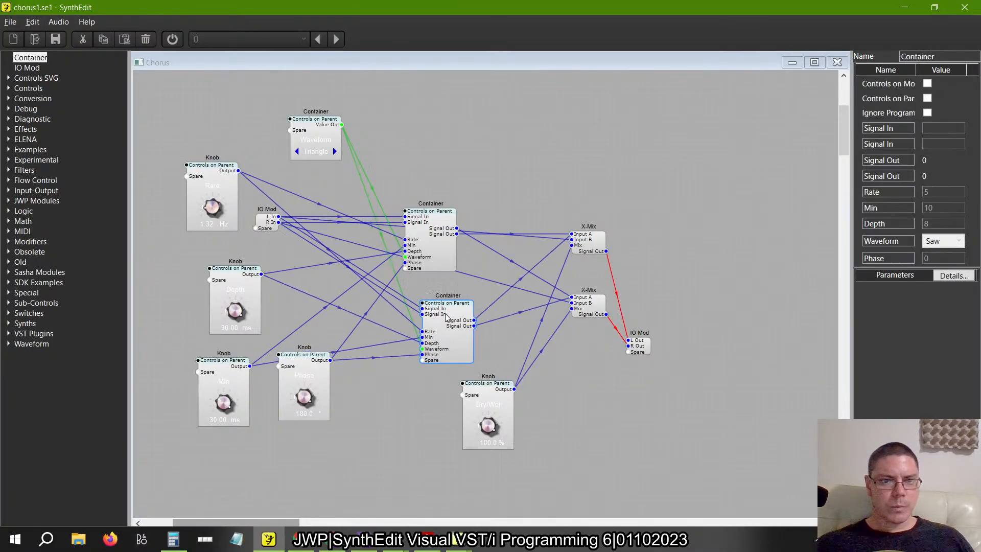
{"action": "left_click", "coordinate": [9, 313]}
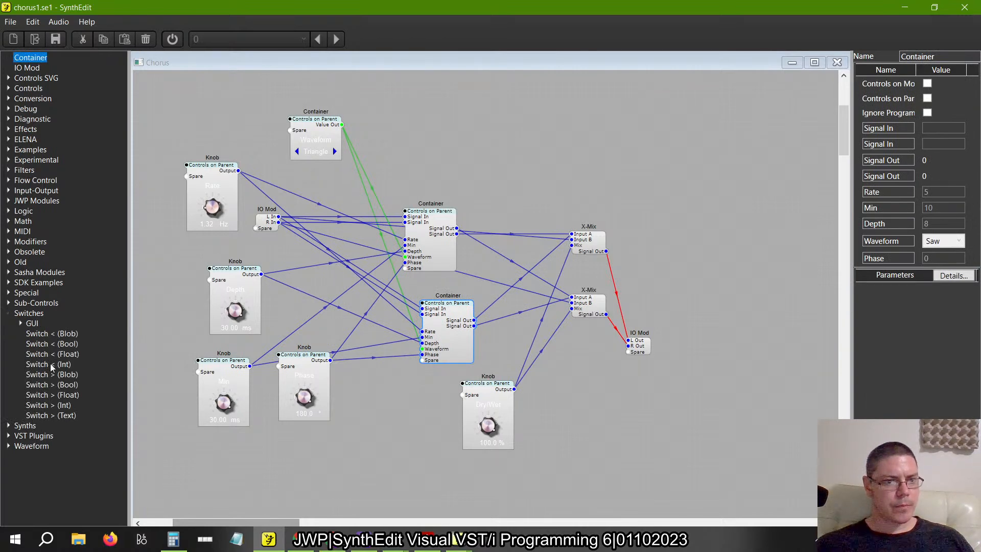
{"action": "left_click", "coordinate": [8, 313]}
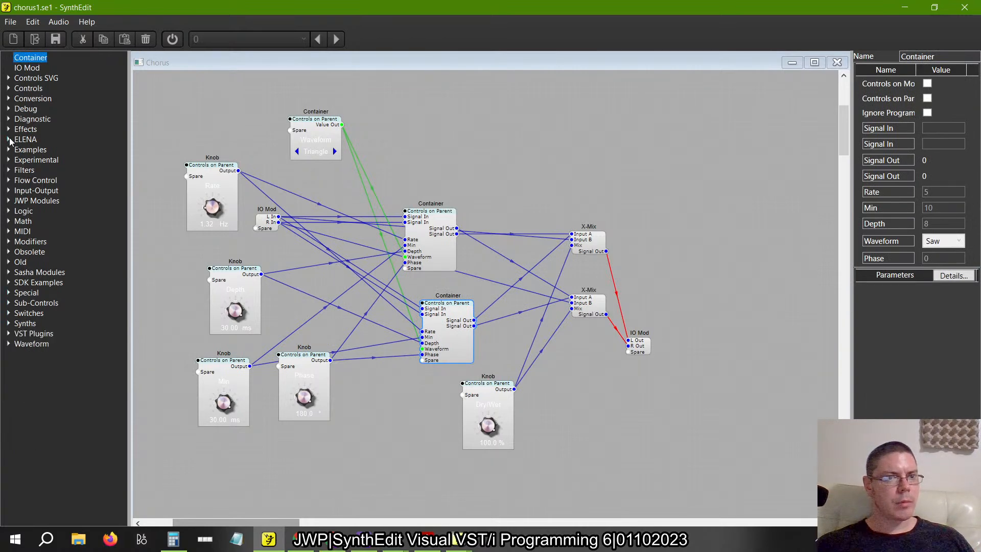
{"action": "left_click", "coordinate": [10, 181]}
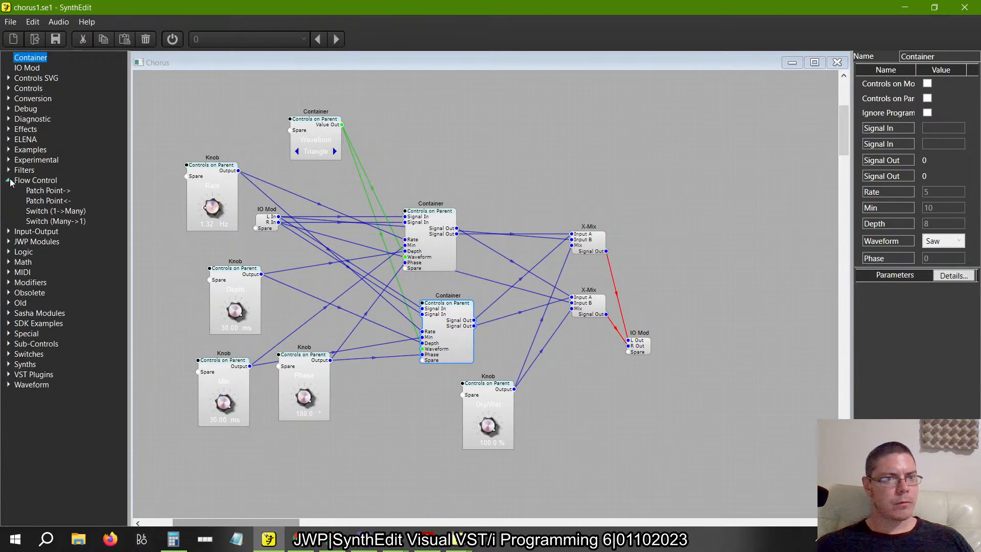
{"action": "left_click_drag", "start_coordinate": [47, 221], "coordinate": [470, 170]}
Check the book's figure, place the Switch (Many->1) module between the input IO Mod and the containers, and add a copy beneath it
{"action": "key", "text": "alt+Tab"}
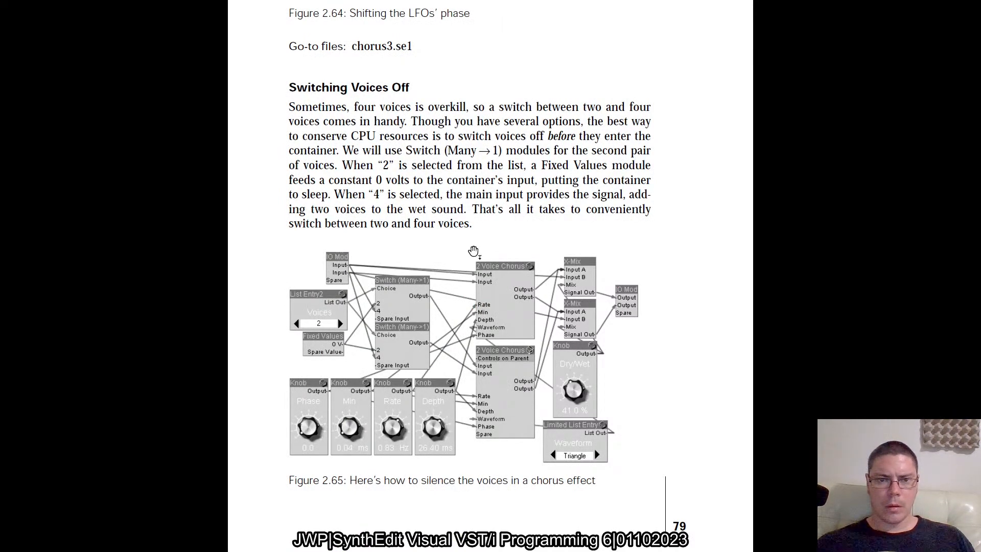
{"action": "key", "text": "alt+Tab"}
{"action": "left_click_drag", "start_coordinate": [485, 184], "coordinate": [351, 203]}
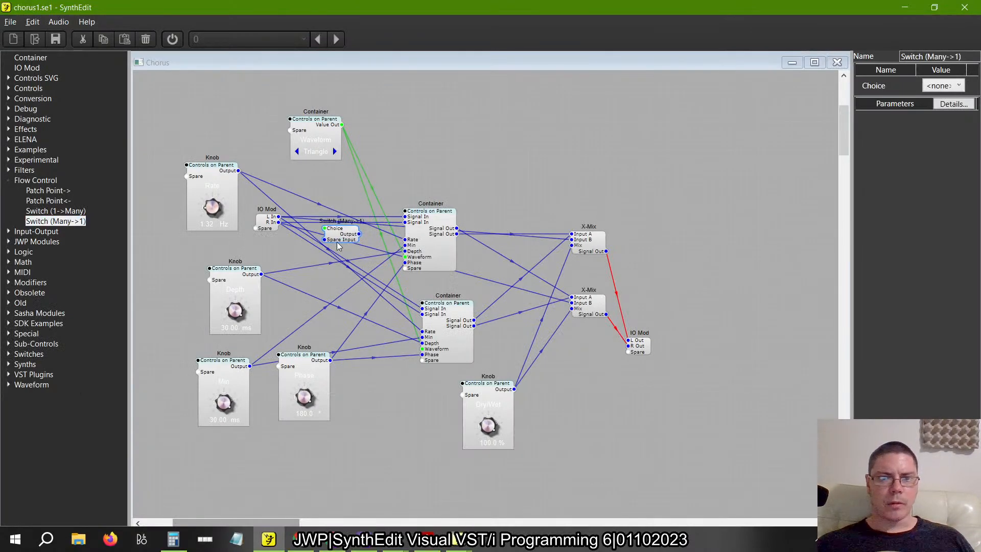
{"action": "left_click_drag", "start_coordinate": [338, 246], "coordinate": [341, 290]}
{"action": "key", "text": "ctrl+v"}
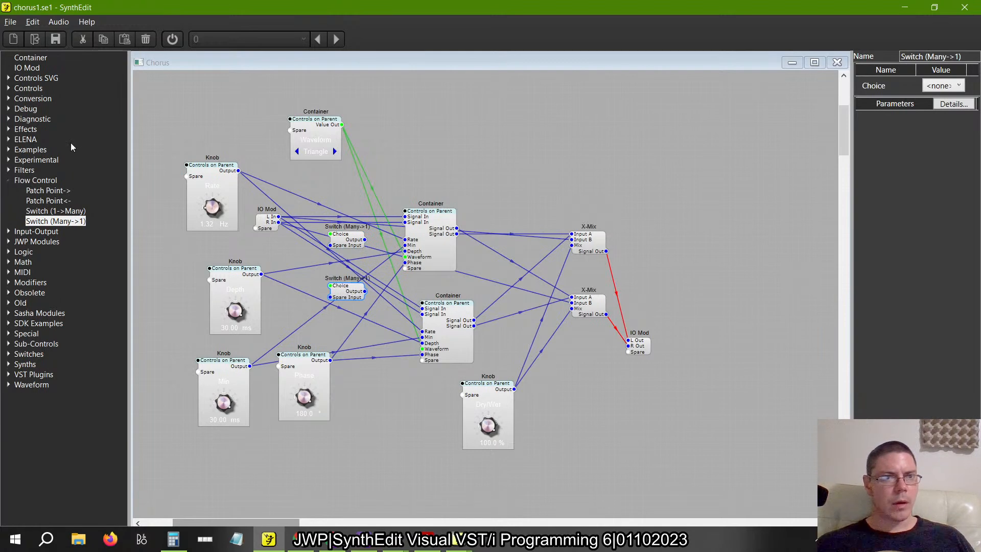
Add a Fixed Values (Volts) module beneath the input IO Mod and wire it to the spare inputs of both Switch (Many->1) modules
{"action": "left_click", "coordinate": [8, 78]}
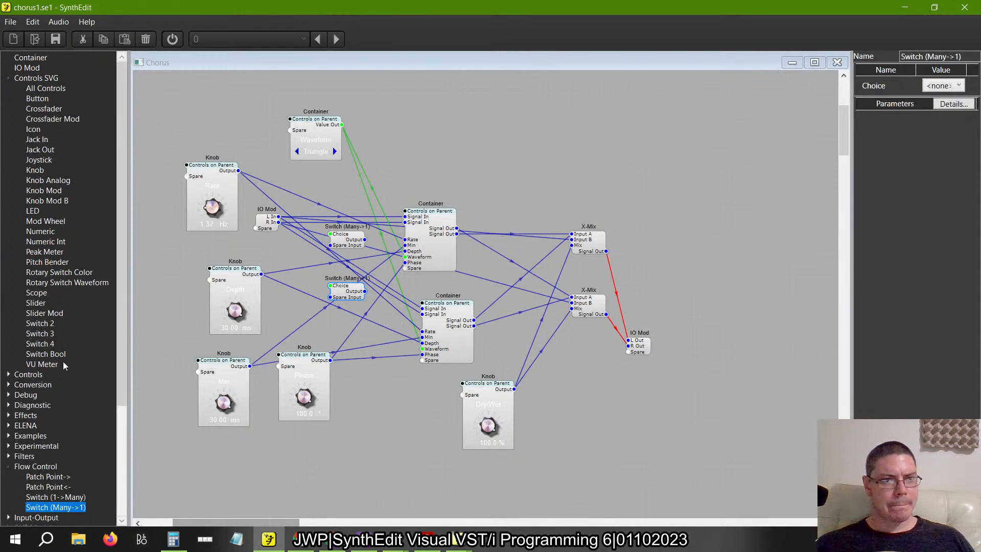
{"action": "left_click", "coordinate": [8, 78]}
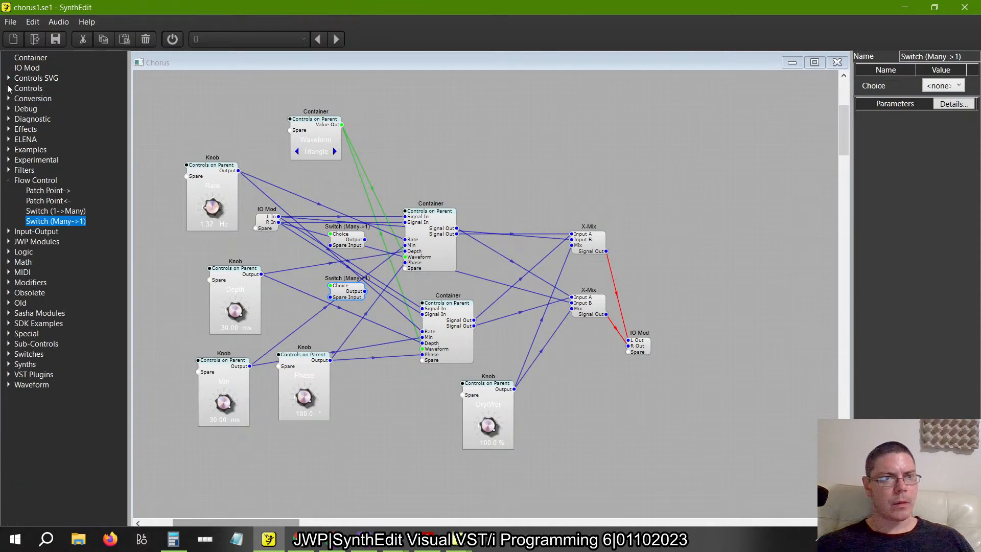
{"action": "left_click", "coordinate": [8, 88]}
{"action": "left_click_drag", "start_coordinate": [58, 160], "coordinate": [330, 245]}
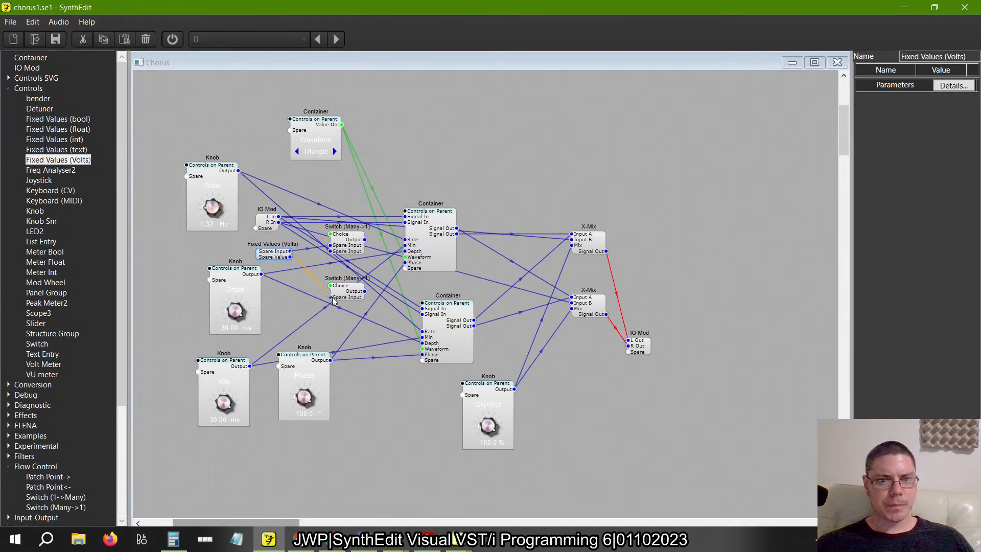
{"action": "left_click_drag", "start_coordinate": [330, 297], "coordinate": [290, 256]}
Name the connected input of the upper Switch (Many->1) module 0
{"action": "left_click", "coordinate": [360, 244]}
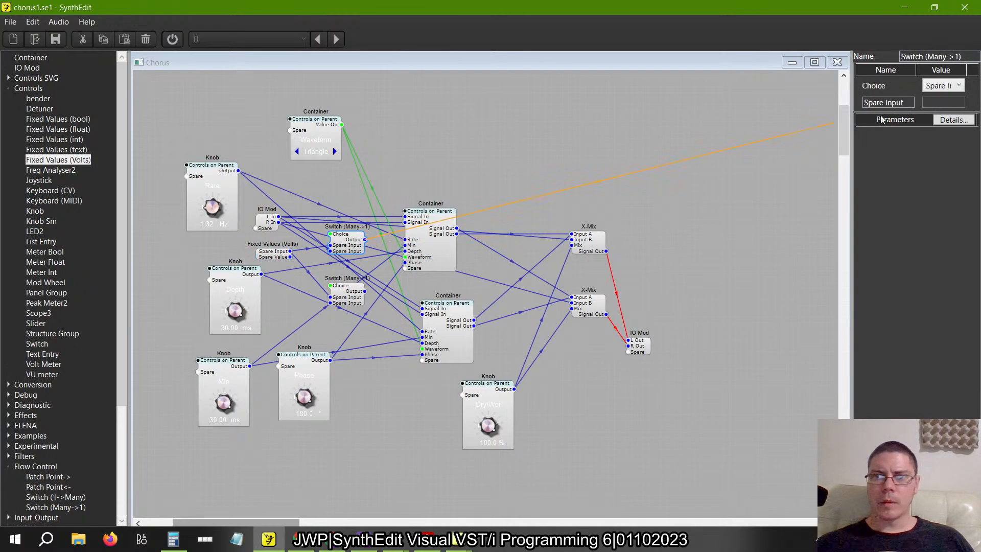
{"action": "left_click", "coordinate": [906, 106]}
{"action": "left_click_drag", "start_coordinate": [903, 103], "coordinate": [792, 107]}
{"action": "type", "text": "0"}
{"action": "key", "text": "Return"}
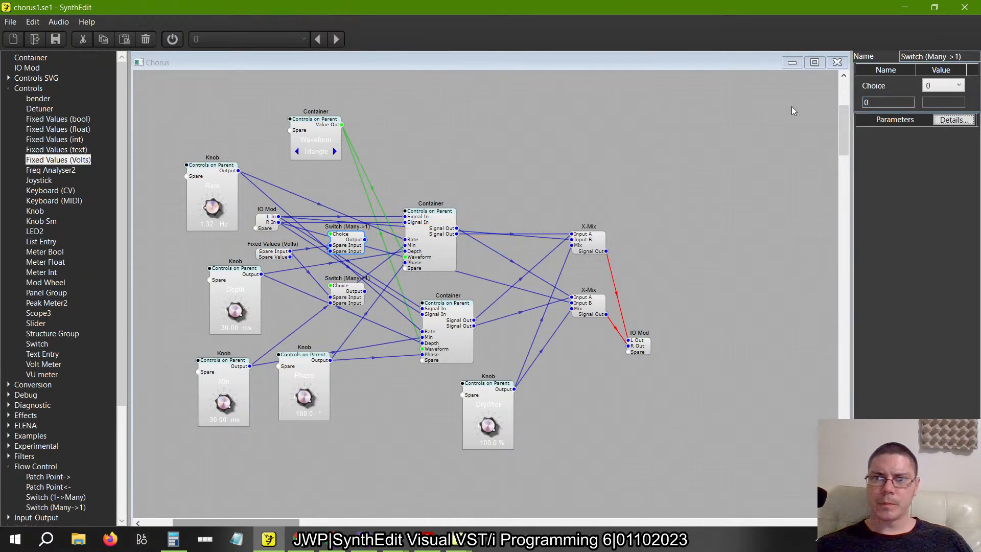
Name the first entry of the Fixed Values (Volts) module 0 and set its value to 0
{"action": "left_click", "coordinate": [278, 257]}
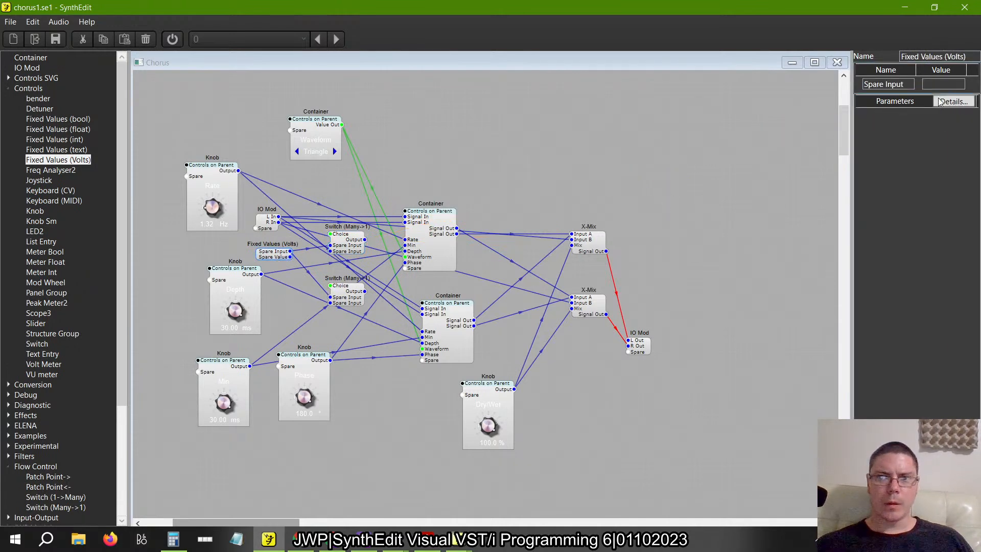
{"action": "left_click", "coordinate": [912, 83]}
{"action": "left_click_drag", "start_coordinate": [912, 82], "coordinate": [773, 88]}
{"action": "type", "text": "0"}
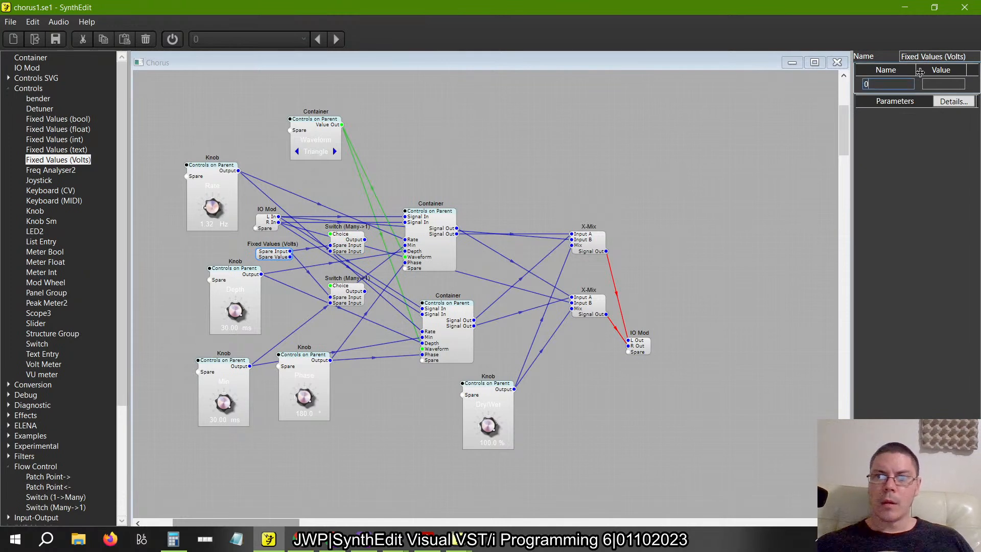
{"action": "type", "text": "."}
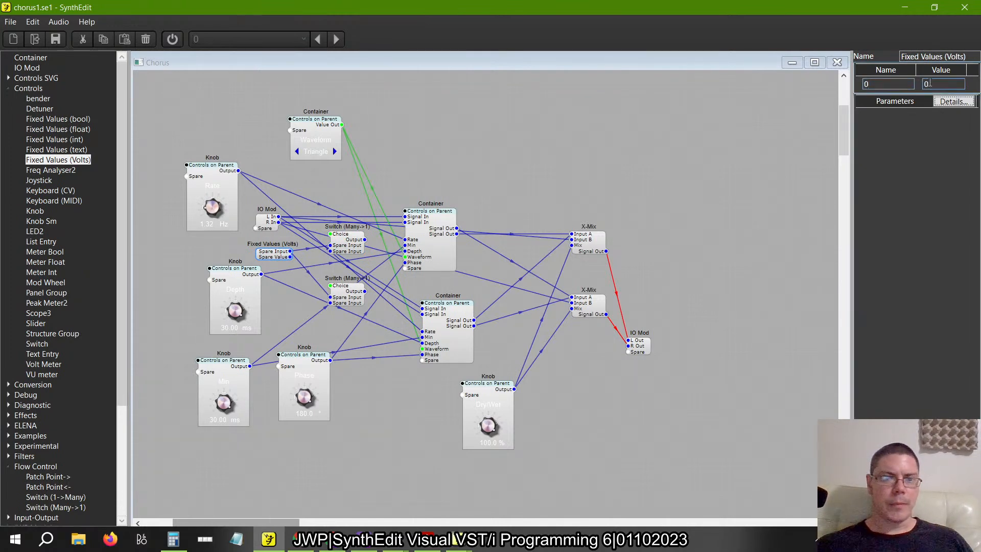
Name the connected input of the lower Switch (Many->1) module 0
{"action": "left_click_drag", "start_coordinate": [290, 257], "coordinate": [330, 286]}
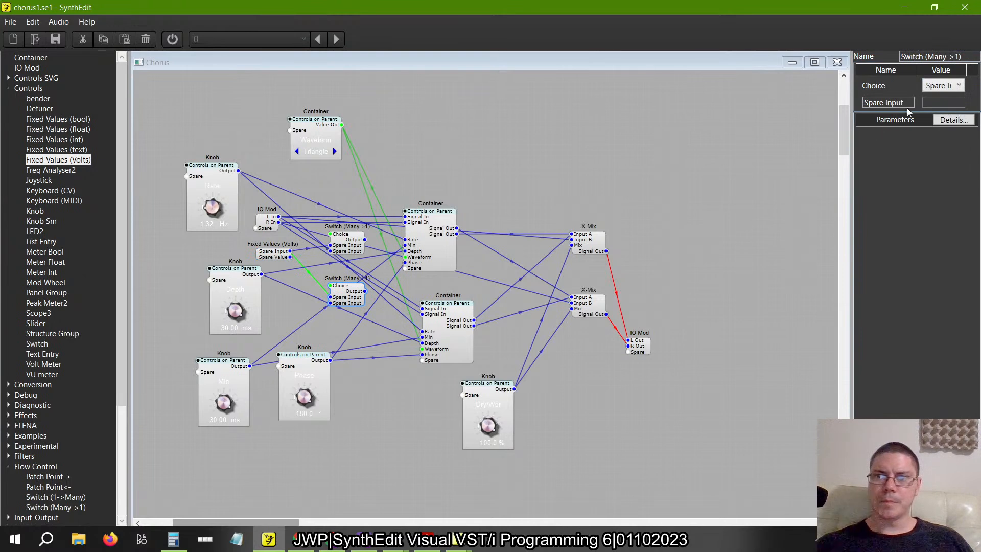
{"action": "left_click_drag", "start_coordinate": [908, 108], "coordinate": [750, 122]}
{"action": "type", "text": "0"}
{"action": "left_click", "coordinate": [944, 102]}
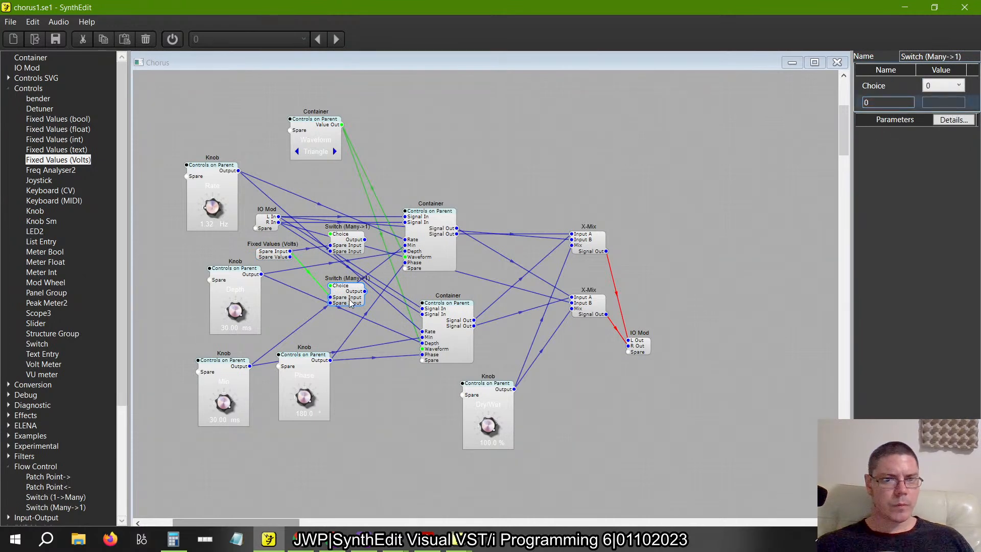
{"action": "left_click", "coordinate": [298, 293]}
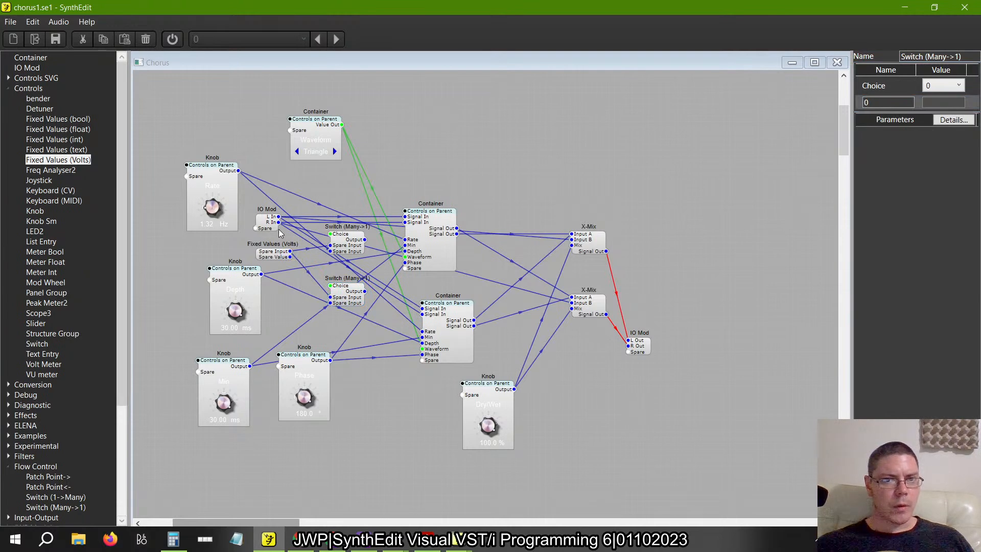
Route the IO Mod's L In and R In through the upper and lower Switch (Many->1) modules into the lower container's two Signal In inputs
{"action": "left_click_drag", "start_coordinate": [278, 222], "coordinate": [331, 251]}
{"action": "left_click_drag", "start_coordinate": [279, 223], "coordinate": [332, 309]}
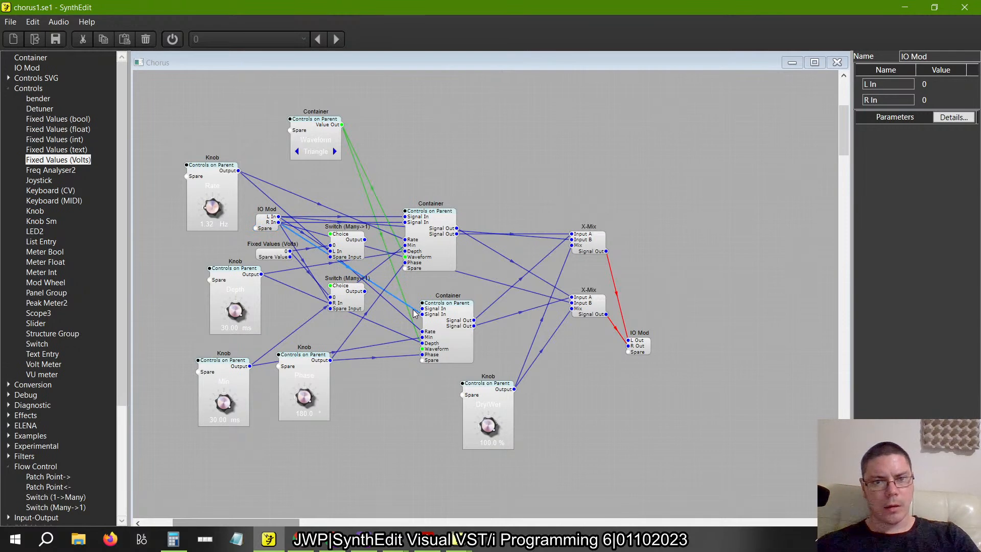
{"action": "left_click_drag", "start_coordinate": [365, 240], "coordinate": [423, 309]}
{"action": "left_click_drag", "start_coordinate": [365, 291], "coordinate": [418, 315]}
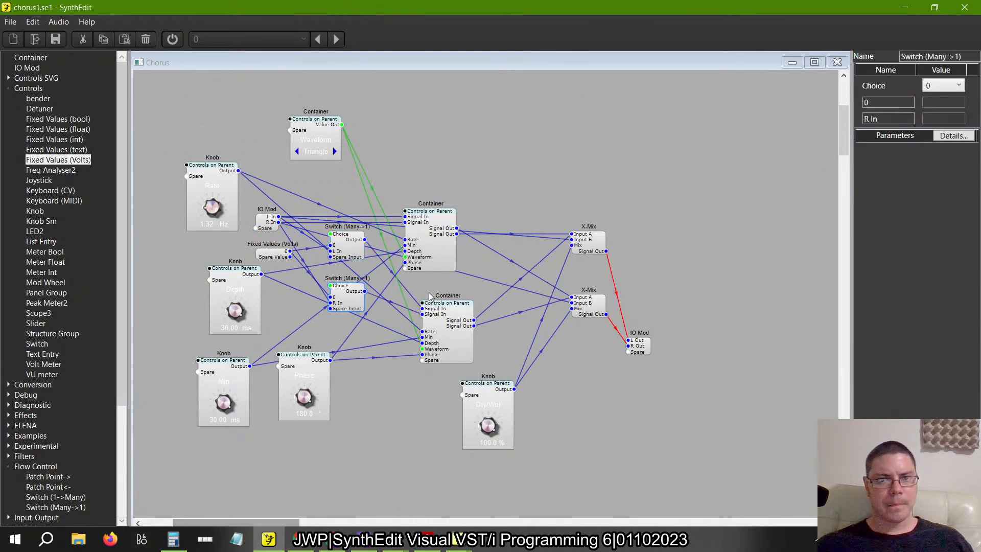
Align the upper container above the lower one, check the book's figure, and rename the upper container as 2 Voice Chorus
{"action": "left_click", "coordinate": [450, 240]}
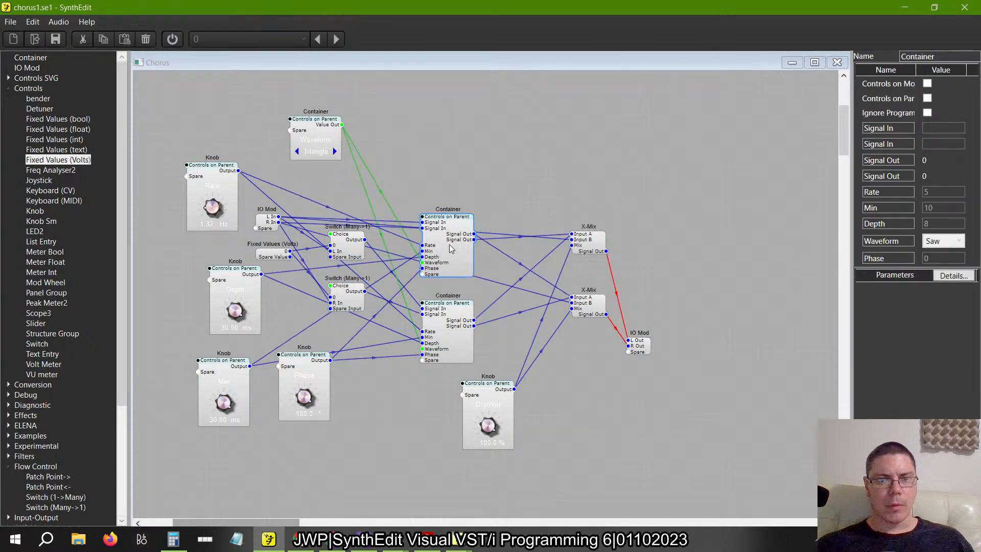
{"action": "key", "text": "alt+Tab"}
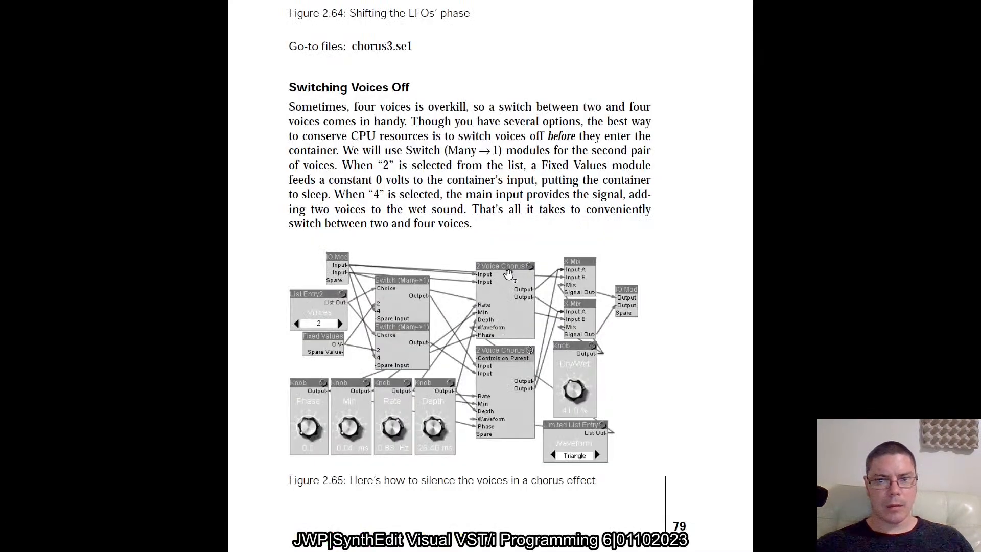
{"action": "key", "text": "alt+Tab"}
{"action": "left_click_drag", "start_coordinate": [941, 57], "coordinate": [734, 75]}
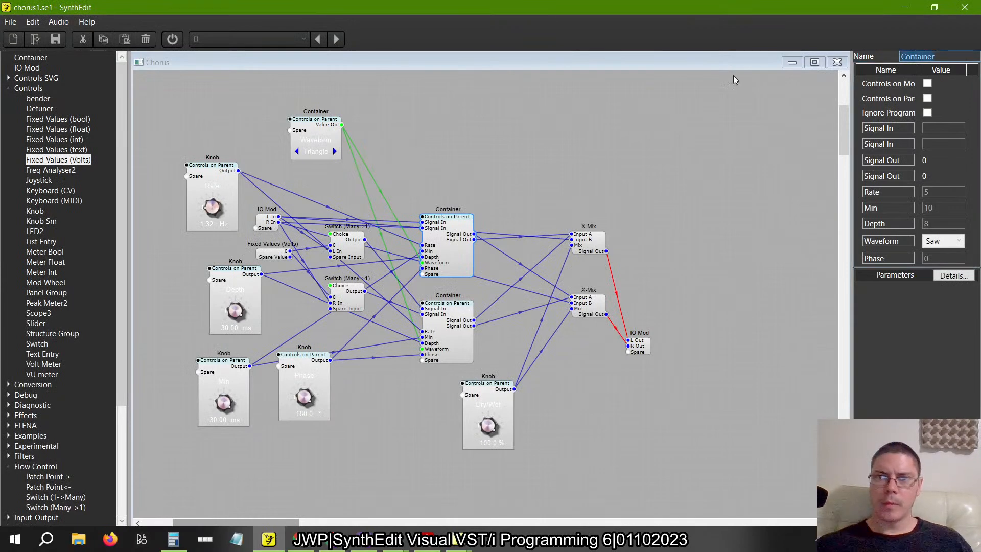
{"action": "type", "text": "2 Voice Ch"}
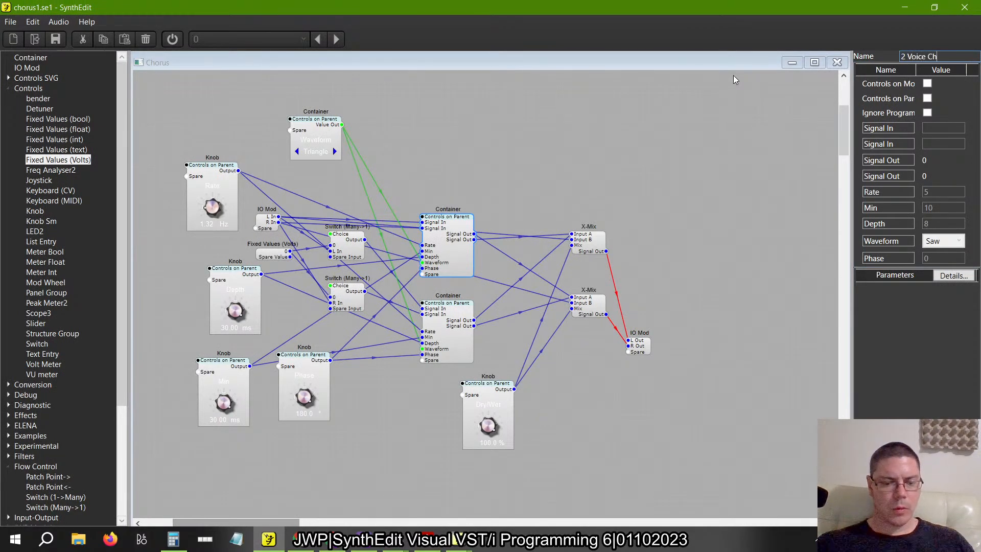
{"action": "type", "text": "orus"}
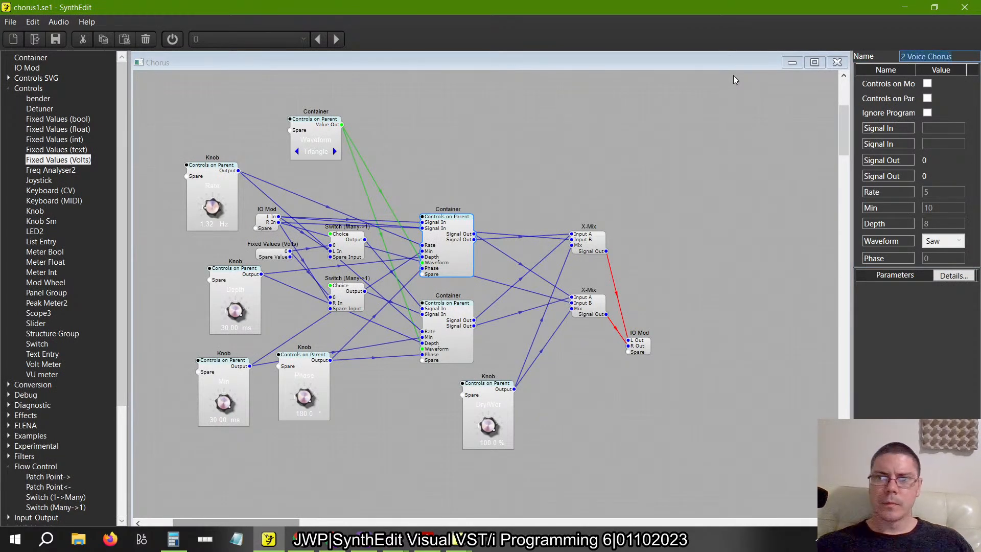
{"action": "key", "text": "Return"}
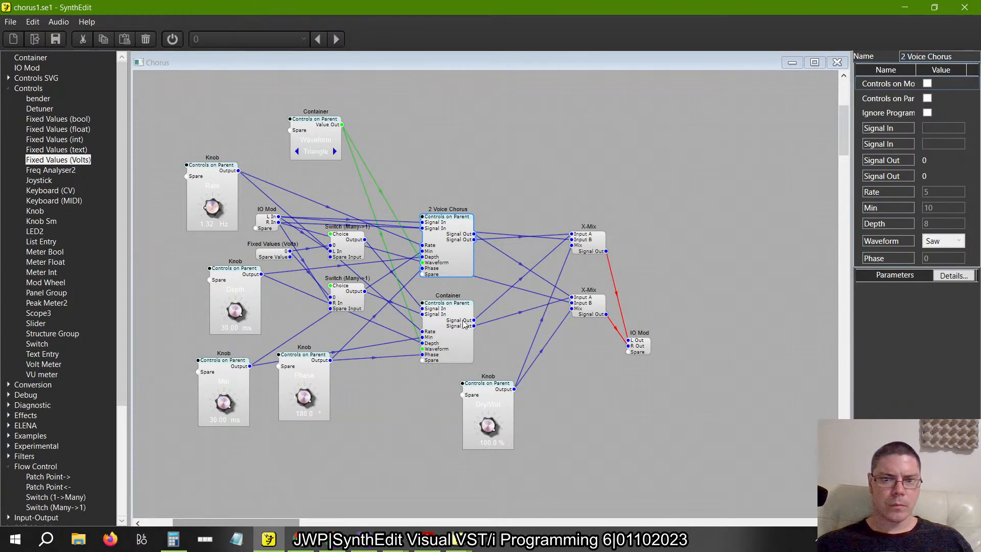
Rename the lower container as 2 Voice Chorus
{"action": "left_click", "coordinate": [440, 315]}
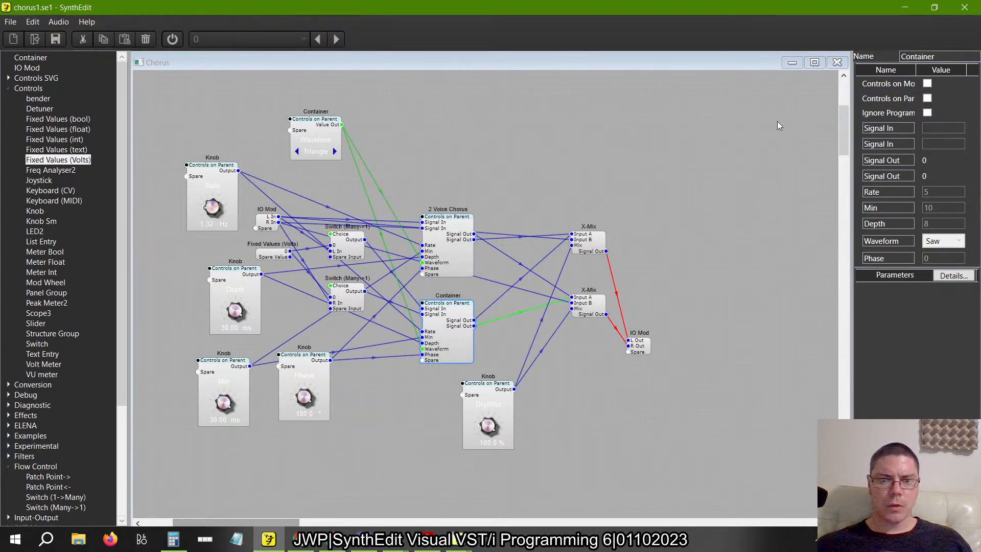
{"action": "left_click_drag", "start_coordinate": [942, 57], "coordinate": [828, 66]}
{"action": "type", "text": "2 Voice Chorus"}
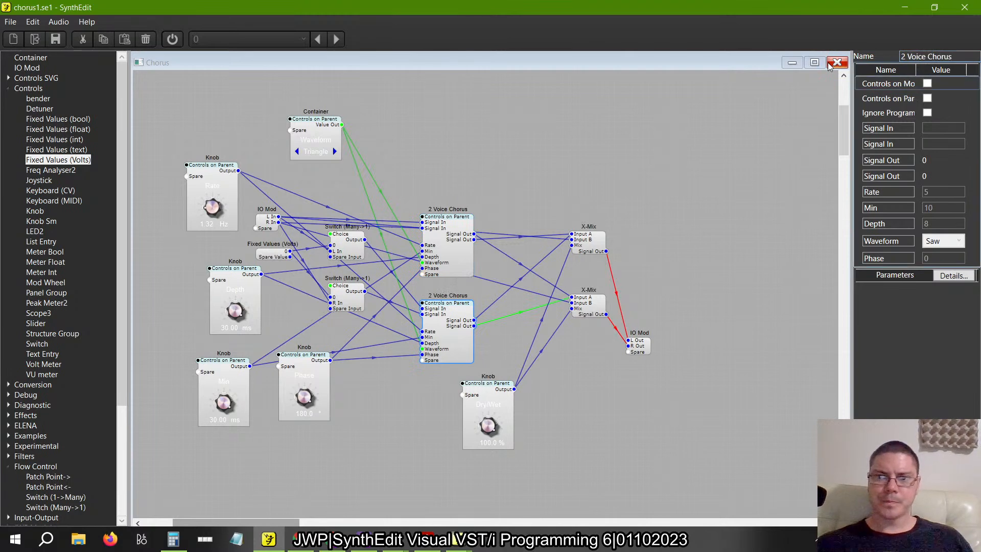
{"action": "left_click", "coordinate": [481, 149]}
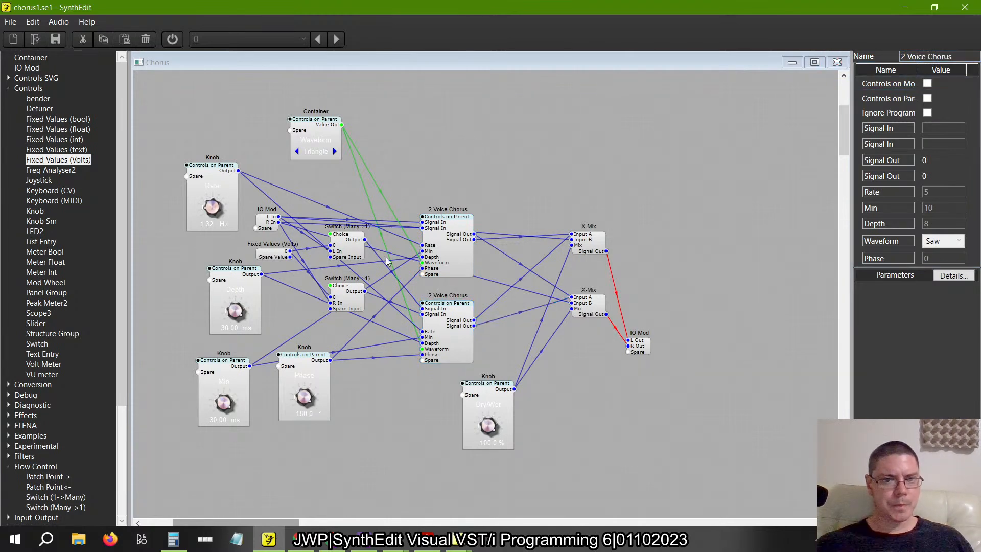
Rename the two inputs of the upper Switch (Many->1) module as 2 and 4
{"action": "left_click", "coordinate": [351, 246]}
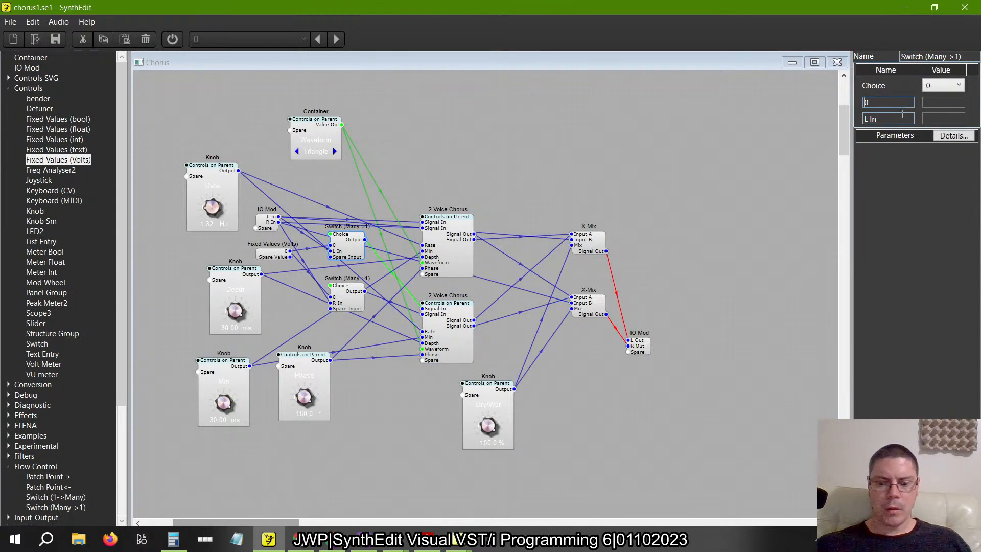
{"action": "type", "text": "2"}
{"action": "key", "text": "Return"}
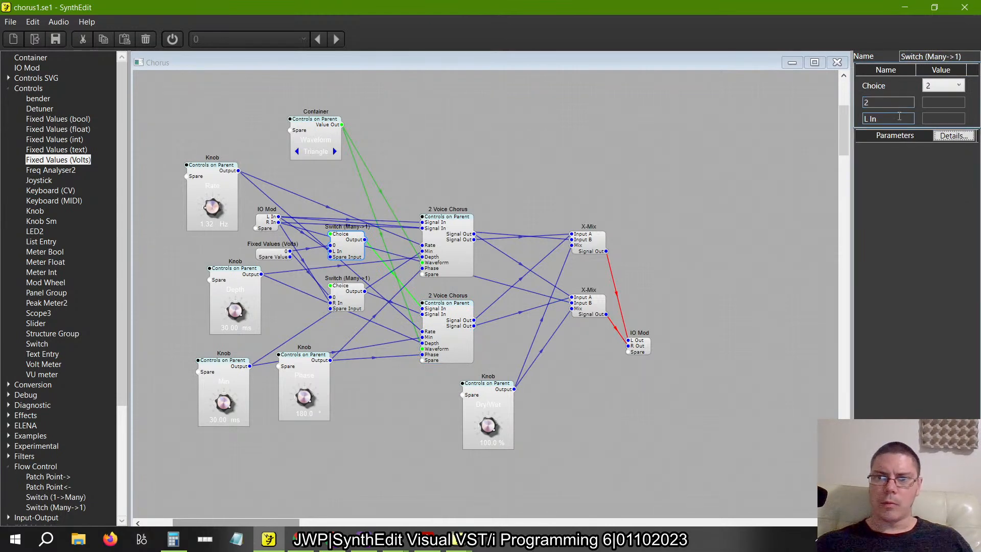
{"action": "left_click_drag", "start_coordinate": [900, 118], "coordinate": [766, 105]}
{"action": "type", "text": "4"}
{"action": "key", "text": "Return"}
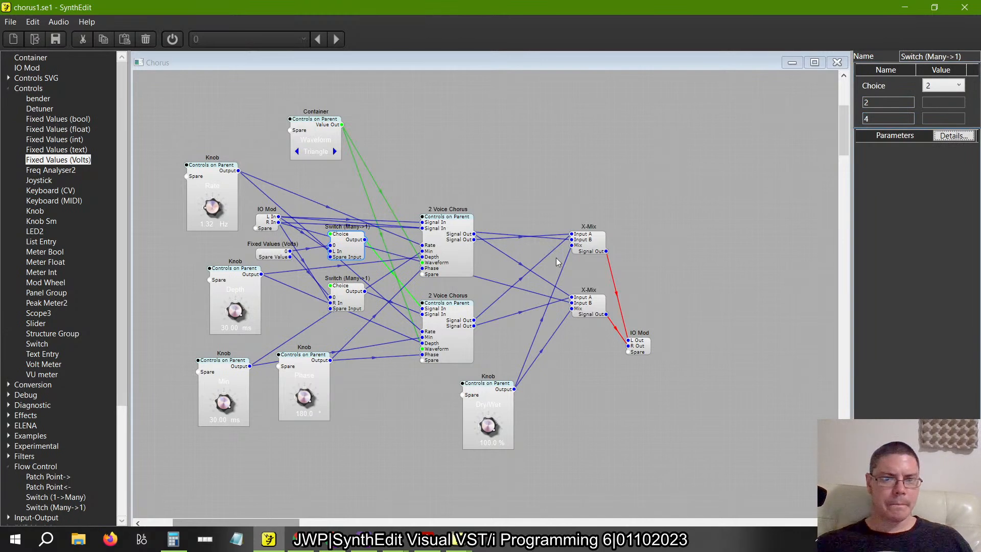
Rename the two inputs of the lower Switch (Many->1) module as 2 and 4
{"action": "left_click", "coordinate": [352, 303]}
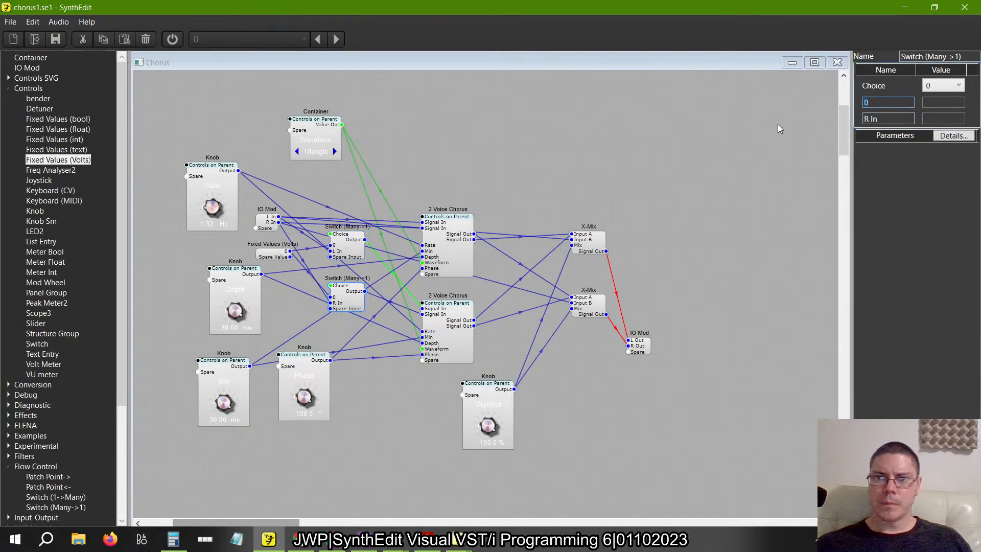
{"action": "key", "text": "Tab"}
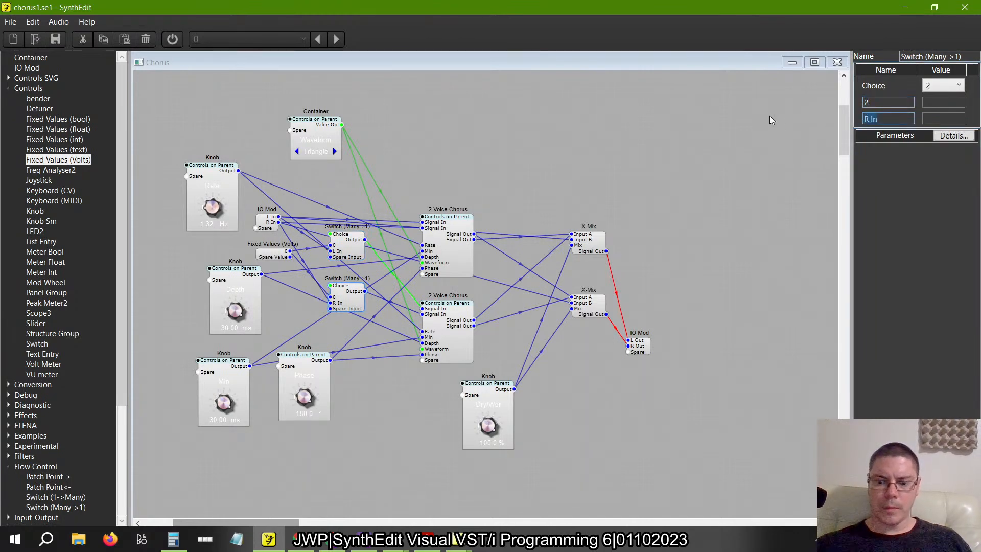
{"action": "type", "text": "4"}
{"action": "key", "text": "Tab"}
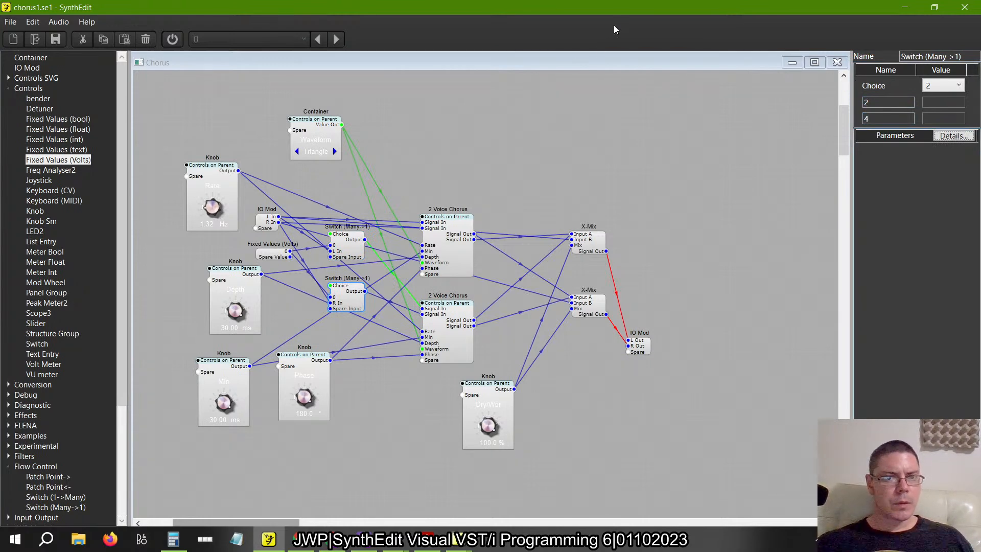
{"action": "left_click", "coordinate": [484, 150]}
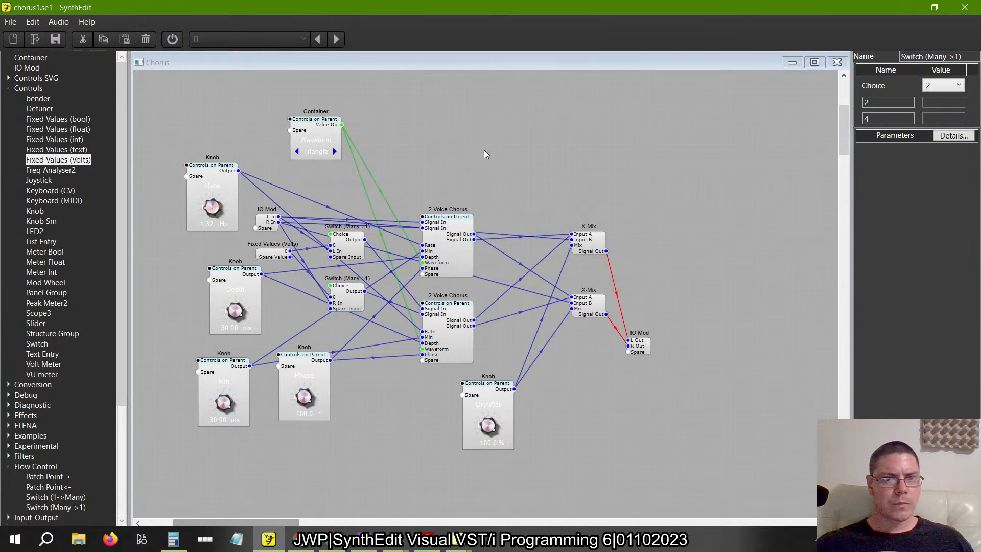
Move the Waveform container above the chorus containers, place a copy of it beside it above the switches, and check the book's figure
{"action": "left_click_drag", "start_coordinate": [310, 121], "coordinate": [390, 116]}
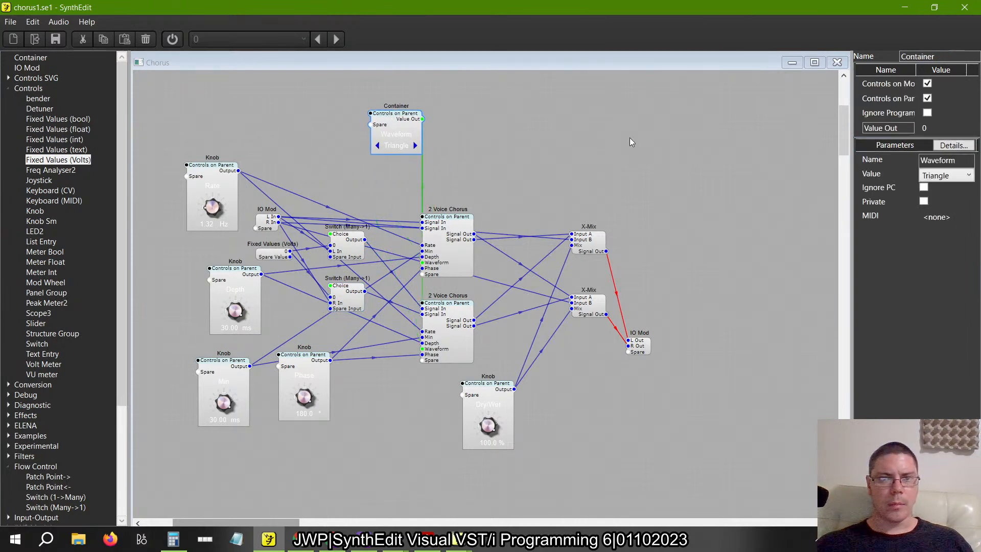
{"action": "right_click", "coordinate": [629, 137]}
{"action": "left_click", "coordinate": [656, 168]}
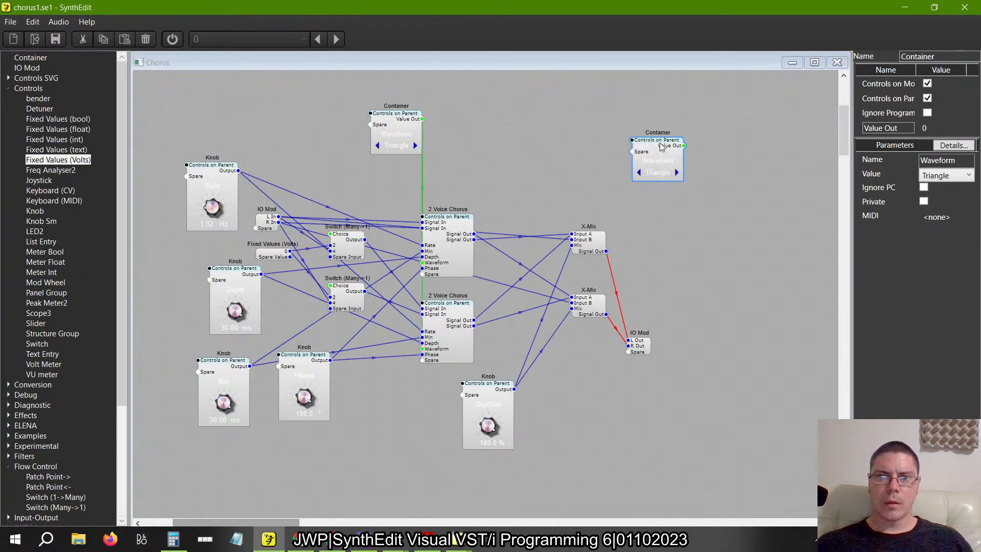
{"action": "left_click_drag", "start_coordinate": [662, 145], "coordinate": [307, 118]}
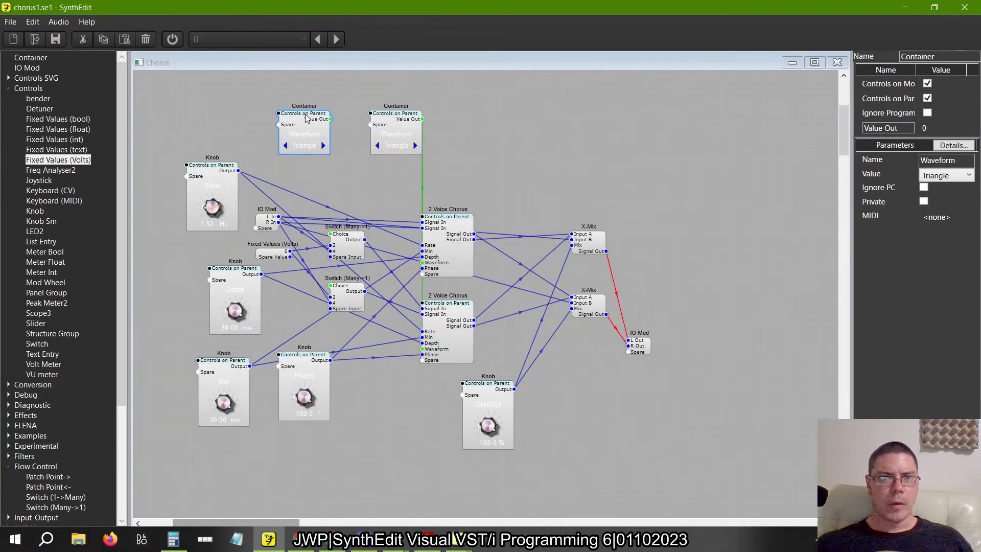
{"action": "key", "text": "alt+Tab"}
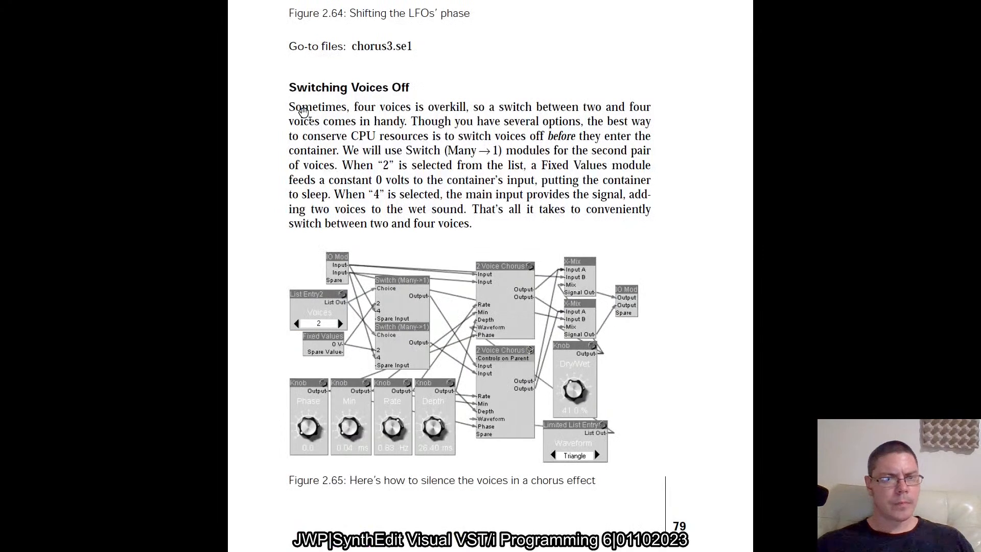
{"action": "key", "text": "alt+Tab"}
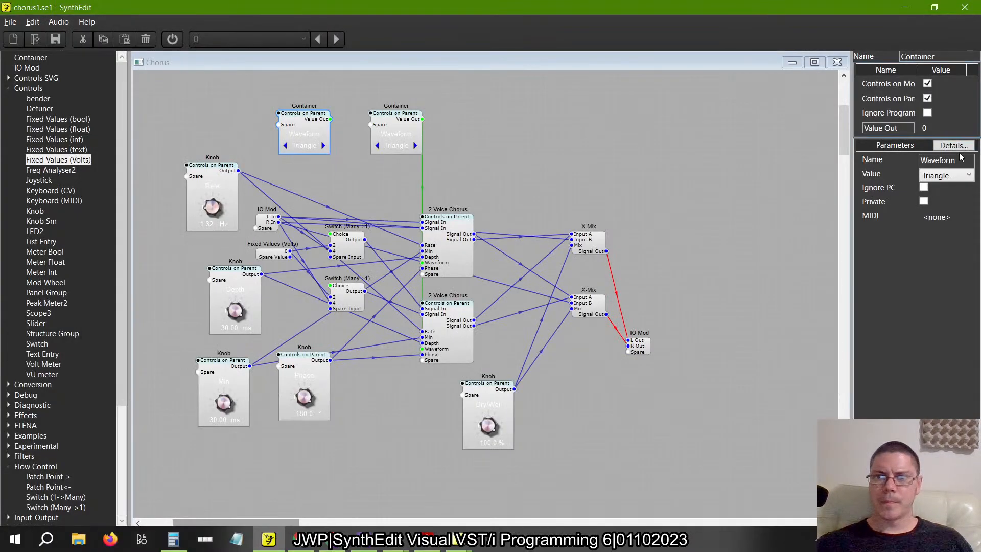
Connect the copied list container's Value Out to the Switch (Many->1) Choice input and name its parameter Voices
{"action": "left_click_drag", "start_coordinate": [960, 159], "coordinate": [823, 153]}
{"action": "type", "text": "Voices"}
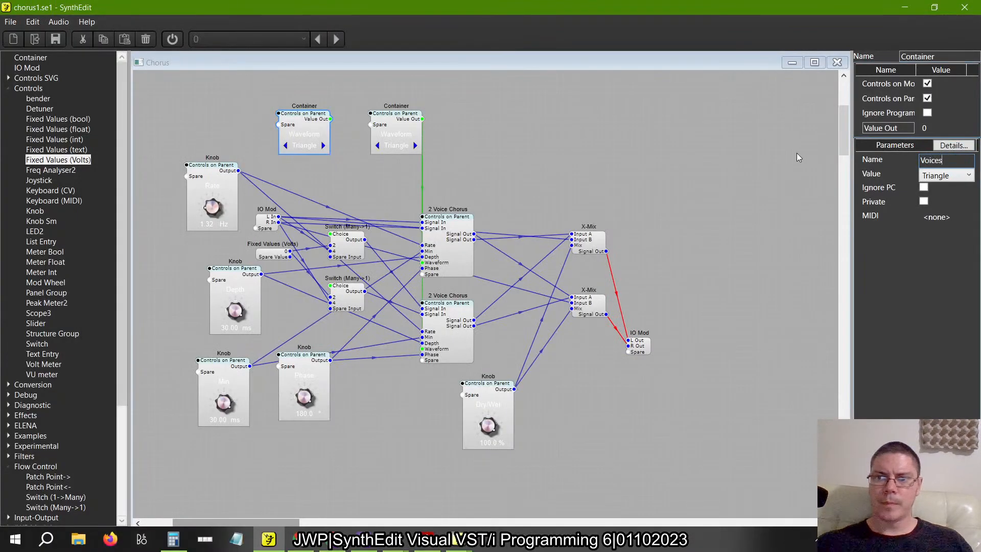
{"action": "key", "text": "Tab"}
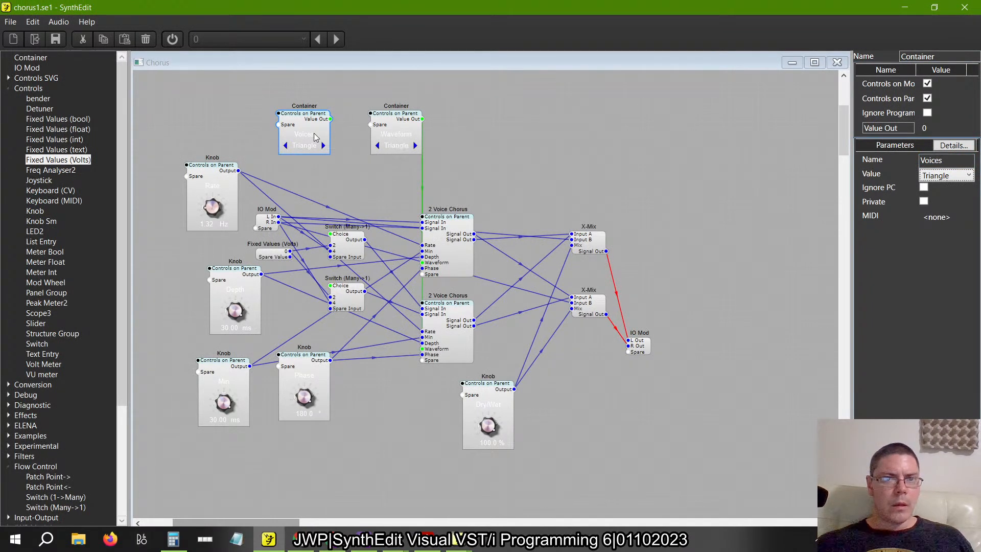
{"action": "left_click_drag", "start_coordinate": [331, 122], "coordinate": [331, 234]}
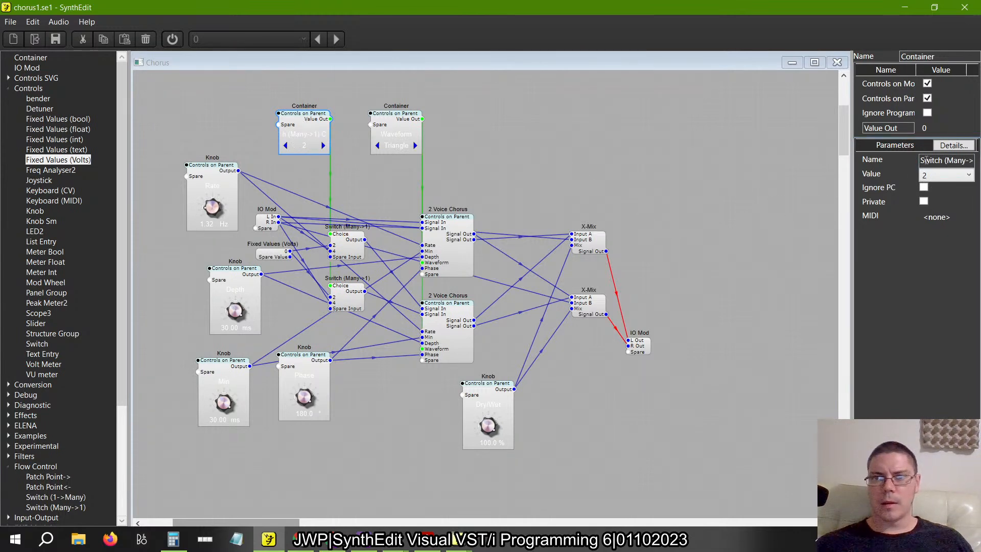
{"action": "triple_click", "coordinate": [926, 160]}
{"action": "type", "text": "Voices"}
{"action": "key", "text": "Tab"}
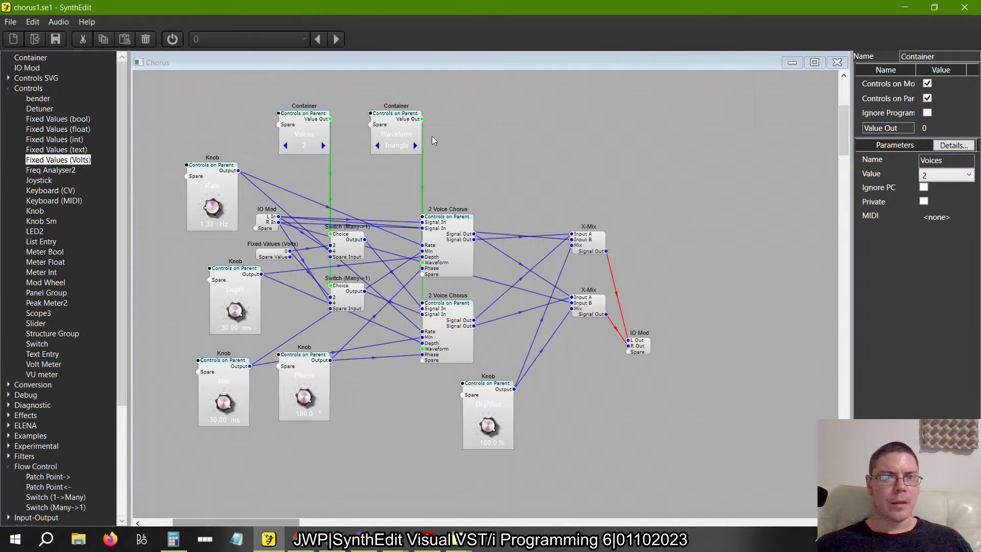
Set the Voices selector to 4 and open the structure of its container
{"action": "double_click", "coordinate": [325, 146]}
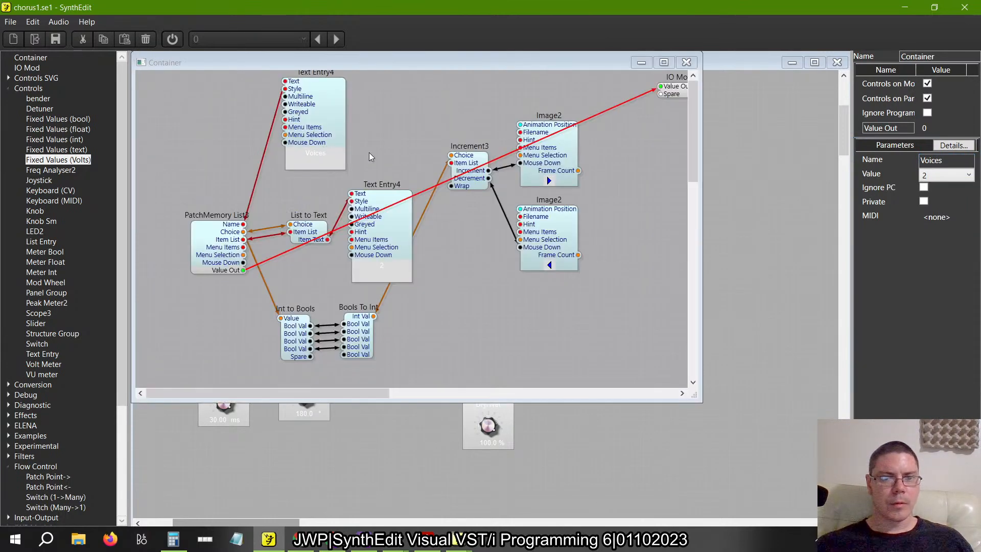
{"action": "left_click", "coordinate": [690, 62]}
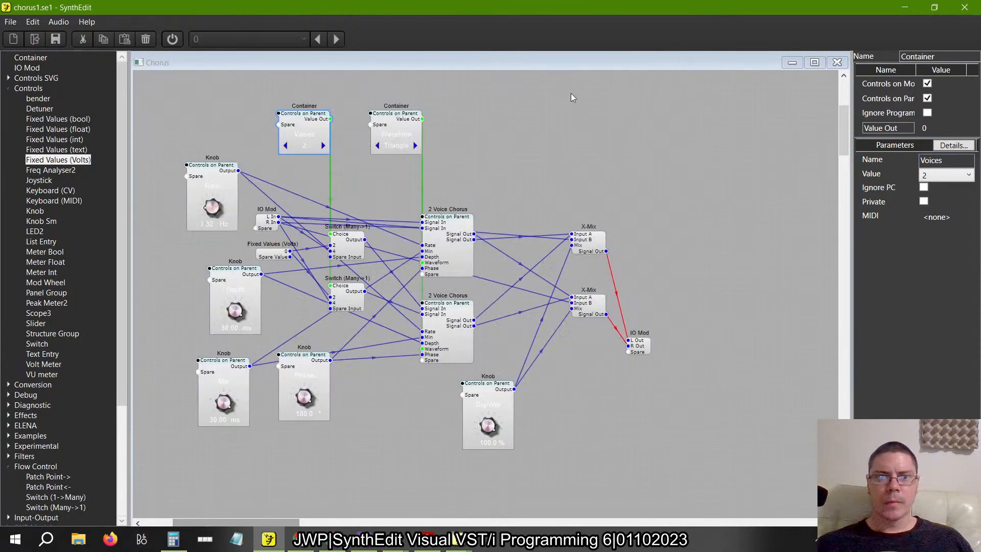
{"action": "double_click", "coordinate": [324, 148]}
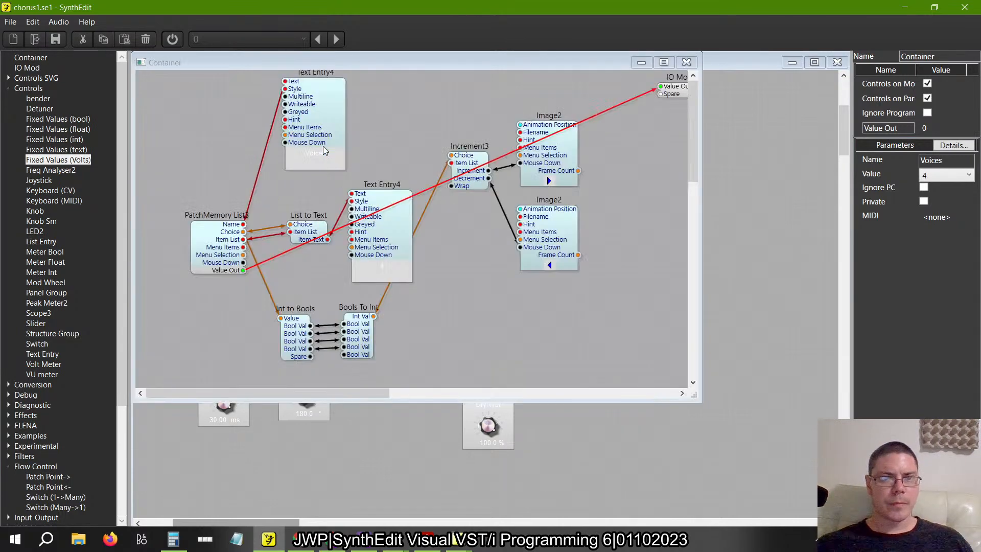
{"action": "left_click", "coordinate": [687, 64]}
{"action": "double_click", "coordinate": [305, 149]}
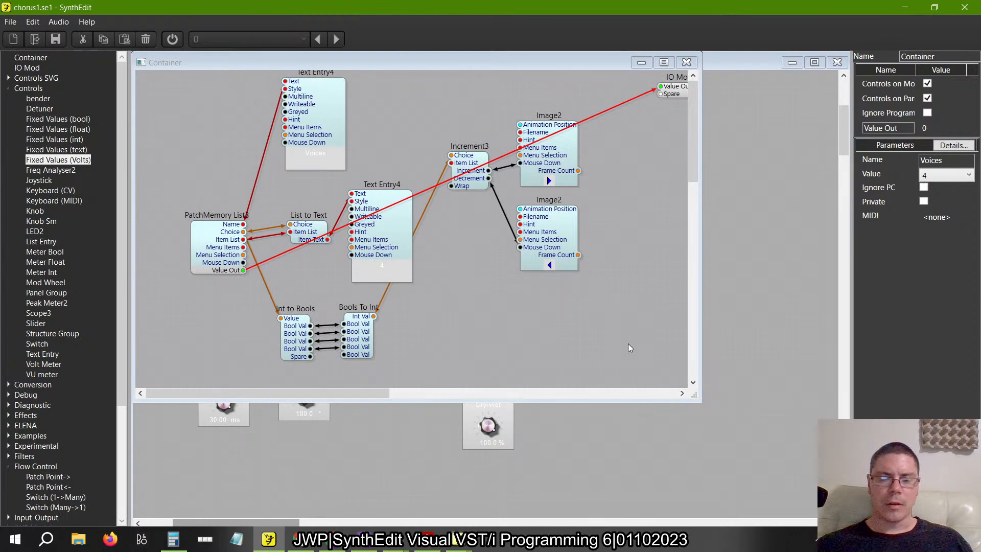
Close the Voices container, switch to chorus1 in the older SynthEdit, and examine the options in the Limited List Entry's waveform list
{"action": "left_click", "coordinate": [687, 62]}
{"action": "key", "text": "alt+Tab"}
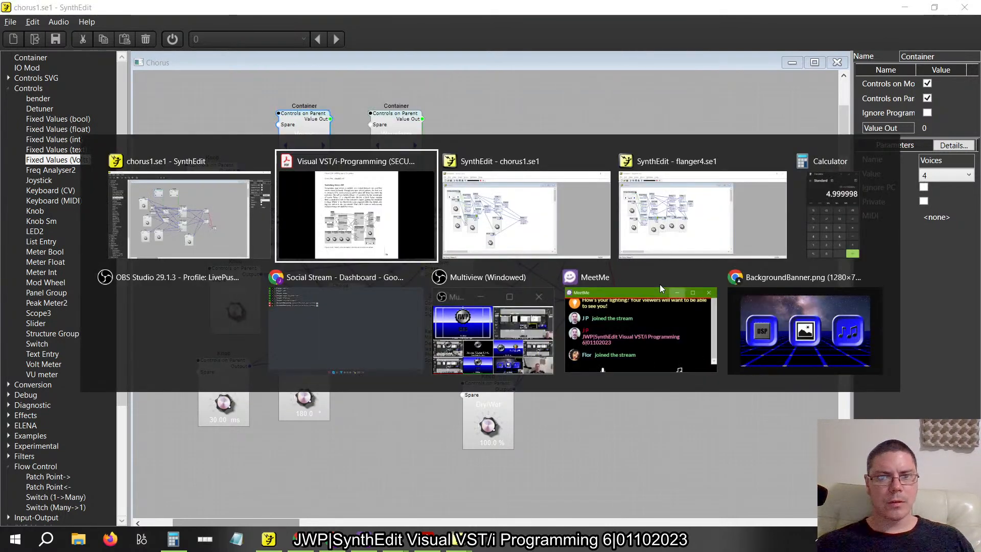
{"action": "key", "text": "alt+Tab"}
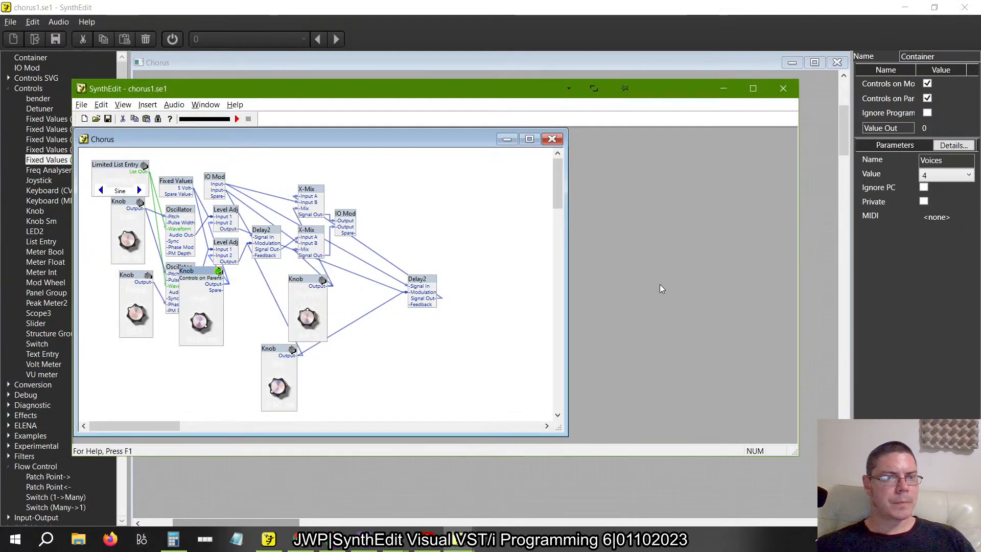
{"action": "left_click", "coordinate": [122, 194]}
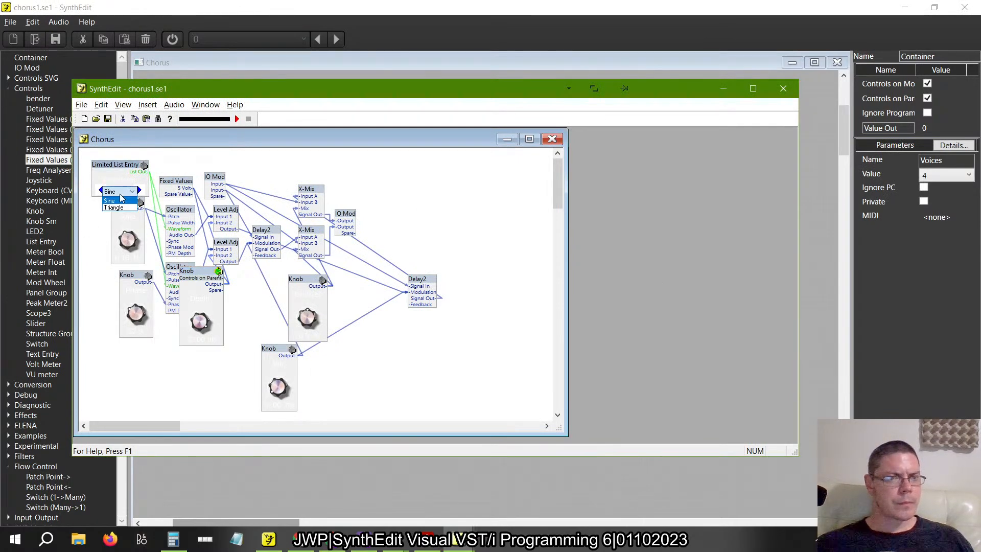
{"action": "left_click", "coordinate": [459, 244]}
{"action": "left_click", "coordinate": [552, 139]}
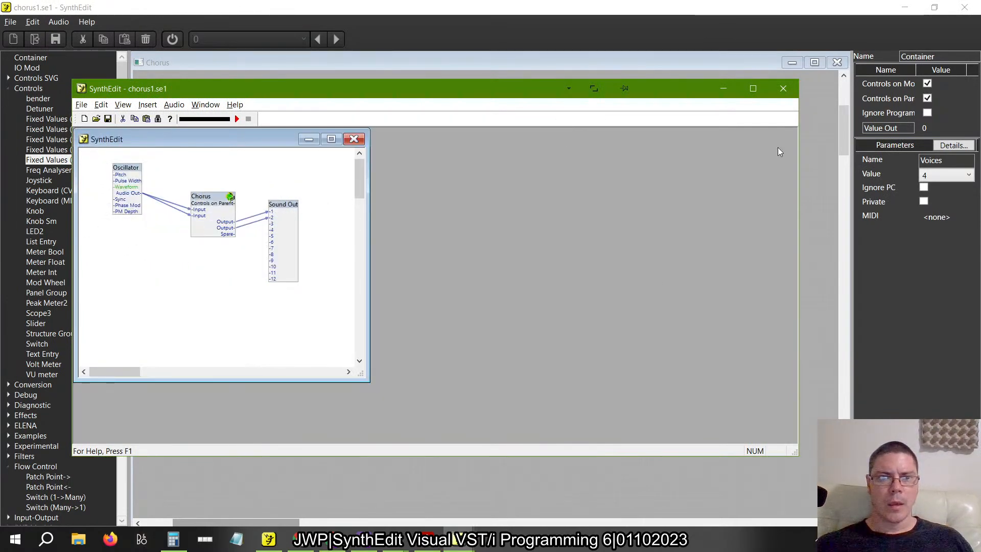
{"action": "left_click", "coordinate": [783, 88]}
{"action": "left_click", "coordinate": [494, 304]}
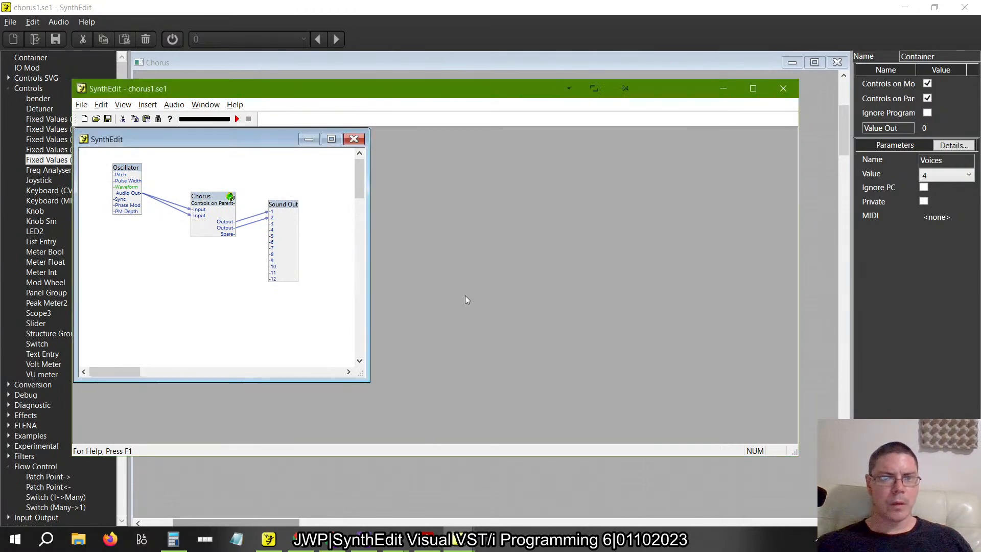
{"action": "left_click", "coordinate": [81, 104]}
{"action": "left_click", "coordinate": [94, 131]}
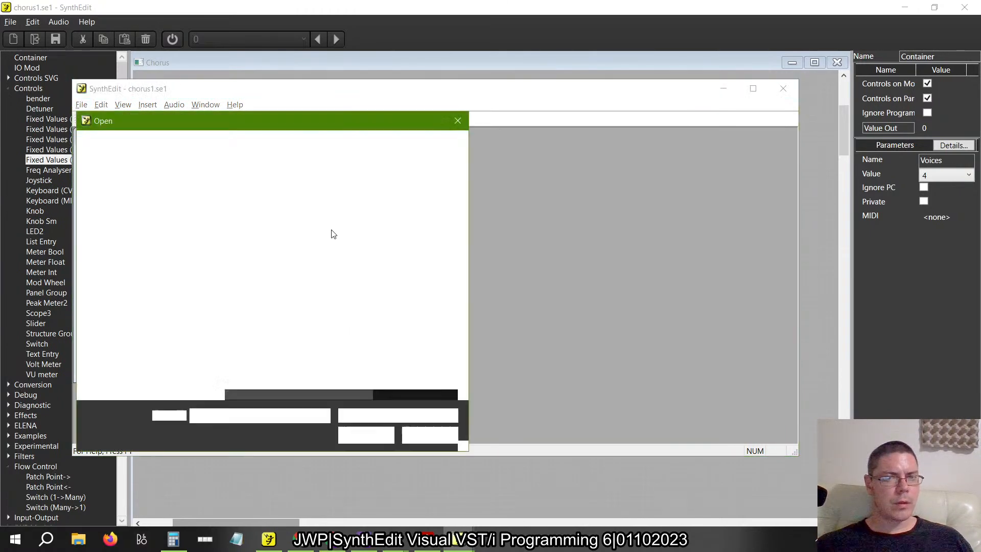
{"action": "left_click", "coordinate": [459, 121]}
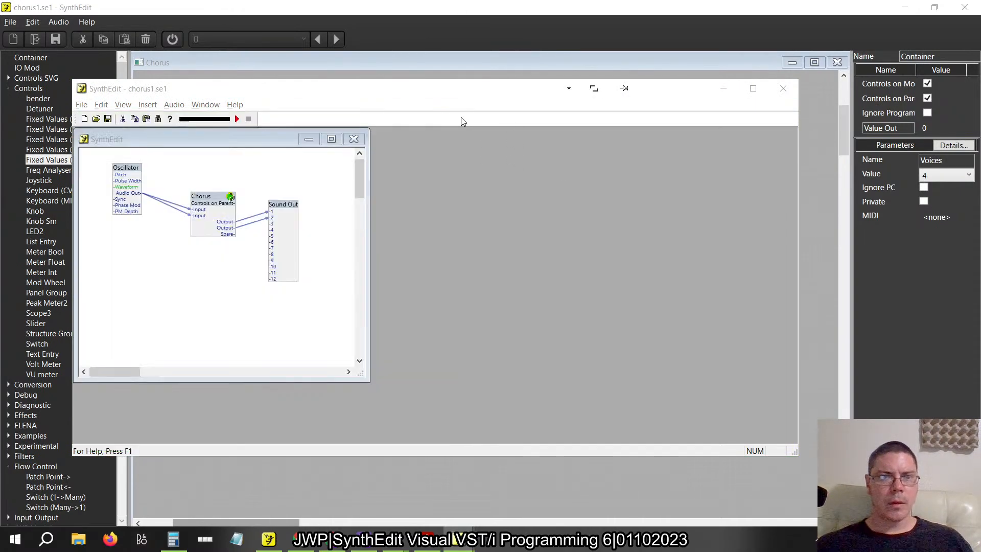
Return to chorus1 in the newer SynthEdit and open the Waveform container's structure, selecting the Text Entry4 that shows Triangle
{"action": "left_click", "coordinate": [636, 19]}
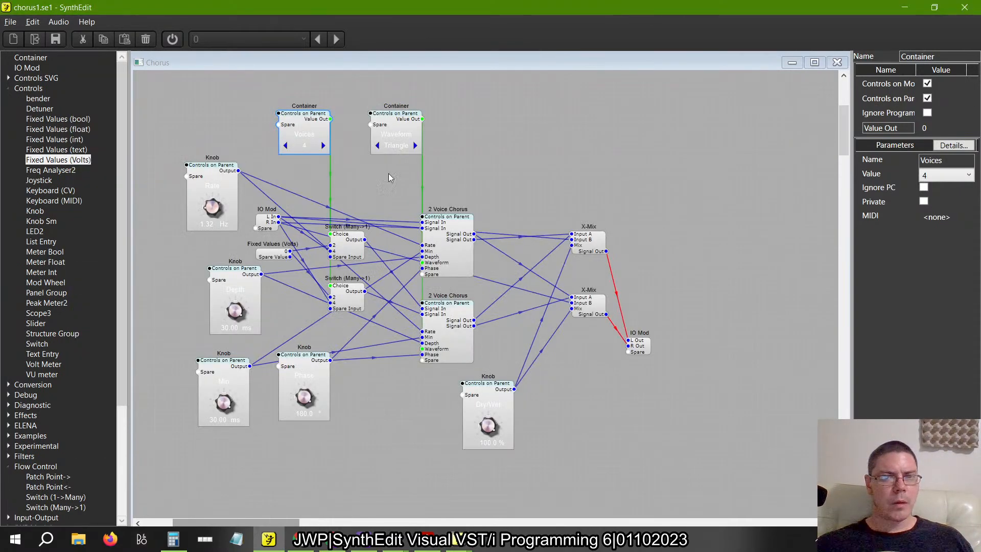
{"action": "left_click", "coordinate": [400, 147]}
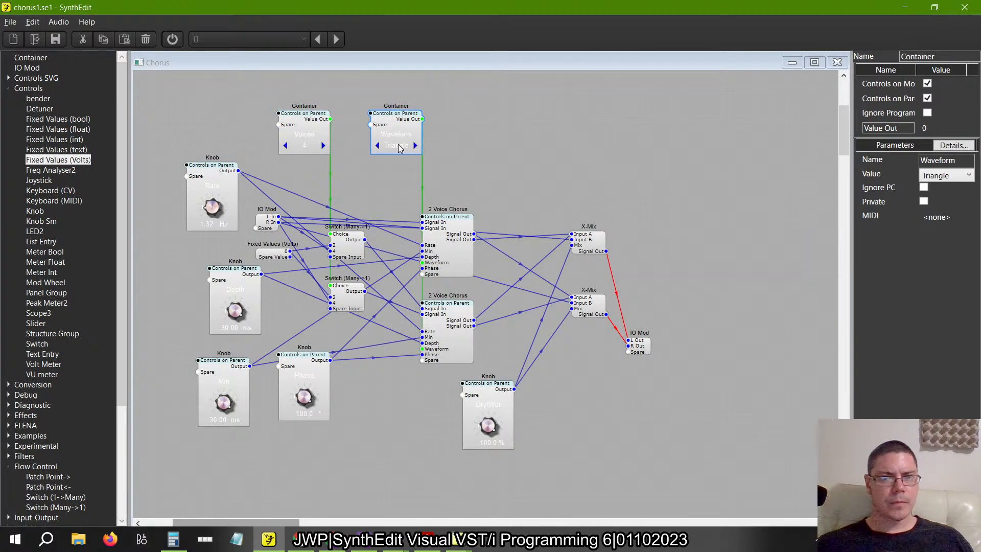
{"action": "double_click", "coordinate": [399, 147]}
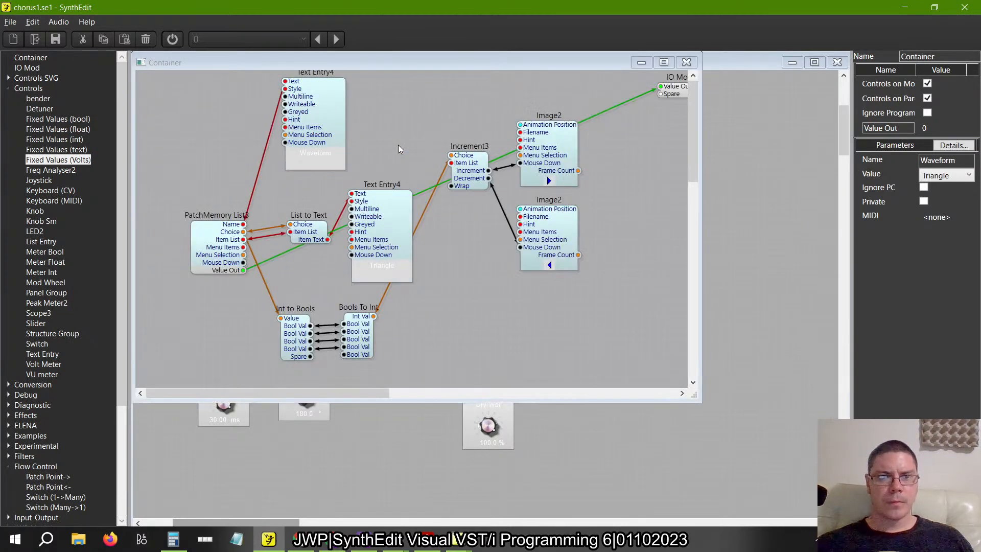
{"action": "left_click", "coordinate": [367, 222]}
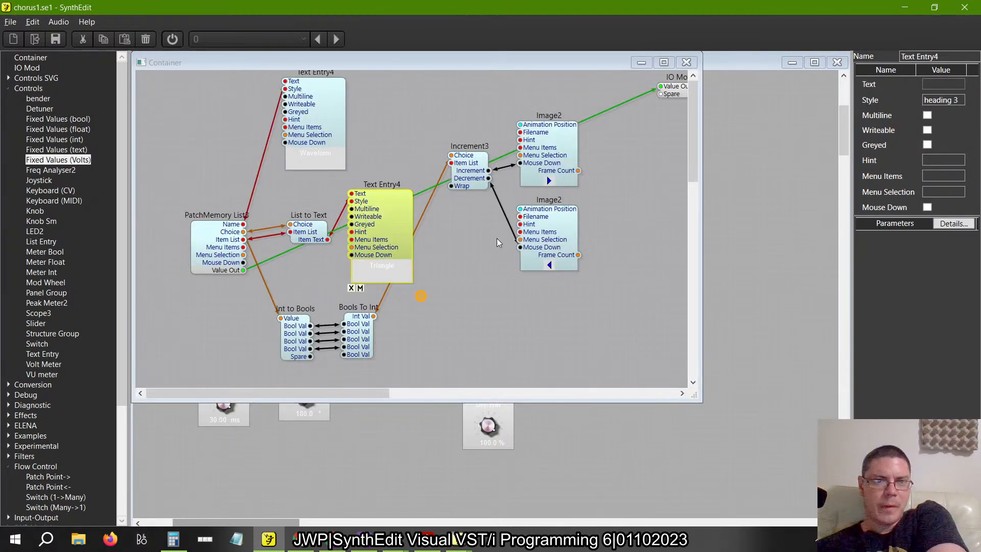
Collapse the Controls and Flow Control module categories and expand Sub-Controls to show its modules
{"action": "left_click", "coordinate": [11, 89]}
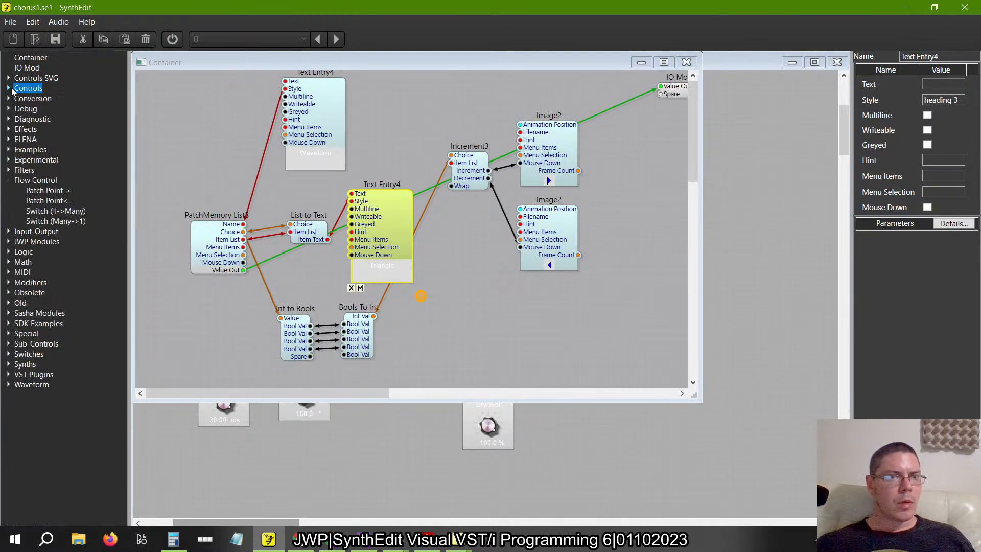
{"action": "left_click", "coordinate": [8, 180]}
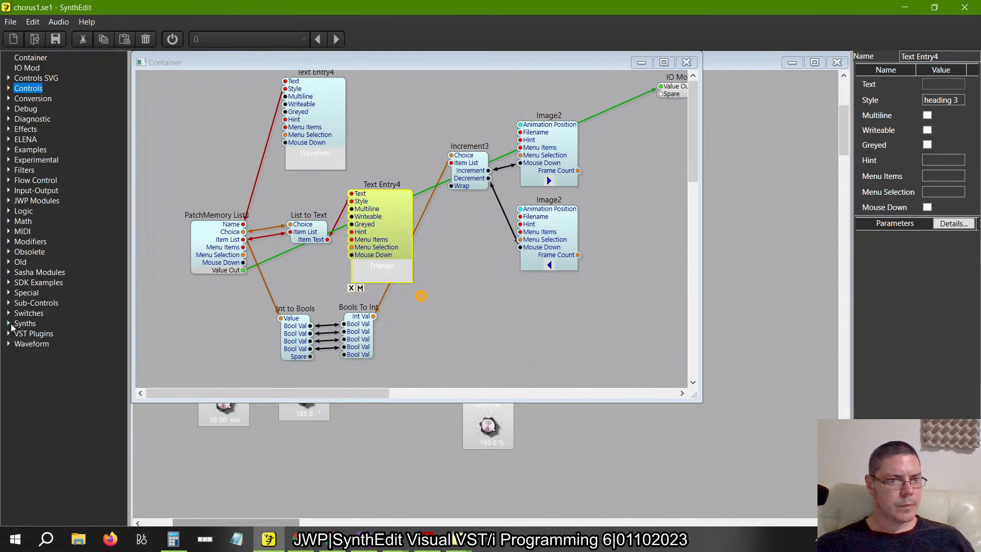
{"action": "left_click", "coordinate": [8, 303]}
{"action": "scroll", "coordinate": [45, 303], "scroll_direction": "down", "scroll_amount": 7}
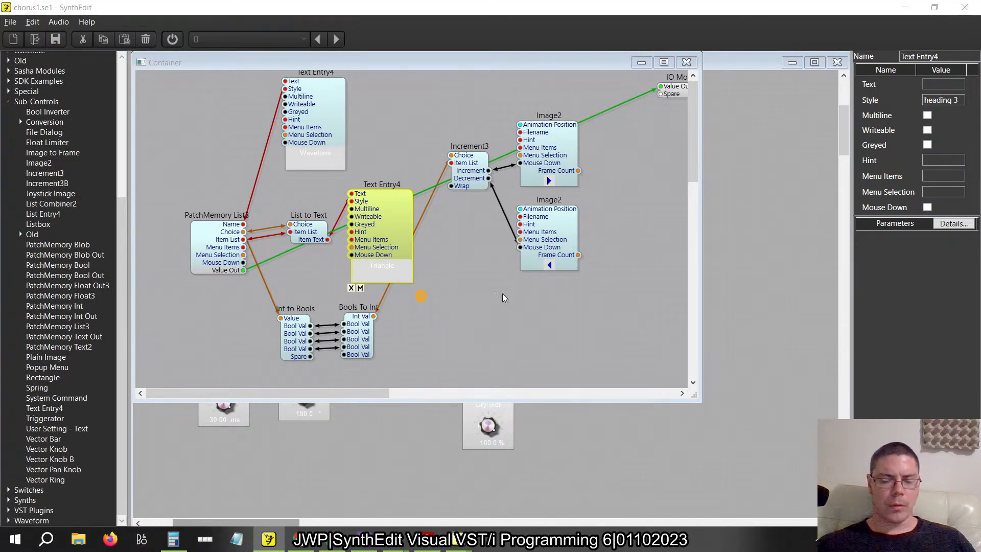
Reload flanger4 in the older SynthEdit without saving changes and examine the waveform options on its panel
{"action": "key", "text": "alt+Tab"}
{"action": "key", "text": "alt+Tab"}
{"action": "key", "text": "alt+Tab"}
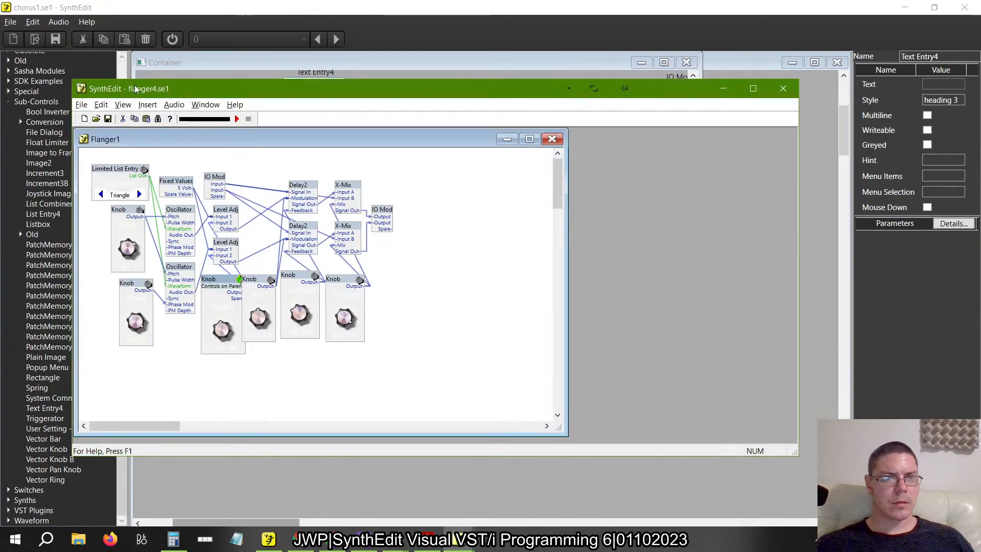
{"action": "left_click", "coordinate": [82, 104]}
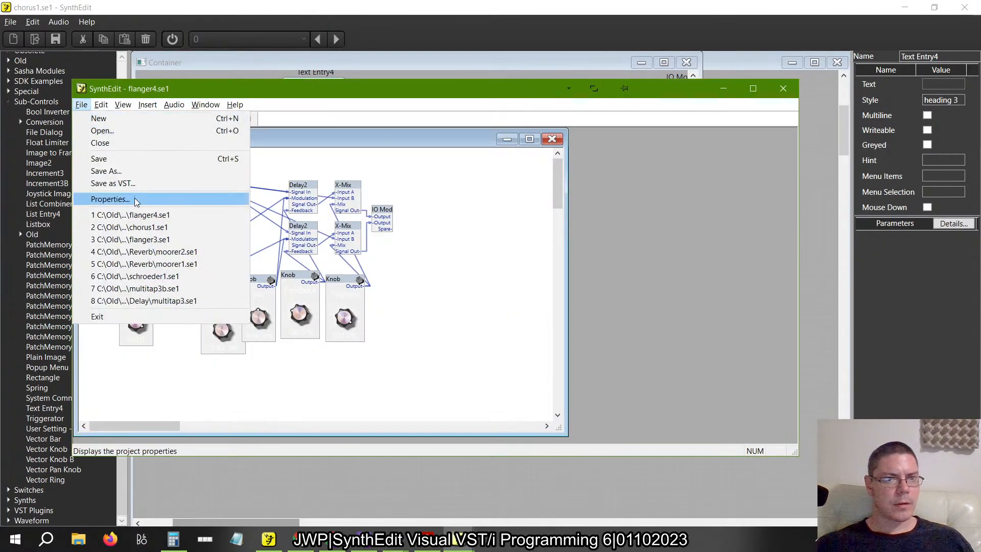
{"action": "left_click", "coordinate": [129, 215]}
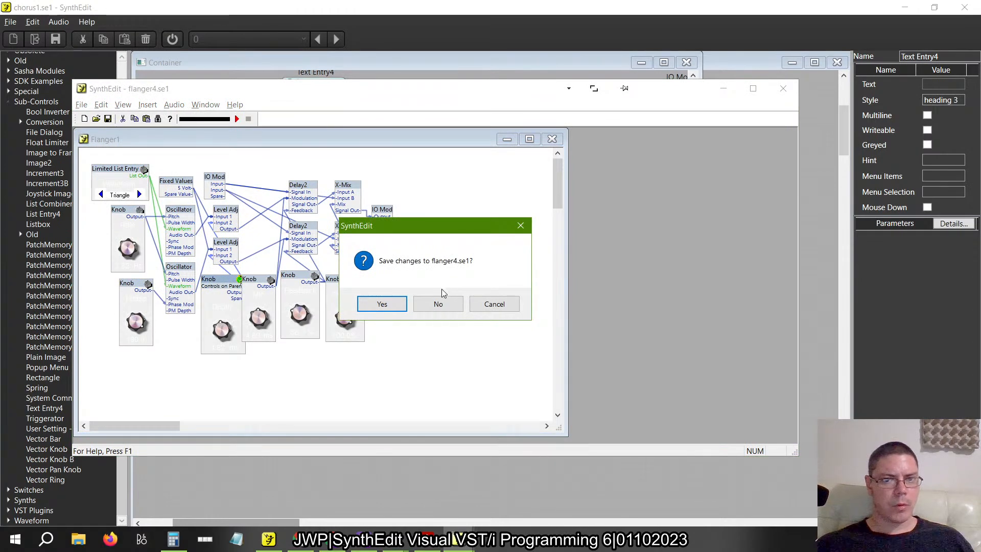
{"action": "left_click", "coordinate": [438, 304]}
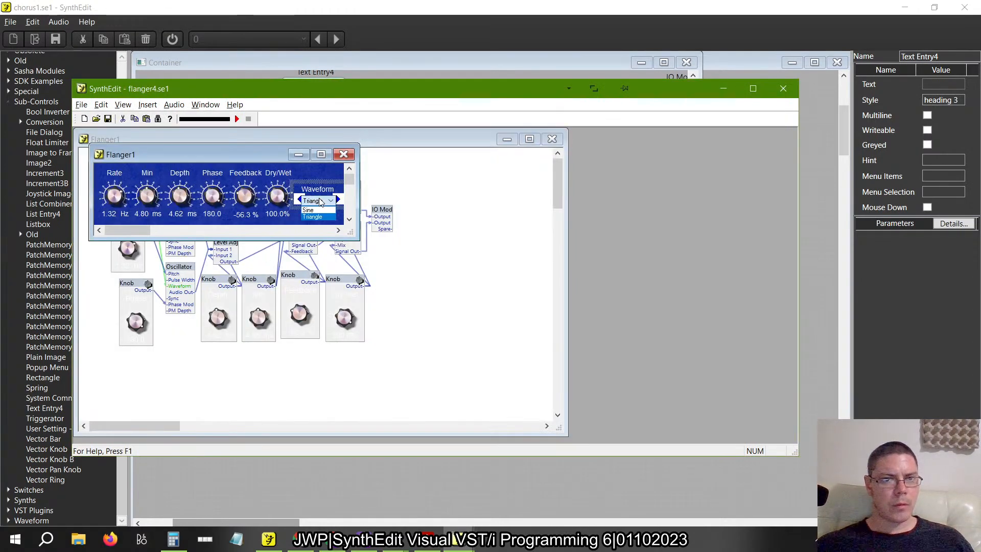
Return to the newer SynthEdit's chorus1 project and add a List Entry4 module to the Waveform container, near Increment3
{"action": "key", "text": "alt+Tab"}
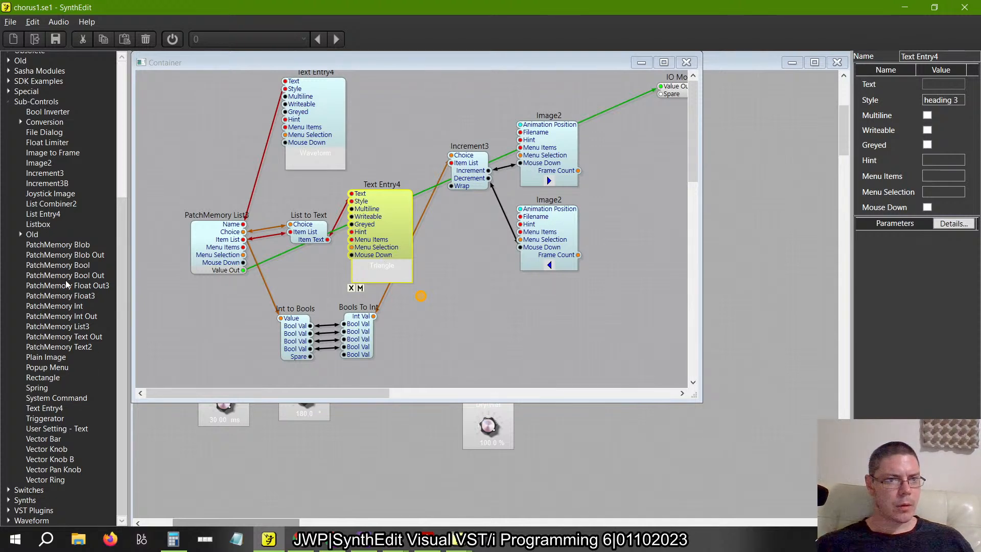
{"action": "left_click_drag", "start_coordinate": [43, 214], "coordinate": [407, 113]}
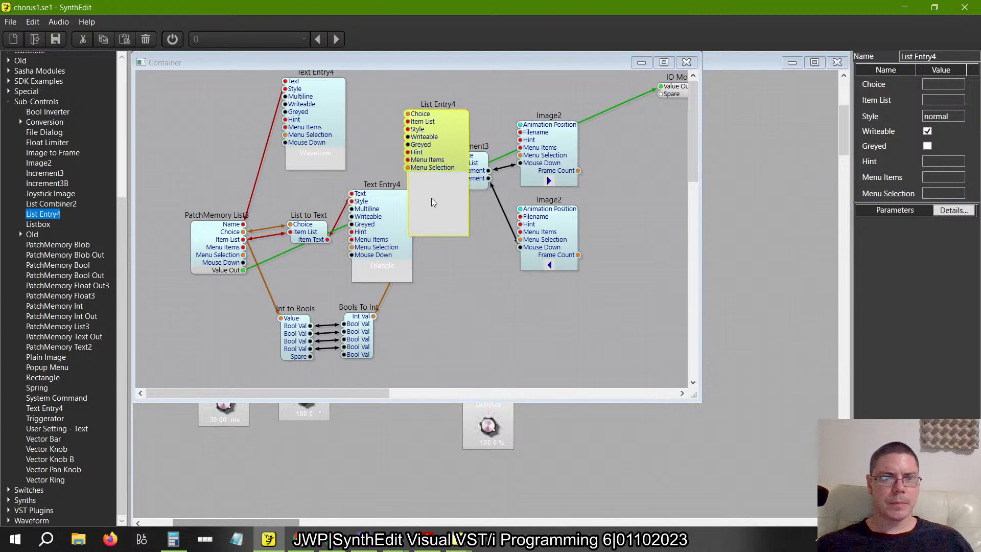
{"action": "left_click", "coordinate": [391, 247]}
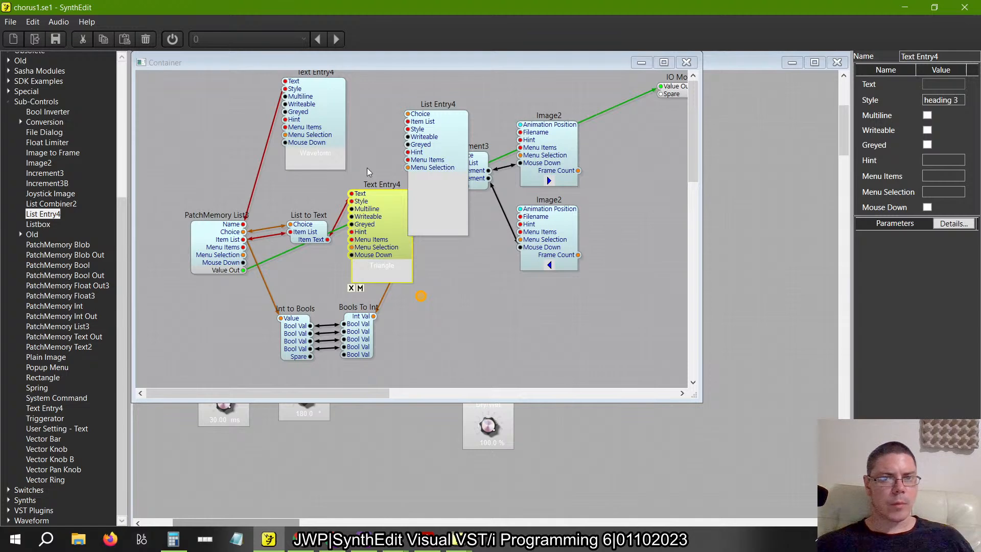
{"action": "left_click", "coordinate": [312, 256]}
Open the Waveform container for panel editing and shrink the List Entry4 box onto the Triangle text between the arrows
{"action": "right_click", "coordinate": [382, 134]}
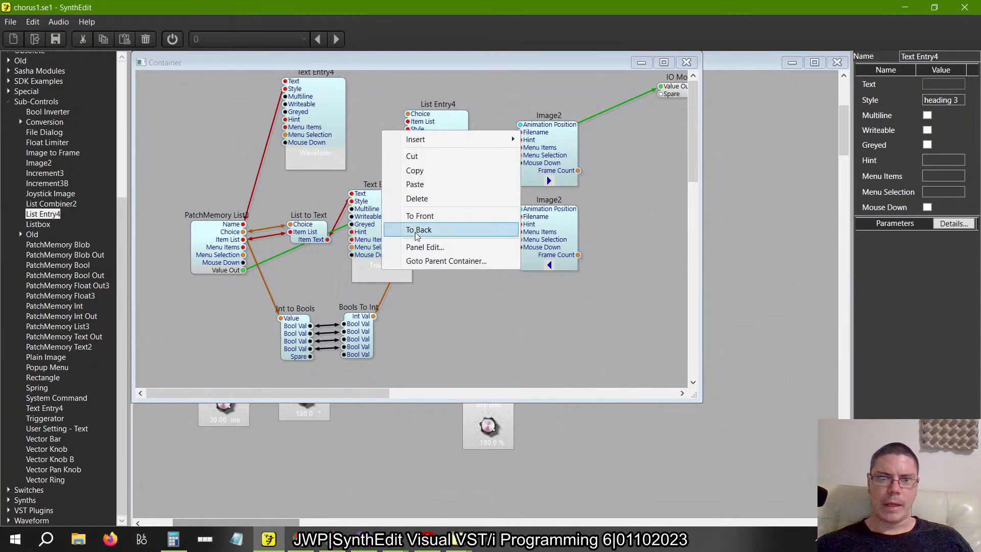
{"action": "left_click", "coordinate": [404, 246]}
{"action": "scroll", "coordinate": [350, 149], "scroll_direction": "up", "scroll_amount": 1}
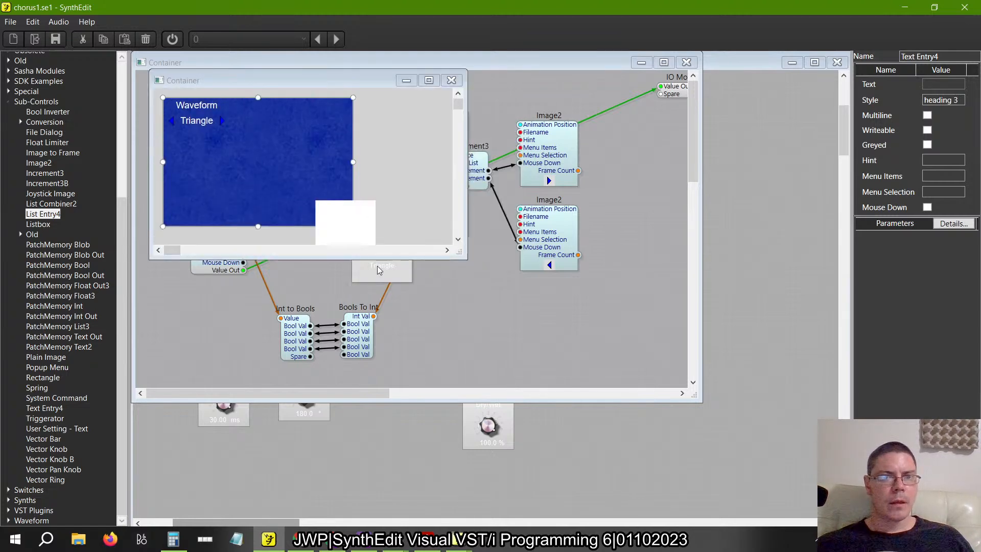
{"action": "left_click", "coordinate": [345, 204]}
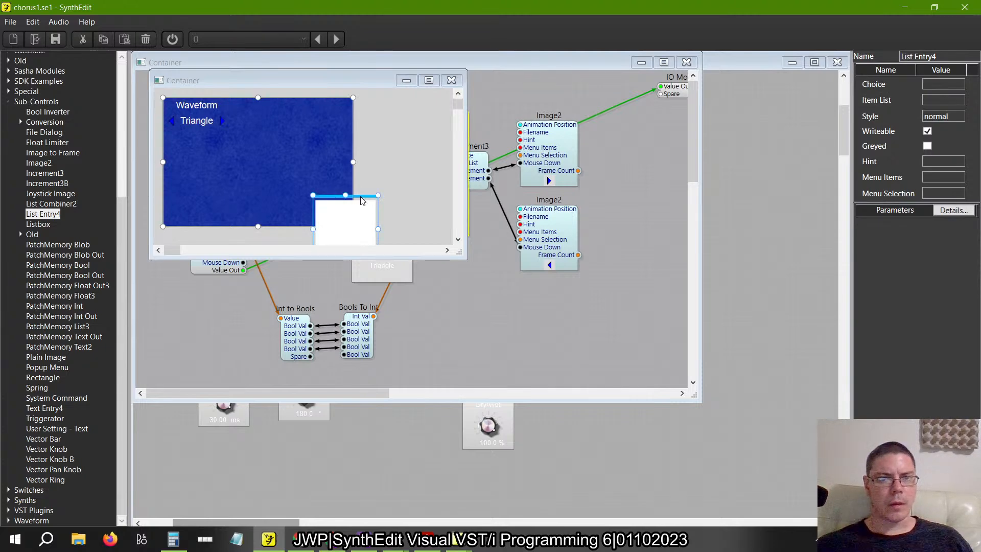
{"action": "left_click_drag", "start_coordinate": [363, 203], "coordinate": [198, 134]}
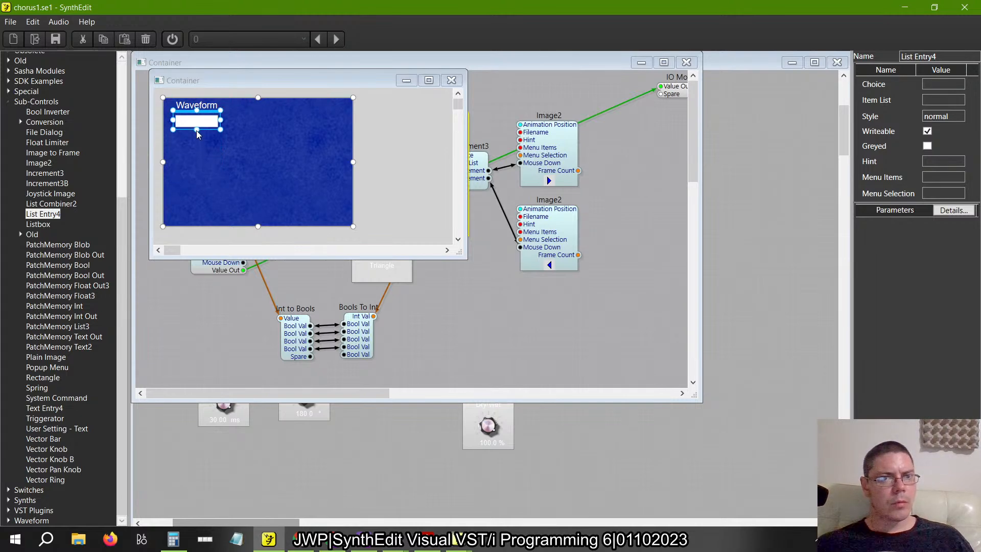
Compare the List Entry4 box with the Triangle text beneath it, then make the box slightly taller and place it back over the text
{"action": "left_click", "coordinate": [280, 135]}
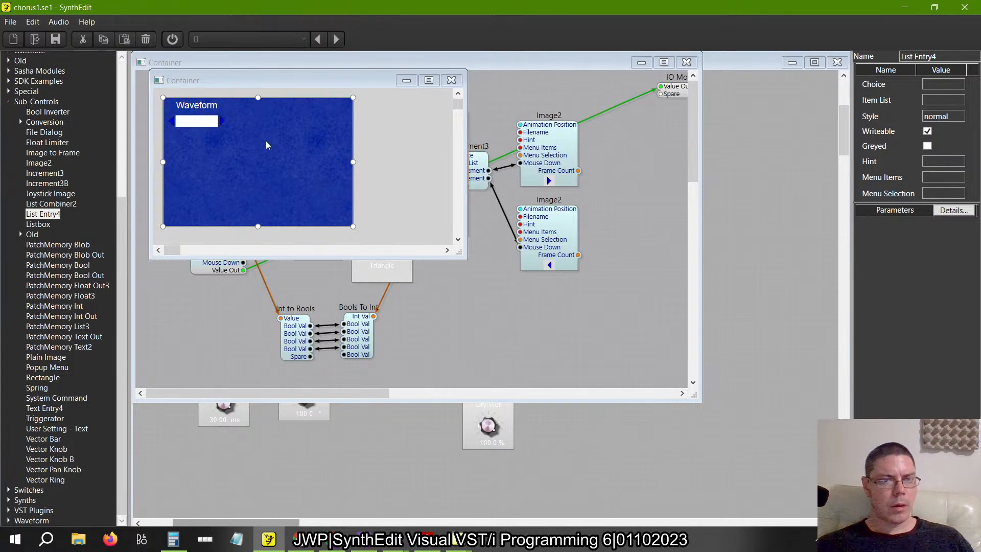
{"action": "left_click", "coordinate": [198, 125]}
{"action": "left_click_drag", "start_coordinate": [204, 112], "coordinate": [204, 142]}
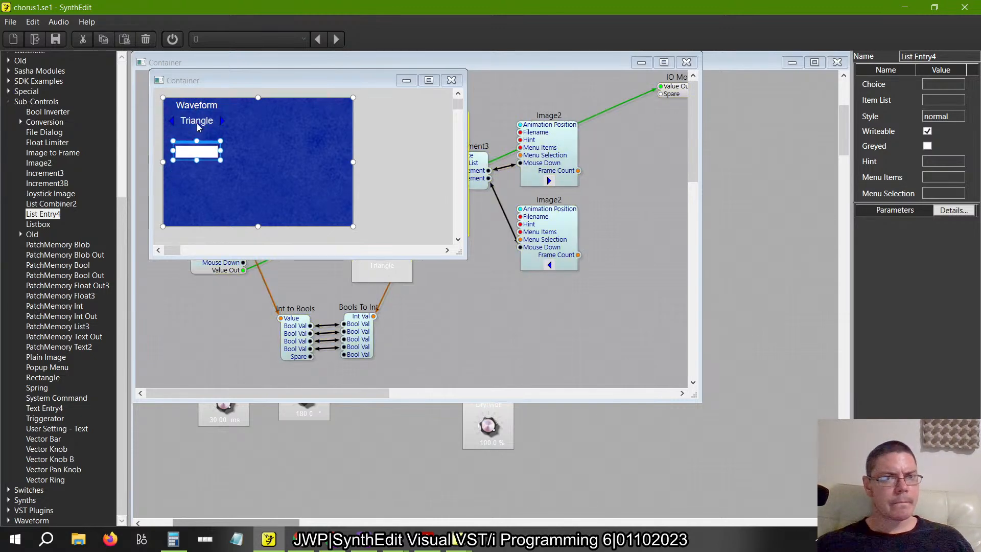
{"action": "left_click", "coordinate": [198, 126]}
{"action": "left_click", "coordinate": [205, 159]}
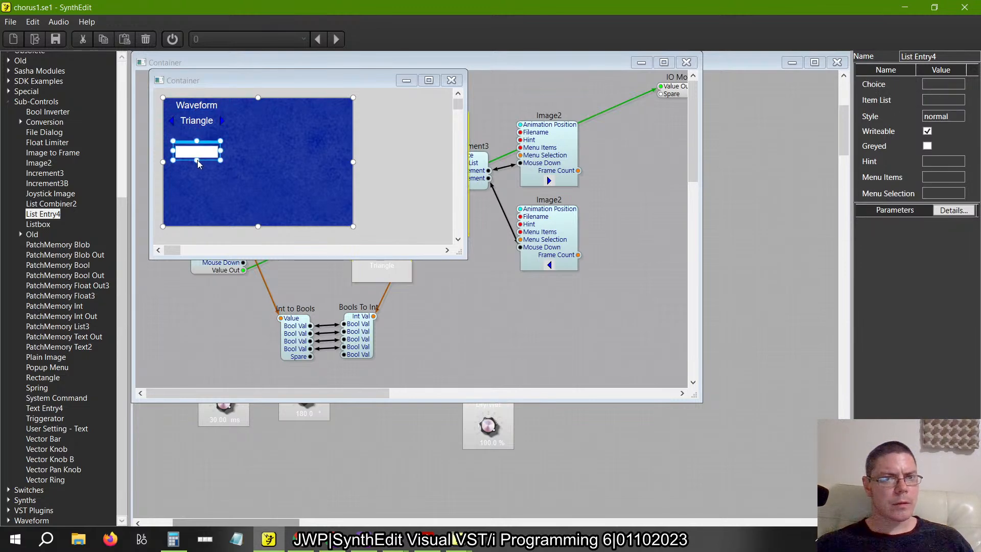
{"action": "left_click_drag", "start_coordinate": [205, 147], "coordinate": [206, 121]}
{"action": "left_click_drag", "start_coordinate": [226, 158], "coordinate": [172, 110]}
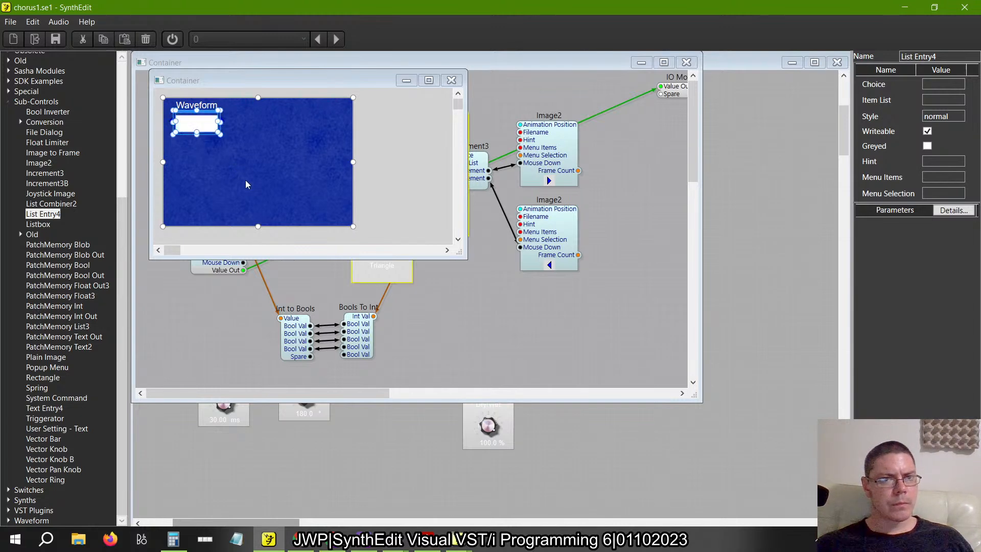
Arrange the enlarged panel editor and the narrowed Waveform structure window side by side, with the Triangle Text Entry4 selected
{"action": "scroll", "coordinate": [209, 146], "scroll_direction": "up", "scroll_amount": 3}
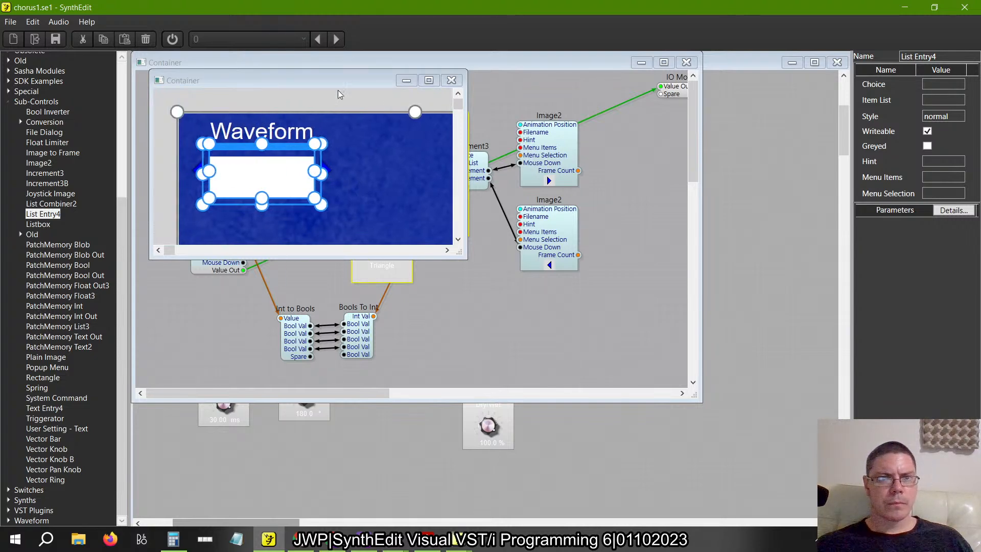
{"action": "left_click_drag", "start_coordinate": [338, 90], "coordinate": [659, 68]}
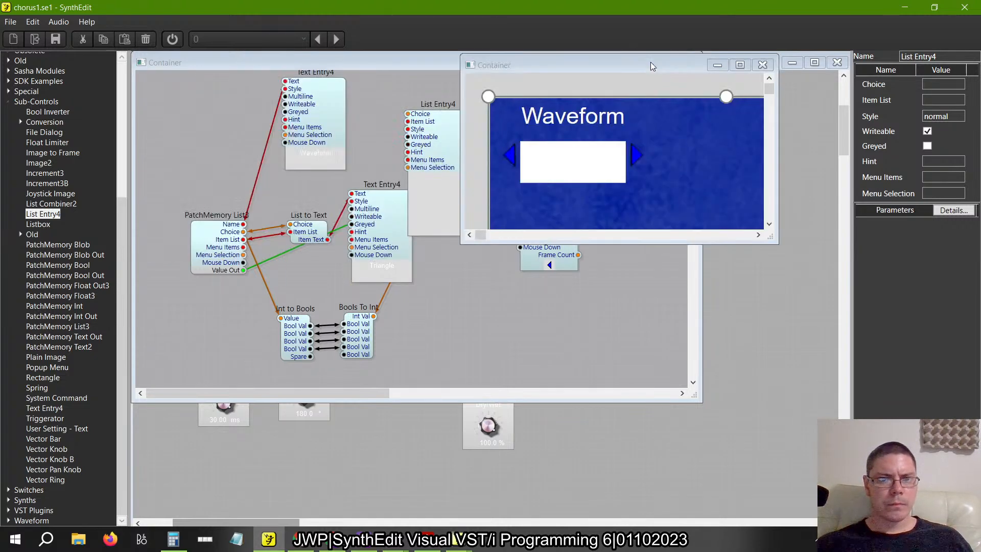
{"action": "left_click", "coordinate": [584, 153]}
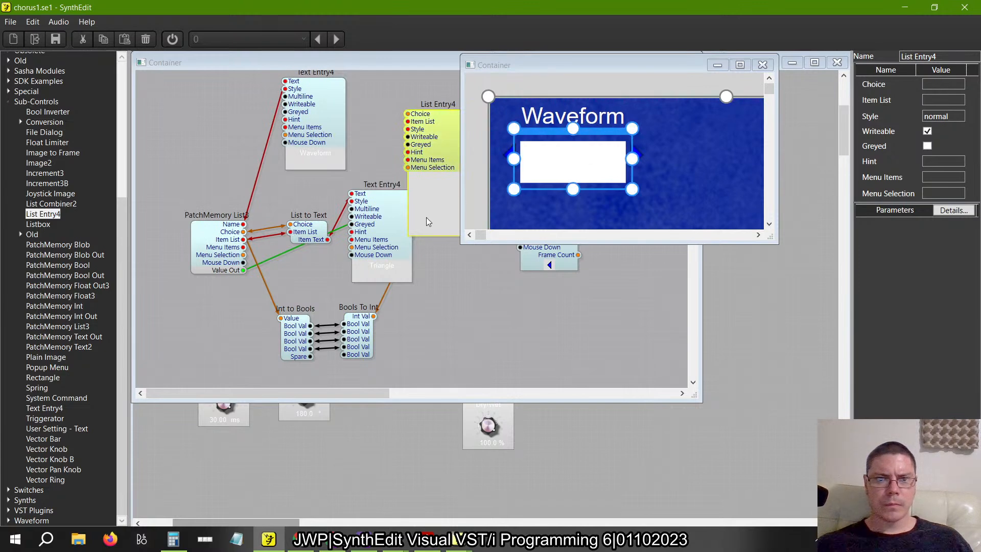
{"action": "left_click", "coordinate": [384, 217]}
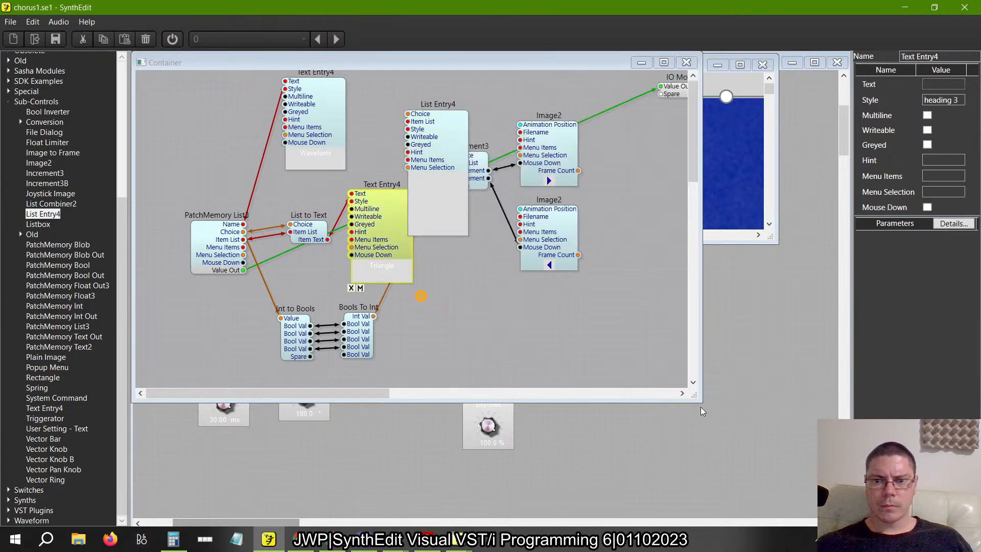
{"action": "left_click_drag", "start_coordinate": [695, 398], "coordinate": [419, 415]}
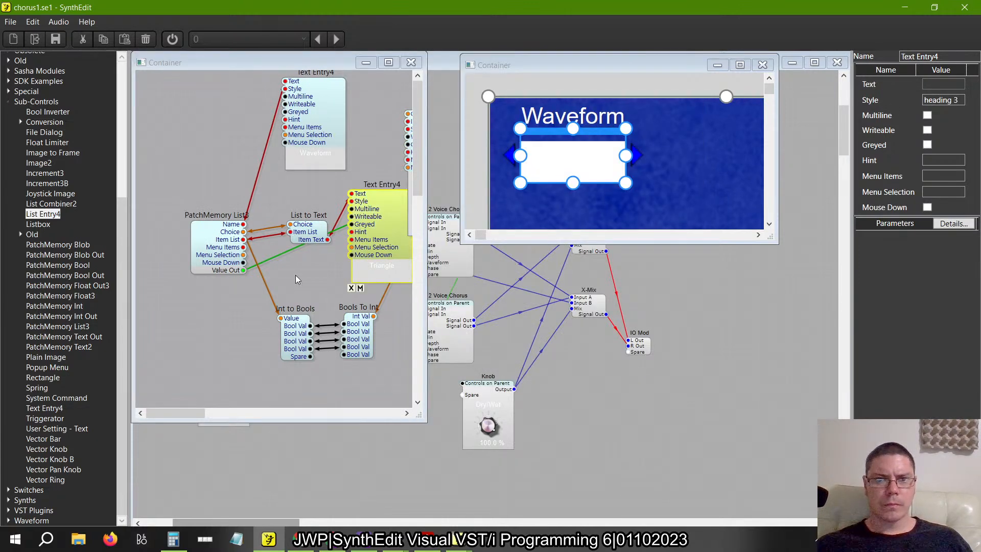
{"action": "left_click_drag", "start_coordinate": [189, 413], "coordinate": [218, 413]}
{"action": "left_click", "coordinate": [323, 145]}
{"action": "left_click", "coordinate": [253, 226]}
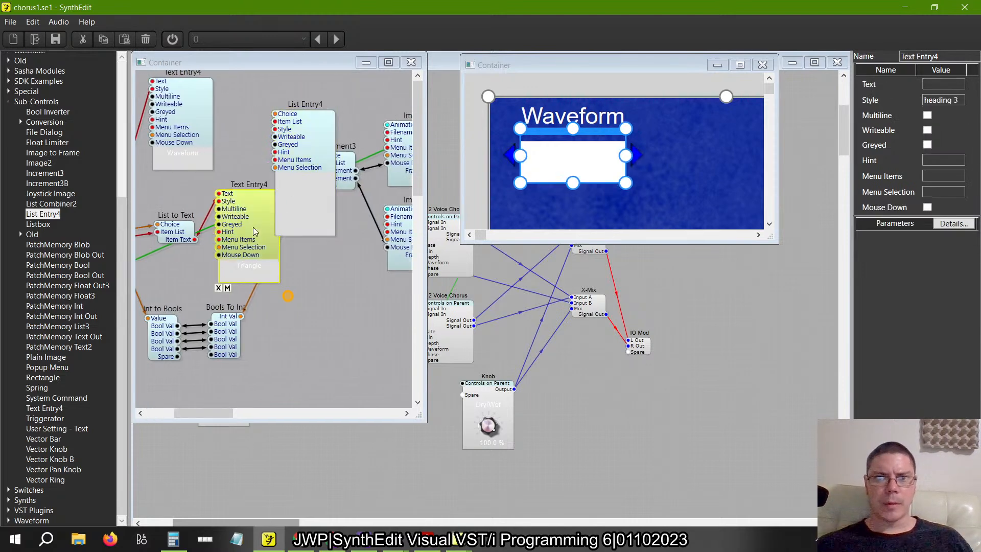
Compare the Triangle Text Entry4's style with the List Entry4's, and set the List Entry4's Style to heading 3
{"action": "left_click", "coordinate": [324, 139]}
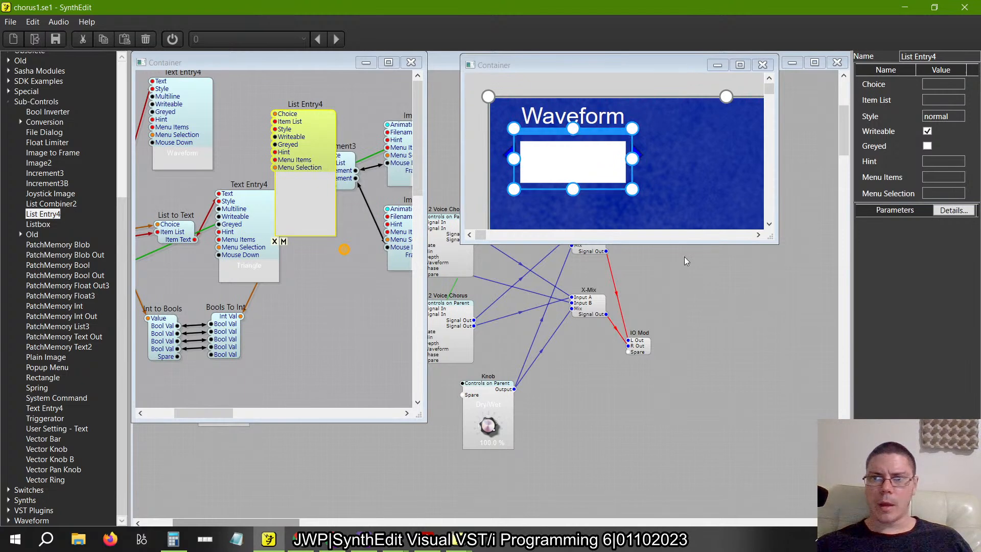
{"action": "left_click", "coordinate": [256, 232]}
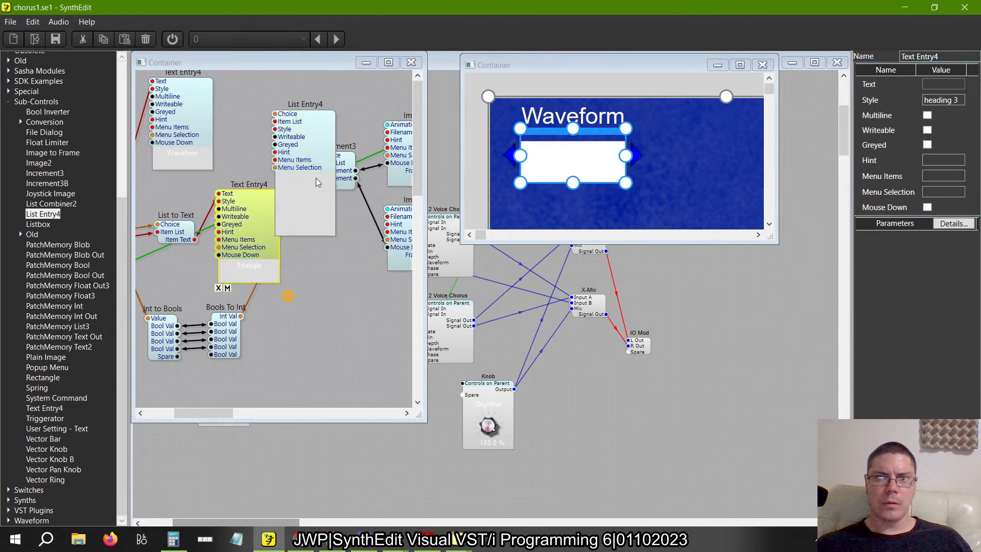
{"action": "left_click", "coordinate": [320, 161]}
{"action": "left_click", "coordinate": [959, 113]}
{"action": "left_click_drag", "start_coordinate": [958, 113], "coordinate": [814, 97]}
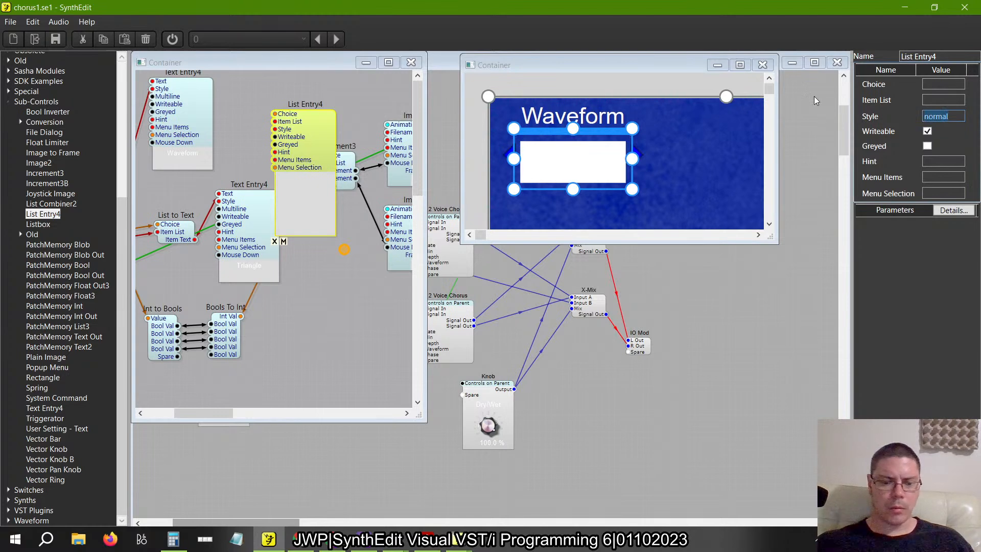
{"action": "type", "text": "heading 3"}
{"action": "key", "text": "Tab"}
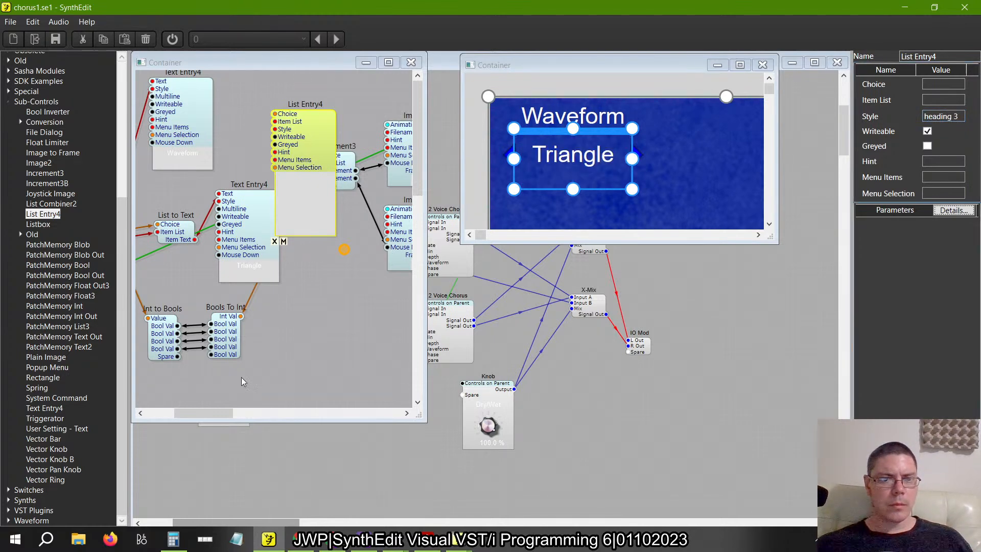
Connect PatchMemory List3's Choice and Item List to the matching List Entry4 pins, and choose White Noise from the new drop-down
{"action": "left_click_drag", "start_coordinate": [216, 418], "coordinate": [171, 419]}
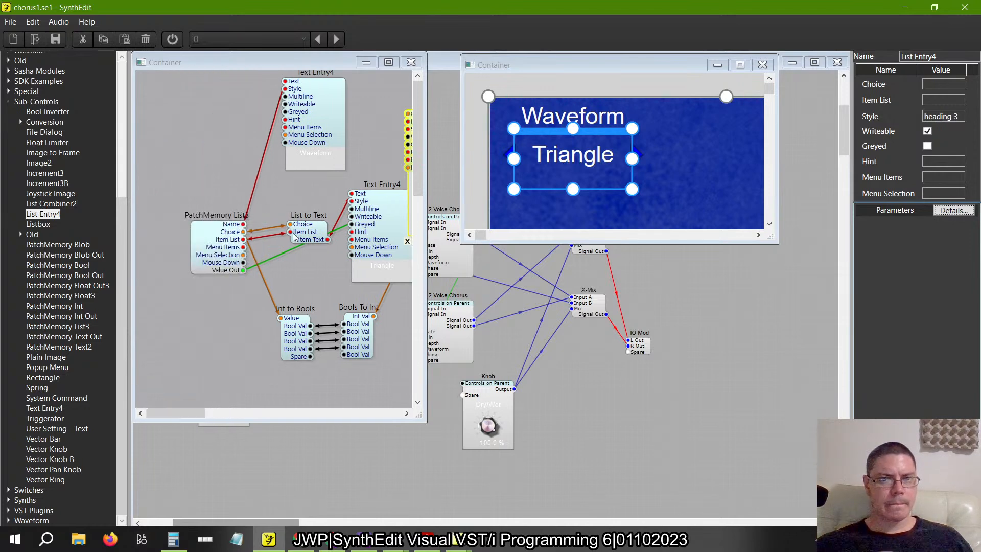
{"action": "left_click_drag", "start_coordinate": [421, 423], "coordinate": [465, 421]}
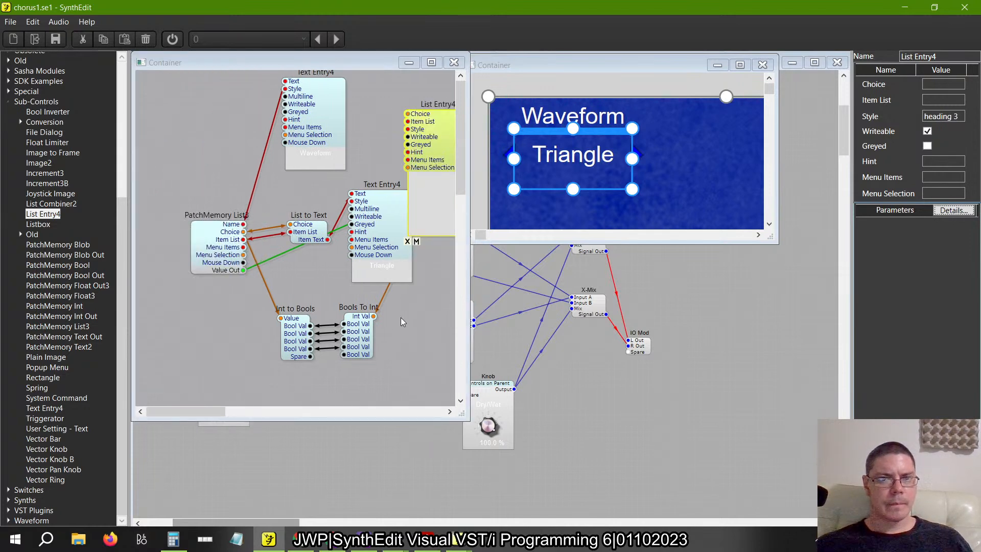
{"action": "left_click_drag", "start_coordinate": [244, 233], "coordinate": [407, 114]}
{"action": "left_click_drag", "start_coordinate": [351, 177], "coordinate": [245, 239]}
{"action": "left_click_drag", "start_coordinate": [196, 411], "coordinate": [219, 412]}
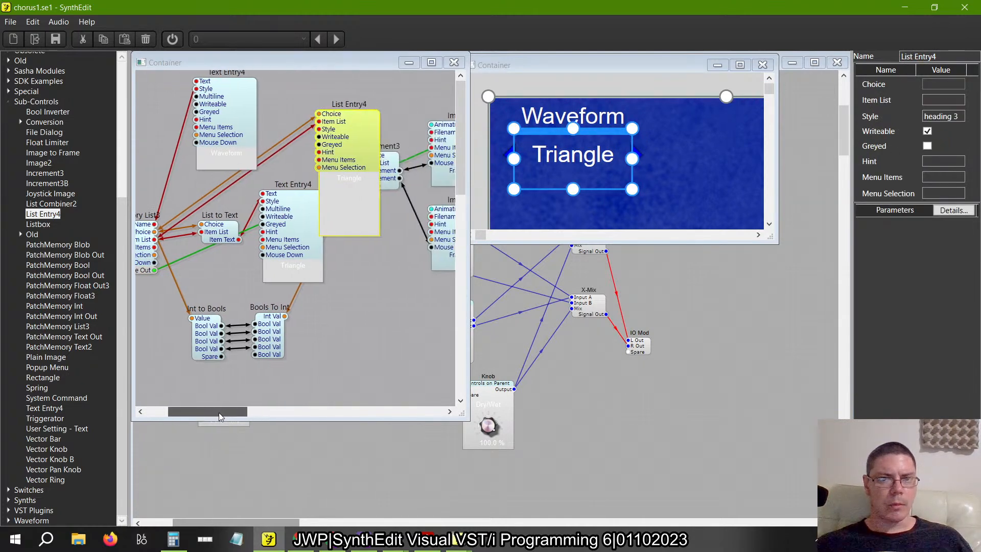
{"action": "left_click", "coordinate": [586, 172]}
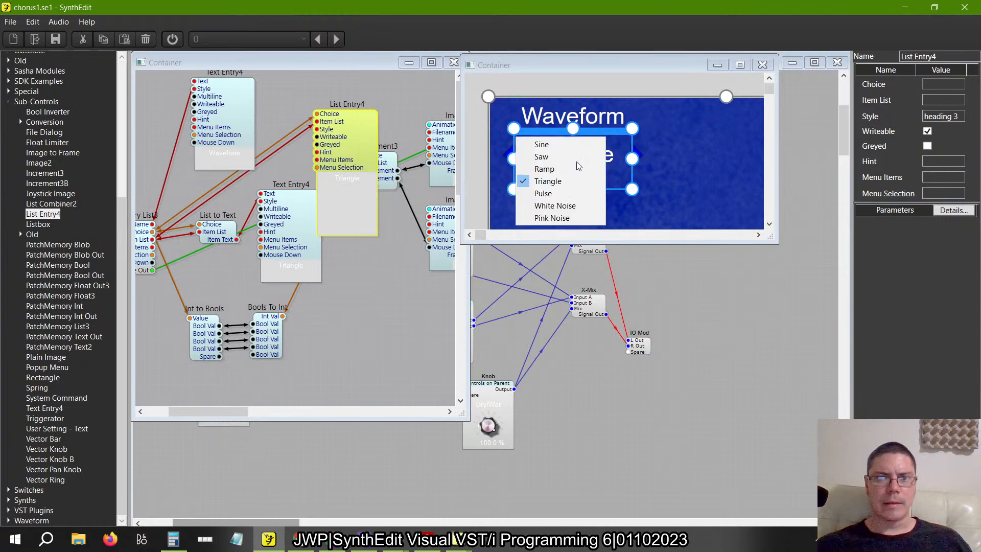
{"action": "left_click", "coordinate": [569, 204]}
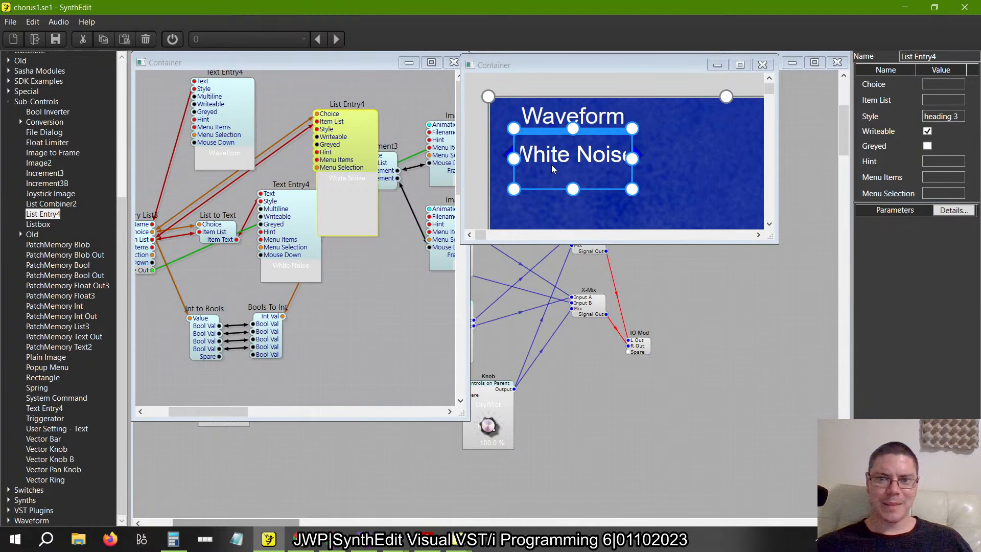
Delete the redundant List to Text and White Noise Text Entry4 modules, with List Entry4 taking the text display's place
{"action": "left_click", "coordinate": [386, 304]}
{"action": "left_click", "coordinate": [301, 251]}
{"action": "left_click", "coordinate": [223, 242]}
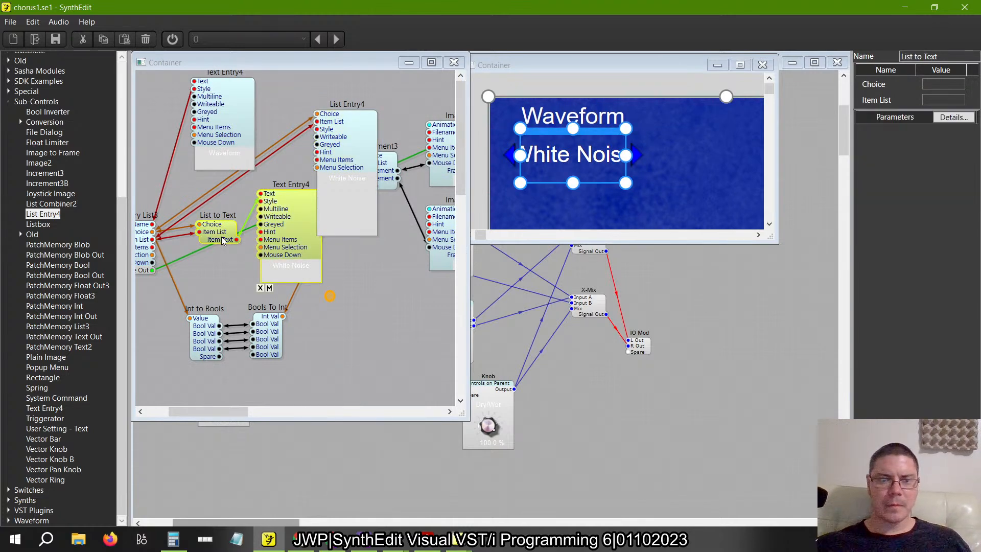
{"action": "key", "text": "Delete"}
{"action": "left_click", "coordinate": [591, 134]}
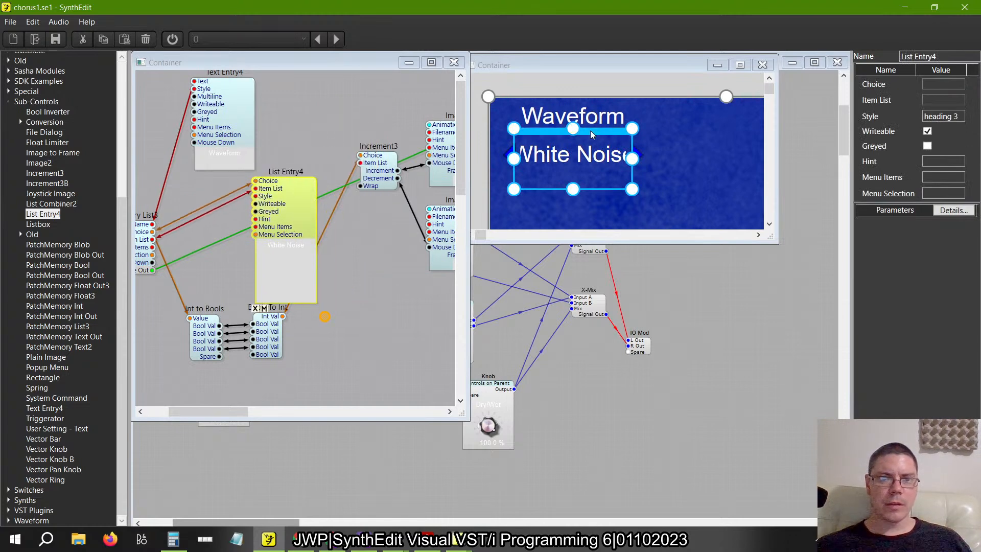
Close both Waveform container windows and open the Chorus container's panel for editing
{"action": "left_click", "coordinate": [762, 64]}
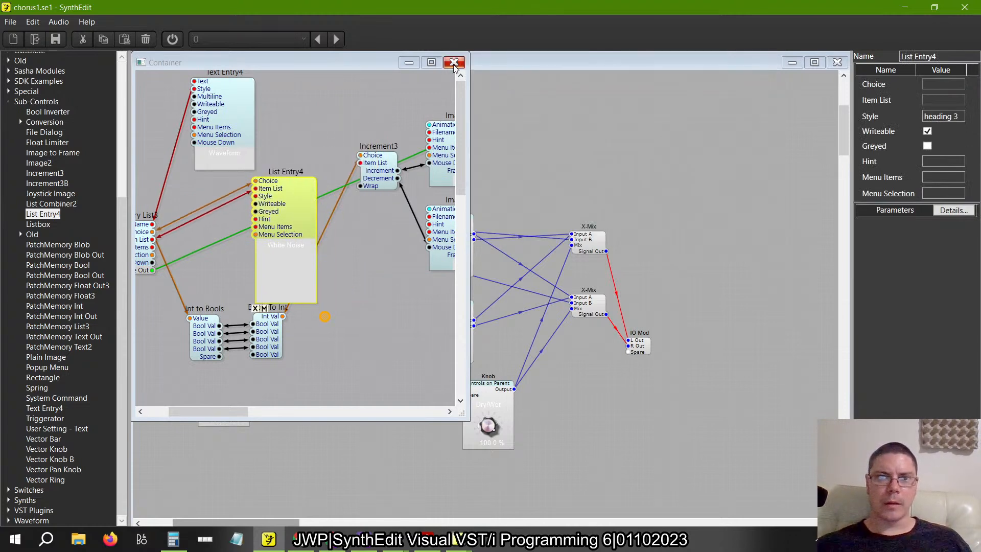
{"action": "left_click", "coordinate": [454, 62]}
{"action": "right_click", "coordinate": [526, 136]}
{"action": "left_click", "coordinate": [562, 214]}
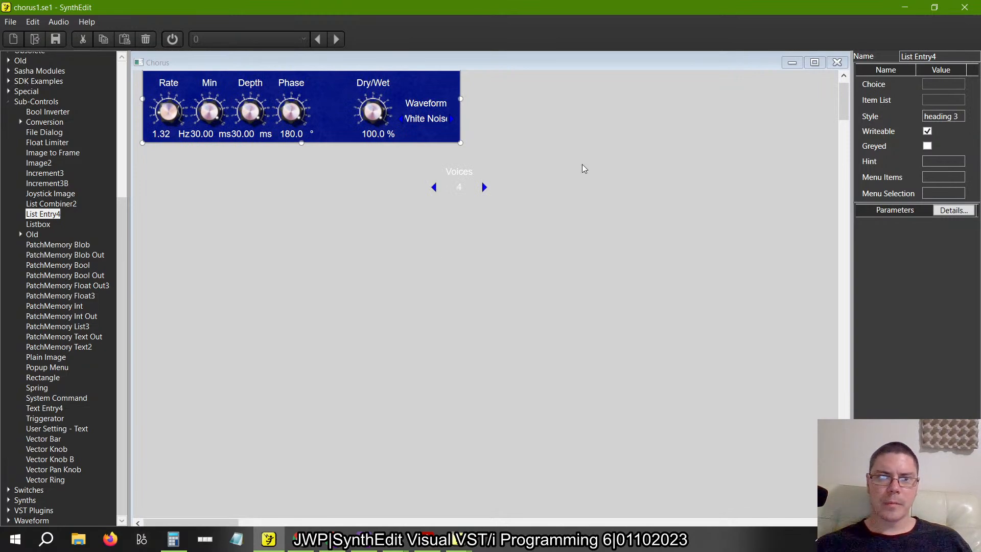
Cycle the Waveform selector through its options with its forward arrow until Sine, and close the Chorus panel
{"action": "left_click", "coordinate": [450, 121]}
{"action": "left_click", "coordinate": [451, 122]}
{"action": "left_click", "coordinate": [452, 123]}
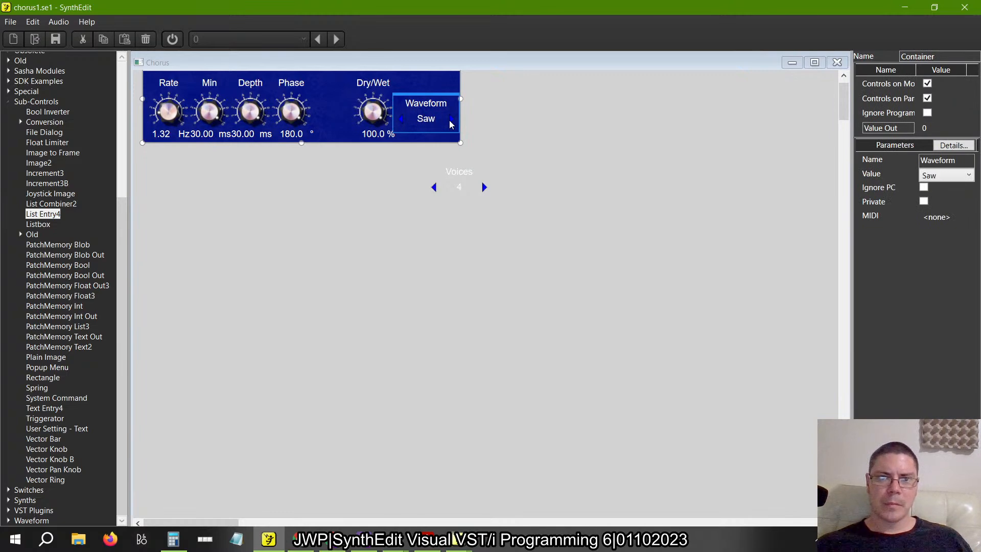
{"action": "left_click", "coordinate": [452, 121]}
{"action": "left_click", "coordinate": [452, 121]}
{"action": "left_click", "coordinate": [452, 121]}
{"action": "left_click", "coordinate": [452, 121]}
{"action": "left_click", "coordinate": [452, 120]}
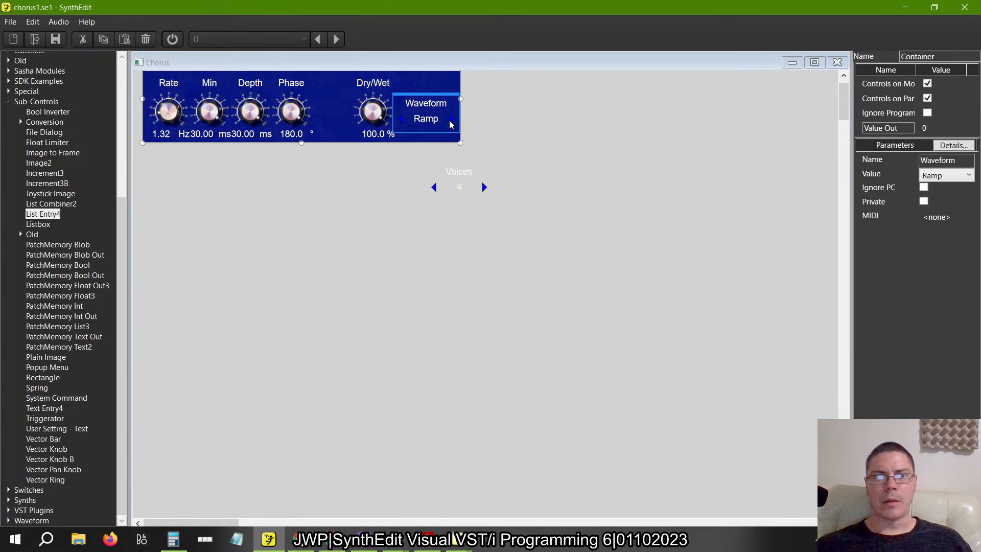
{"action": "left_click", "coordinate": [452, 120]}
{"action": "left_click", "coordinate": [451, 121]}
{"action": "left_click", "coordinate": [837, 62]}
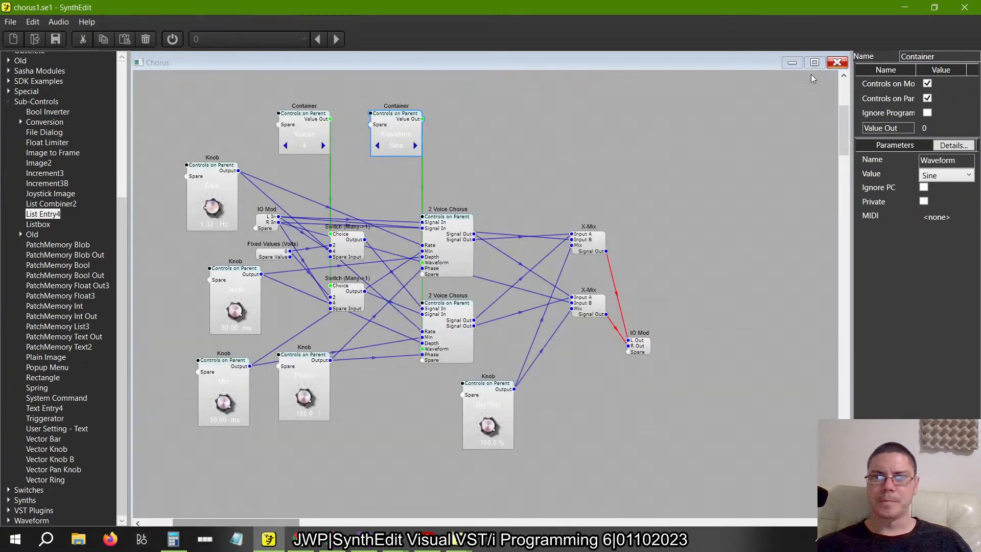
Replace the Voices container with a copy of the Waveform container, and connect its Value Out to both Switch (Many->1) Choice inputs
{"action": "left_click", "coordinate": [399, 119]}
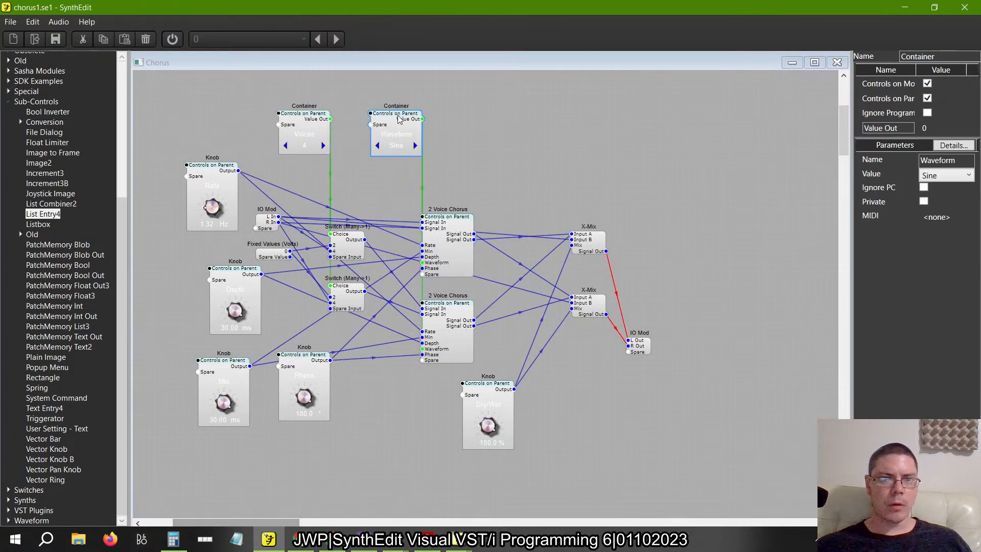
{"action": "left_click", "coordinate": [304, 134]}
{"action": "key", "text": "ctrl+x"}
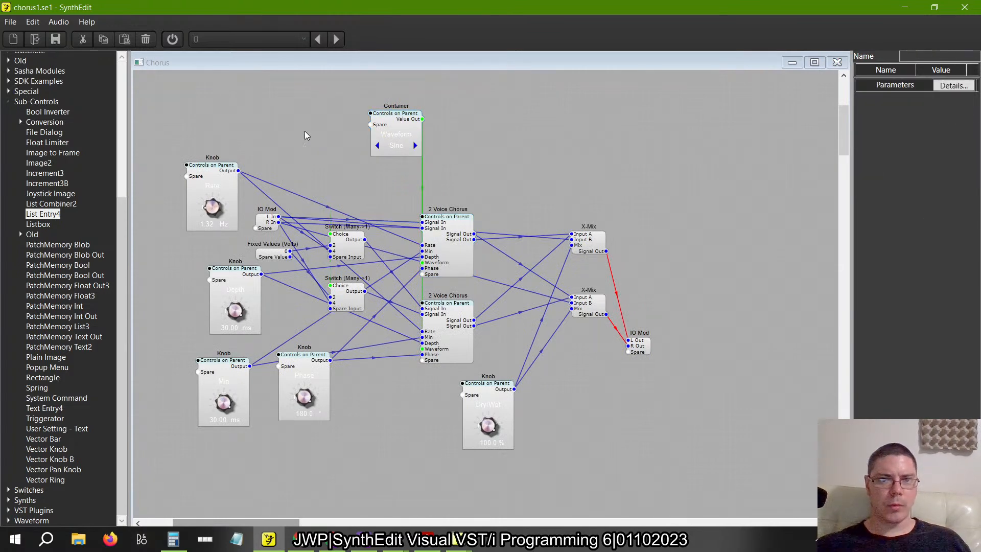
{"action": "right_click", "coordinate": [305, 131]}
{"action": "left_click", "coordinate": [332, 163]}
{"action": "left_click_drag", "start_coordinate": [357, 141], "coordinate": [330, 119]}
{"action": "left_click_drag", "start_coordinate": [370, 158], "coordinate": [331, 234]}
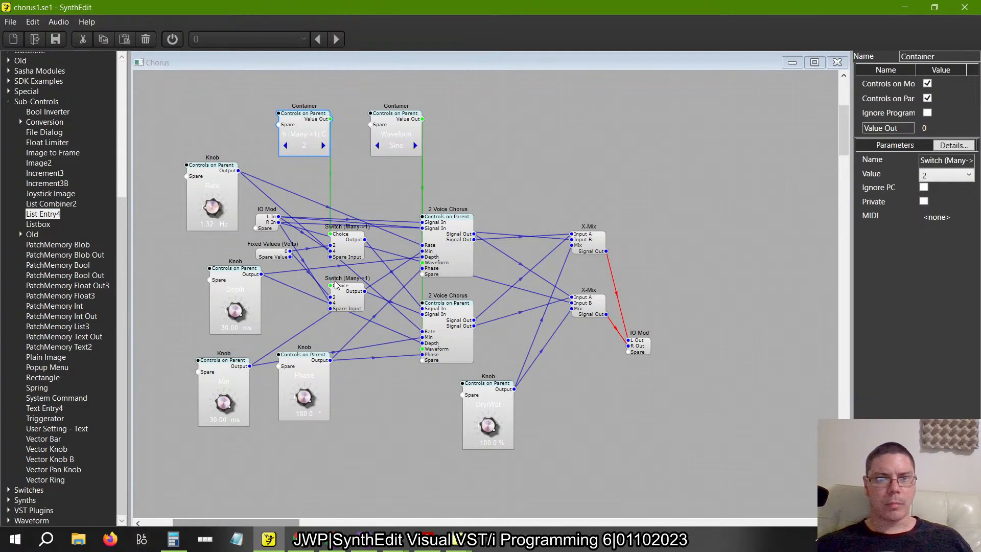
Rename the copied container's list parameter as Voices
{"action": "left_click", "coordinate": [951, 161]}
{"action": "type", "text": "Voi"}
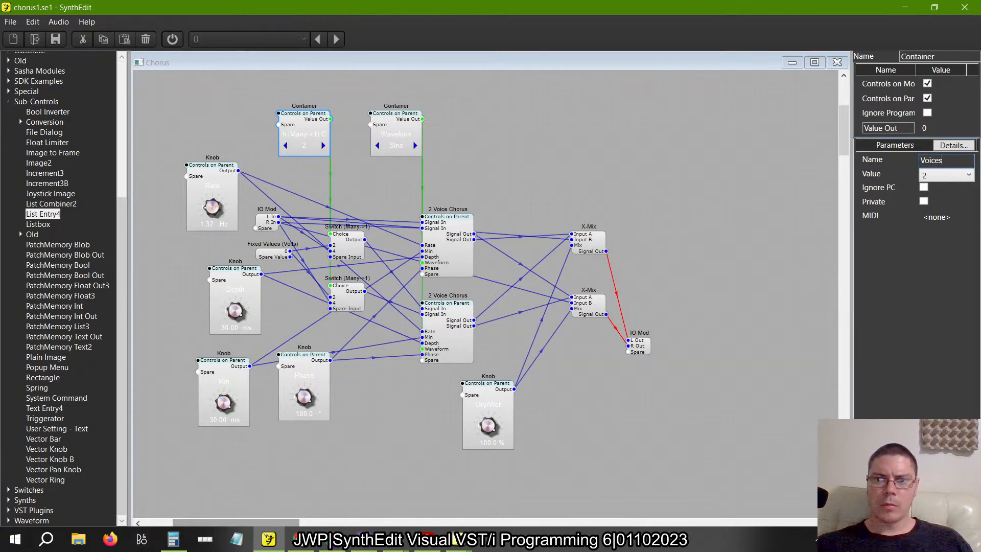
{"action": "type", "text": "ces"}
{"action": "key", "text": "Tab"}
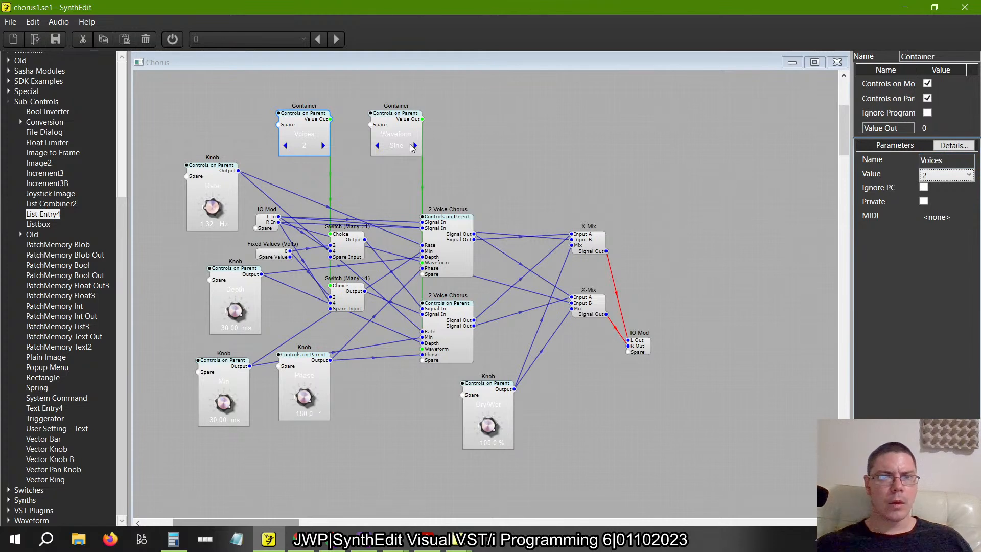
Check the drop-down options of the Waveform and Voices selectors without changing either selection
{"action": "left_click", "coordinate": [409, 145]}
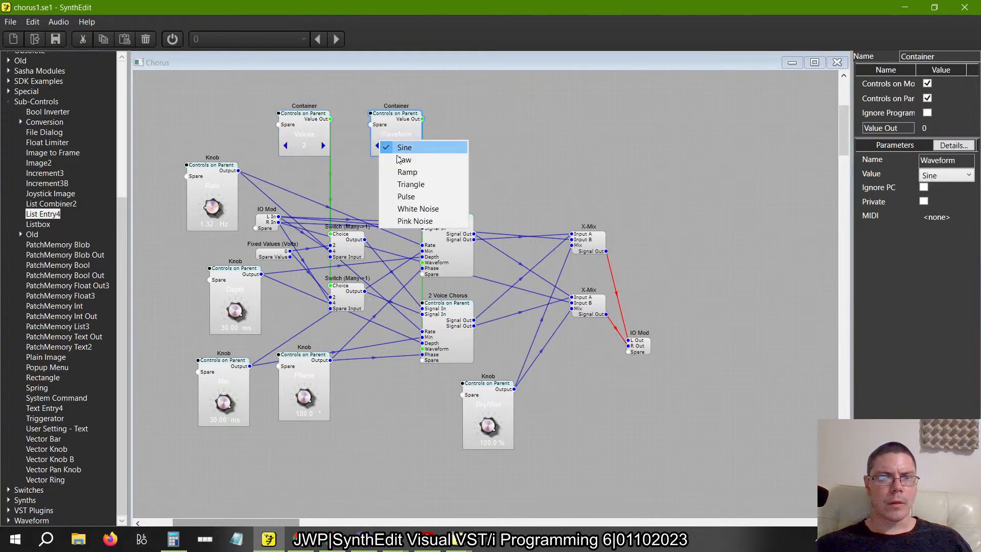
{"action": "left_click", "coordinate": [544, 156]}
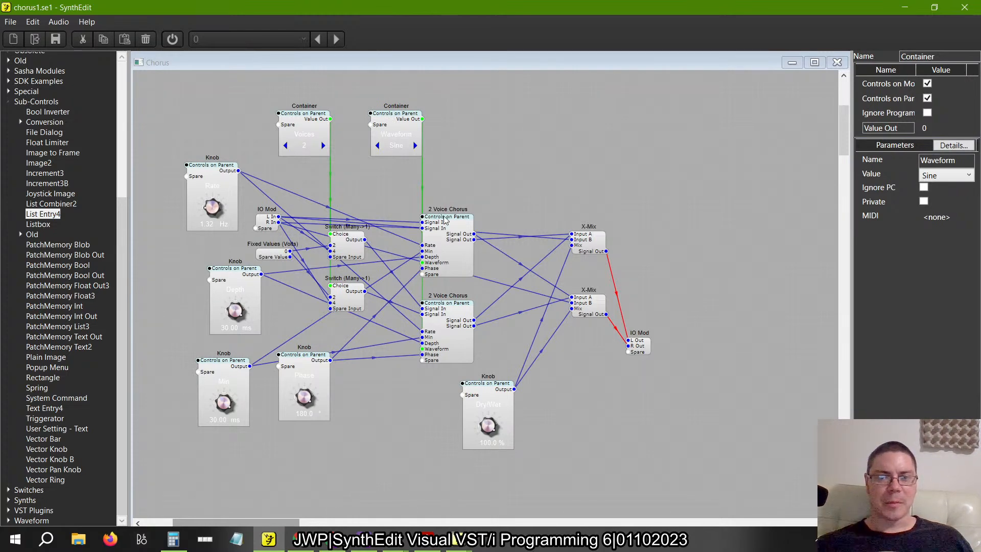
{"action": "left_click", "coordinate": [314, 150]}
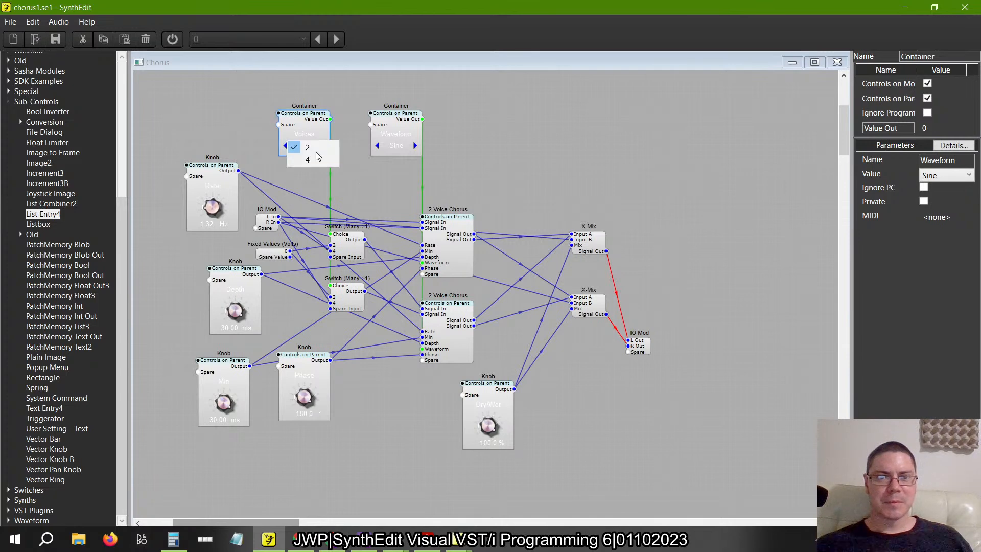
{"action": "left_click", "coordinate": [314, 150]}
{"action": "left_click", "coordinate": [391, 144]}
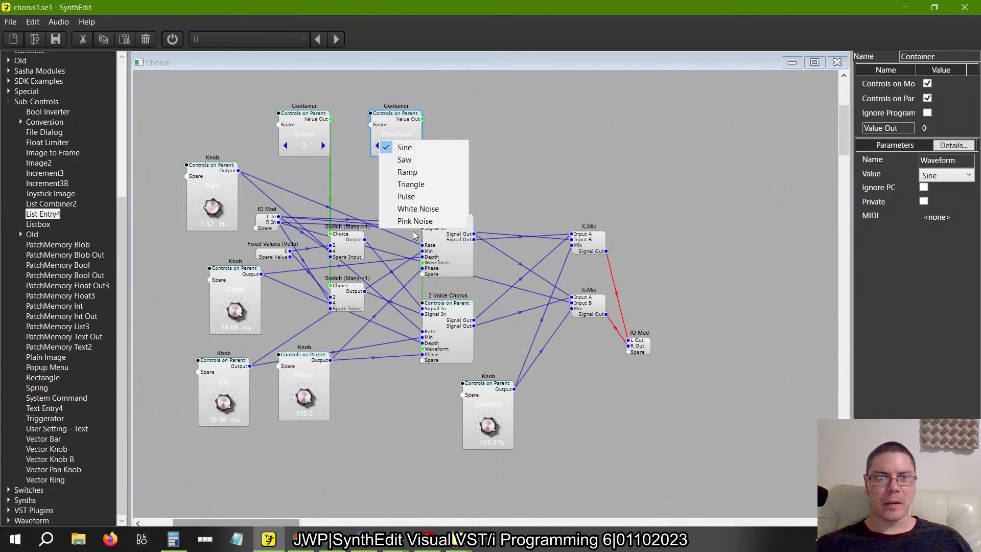
{"action": "left_click", "coordinate": [510, 129]}
Open the Waveform container and delete the Item List connection between PatchMemory List3 and List Entry4
{"action": "double_click", "coordinate": [409, 118]}
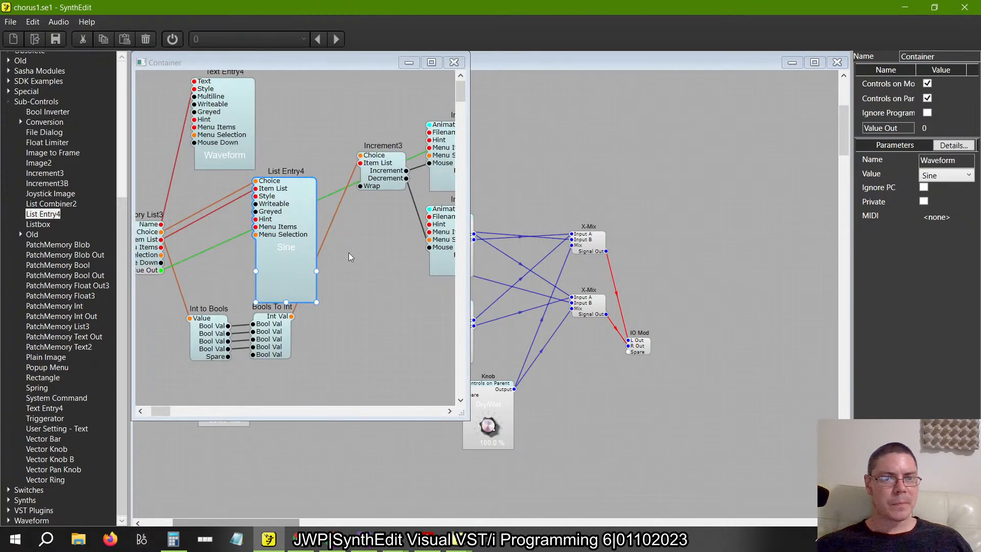
{"action": "scroll", "coordinate": [349, 258], "scroll_direction": "left", "scroll_amount": 3}
{"action": "scroll", "coordinate": [349, 257], "scroll_direction": "right", "scroll_amount": 1}
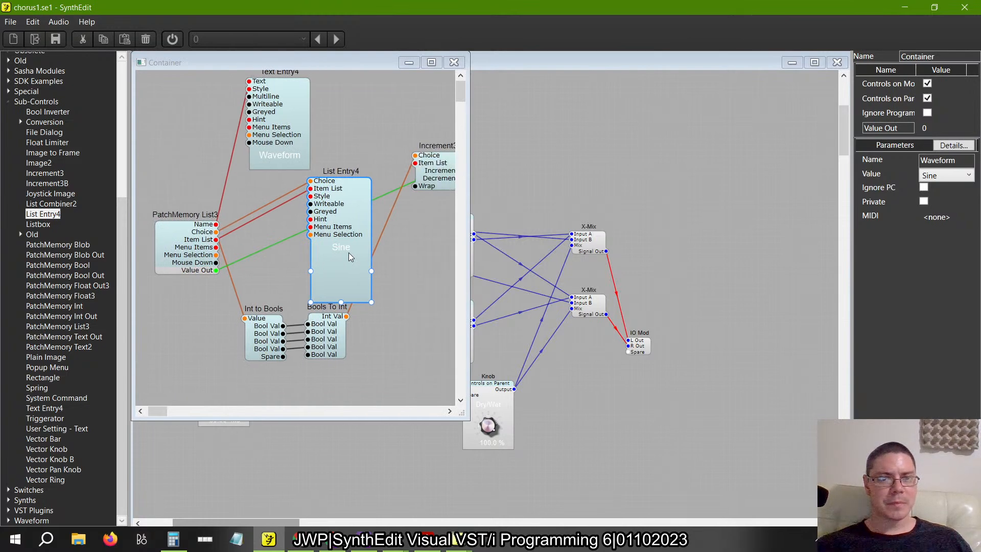
{"action": "left_click", "coordinate": [347, 204]}
{"action": "left_click", "coordinate": [294, 198]}
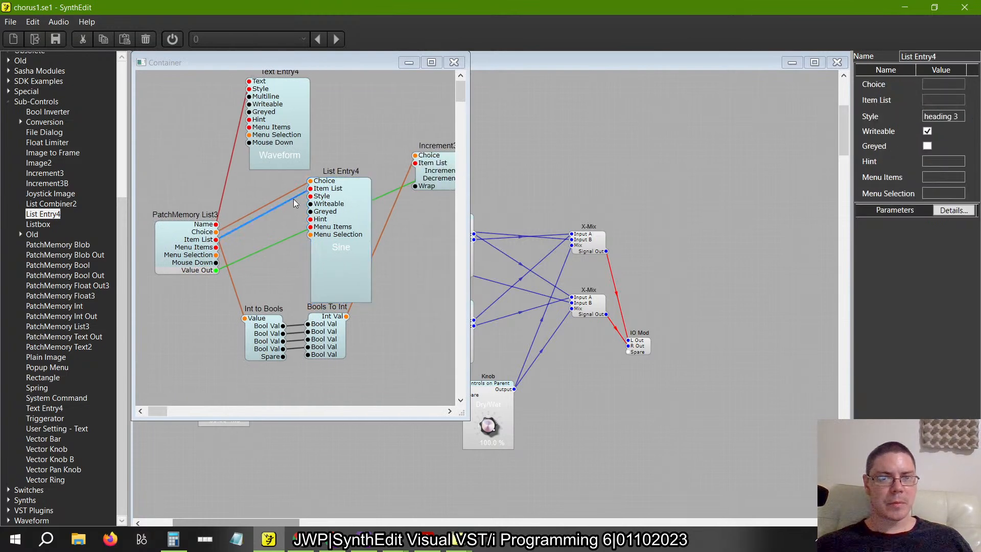
{"action": "key", "text": "Delete"}
Examine the properties of List Entry4 and PatchMemory List3 for item list settings, and enlarge the Waveform structure window
{"action": "left_click", "coordinate": [332, 221]}
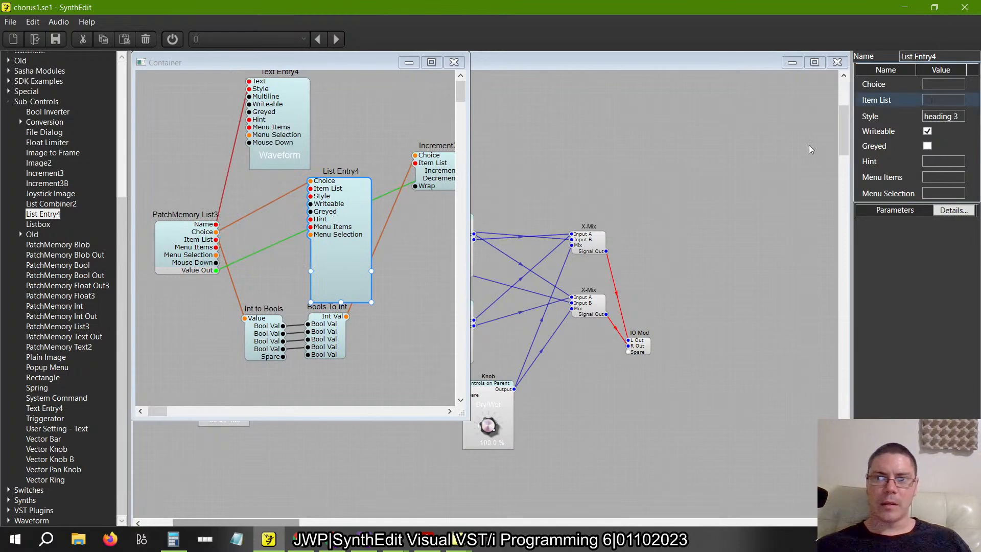
{"action": "left_click", "coordinate": [276, 115]}
{"action": "left_click", "coordinate": [342, 232]}
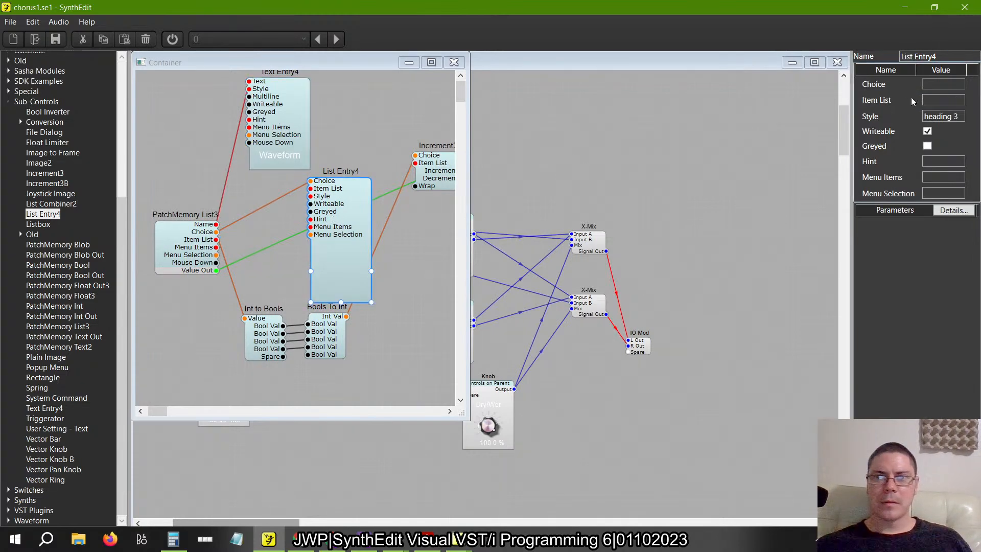
{"action": "left_click", "coordinate": [171, 248]}
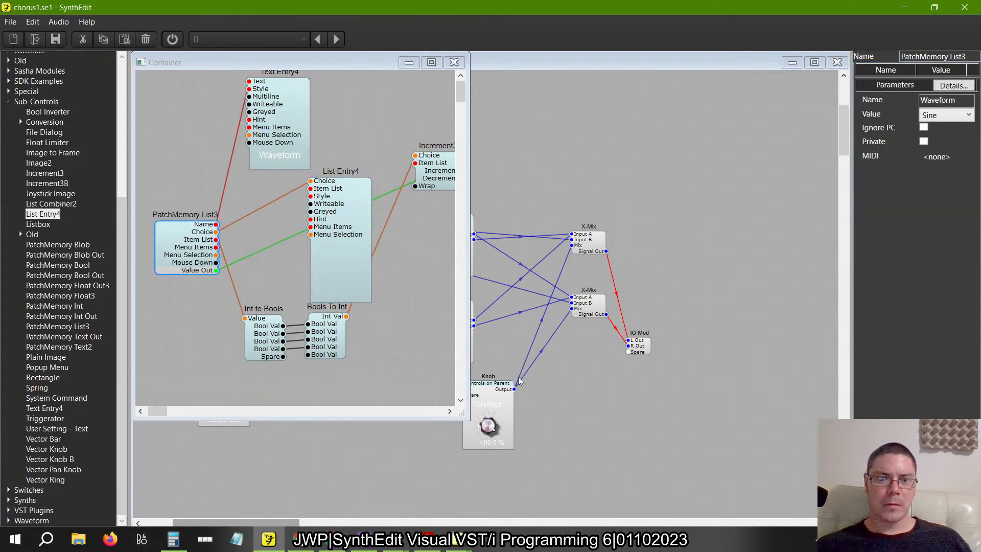
{"action": "left_click_drag", "start_coordinate": [462, 413], "coordinate": [536, 498]}
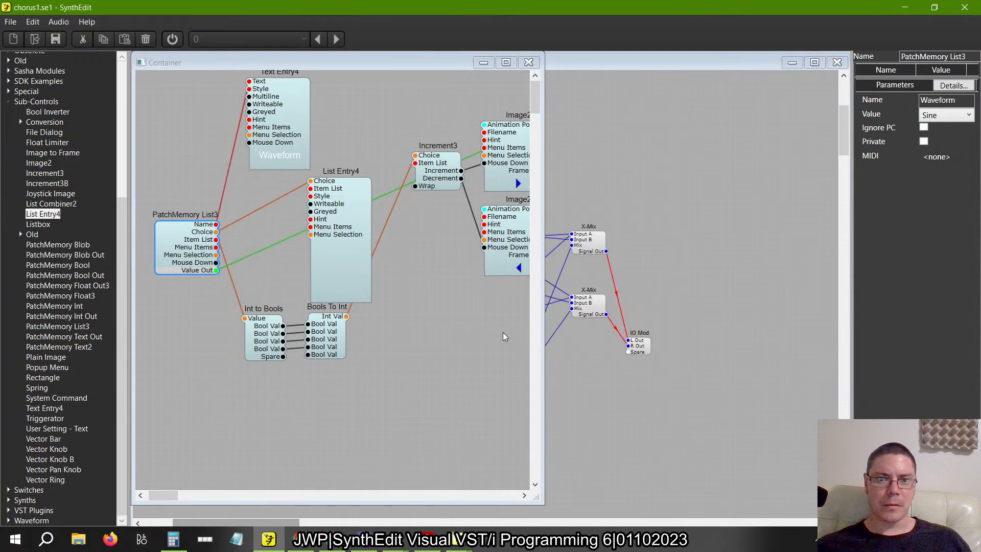
Switch to the older SynthEdit's flanger4 project, check the Waveform drop-down's options, and close the Flanger1 panel
{"action": "mouse_move", "coordinate": [269, 540]}
{"action": "left_click", "coordinate": [514, 480]}
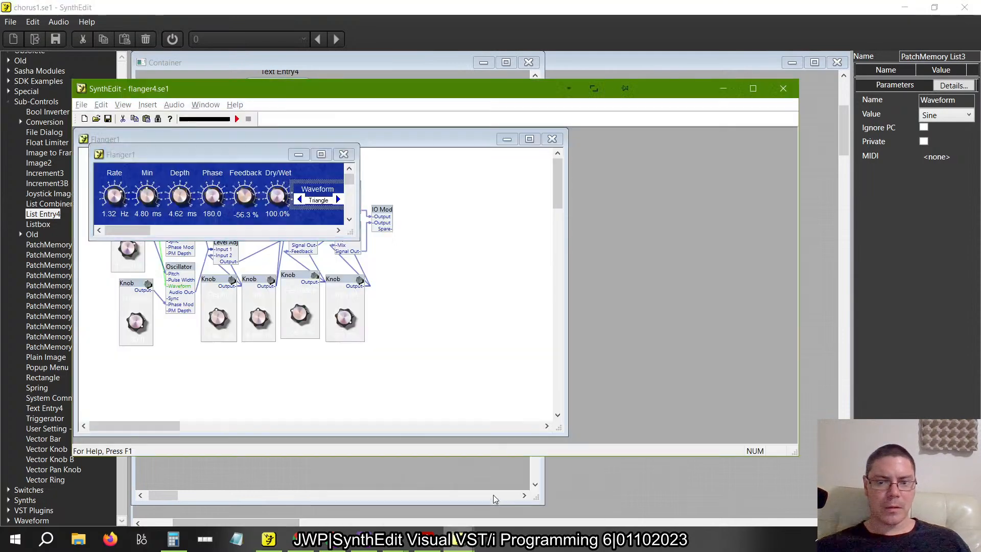
{"action": "left_click", "coordinate": [318, 201]}
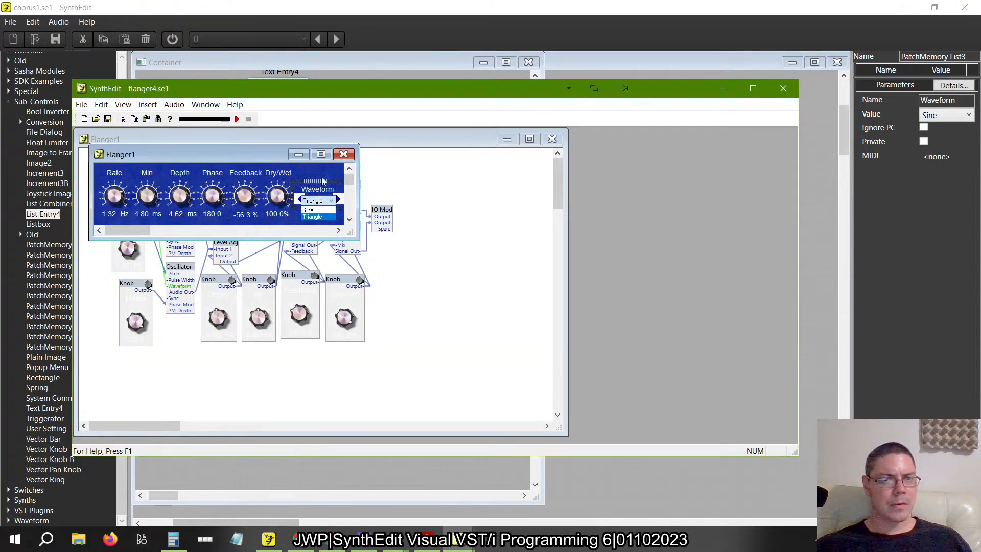
{"action": "left_click", "coordinate": [344, 154]}
{"action": "left_click", "coordinate": [344, 155]}
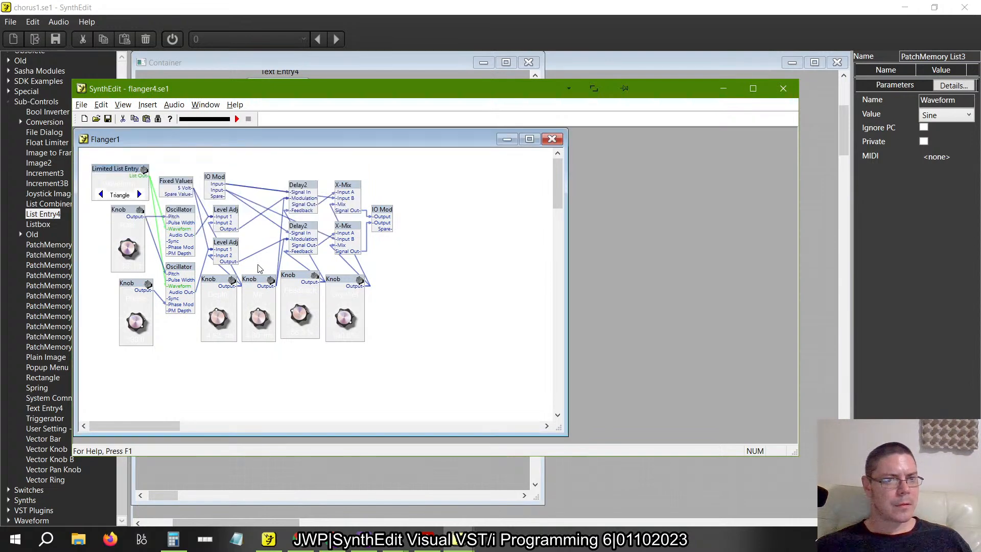
Open the older flanger's Limited List Entry structure, spread its overlapping modules to examine how they are wired, and return to the chorus1 project
{"action": "double_click", "coordinate": [118, 176]}
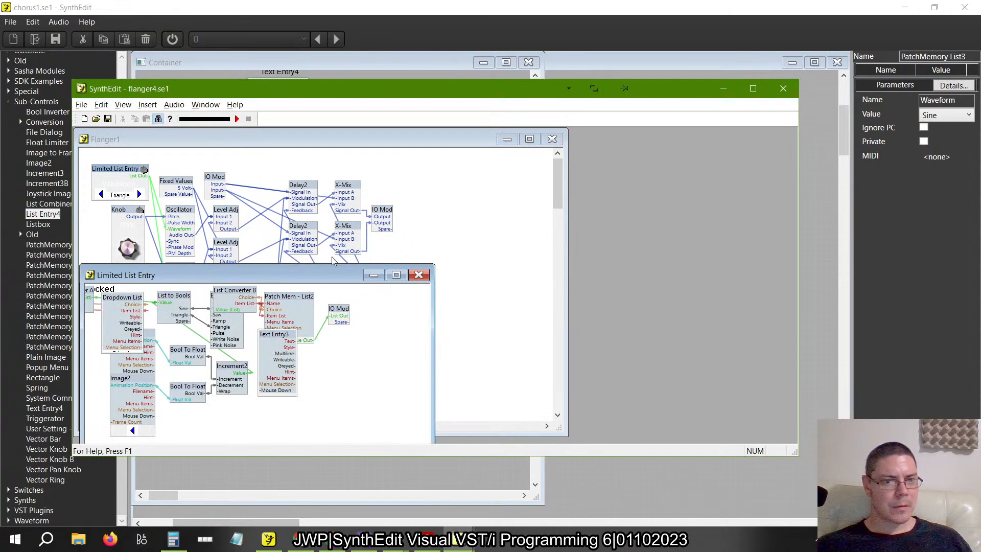
{"action": "left_click", "coordinate": [160, 120]}
{"action": "left_click_drag", "start_coordinate": [344, 309], "coordinate": [422, 304]}
{"action": "left_click_drag", "start_coordinate": [176, 297], "coordinate": [312, 314]}
{"action": "key", "text": "alt+Tab"}
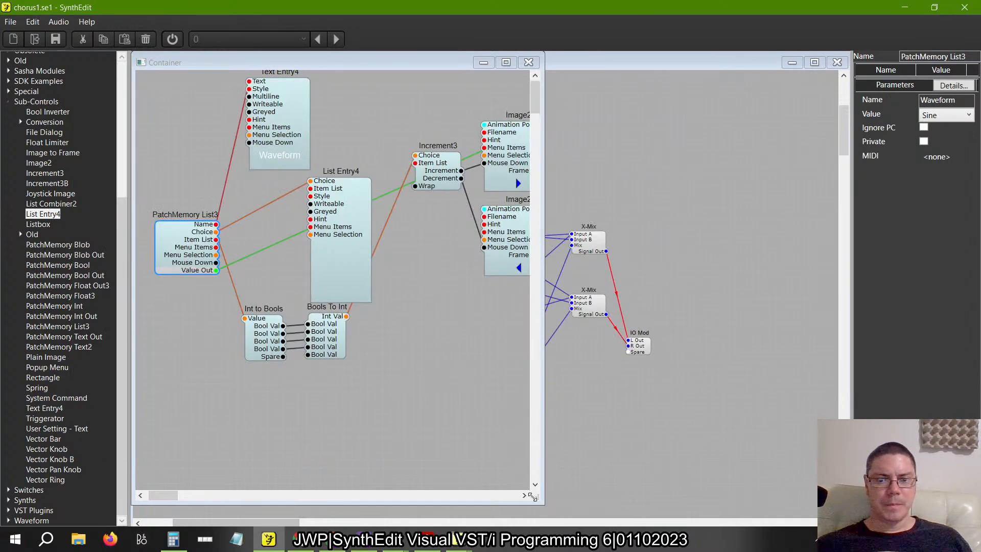
Replace List Entry4 in the Waveform container with a List to Text module connected to PatchMemory List3's Choice and Item List
{"action": "left_click_drag", "start_coordinate": [535, 497], "coordinate": [719, 500]}
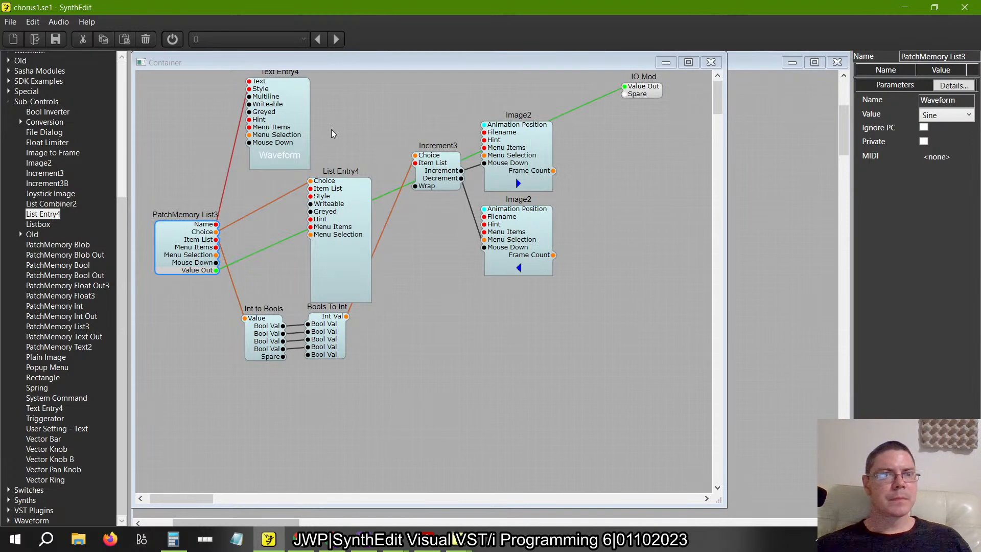
{"action": "left_click", "coordinate": [336, 190]}
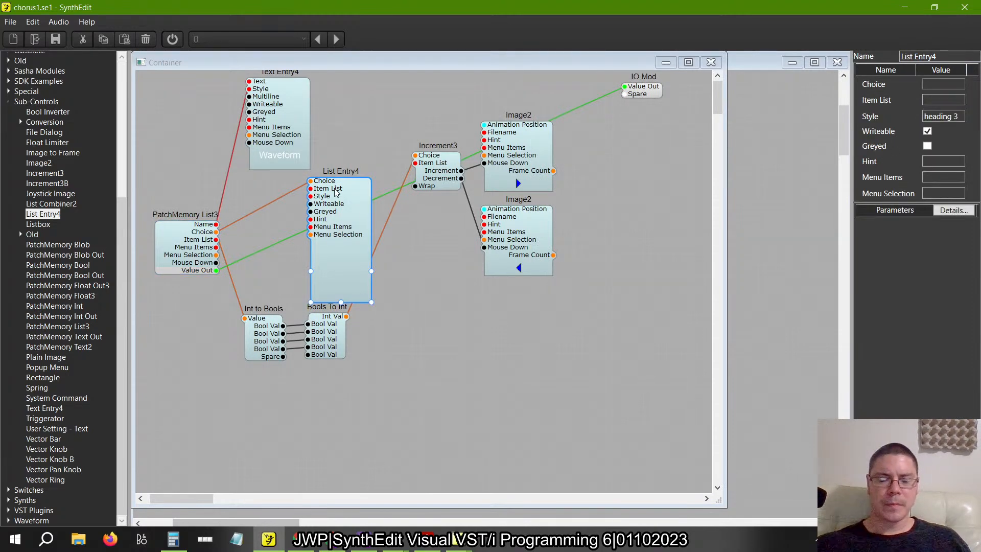
{"action": "key", "text": "Delete"}
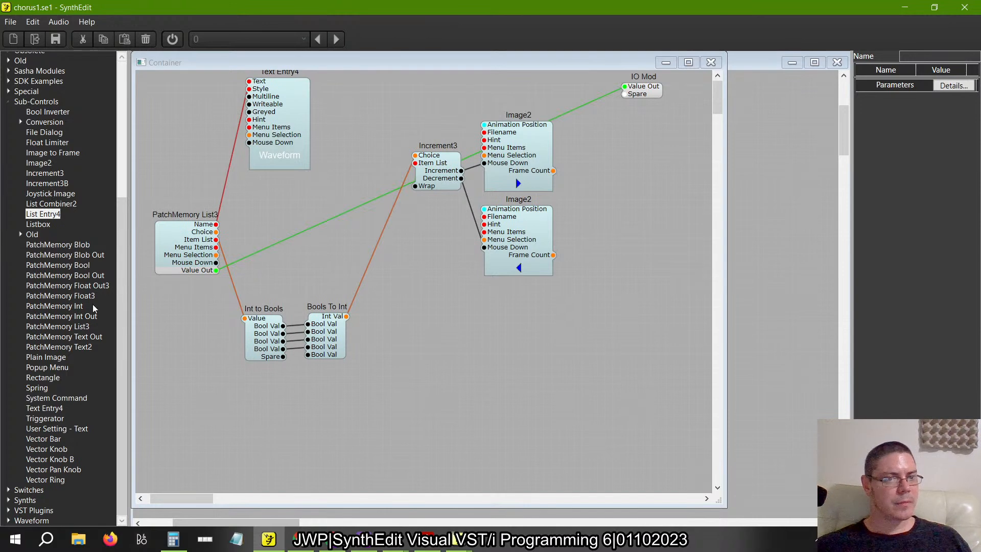
{"action": "left_click", "coordinate": [19, 122]}
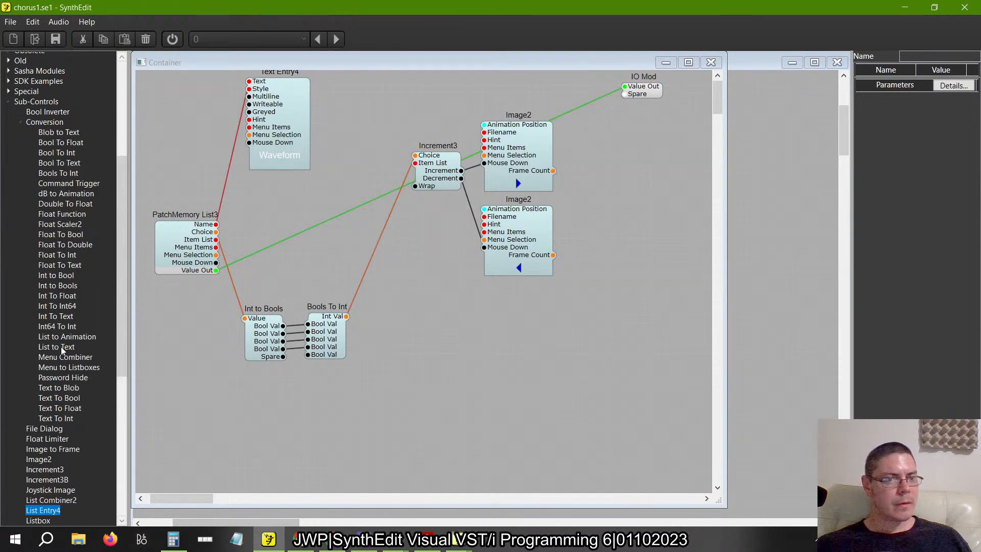
{"action": "left_click_drag", "start_coordinate": [62, 348], "coordinate": [282, 249]}
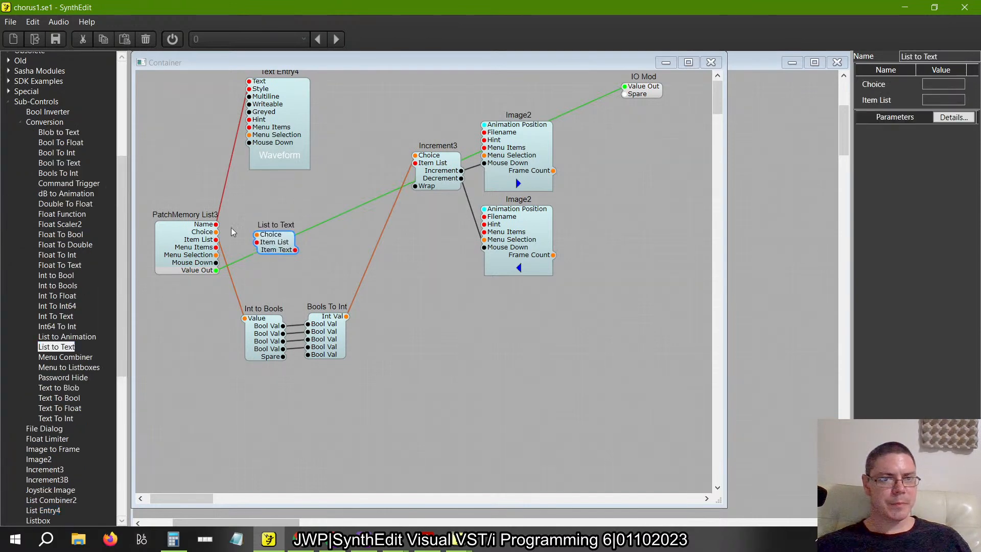
{"action": "mouse_move", "coordinate": [216, 232]}
{"action": "left_mouse_down"}
{"action": "mouse_move", "coordinate": [256, 234]}
{"action": "mouse_move", "coordinate": [214, 240]}
{"action": "left_mouse_up"}
Add a Text Entry4 module fed by List to Text's Item Text output, enlarge its display, and set its Style to heading 3
{"action": "scroll", "coordinate": [70, 236], "scroll_direction": "down", "scroll_amount": 10}
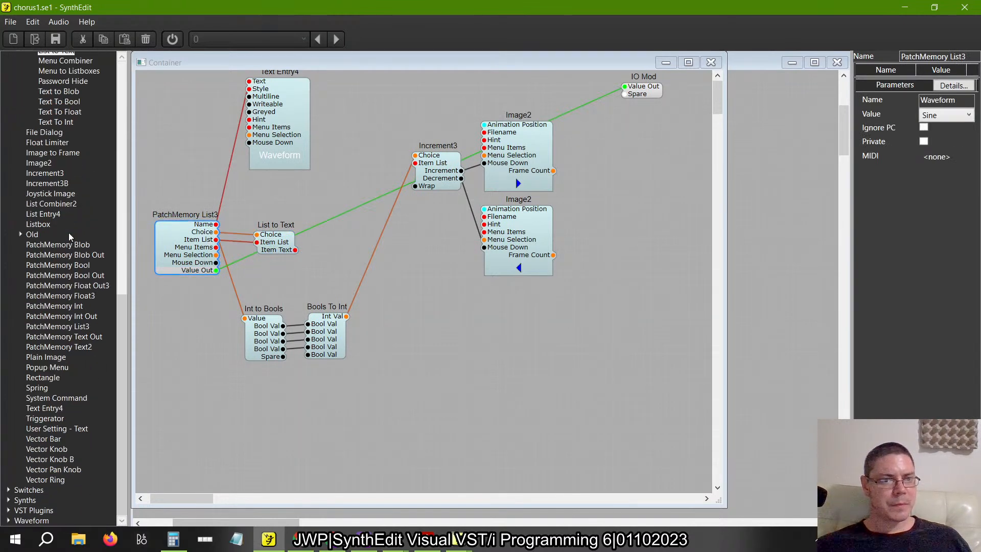
{"action": "left_click_drag", "start_coordinate": [47, 409], "coordinate": [353, 215]}
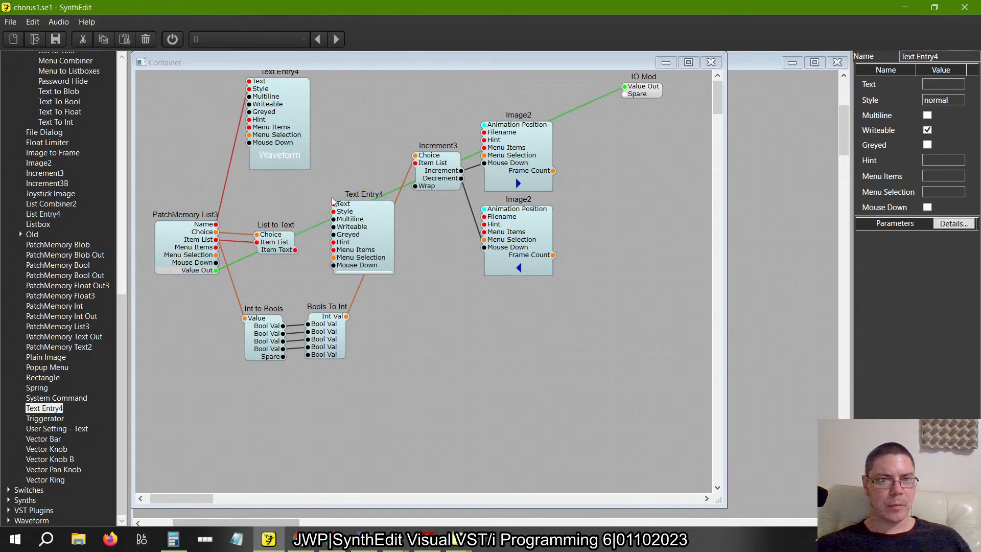
{"action": "left_click_drag", "start_coordinate": [370, 272], "coordinate": [367, 295]}
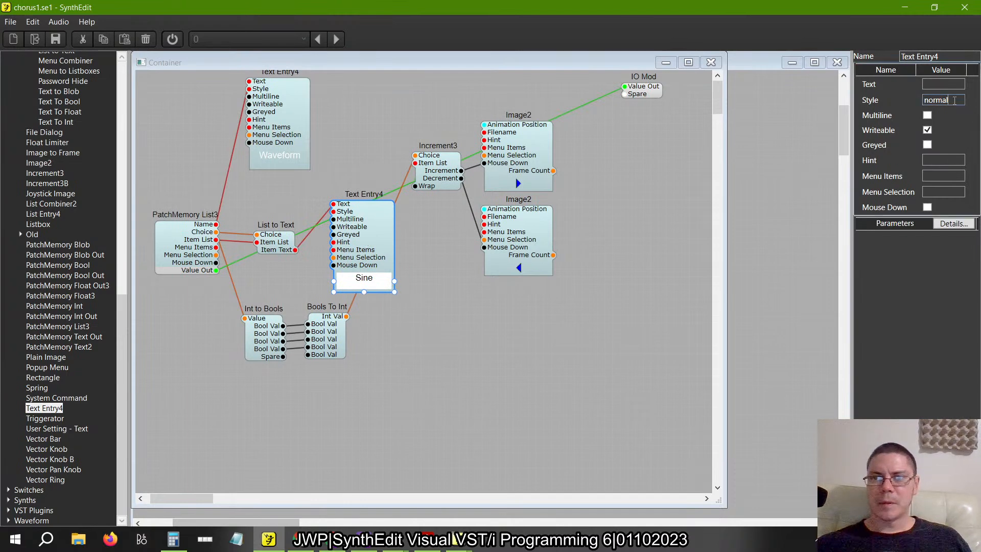
{"action": "double_click", "coordinate": [955, 101]}
{"action": "type", "text": "heading 3"}
{"action": "key", "text": "Tab"}
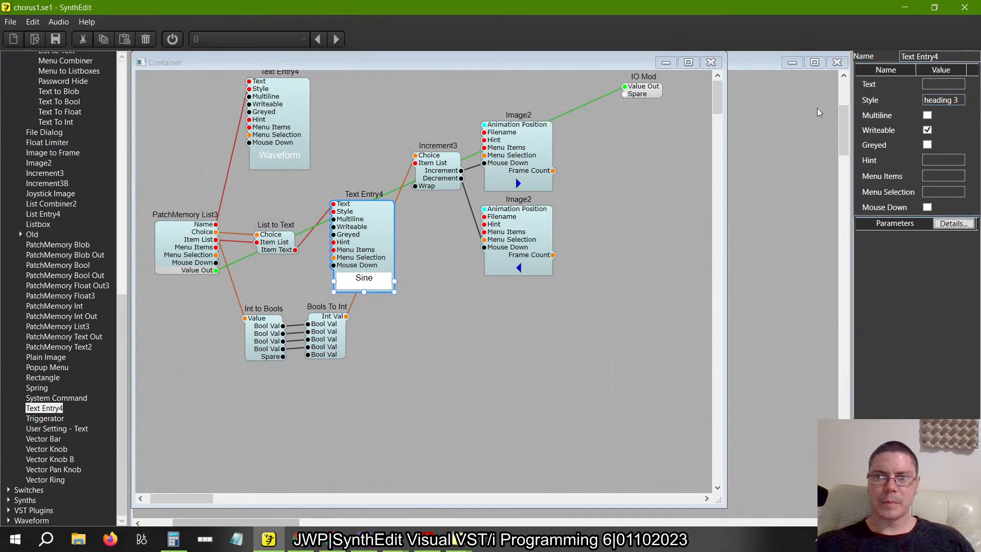
On the Waveform container's panel, place the value text between the two arrows beneath the Waveform label and shrink it to fit
{"action": "right_click", "coordinate": [478, 313]}
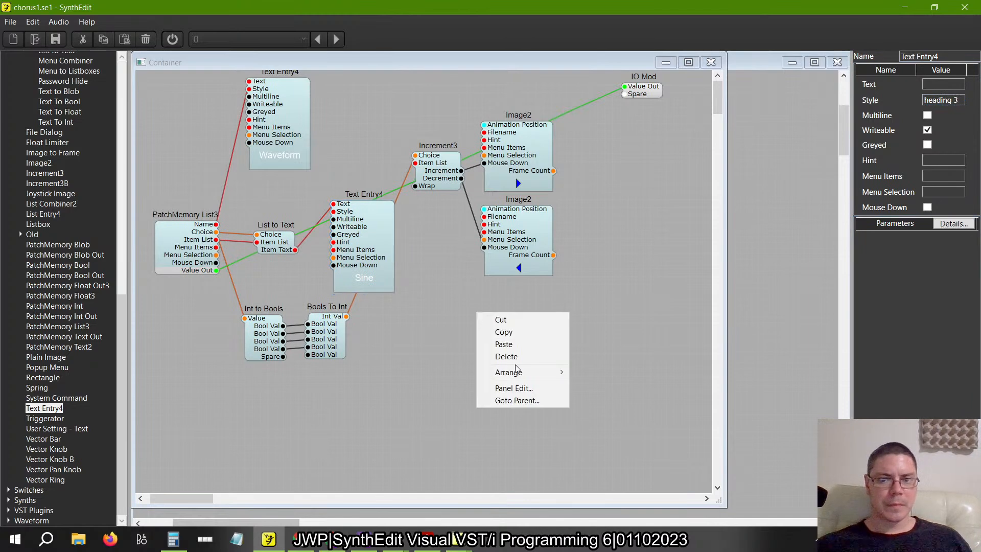
{"action": "left_click", "coordinate": [516, 386]}
{"action": "left_click", "coordinate": [681, 190]}
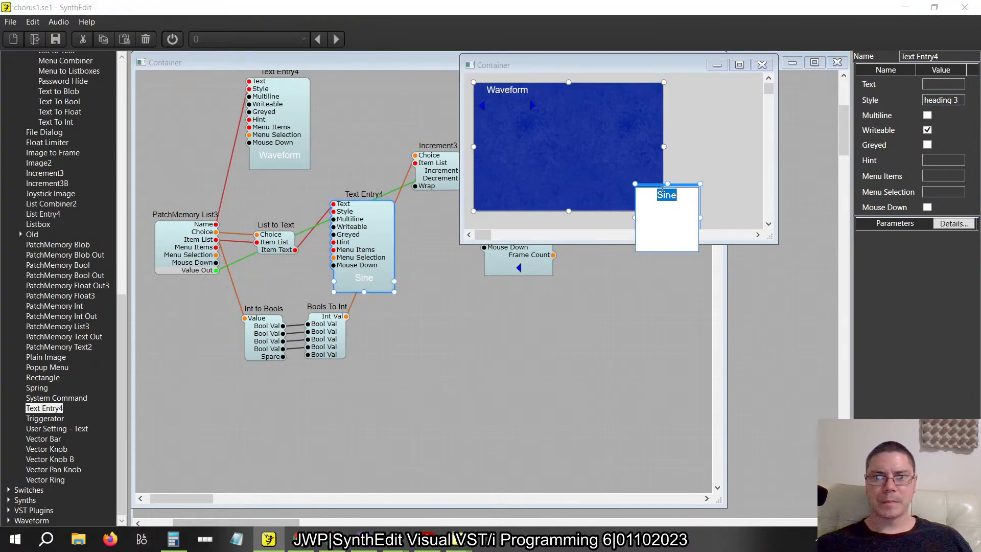
{"action": "left_click_drag", "start_coordinate": [688, 189], "coordinate": [532, 129]}
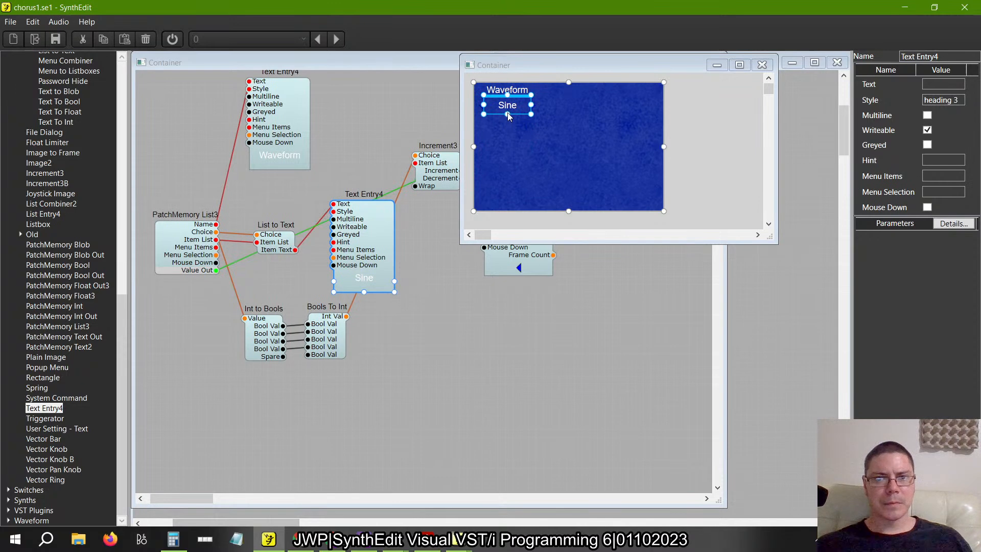
{"action": "left_click_drag", "start_coordinate": [507, 119], "coordinate": [508, 94]}
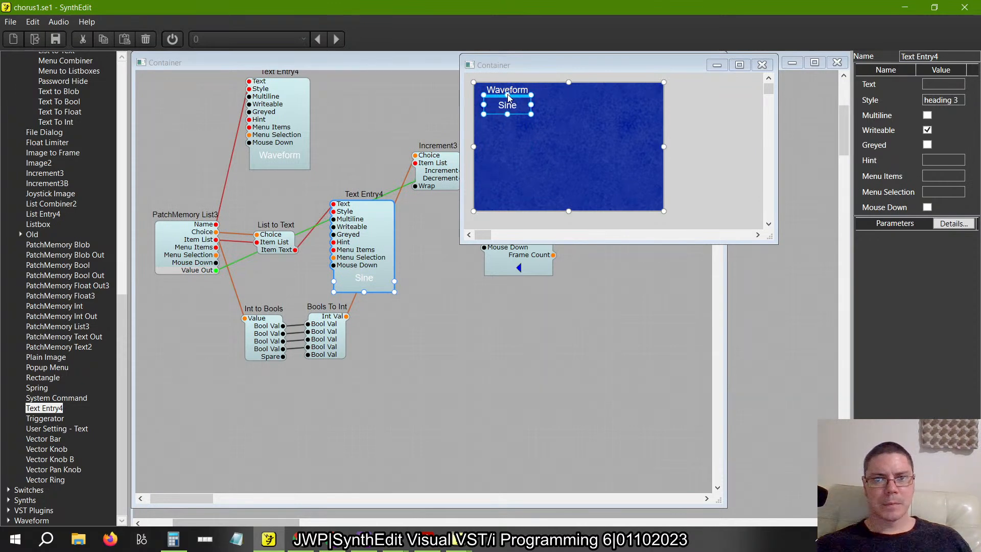
{"action": "left_click", "coordinate": [612, 130]}
{"action": "left_click", "coordinate": [762, 65]}
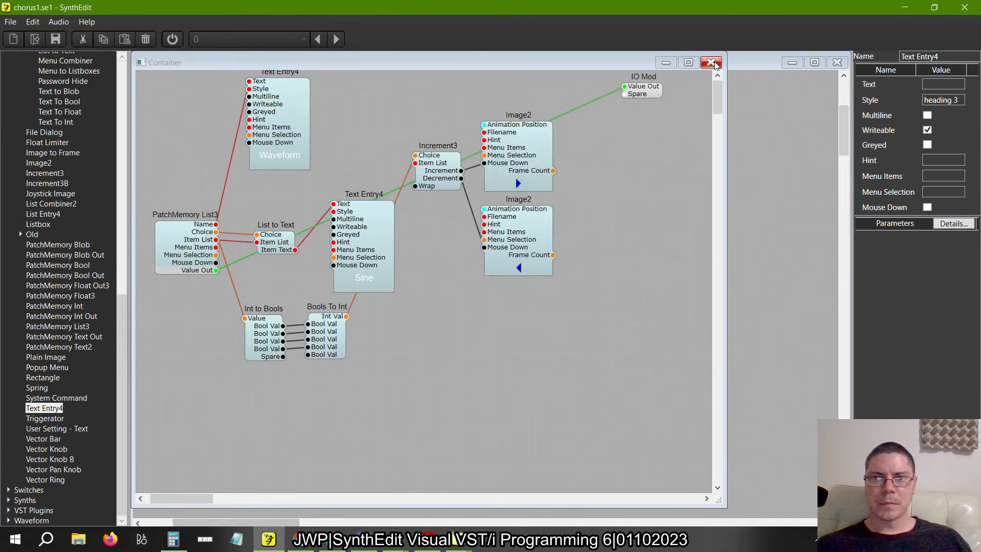
Return to the Chorus structure and reopen it to redraw the stray lines between the Waveform container and the 2 Voice Chorus modules
{"action": "left_click", "coordinate": [714, 63]}
{"action": "left_click_drag", "start_coordinate": [423, 119], "coordinate": [473, 107]}
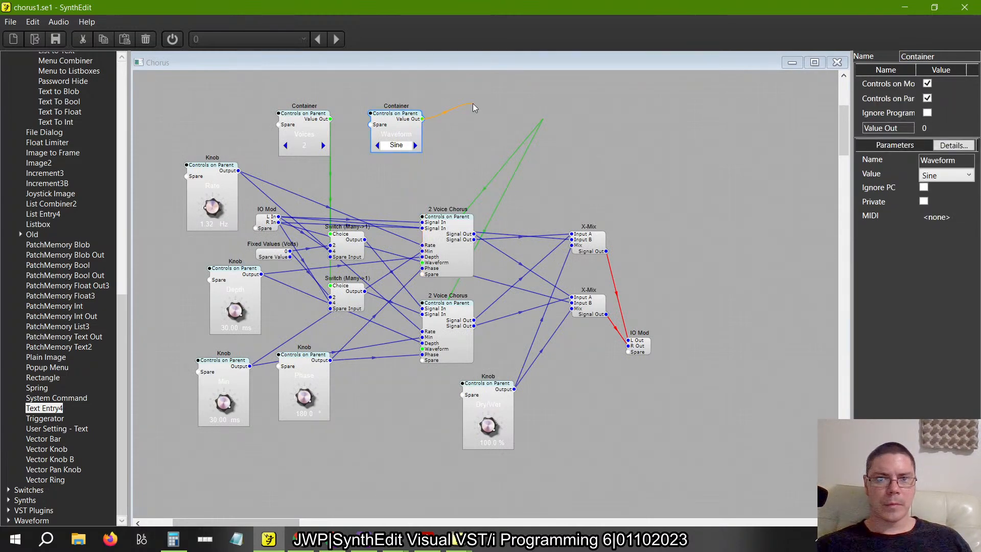
{"action": "left_click", "coordinate": [535, 128]}
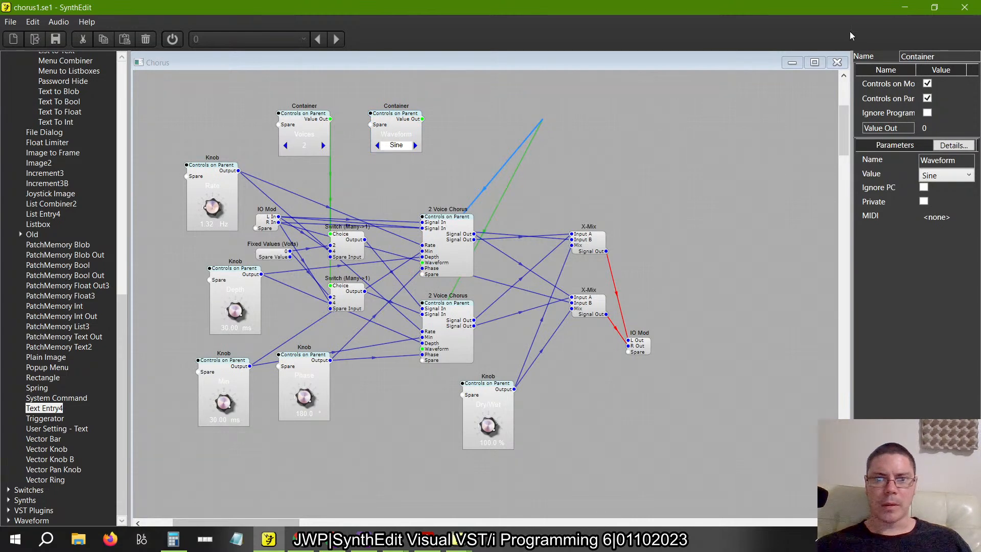
{"action": "left_click", "coordinate": [844, 76]}
{"action": "left_click", "coordinate": [837, 62]}
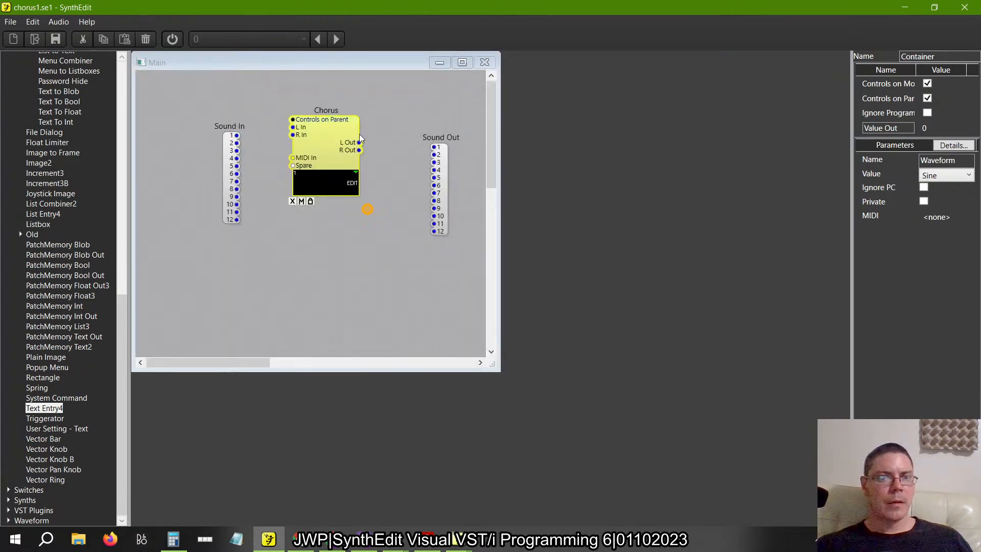
{"action": "double_click", "coordinate": [332, 126]}
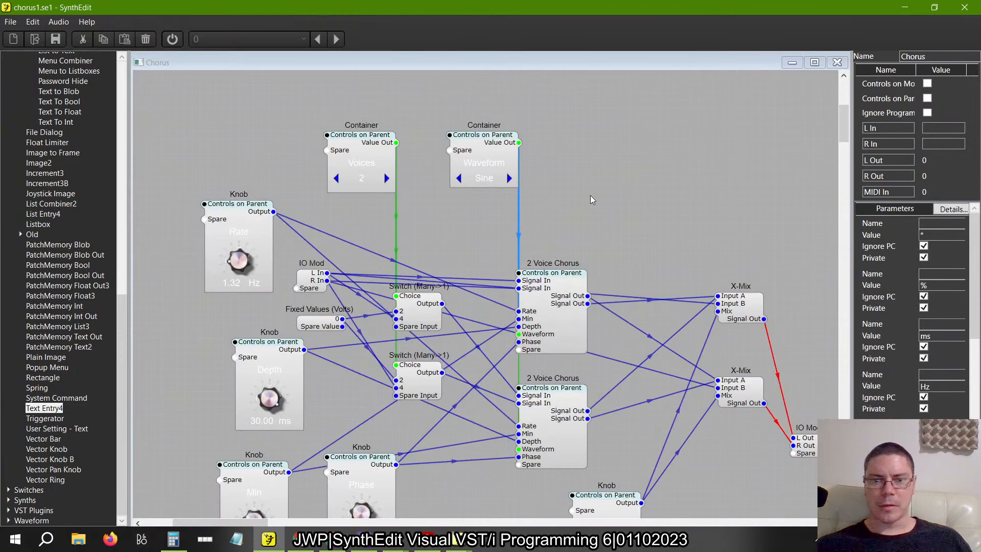
{"action": "left_click_drag", "start_coordinate": [499, 144], "coordinate": [508, 124]}
{"action": "left_click_drag", "start_coordinate": [499, 122], "coordinate": [496, 135]}
Replace the Voices container with a copy of the Waveform container, connecting its Value Out to the Choice input of both Switch modules
{"action": "left_click", "coordinate": [379, 147]}
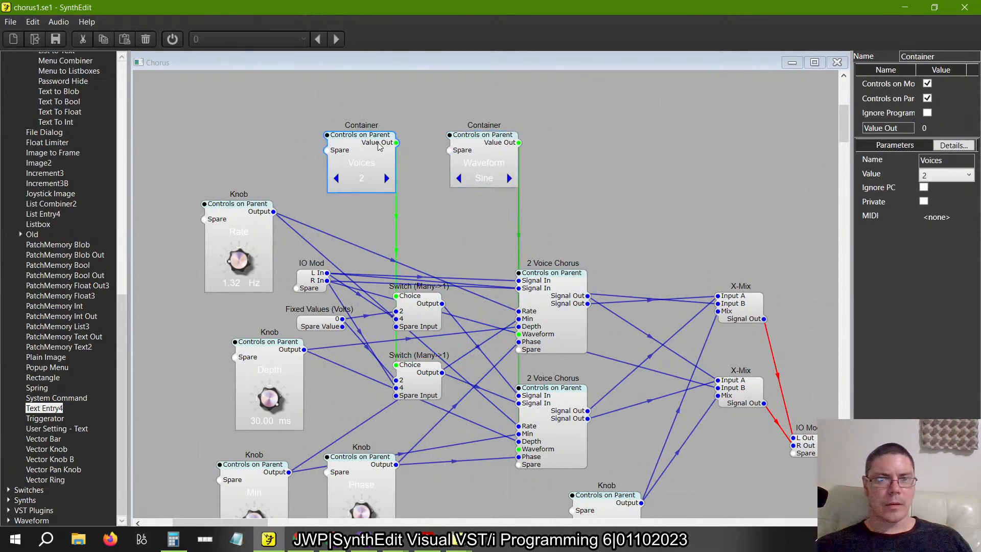
{"action": "left_click_drag", "start_coordinate": [378, 142], "coordinate": [397, 296]}
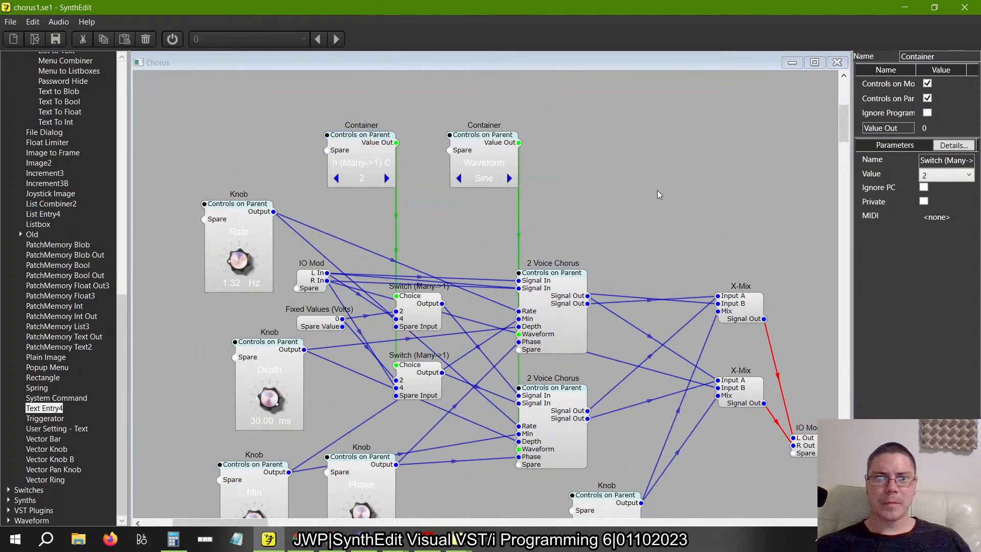
{"action": "left_click", "coordinate": [482, 148]}
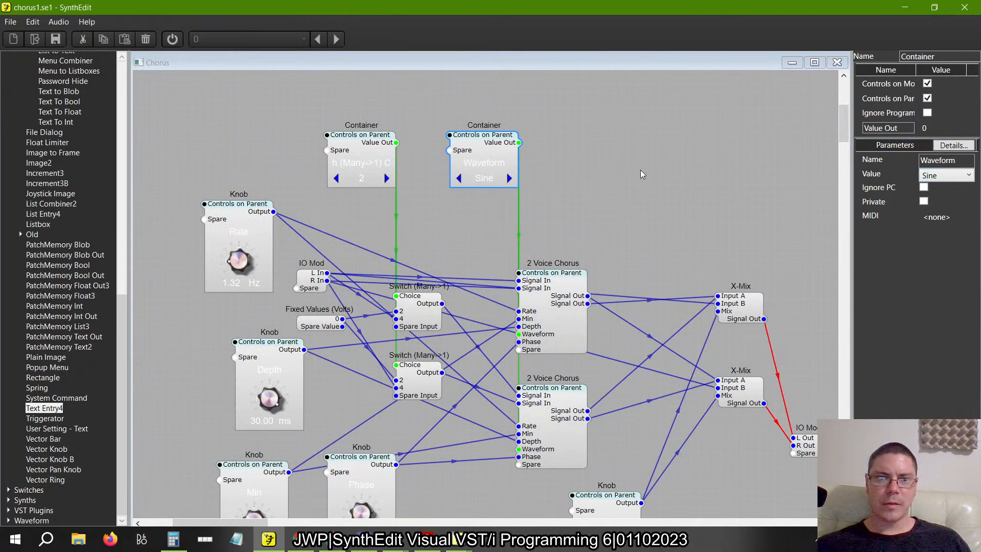
Set the Name parameter of the new selector container feeding the Switch modules to Voices
{"action": "left_click", "coordinate": [342, 158]}
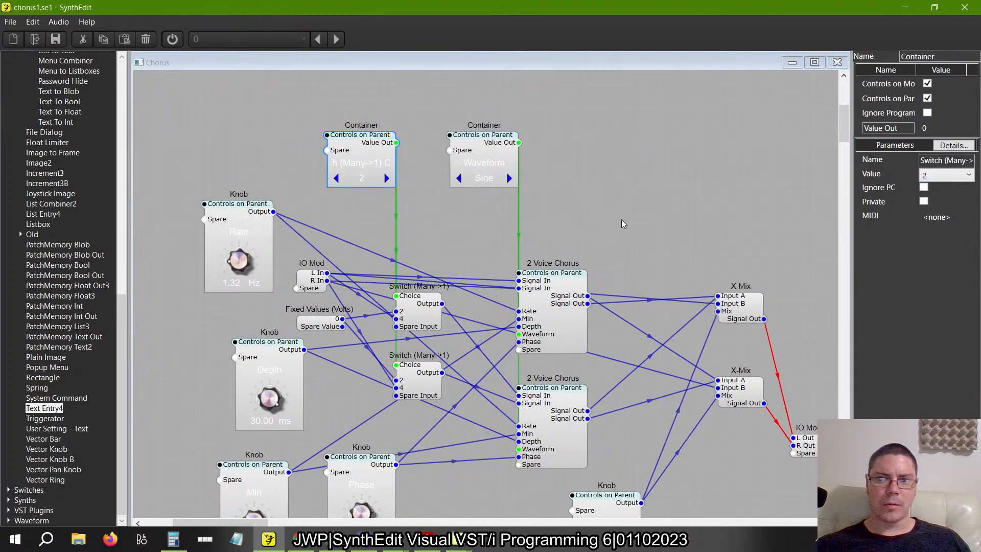
{"action": "left_click", "coordinate": [934, 160]}
{"action": "type", "text": "Voices"}
{"action": "key", "text": "Tab"}
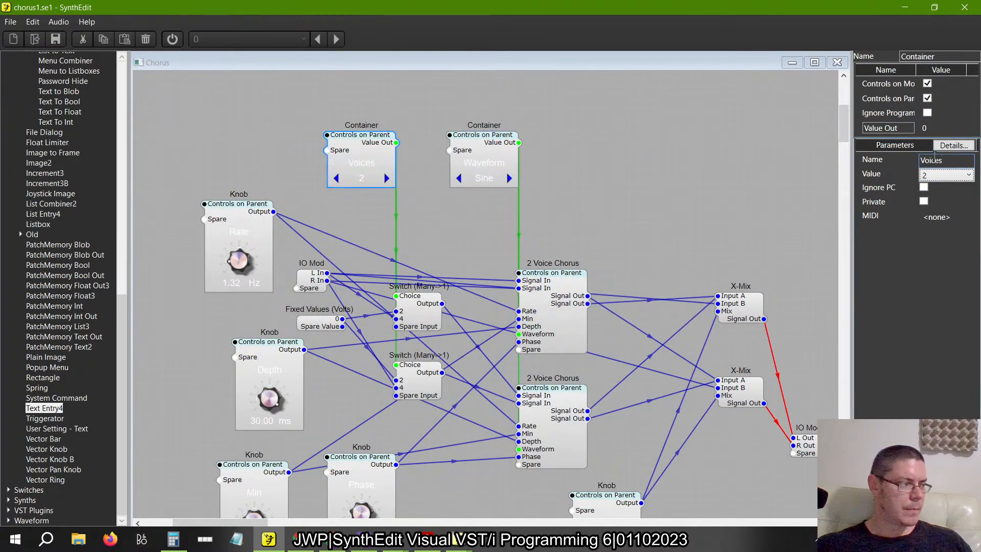
{"action": "left_click", "coordinate": [713, 204]}
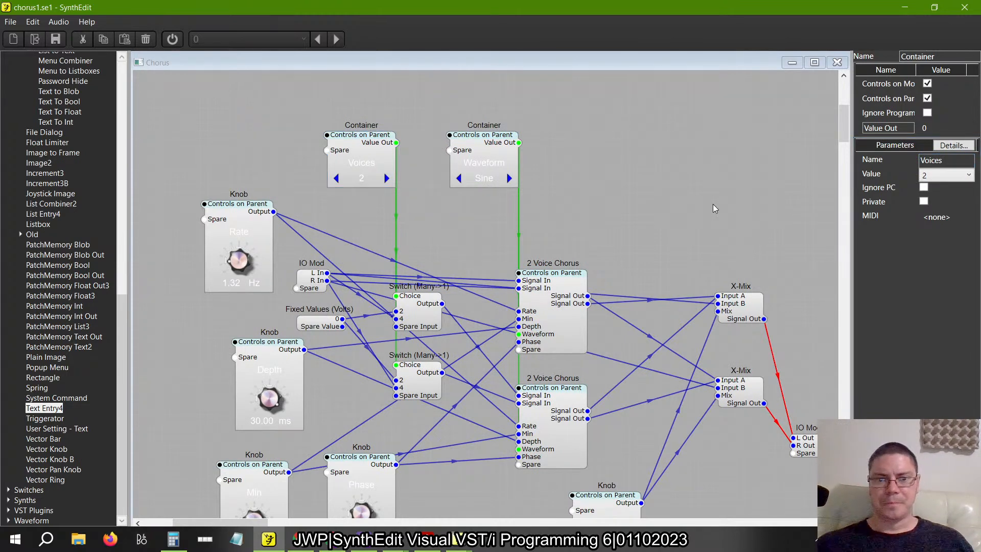
Check whether the value texts of the Voices and Waveform selectors can be edited directly, without changing either value
{"action": "scroll", "coordinate": [712, 203], "scroll_direction": "down", "scroll_amount": 1}
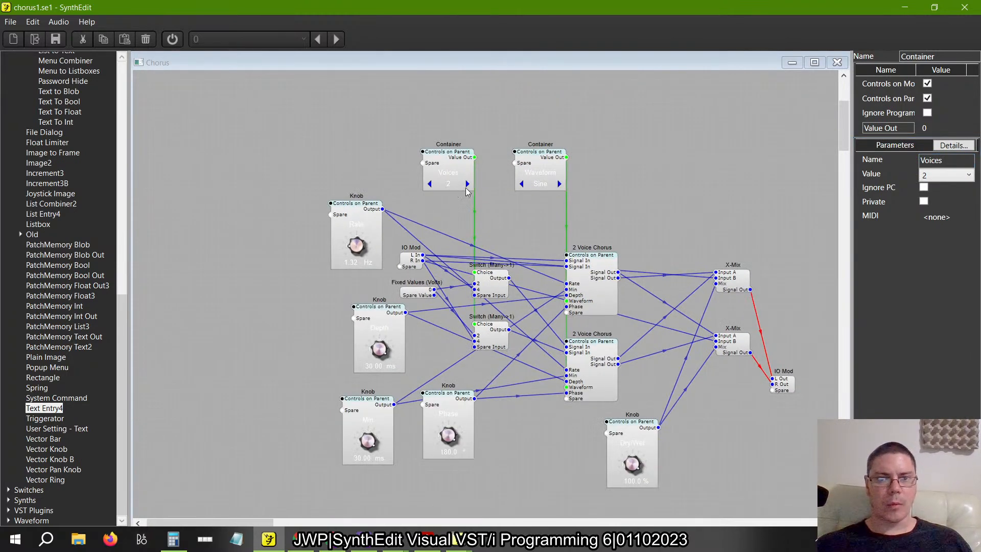
{"action": "left_click", "coordinate": [443, 183]}
{"action": "left_click", "coordinate": [490, 185]}
{"action": "left_click", "coordinate": [454, 184]}
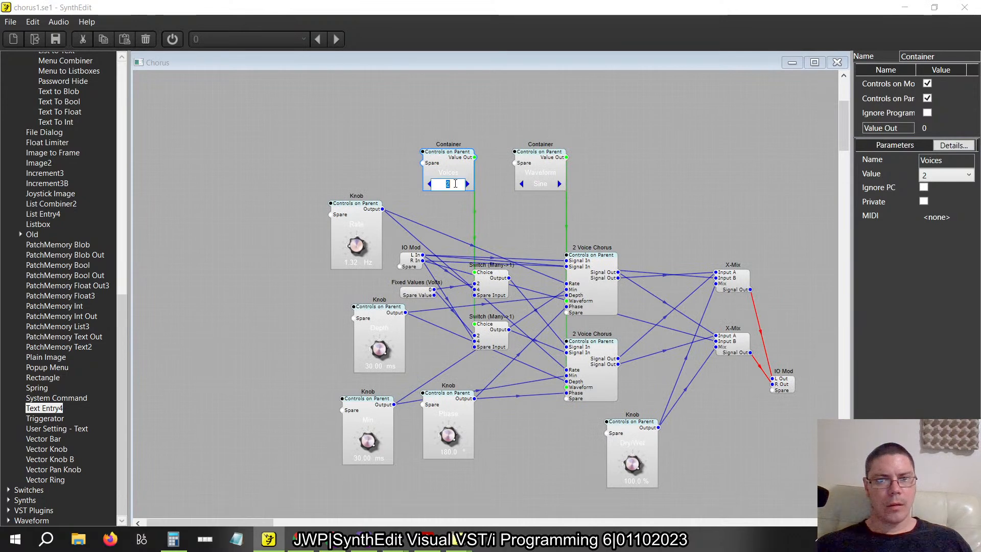
{"action": "left_click", "coordinate": [494, 195]}
{"action": "left_click", "coordinate": [553, 187]}
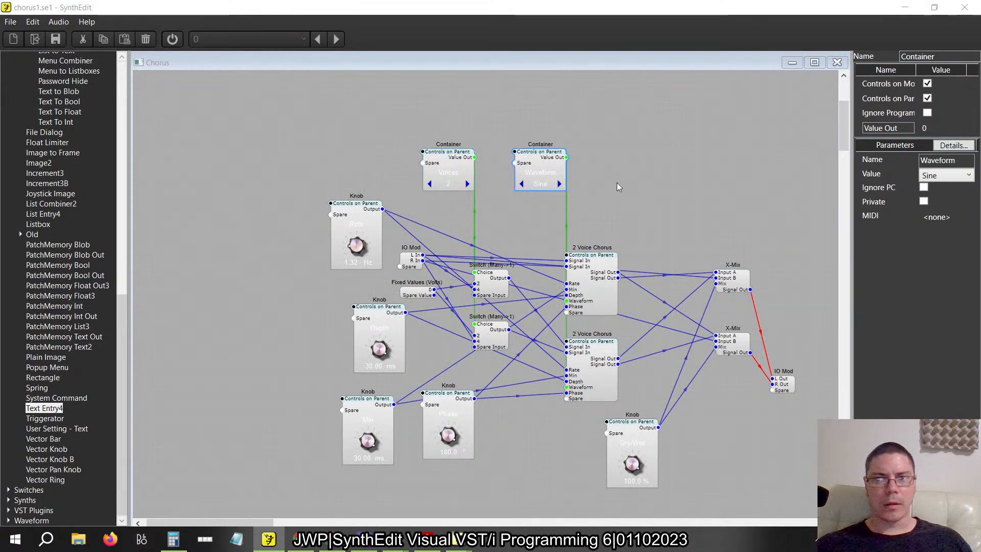
Turn off Writeable for the value display's Text Entry4 in the Waveform container and close its structure
{"action": "double_click", "coordinate": [536, 160]}
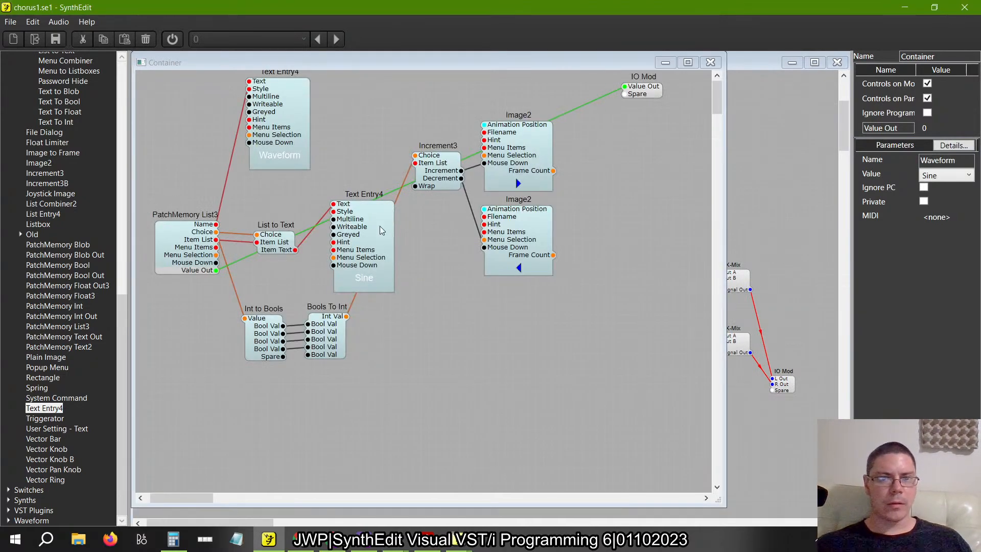
{"action": "left_click", "coordinate": [927, 130]}
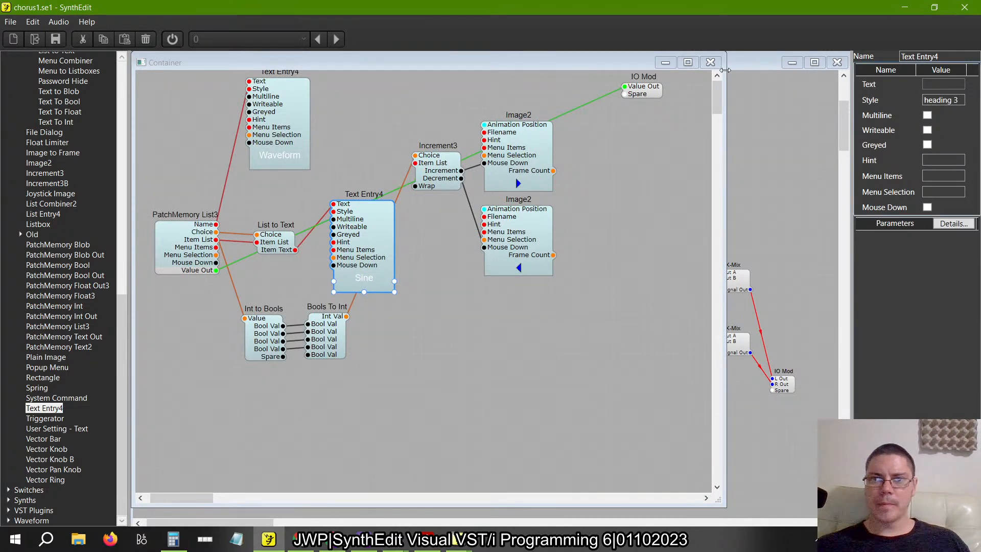
{"action": "left_click", "coordinate": [710, 62]}
Turn off Writeable for the value display's Text Entry4 in the Voices container, close its structure, and set Voices to 4
{"action": "left_click", "coordinate": [456, 171]}
{"action": "double_click", "coordinate": [457, 172]}
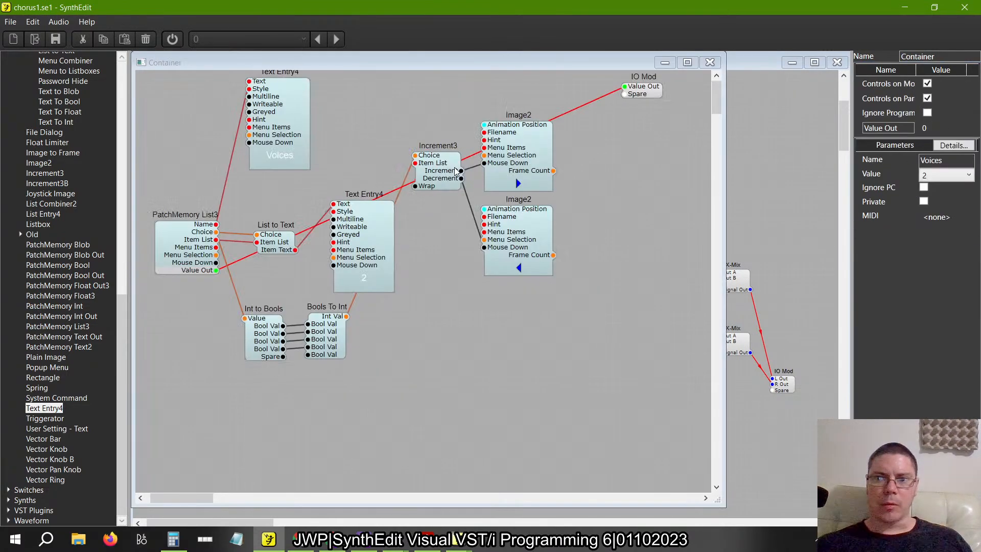
{"action": "left_click", "coordinate": [355, 236]}
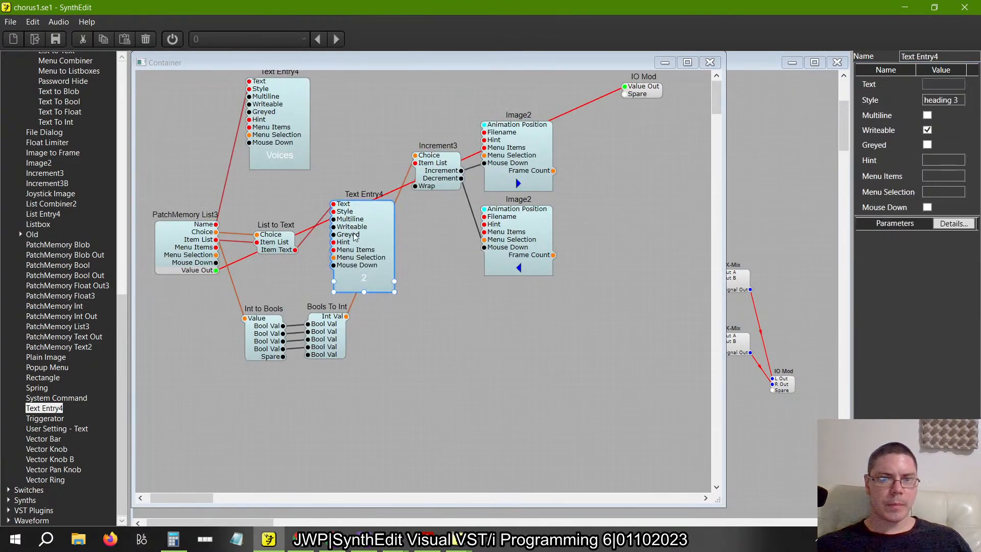
{"action": "left_click", "coordinate": [927, 129]}
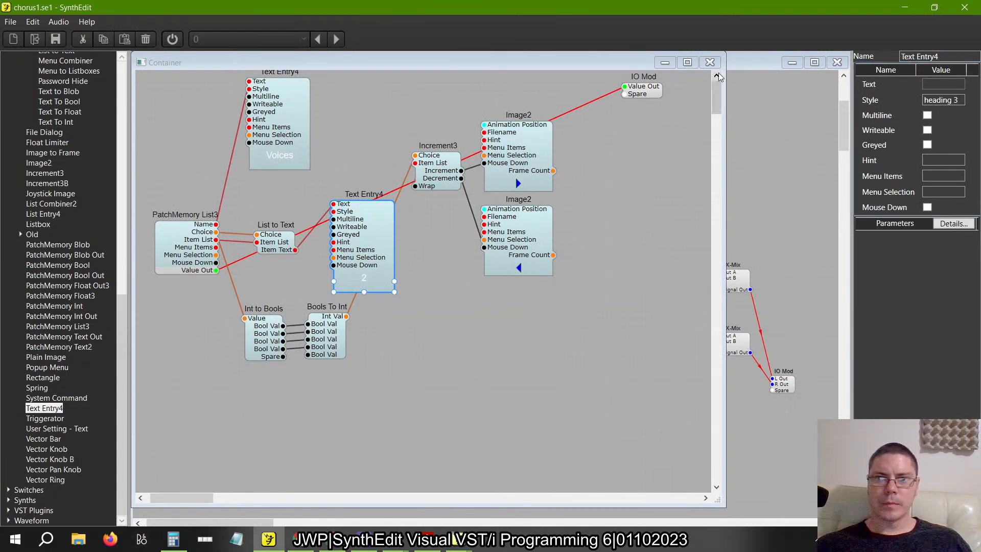
{"action": "left_click", "coordinate": [710, 62]}
{"action": "double_click", "coordinate": [456, 191]}
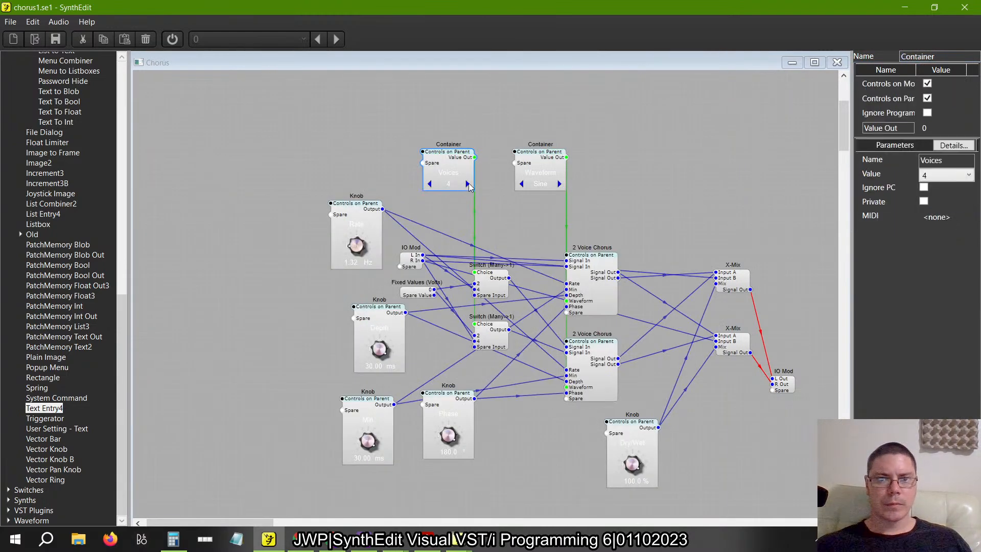
In the Voices container, shift the value display's Text Entry4 slightly and delete the Int to Bools and Bools To Int modules
{"action": "left_click", "coordinate": [709, 62]}
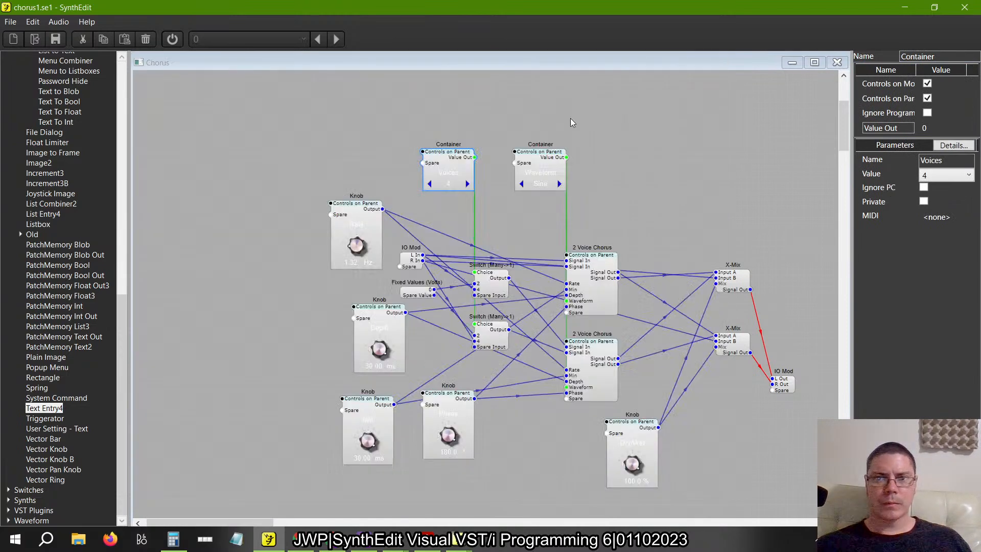
{"action": "double_click", "coordinate": [429, 188]}
{"action": "left_click", "coordinate": [402, 242]}
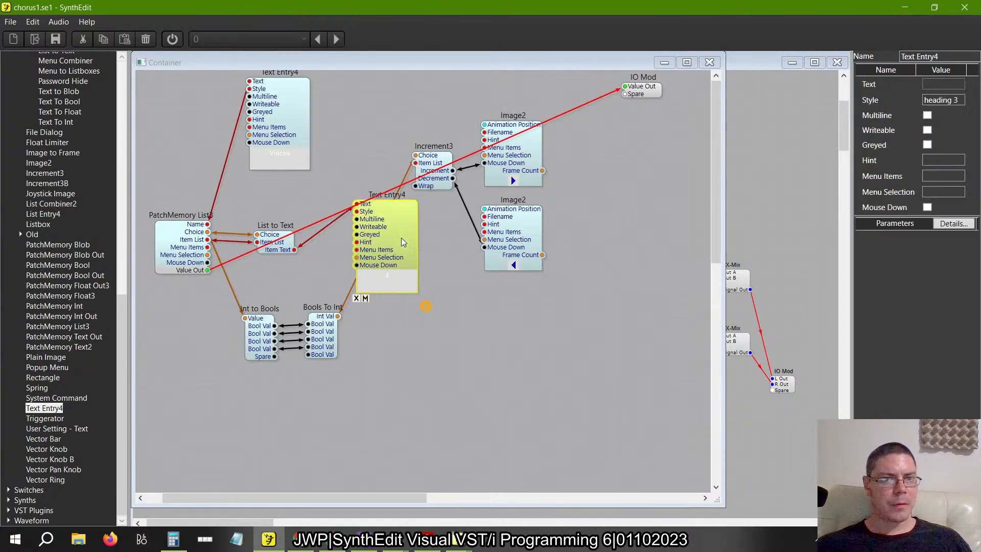
{"action": "left_click_drag", "start_coordinate": [403, 242], "coordinate": [410, 250]}
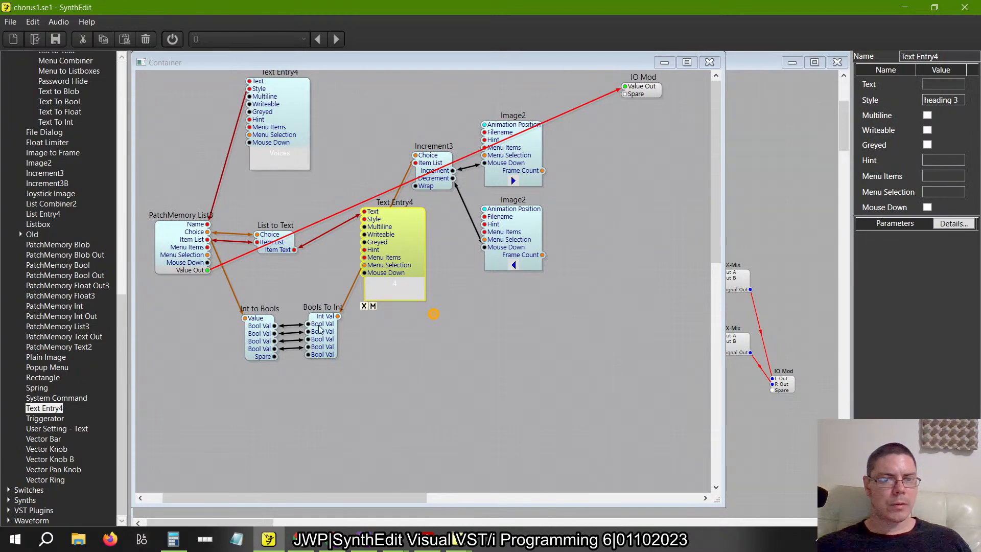
{"action": "left_click", "coordinate": [256, 369]}
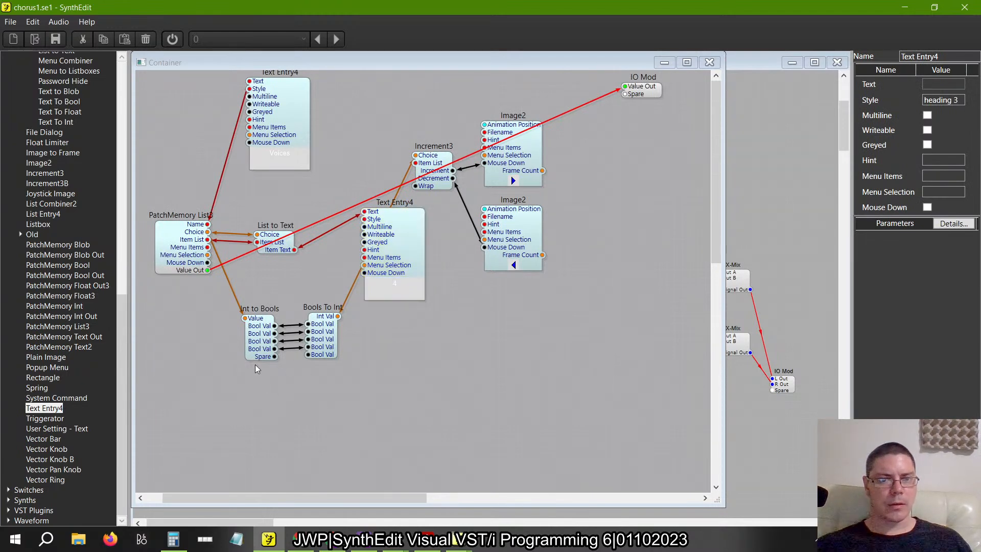
{"action": "left_click", "coordinate": [262, 341]}
{"action": "left_click", "coordinate": [318, 347], "text": "ctrl"}
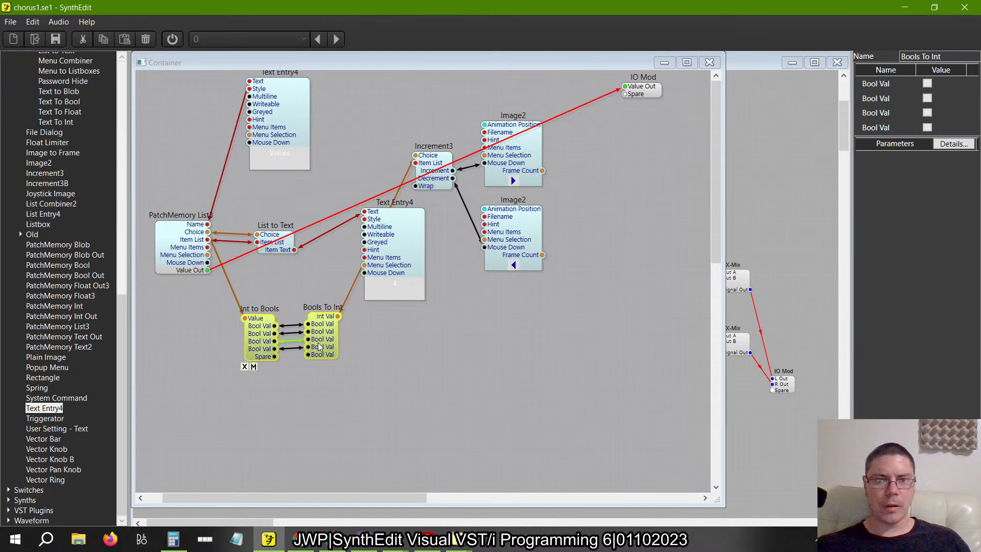
{"action": "key", "text": "Delete"}
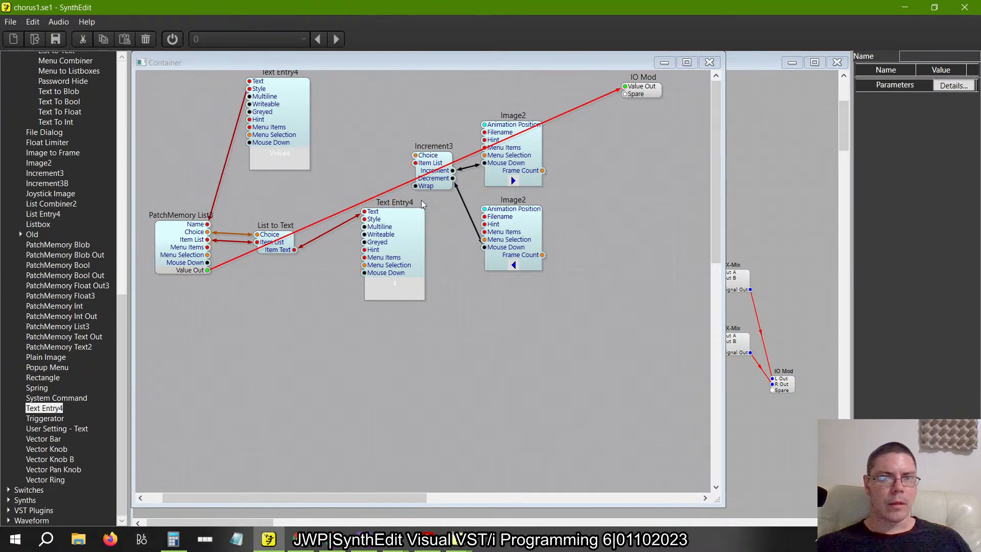
Connect Increment3's Choice and Item List to the matching PatchMemory List3 pins, and close the Voices container's structure
{"action": "left_click_drag", "start_coordinate": [415, 156], "coordinate": [208, 232]}
{"action": "left_click_drag", "start_coordinate": [415, 163], "coordinate": [208, 246]}
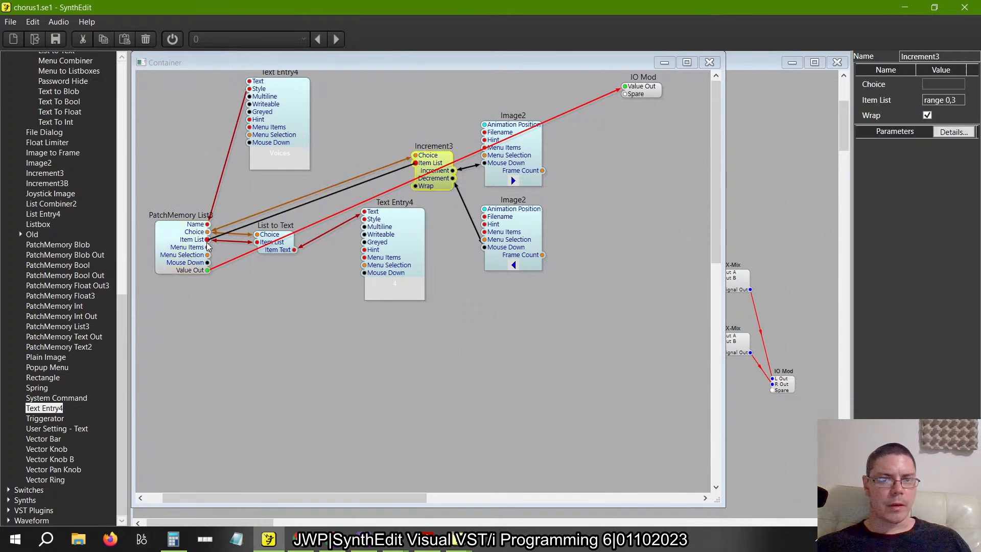
{"action": "left_click", "coordinate": [709, 62]}
Test the arrow buttons of the Voices and Waveform selectors, stepping Waveform through its options back to Sine
{"action": "left_click", "coordinate": [468, 186]}
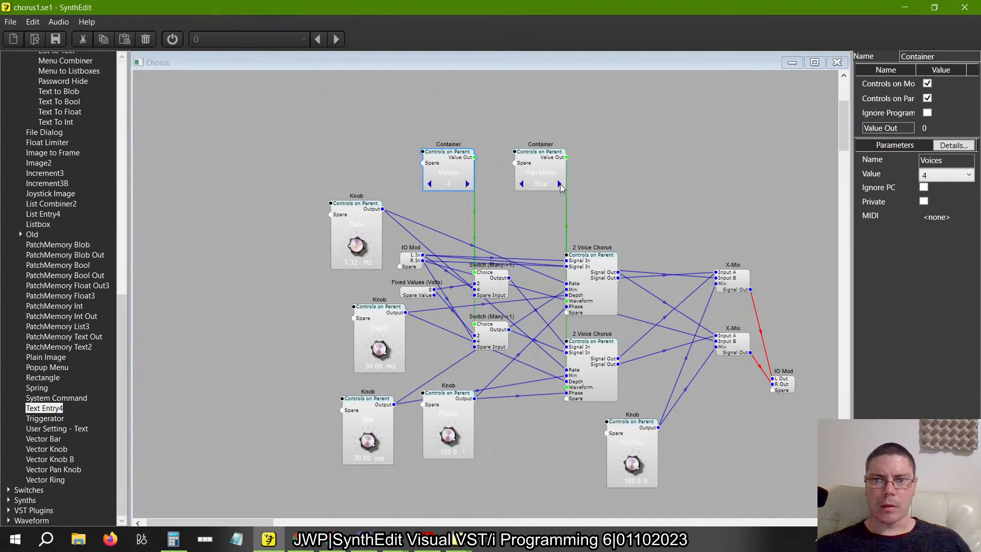
{"action": "left_click", "coordinate": [560, 185]}
{"action": "left_click", "coordinate": [560, 185]}
{"action": "left_click", "coordinate": [560, 185]}
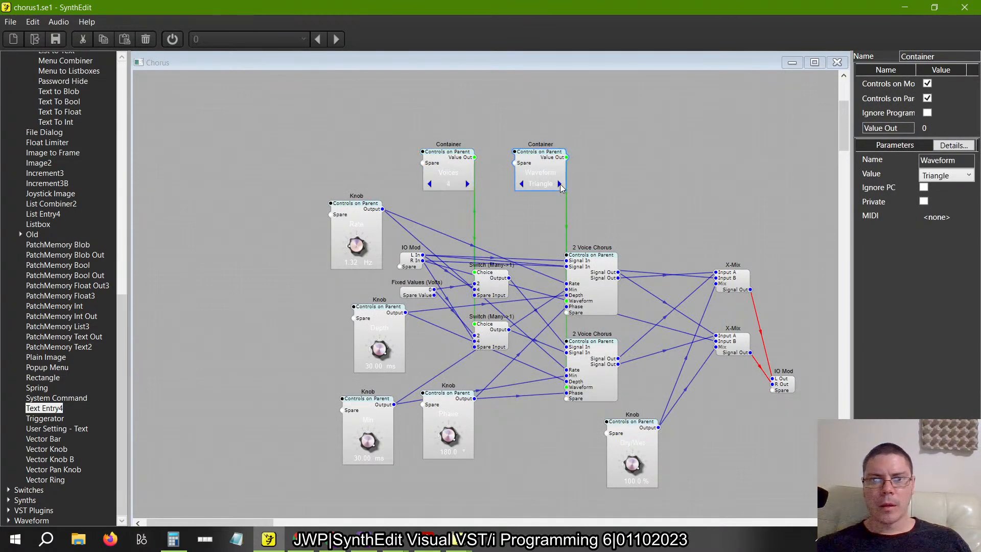
{"action": "left_click", "coordinate": [560, 185]}
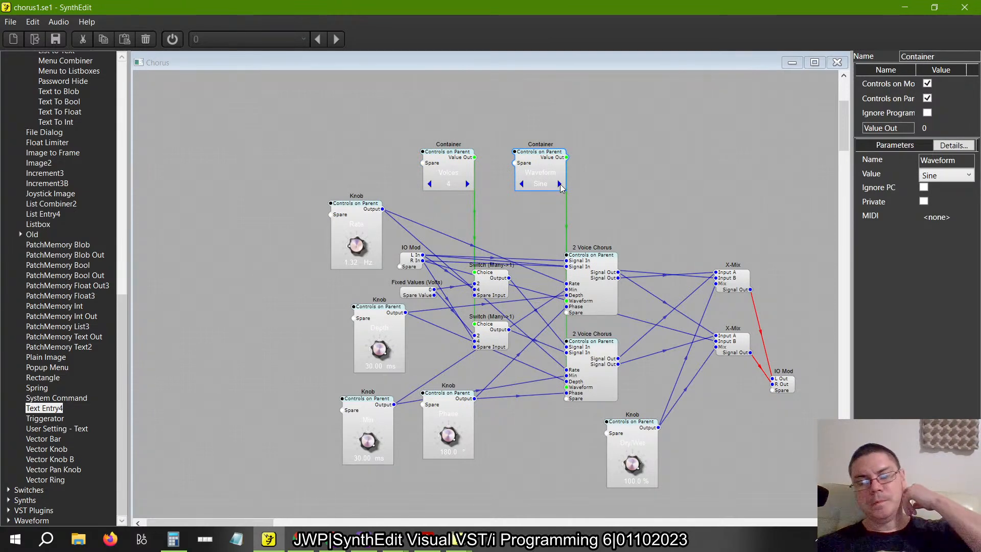
Compare the Chorus structure with the book's Switching Voices Off section and figure 2.65, then return to the chorus project
{"action": "key", "text": "alt+Tab"}
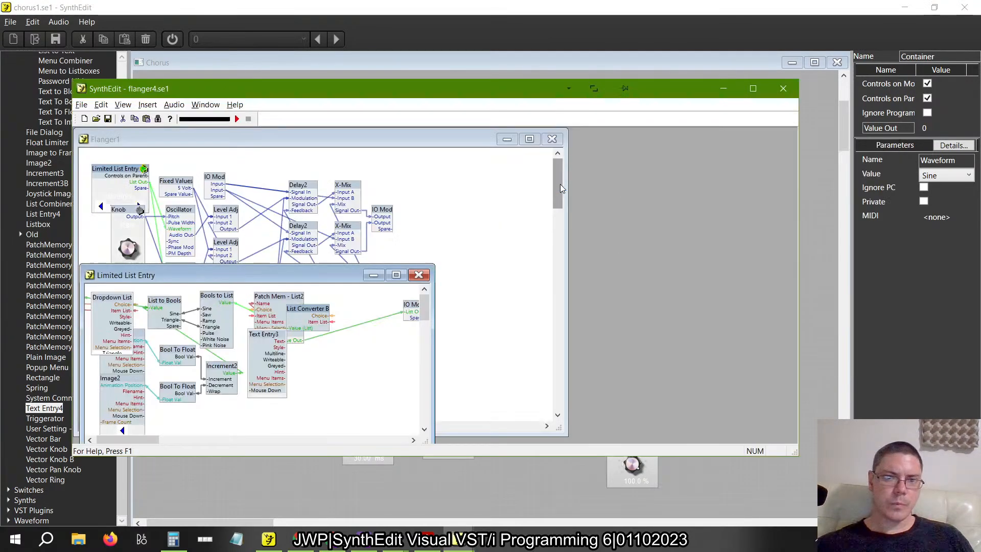
{"action": "key", "text": "alt+Tab"}
{"action": "key", "text": "Tab"}
{"action": "key", "text": "Tab"}
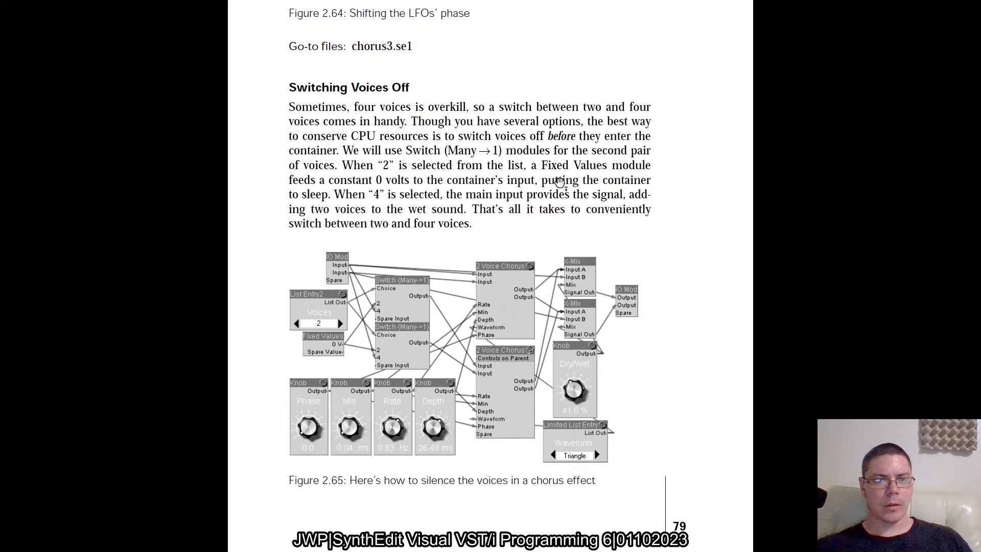
{"action": "key", "text": "alt+Tab"}
{"action": "key", "text": "alt+Tab"}
{"action": "left_click", "coordinate": [560, 188]}
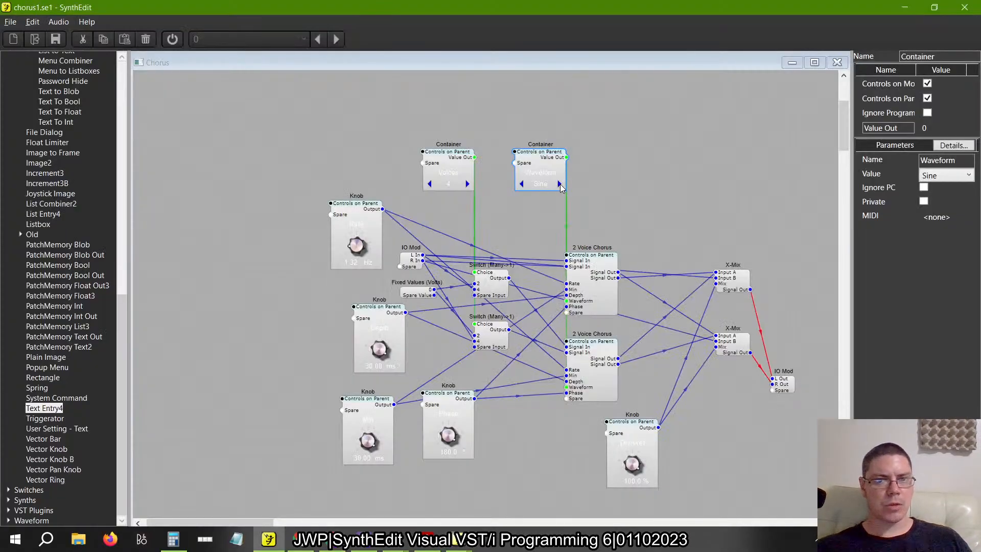
Open the Chorus container's panel layout and move the Dry/Wet knob directly beside the Phase knob
{"action": "right_click", "coordinate": [639, 191]}
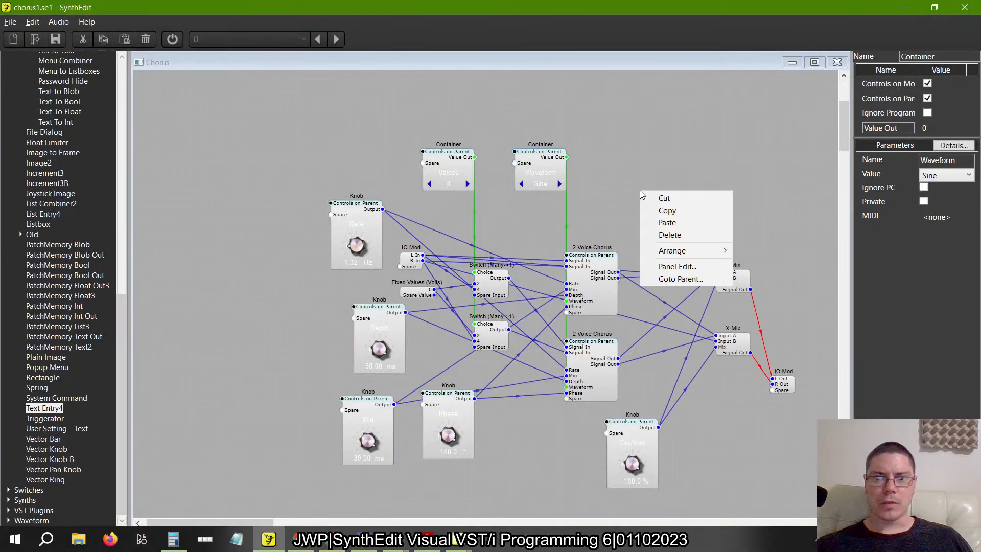
{"action": "left_click", "coordinate": [667, 266]}
{"action": "left_click", "coordinate": [436, 142]}
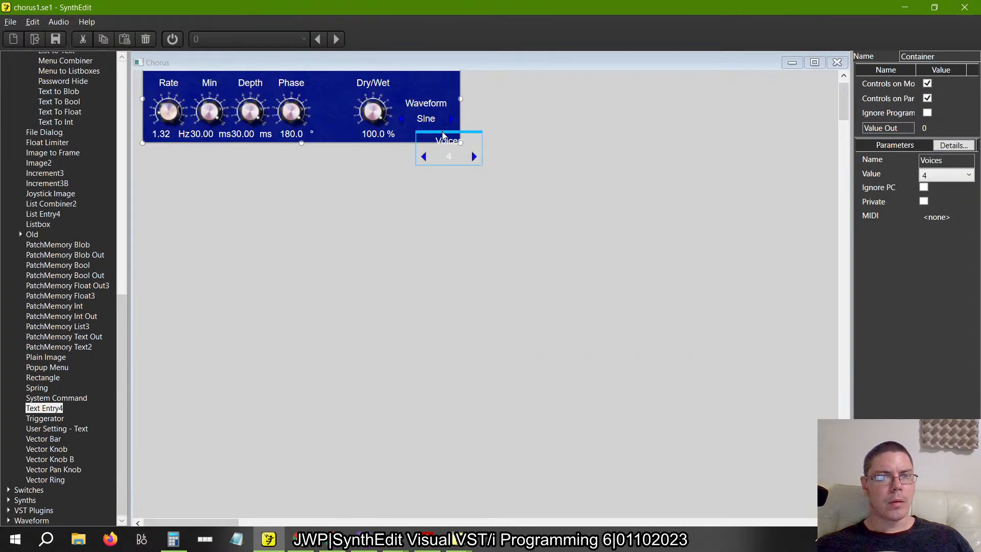
{"action": "left_click", "coordinate": [374, 84]}
{"action": "left_click_drag", "start_coordinate": [374, 83], "coordinate": [335, 99]}
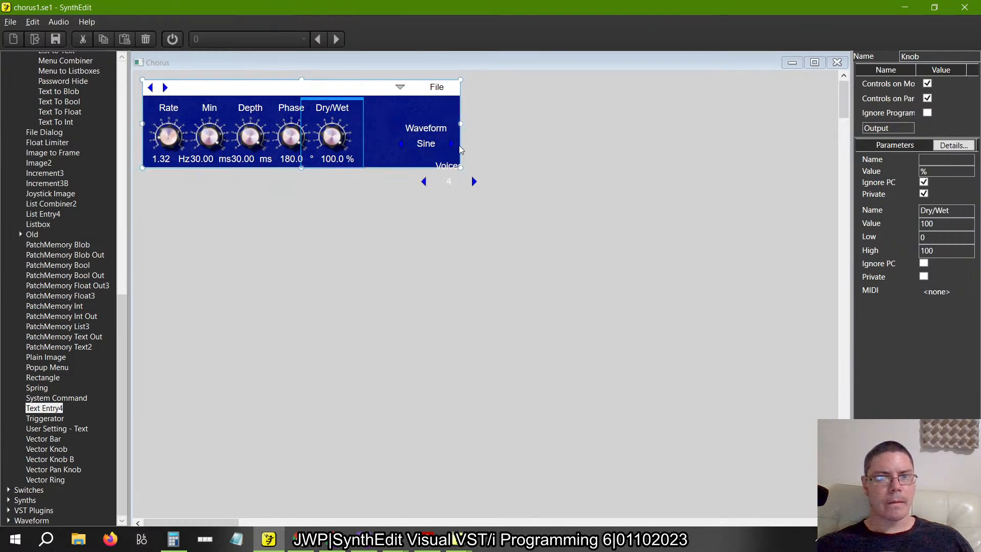
Stack the Waveform selector above the Voices selector beside the Dry/Wet knob, inside the blue panel, and close the panel layout
{"action": "left_click", "coordinate": [452, 165]}
{"action": "left_click_drag", "start_coordinate": [453, 165], "coordinate": [412, 108]}
{"action": "left_click", "coordinate": [430, 128]}
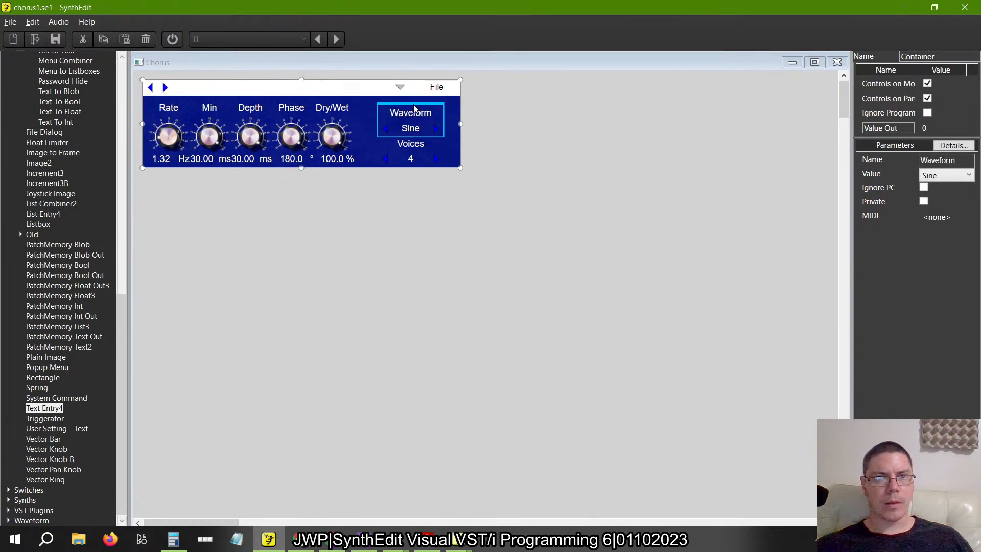
{"action": "left_click", "coordinate": [527, 164]}
{"action": "left_click", "coordinate": [418, 109]}
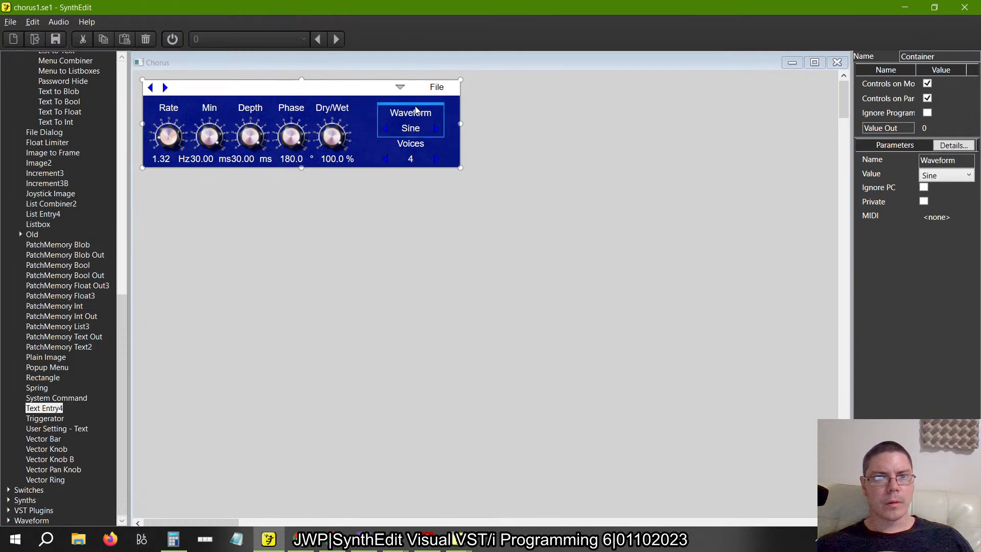
{"action": "left_click_drag", "start_coordinate": [414, 106], "coordinate": [396, 103]}
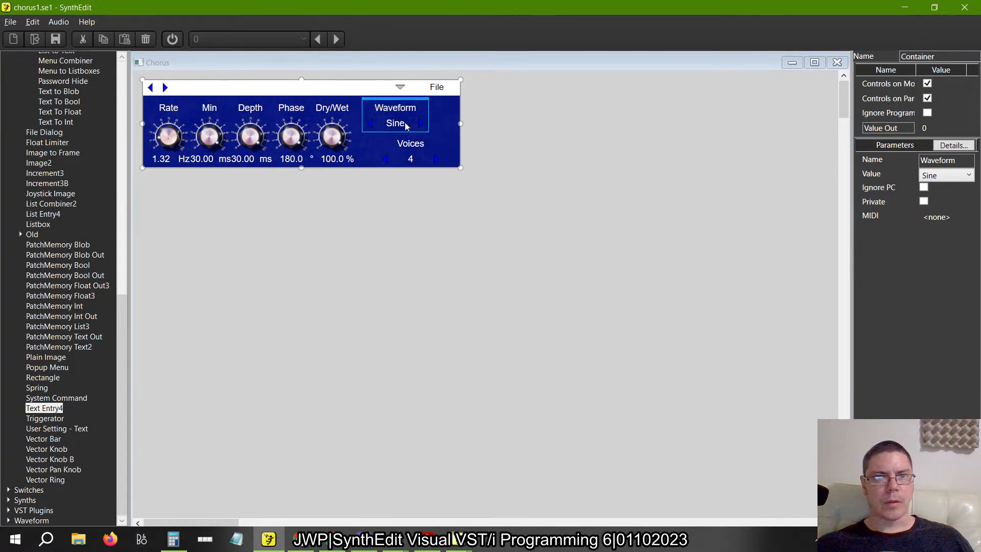
{"action": "left_click", "coordinate": [411, 144]}
{"action": "left_click_drag", "start_coordinate": [413, 136], "coordinate": [397, 132]}
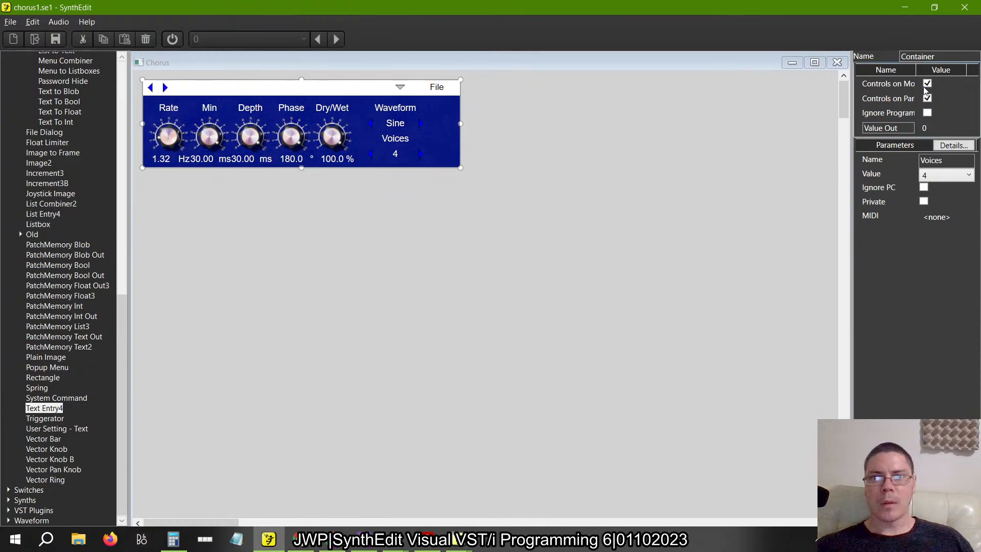
{"action": "left_click", "coordinate": [838, 62]}
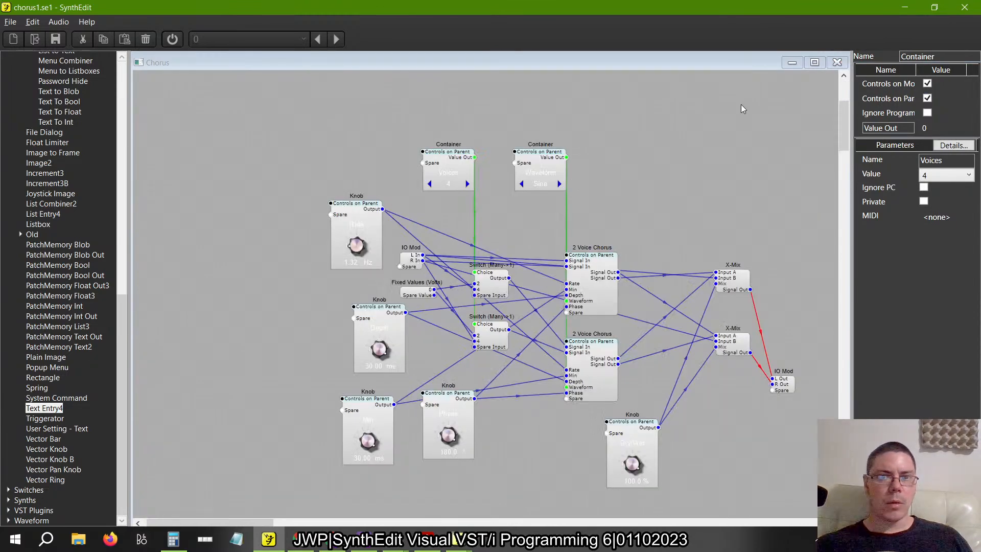
Reopen the Chorus panel to review the arranged knobs and selectors, and close it
{"action": "right_click", "coordinate": [625, 192]}
{"action": "left_click", "coordinate": [649, 268]}
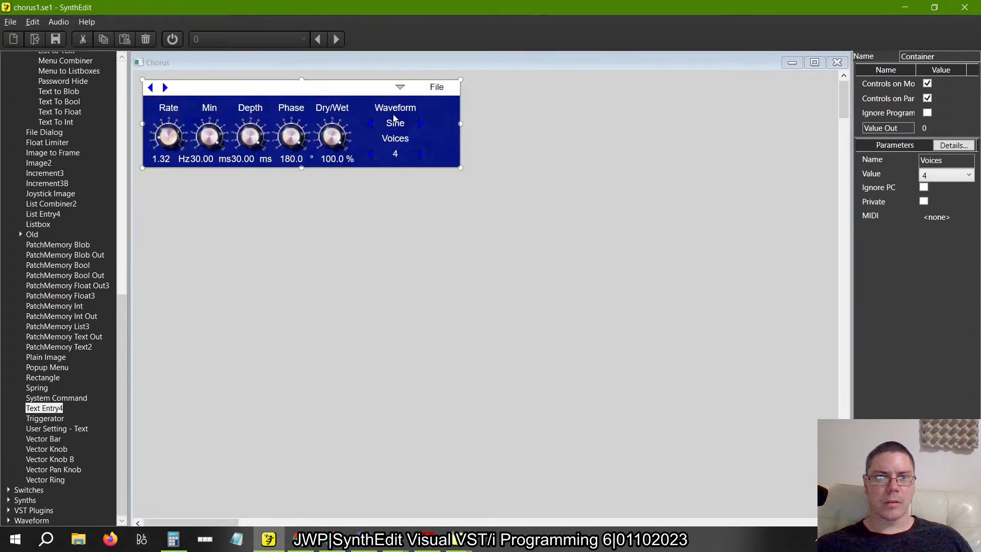
{"action": "left_click", "coordinate": [836, 64]}
Read ahead in the book to the Phaser Effects section and return to the Switching Voices Off page
{"action": "key", "text": "alt+Tab"}
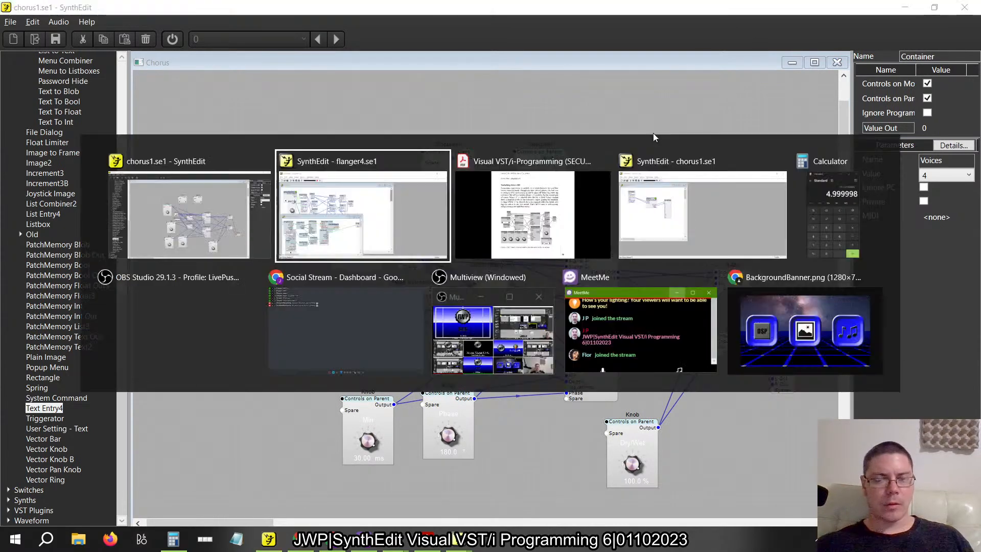
{"action": "key", "text": "alt+Tab"}
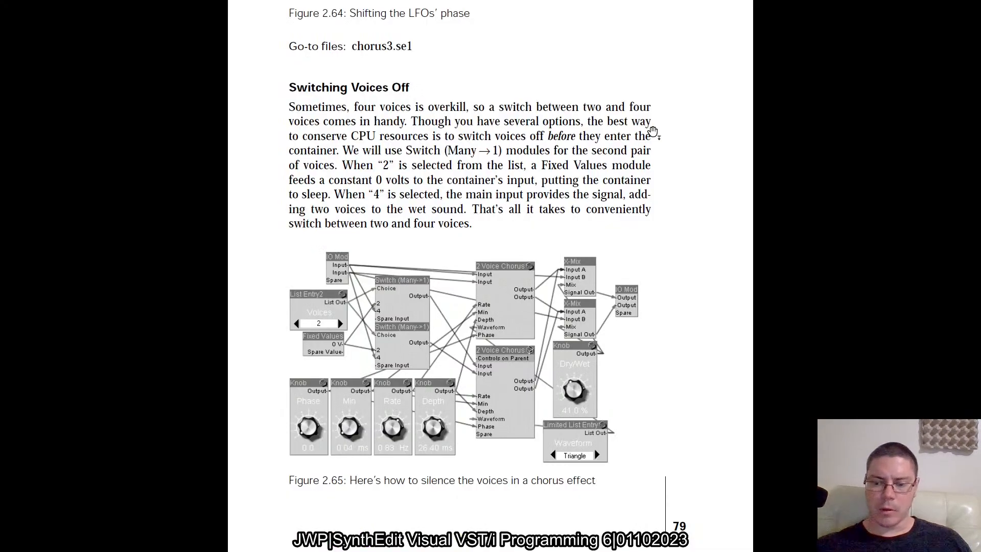
{"action": "scroll", "coordinate": [654, 131], "scroll_direction": "down", "scroll_amount": 1}
{"action": "scroll", "coordinate": [654, 131], "scroll_direction": "down", "scroll_amount": 2}
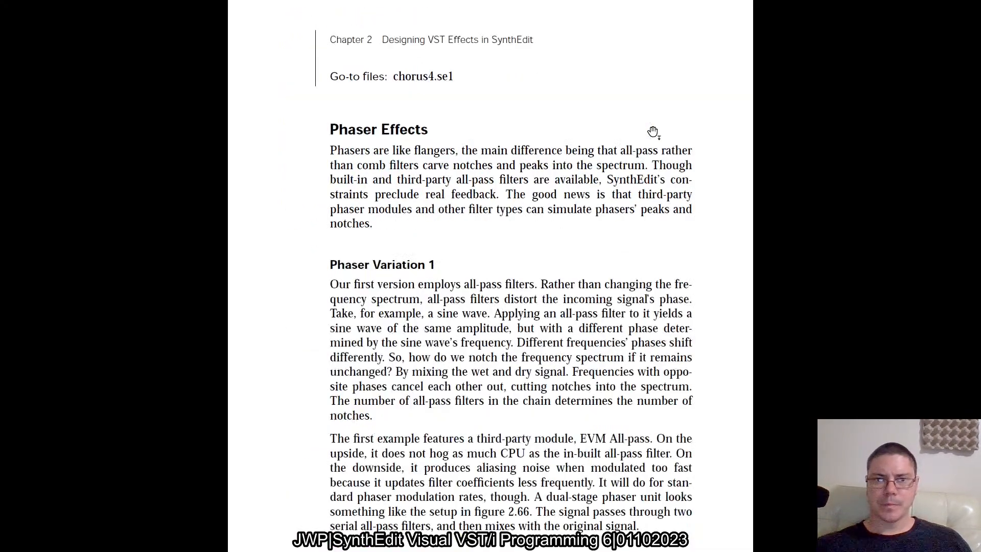
{"action": "scroll", "coordinate": [653, 131], "scroll_direction": "down", "scroll_amount": 1, "text": "ctrl"}
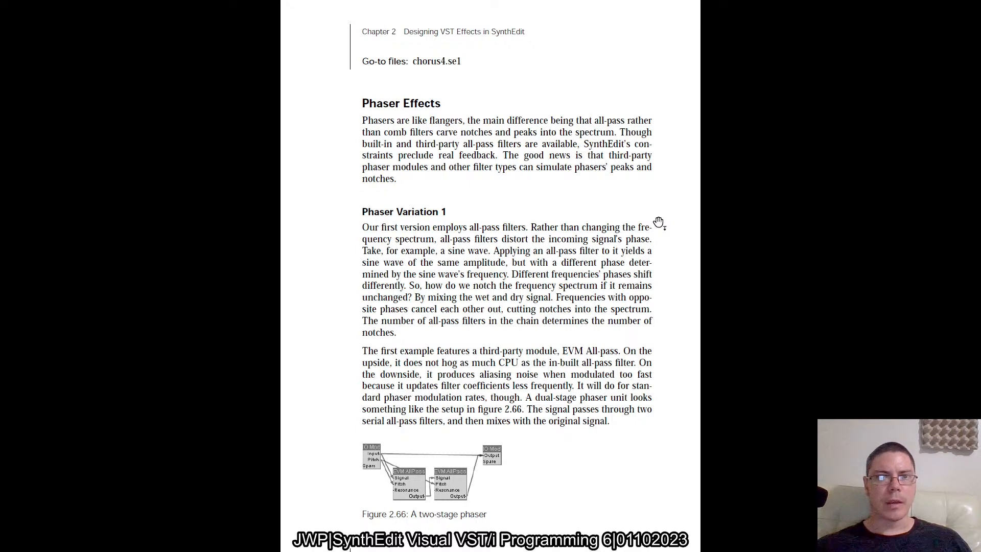
{"action": "scroll", "coordinate": [658, 223], "scroll_direction": "up", "scroll_amount": 5}
Switch to the older SynthEdit window with flanger4.se1 and check which folder its Open dialog uses, without opening a file
{"action": "key", "text": "alt+Tab"}
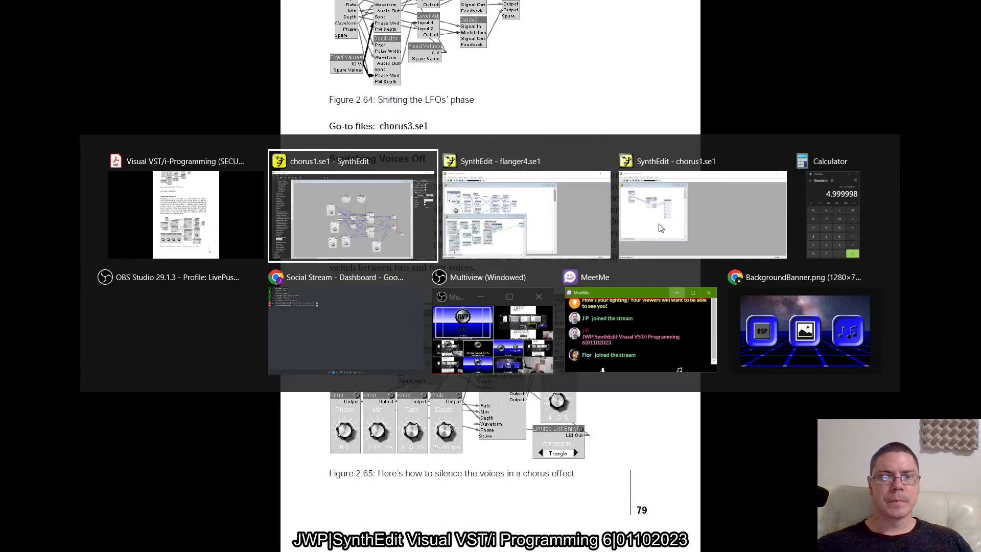
{"action": "left_click", "coordinate": [83, 106]}
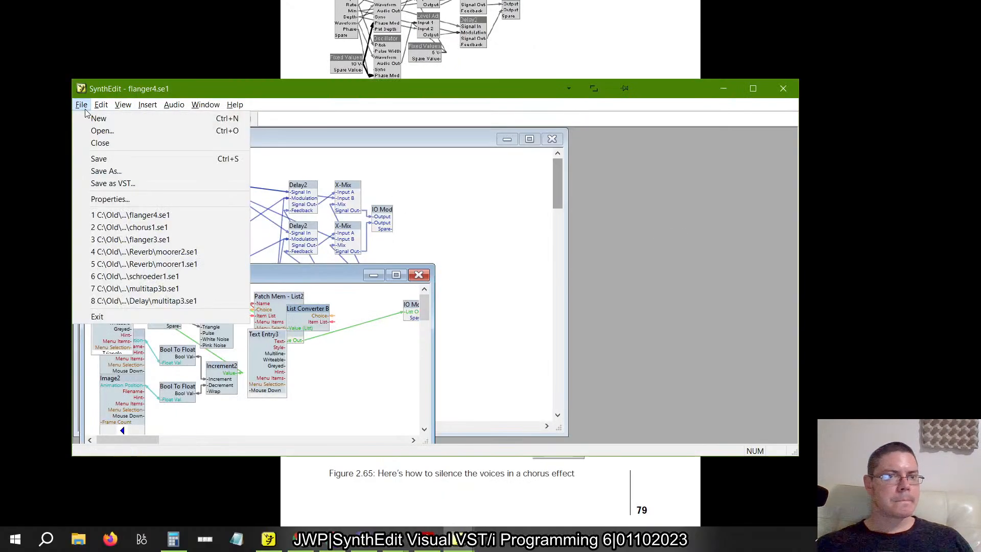
{"action": "left_click", "coordinate": [102, 130]}
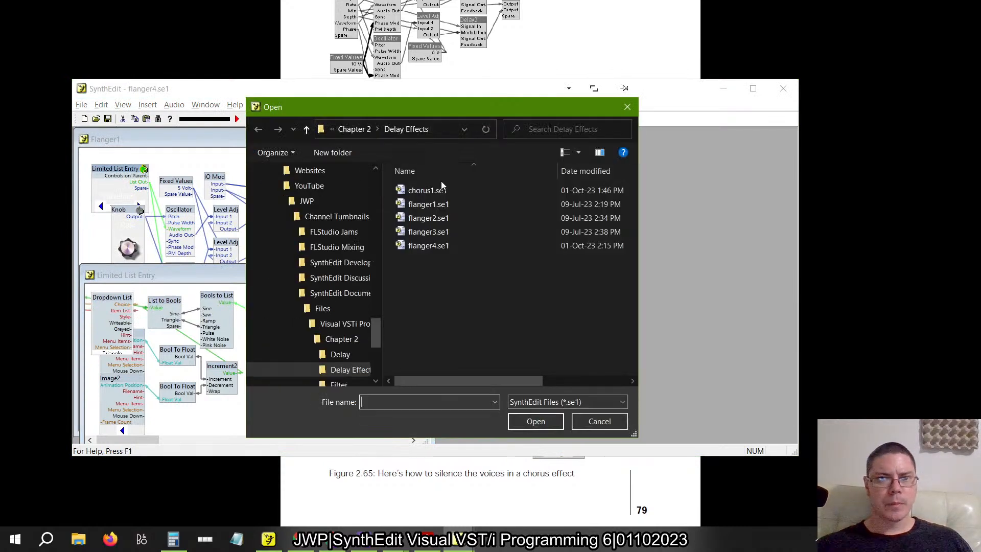
{"action": "left_click", "coordinate": [437, 132]}
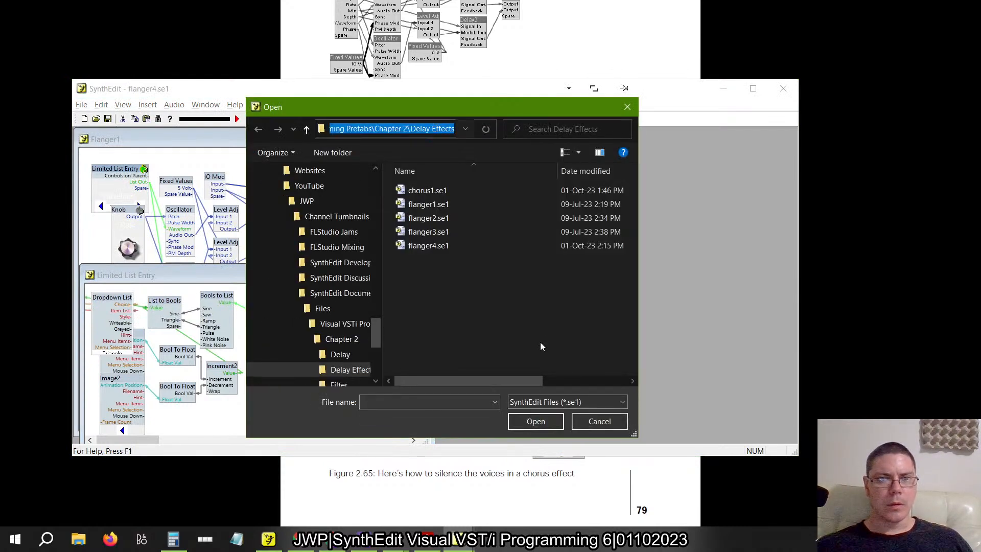
{"action": "left_click", "coordinate": [600, 421]}
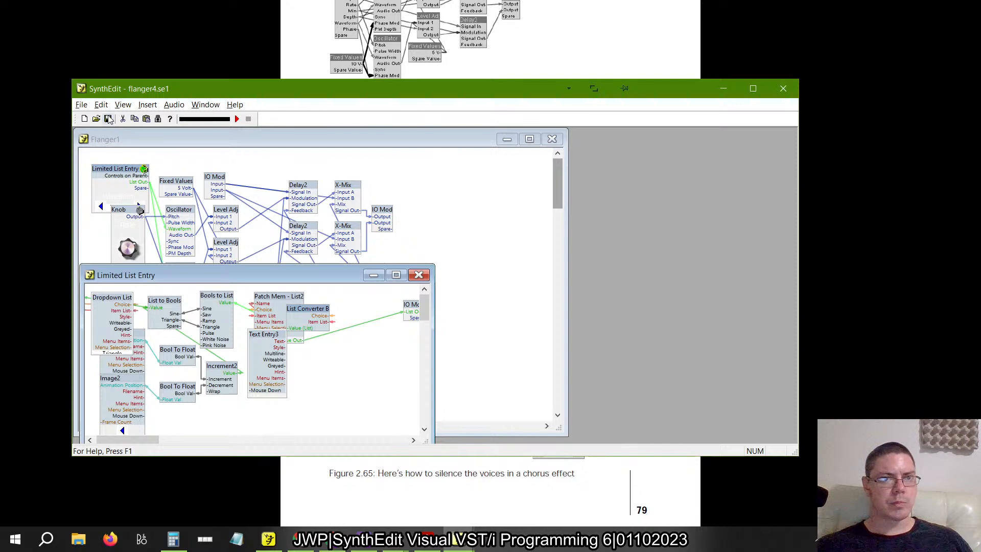
Copy the path of the BookExamples DelayMod folder from the Save As dialog, without saving the file
{"action": "left_click", "coordinate": [81, 105]}
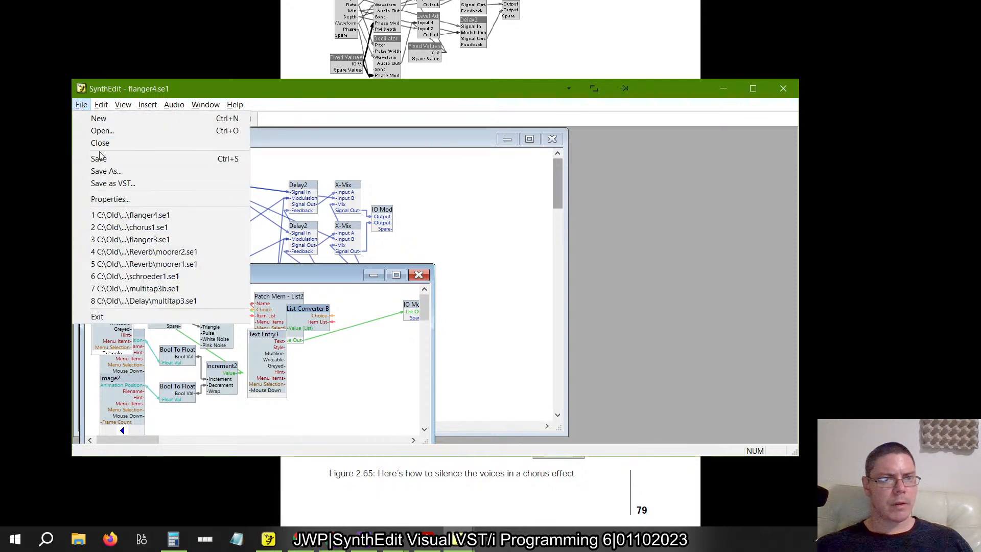
{"action": "left_click", "coordinate": [101, 171]}
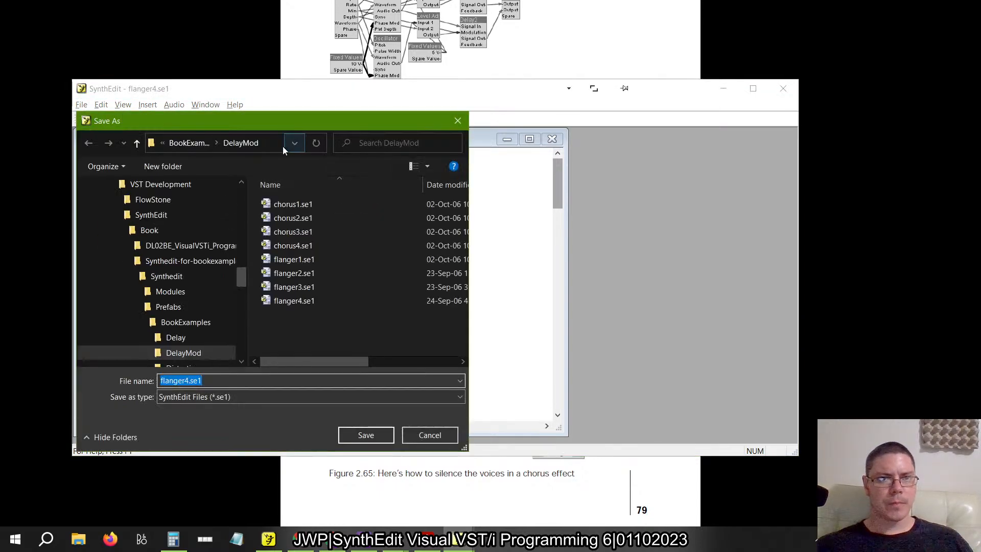
{"action": "left_click", "coordinate": [270, 145]}
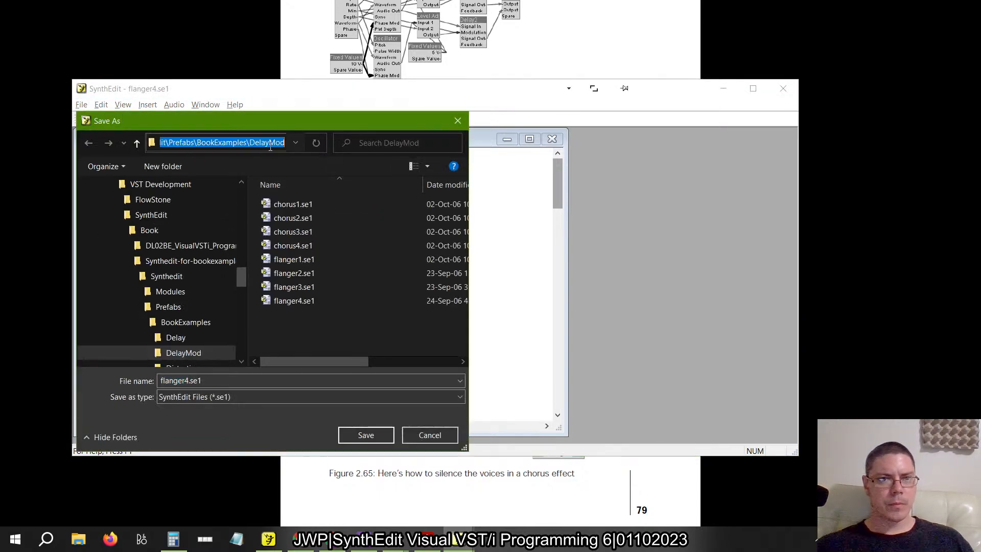
{"action": "left_click", "coordinate": [438, 438]}
Open chorus4.se1 from the copied DelayMod folder path and move its Chorus panel window nearer the structure view
{"action": "left_click", "coordinate": [81, 104]}
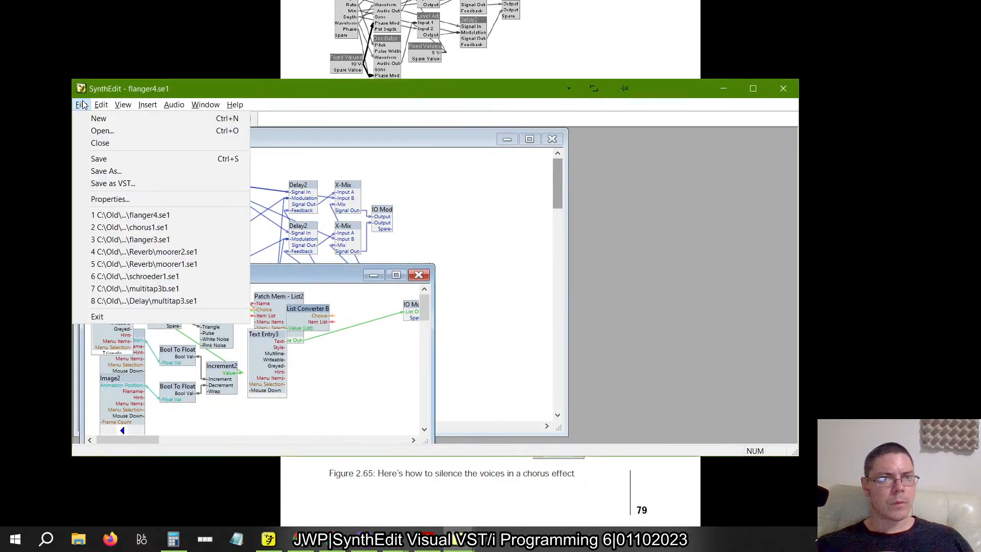
{"action": "left_click", "coordinate": [97, 129]}
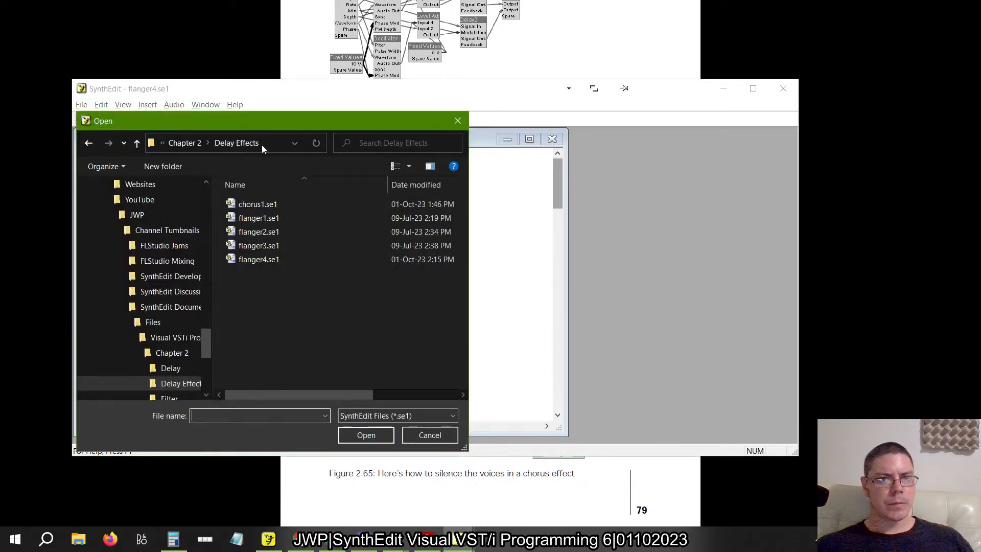
{"action": "left_click", "coordinate": [261, 146]}
{"action": "key", "text": "ctrl+v"}
{"action": "key", "text": "Return"}
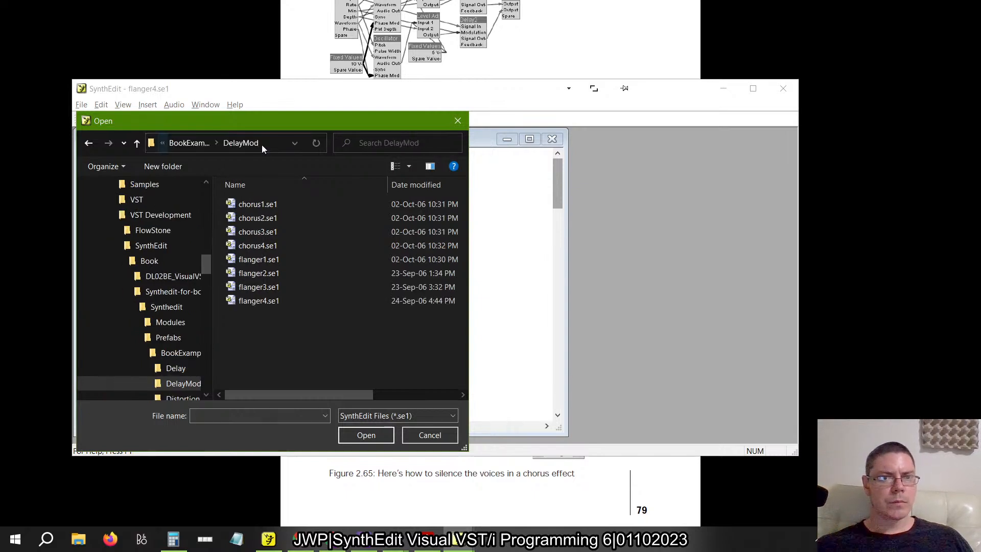
{"action": "left_click", "coordinate": [271, 246]}
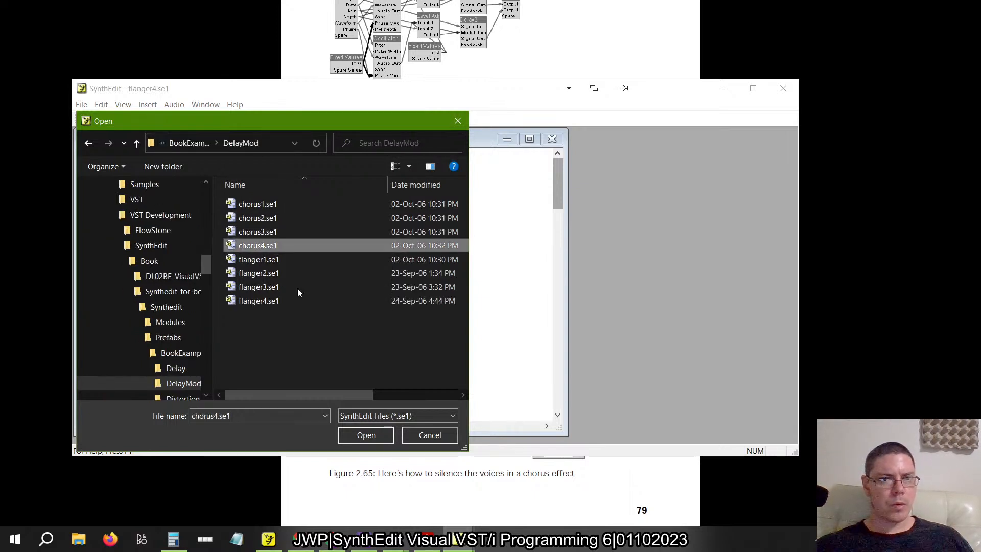
{"action": "left_click", "coordinate": [358, 434]}
{"action": "left_click", "coordinate": [456, 304]}
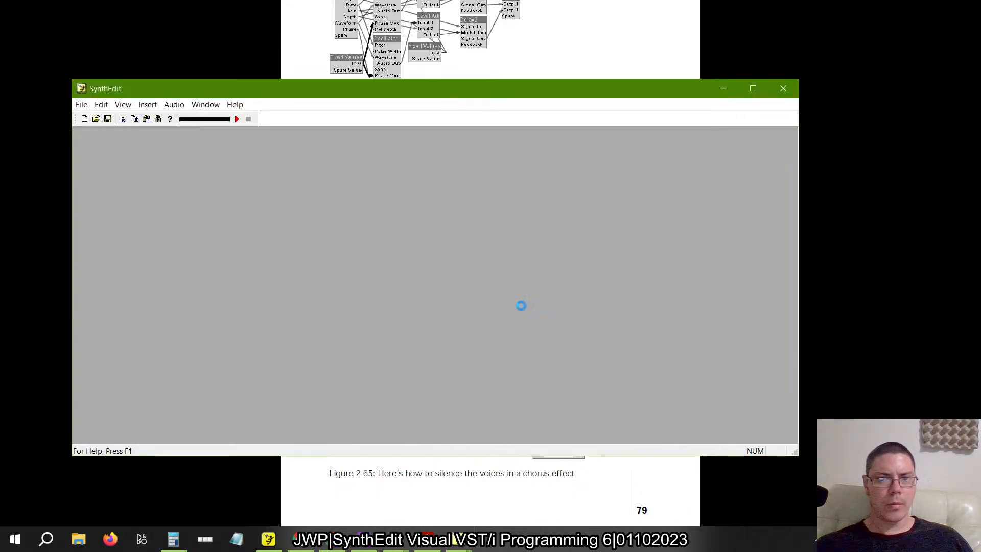
{"action": "left_click_drag", "start_coordinate": [466, 389], "coordinate": [385, 297]}
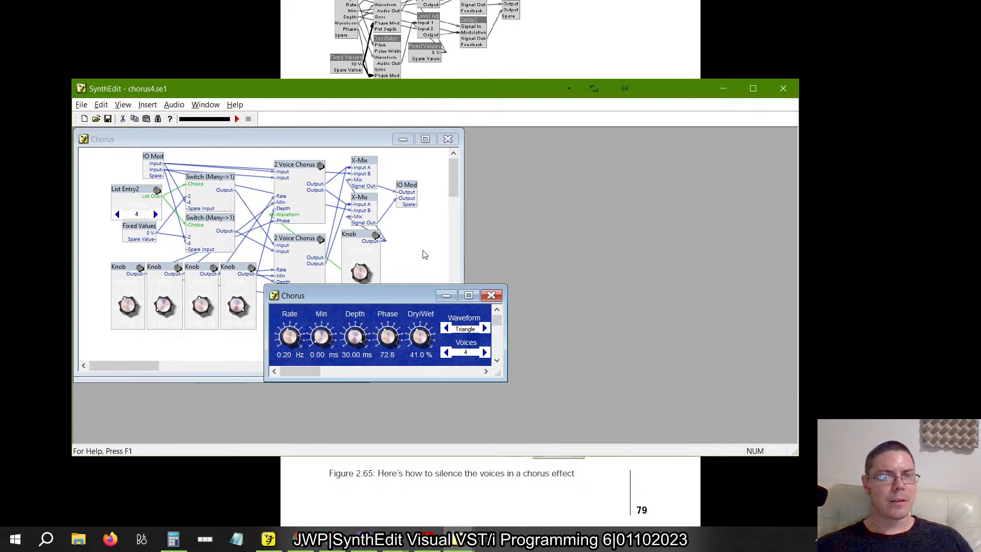
Switch to the newer SynthEdit window with chorus1.se1 and move the input IO Mod up beside the Rate knob
{"action": "key", "text": "alt+Tab"}
{"action": "key", "text": "alt+Tab"}
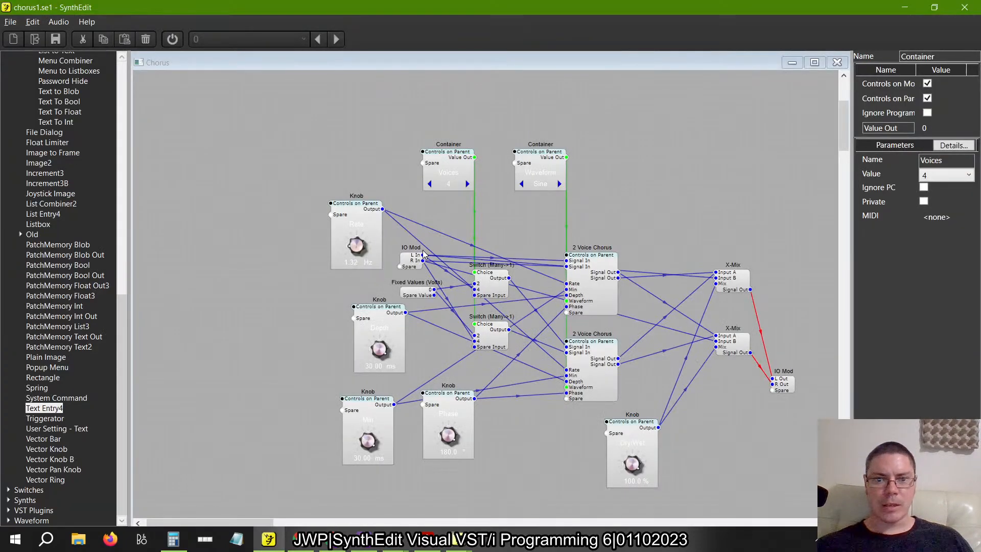
{"action": "left_click_drag", "start_coordinate": [402, 263], "coordinate": [410, 246]}
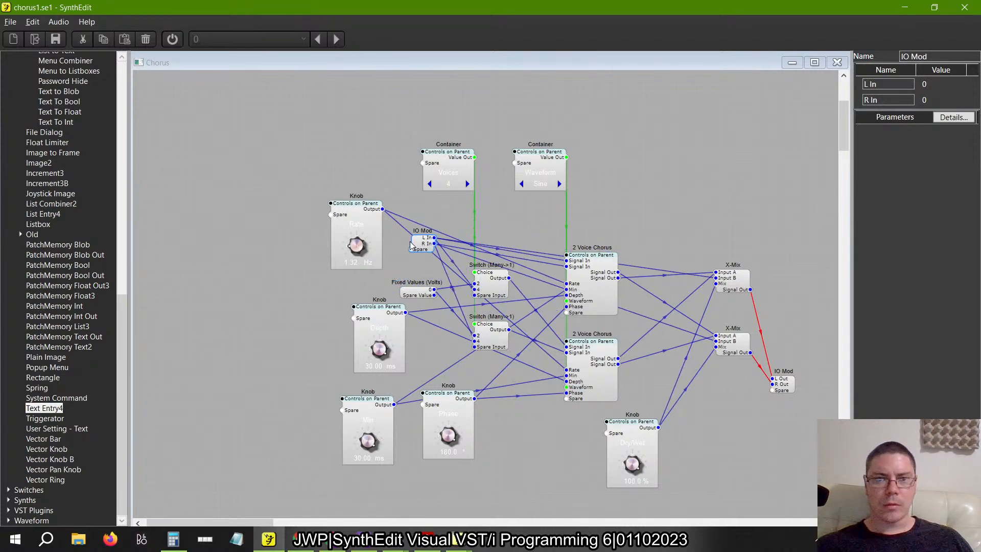
{"action": "right_click", "coordinate": [601, 205]}
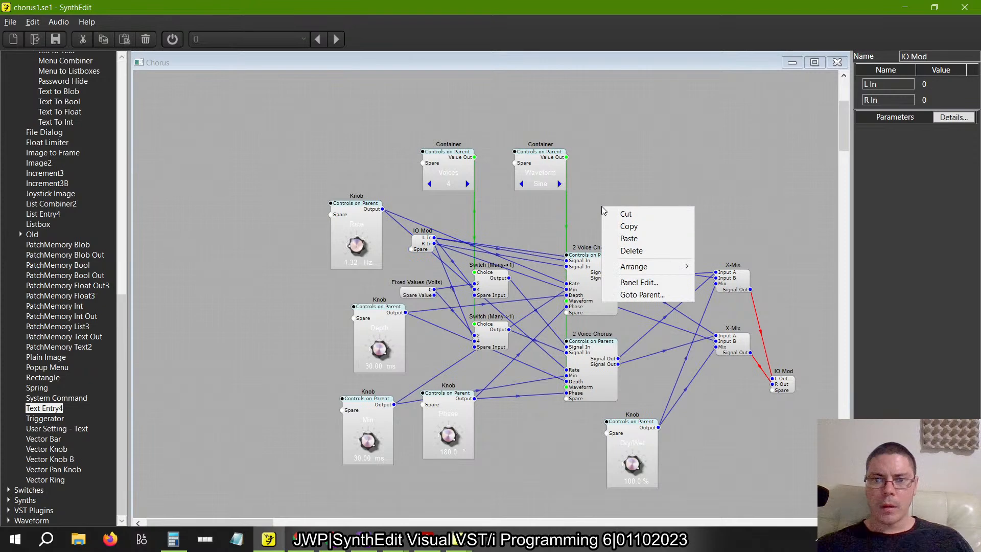
{"action": "left_click", "coordinate": [633, 183]}
{"action": "scroll", "coordinate": [633, 185], "scroll_direction": "up", "scroll_amount": 3}
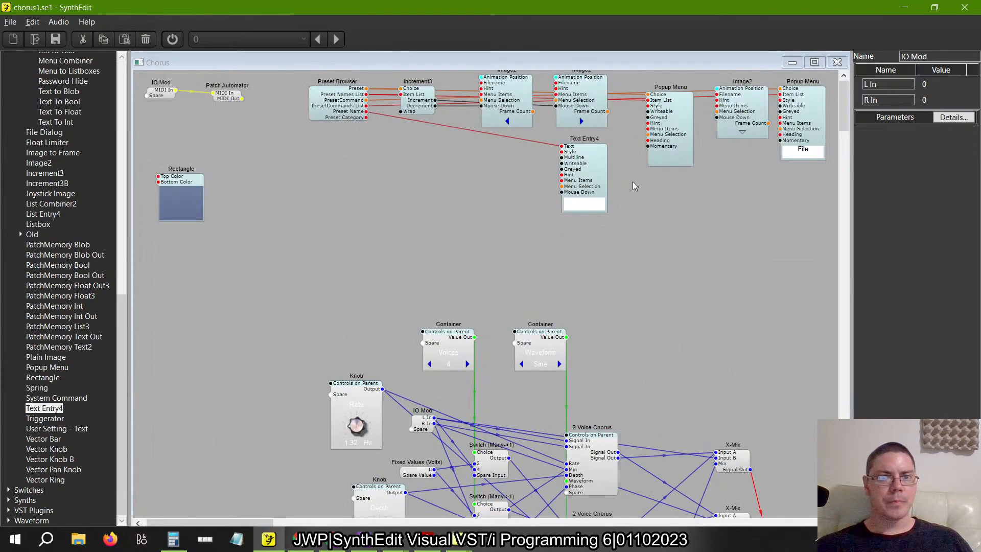
Compare with the chorus4.se1 panel, open the panel layout of the Chorus container in chorus1.se1, and set Rate to 0.2 Hz
{"action": "key", "text": "alt+Tab"}
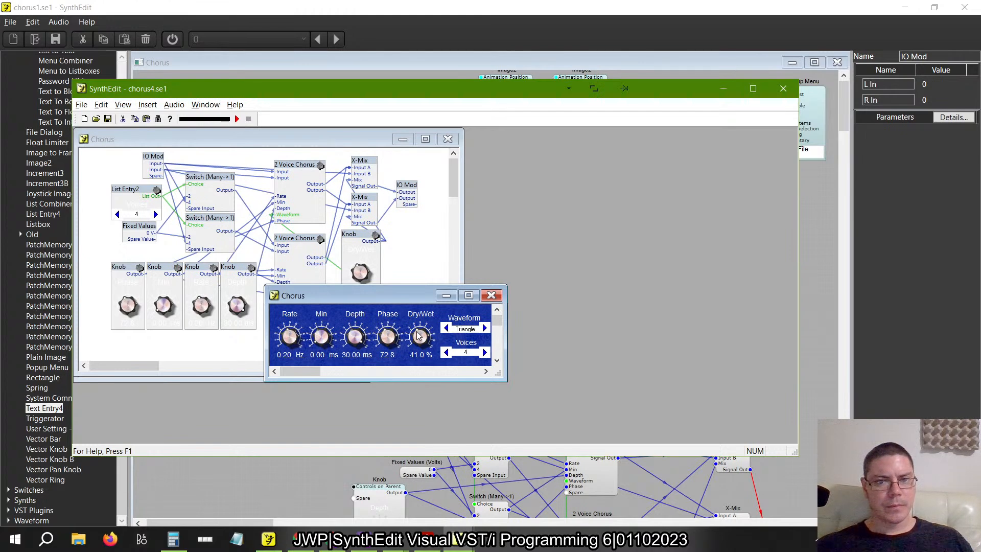
{"action": "key", "text": "alt+Tab"}
{"action": "right_click", "coordinate": [623, 248]}
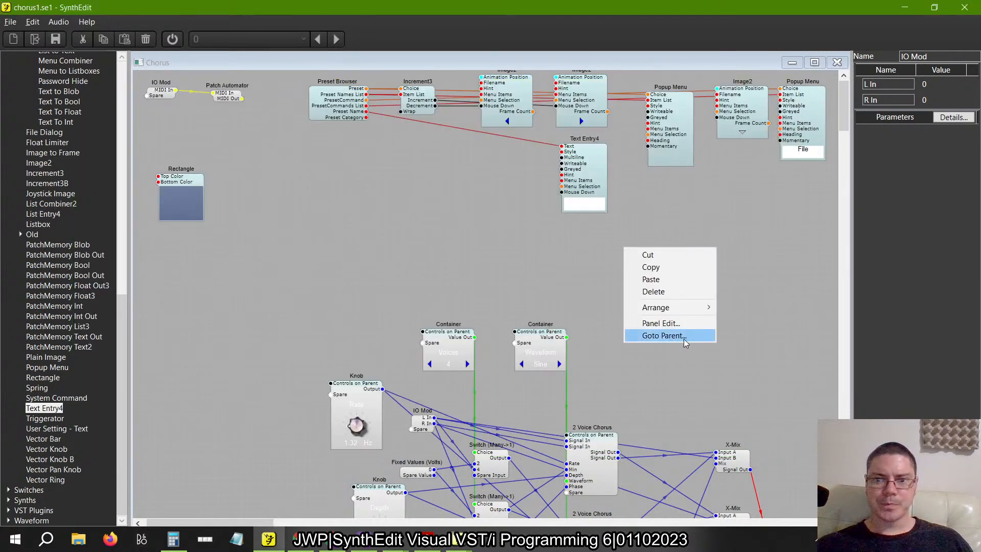
{"action": "left_click", "coordinate": [665, 331]}
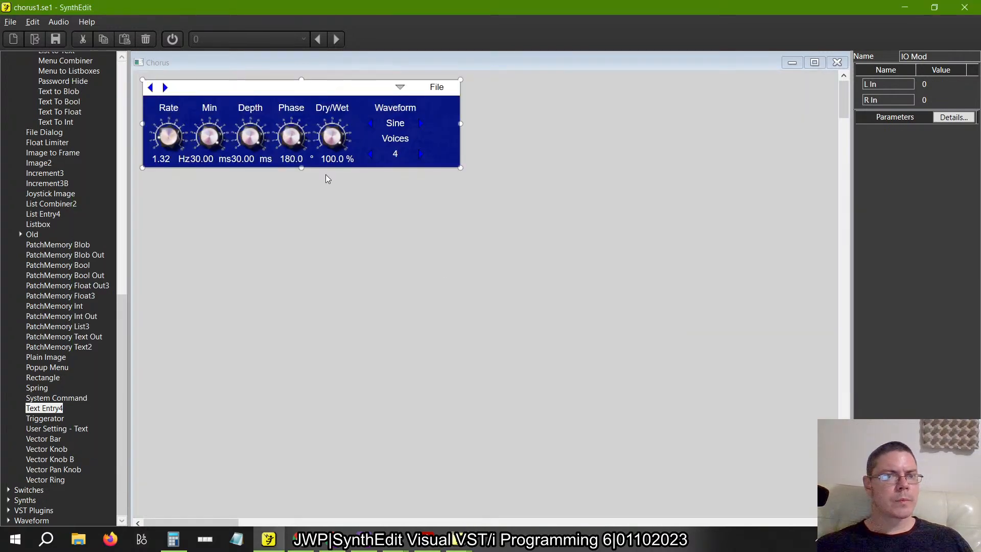
{"action": "key", "text": "alt+Tab"}
{"action": "key", "text": "alt+Tab"}
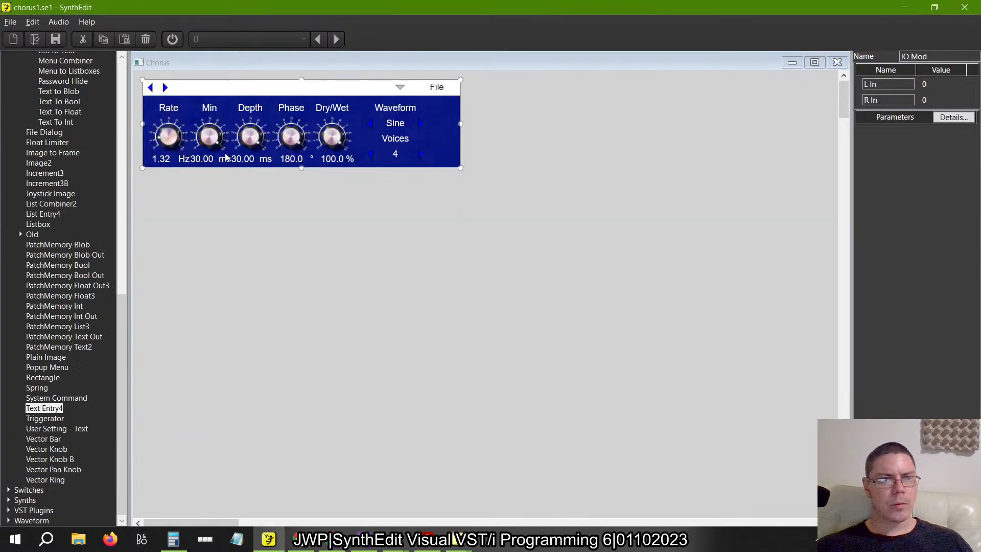
{"action": "double_click", "coordinate": [160, 159]}
{"action": "type", "text": "0.2"}
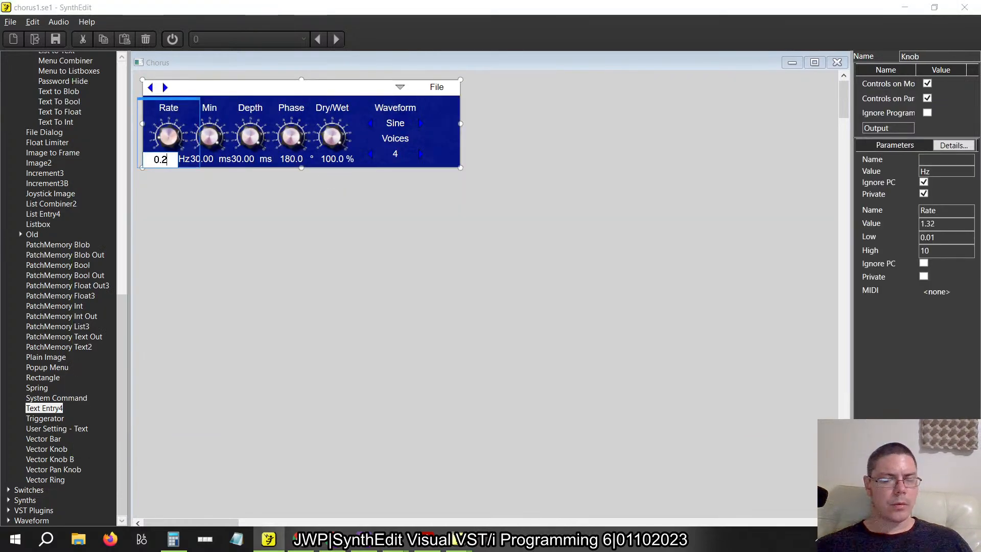
{"action": "key", "text": "Return"}
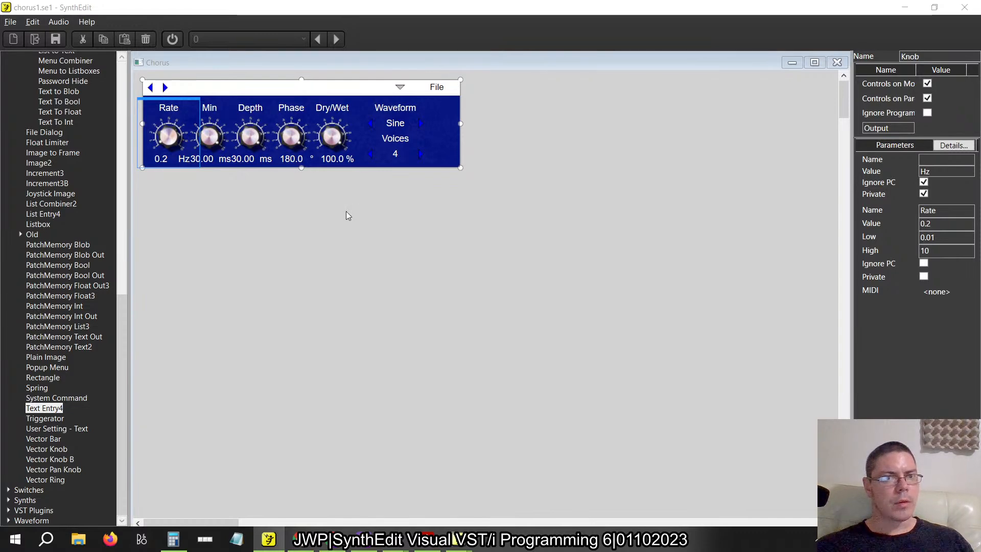
Check the chorus4.se1 reference panel and lower the Min knob to 0.00 ms
{"action": "key", "text": "alt+Tab"}
{"action": "key", "text": "alt+Tab"}
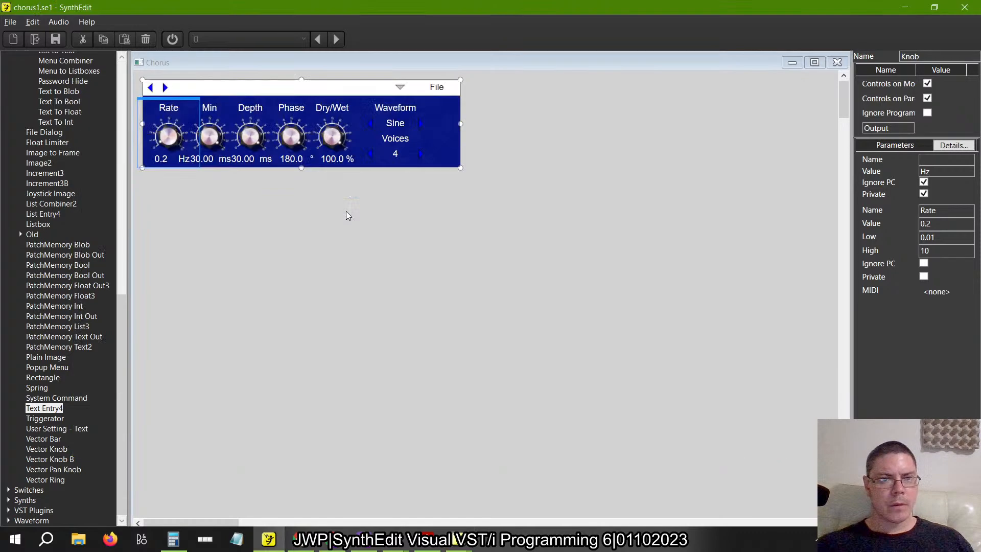
{"action": "left_click_drag", "start_coordinate": [204, 136], "coordinate": [315, 456]}
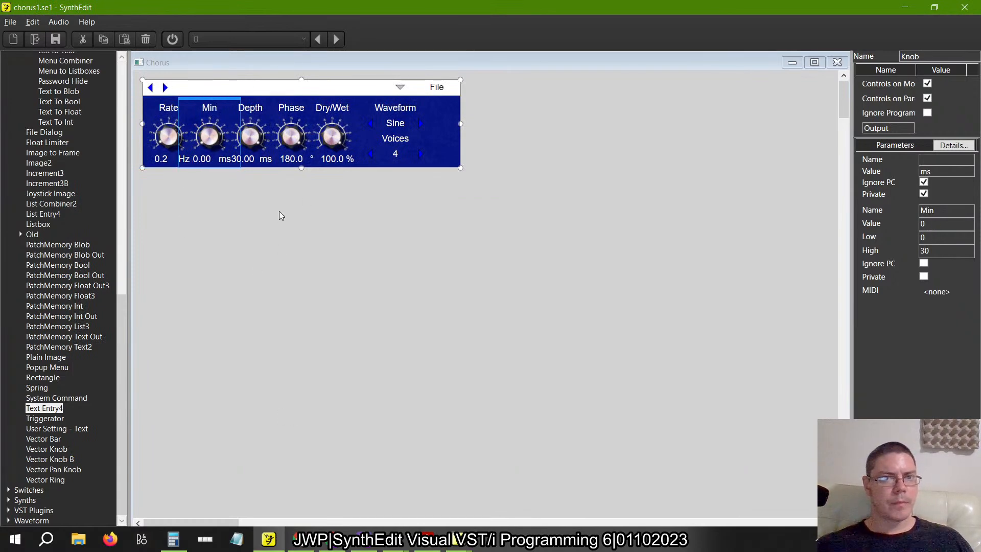
Set the Phase knob's value to 72.8 to match the chorus4.se1 panel
{"action": "key", "text": "alt+Tab"}
{"action": "key", "text": "alt+Tab"}
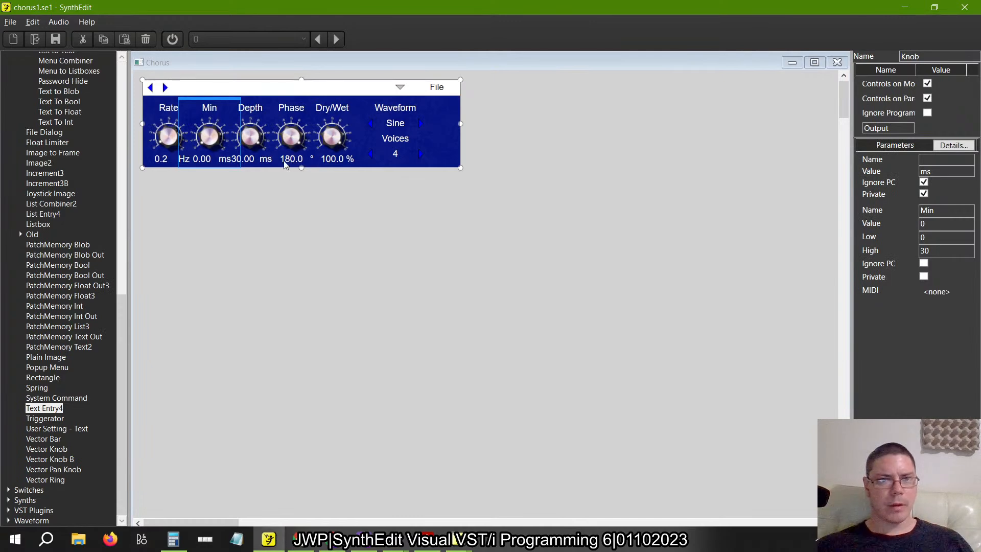
{"action": "left_click", "coordinate": [293, 163]}
{"action": "key", "text": "alt+Tab"}
{"action": "key", "text": "alt+Tab"}
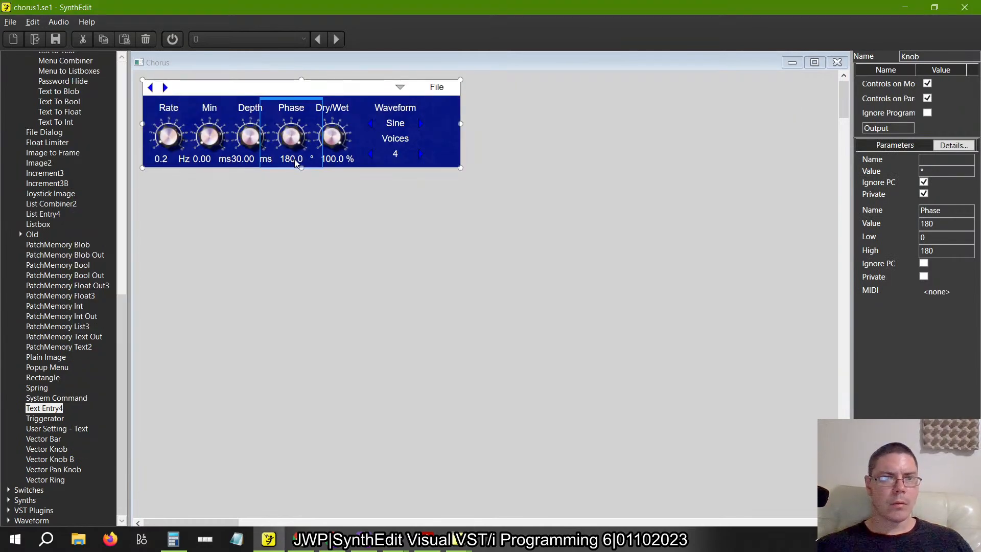
{"action": "left_click", "coordinate": [295, 163]}
{"action": "type", "text": "72.8"}
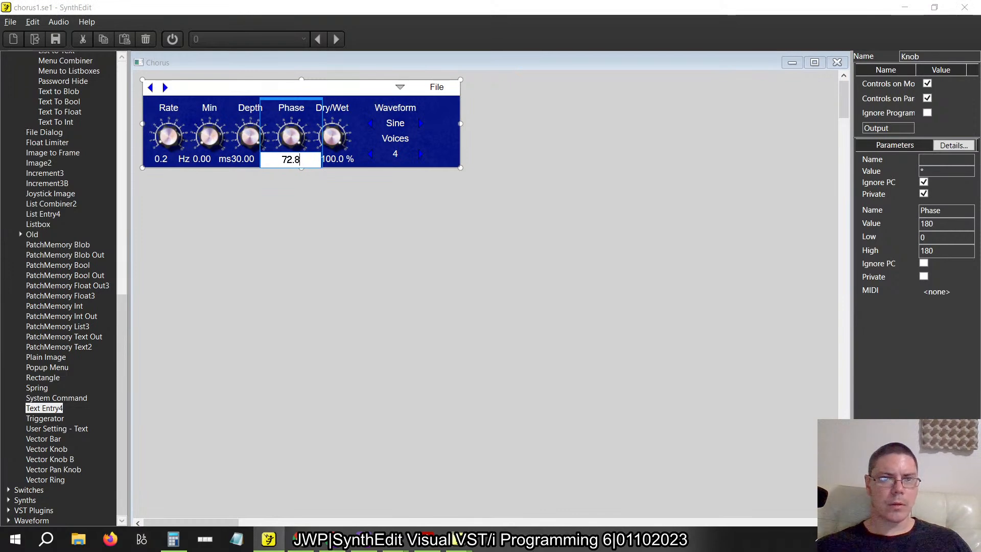
{"action": "key", "text": "Return"}
Set the Dry/Wet knob to 41 % to match the chorus4.se1 panel
{"action": "key", "text": "alt+Tab"}
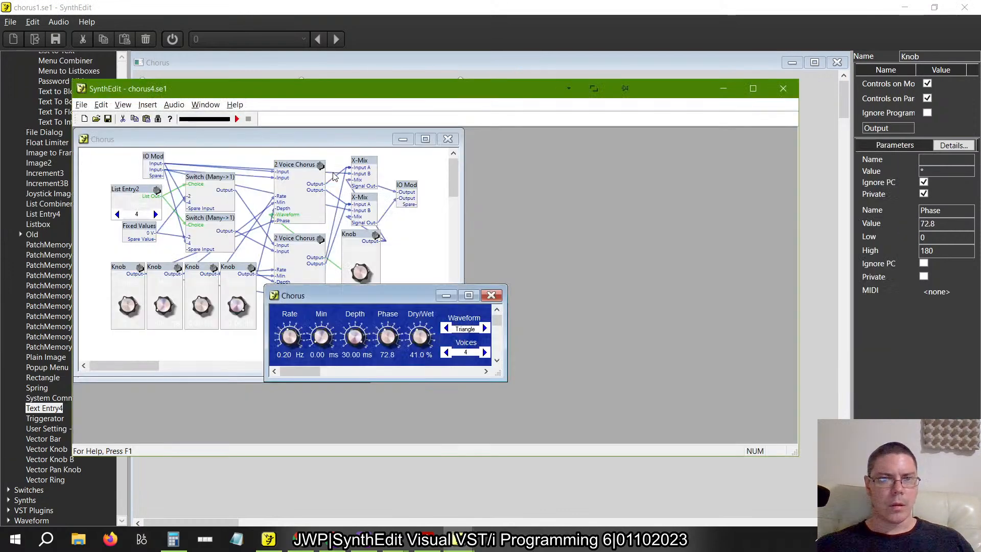
{"action": "key", "text": "alt+Tab"}
{"action": "left_click", "coordinate": [337, 162]}
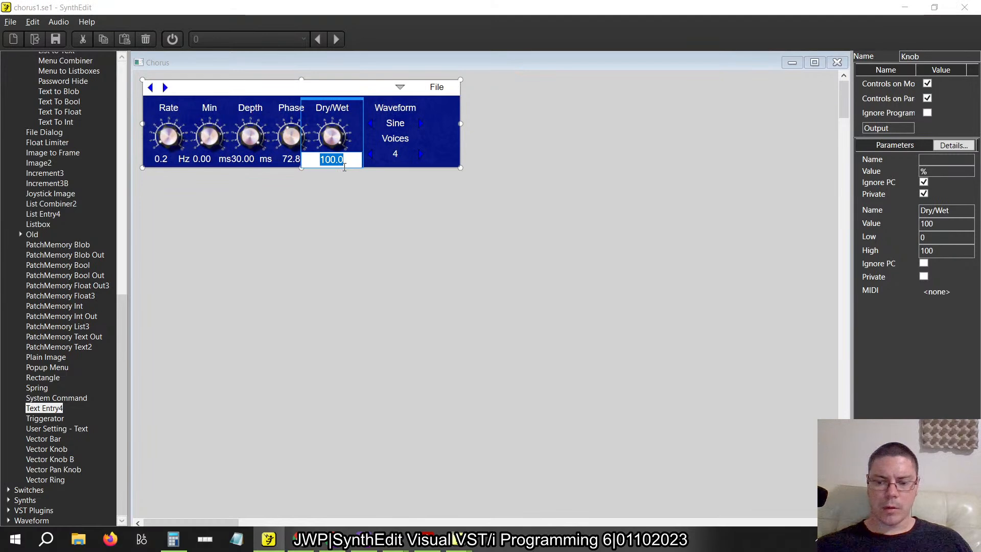
{"action": "type", "text": "41"}
{"action": "key", "text": "Return"}
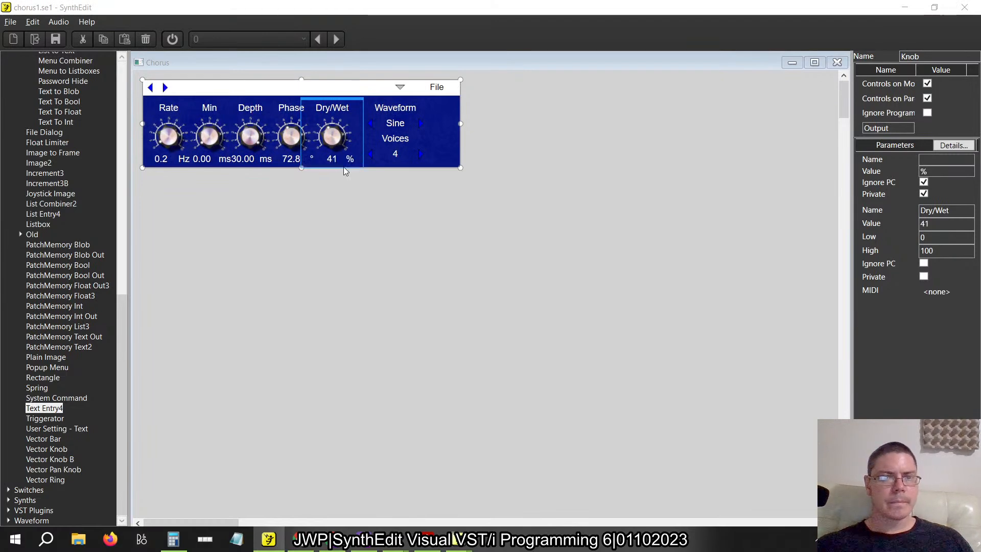
{"action": "left_click", "coordinate": [481, 227]}
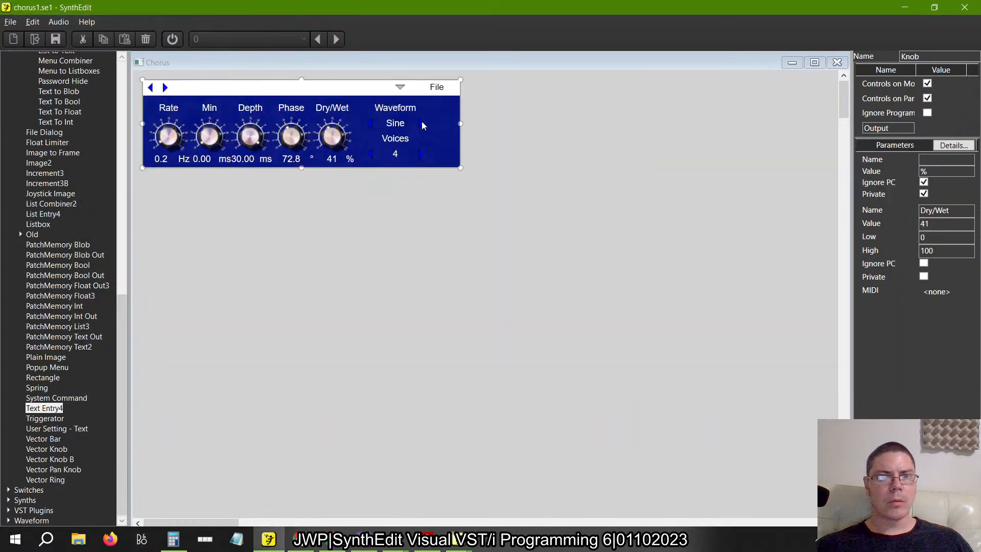
Switch the Waveform selector to Triangle and close the Chorus panel layout and structure windows
{"action": "left_click", "coordinate": [422, 125]}
{"action": "left_click", "coordinate": [422, 125]}
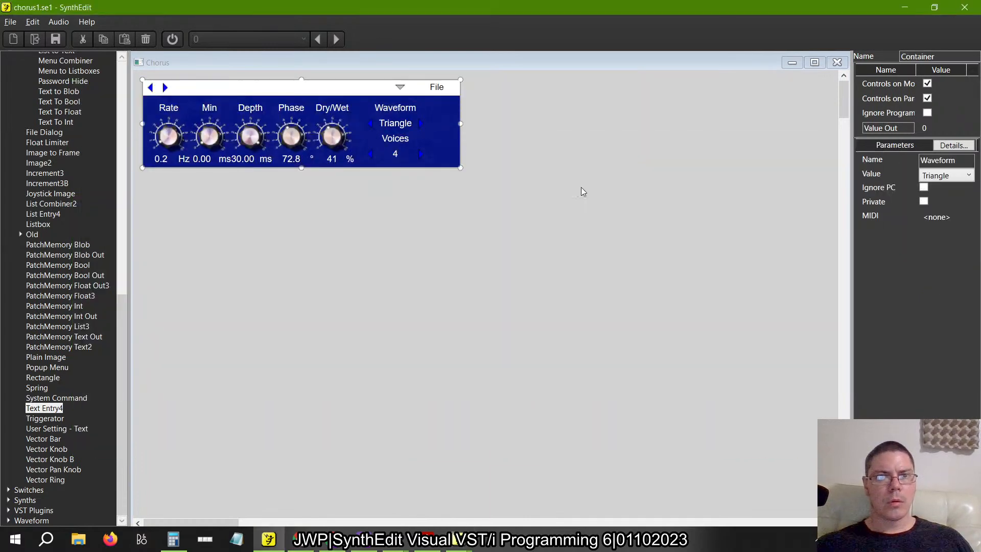
{"action": "left_click", "coordinate": [837, 62]}
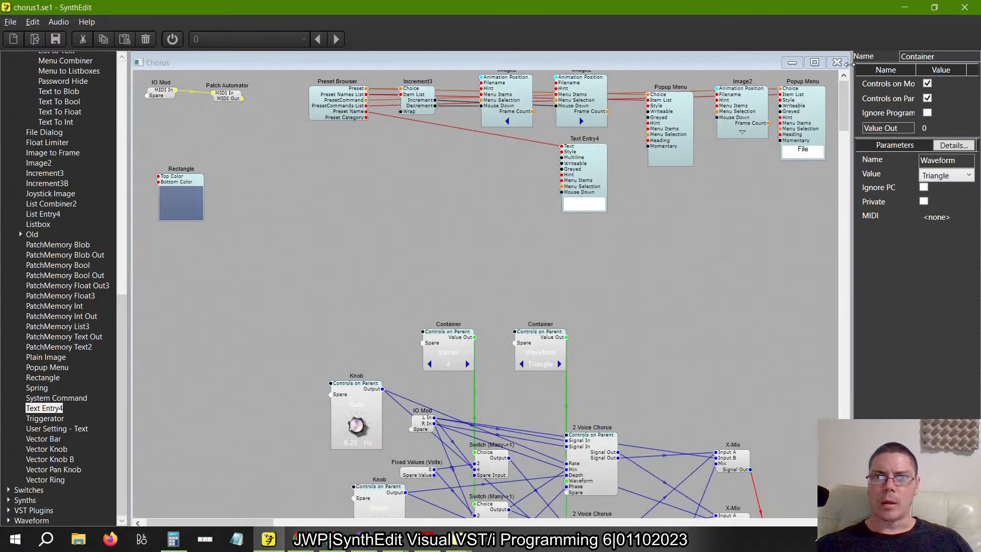
{"action": "left_click", "coordinate": [837, 63]}
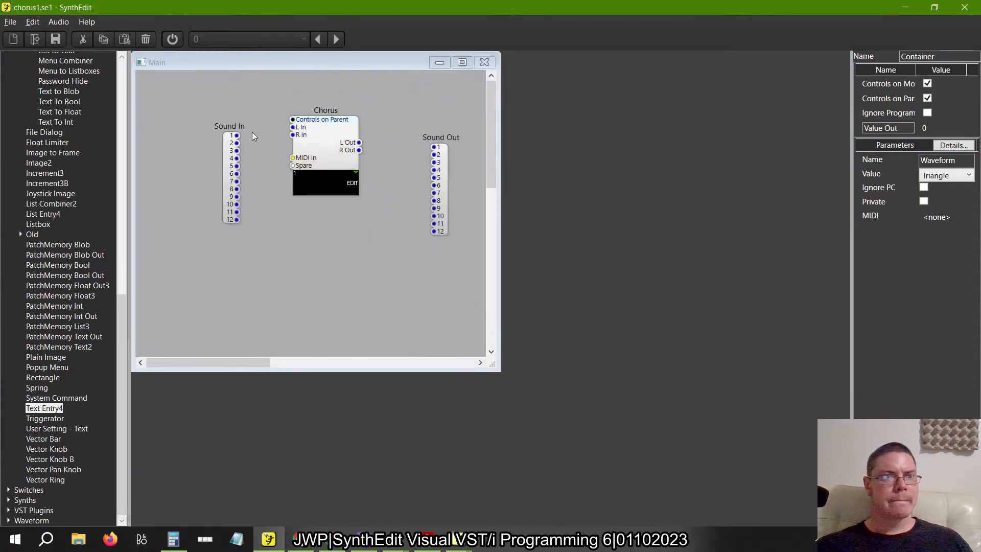
Save the chorus1.se1 project under its existing name
{"action": "left_click", "coordinate": [12, 22]}
{"action": "left_click", "coordinate": [11, 27]}
{"action": "left_click", "coordinate": [11, 27]}
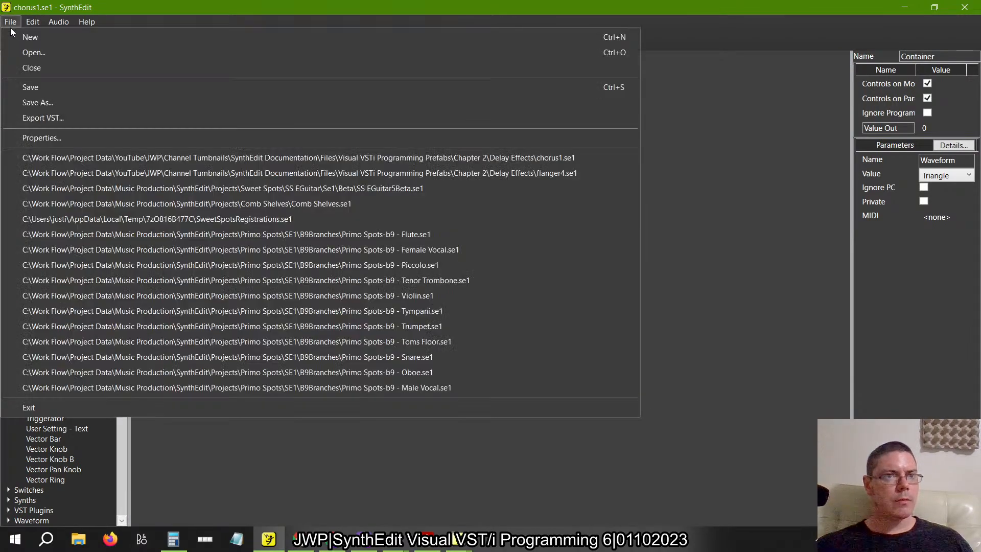
{"action": "left_click", "coordinate": [24, 82]}
Set the VST3 export's plugin ID to SECh and its product and filename to Chorus, then cancel the export at the save prompt
{"action": "left_click", "coordinate": [10, 22]}
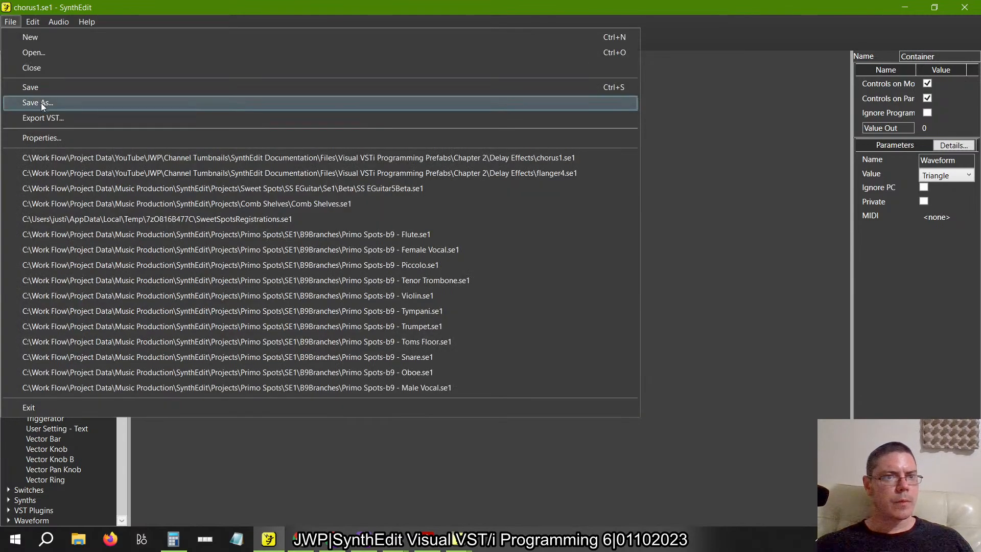
{"action": "left_click", "coordinate": [41, 116]}
{"action": "left_click", "coordinate": [495, 192]}
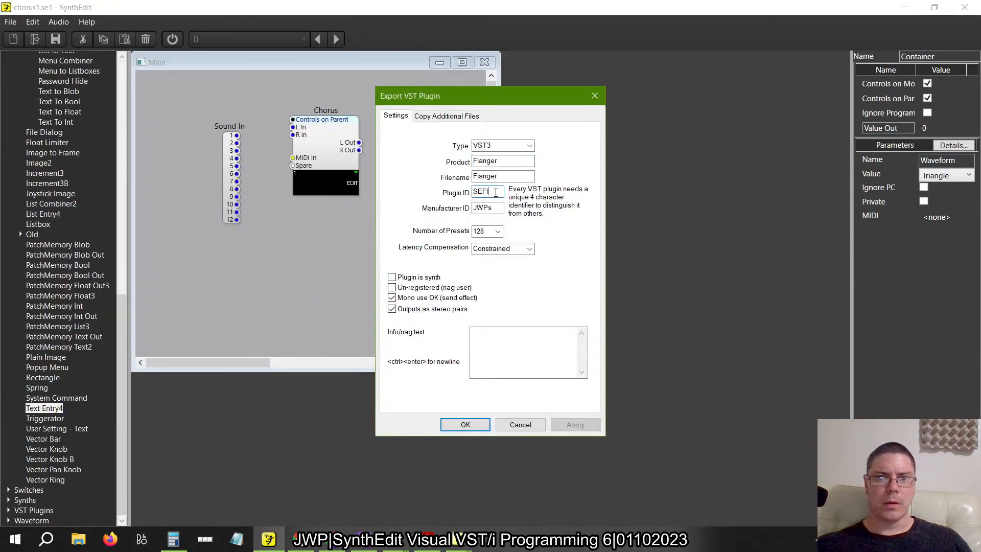
{"action": "type", "text": "Ch"}
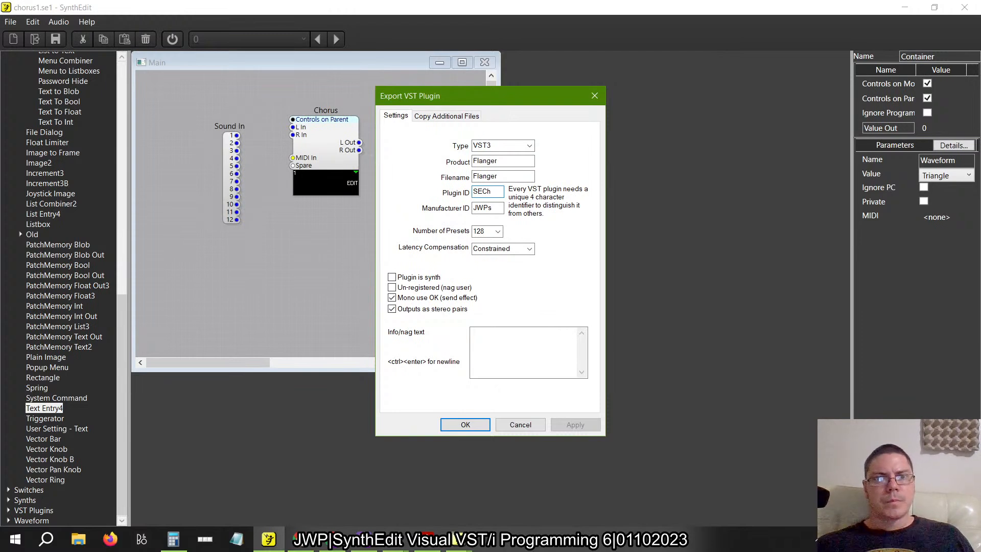
{"action": "left_click_drag", "start_coordinate": [517, 161], "coordinate": [380, 175]}
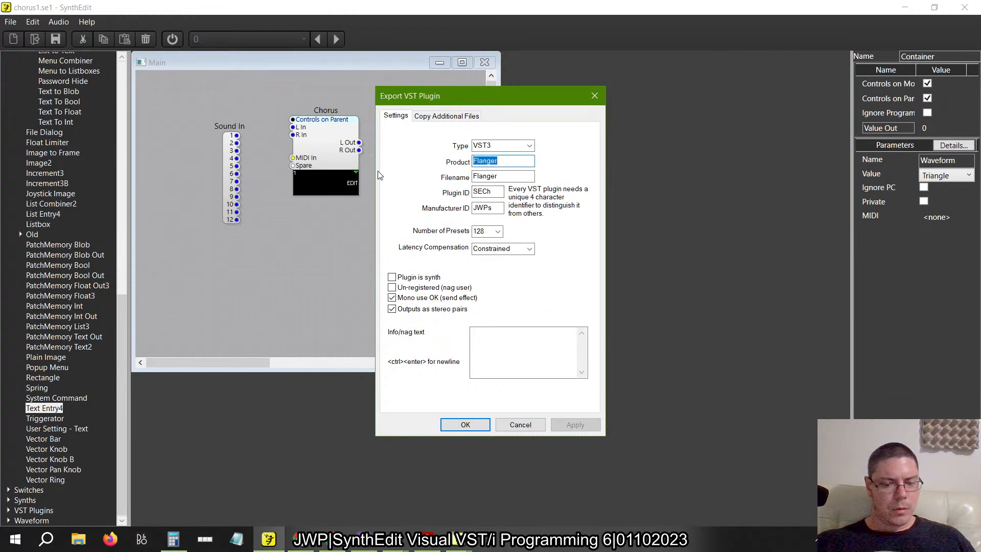
{"action": "type", "text": "Chorus"}
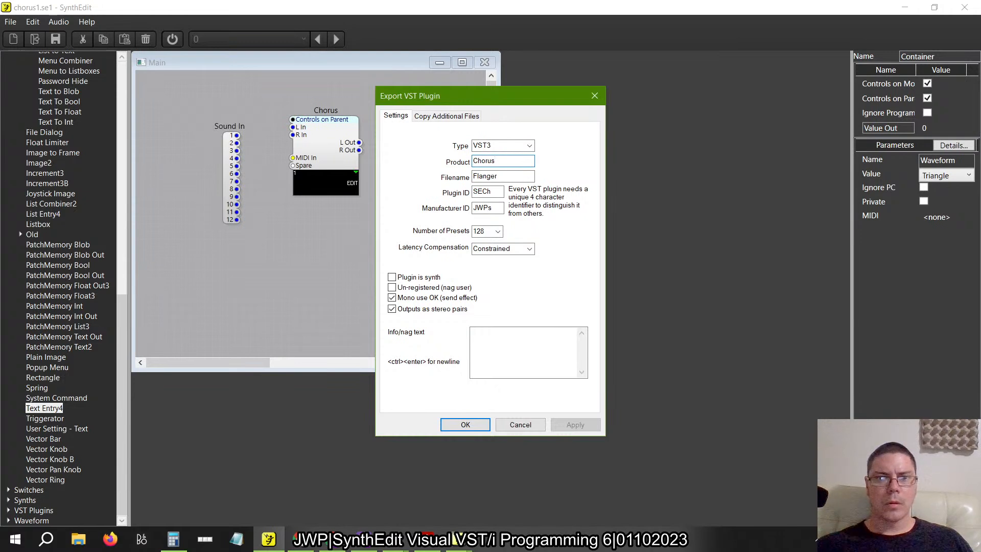
{"action": "double_click", "coordinate": [508, 174]}
{"action": "type", "text": "Chorus"}
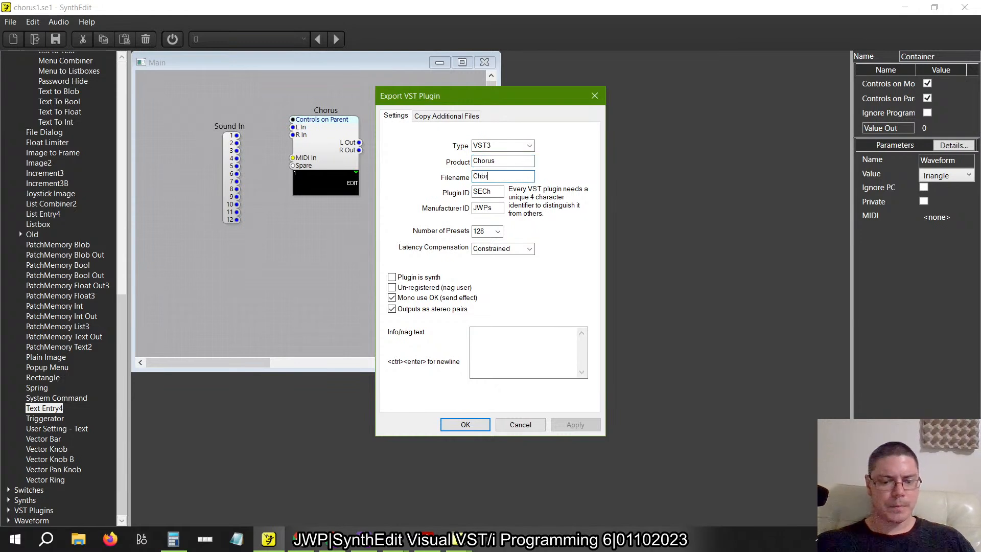
{"action": "left_click", "coordinate": [473, 425]}
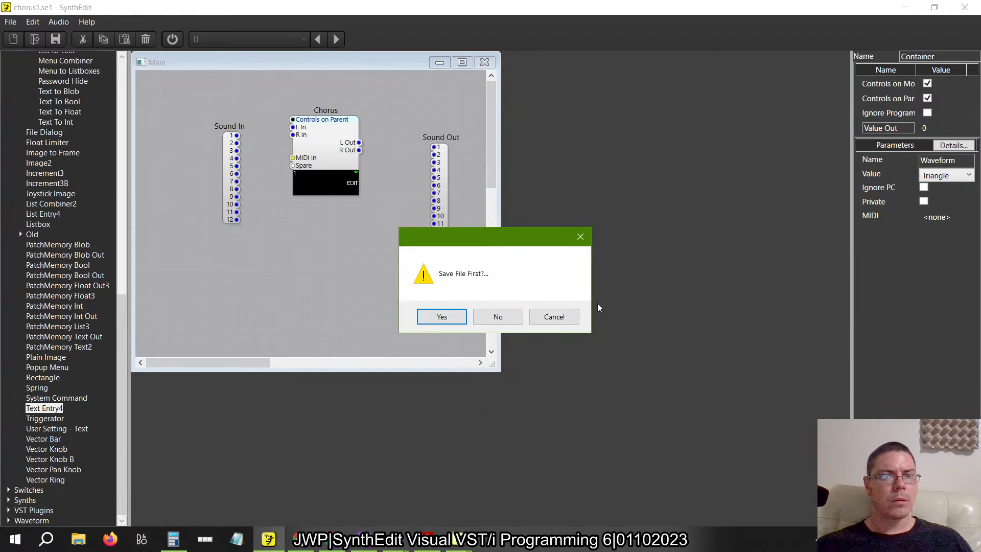
{"action": "left_click", "coordinate": [555, 317]}
Save the project under the new name chorus4.se1 in the Delay Effects folder
{"action": "left_click", "coordinate": [10, 22]}
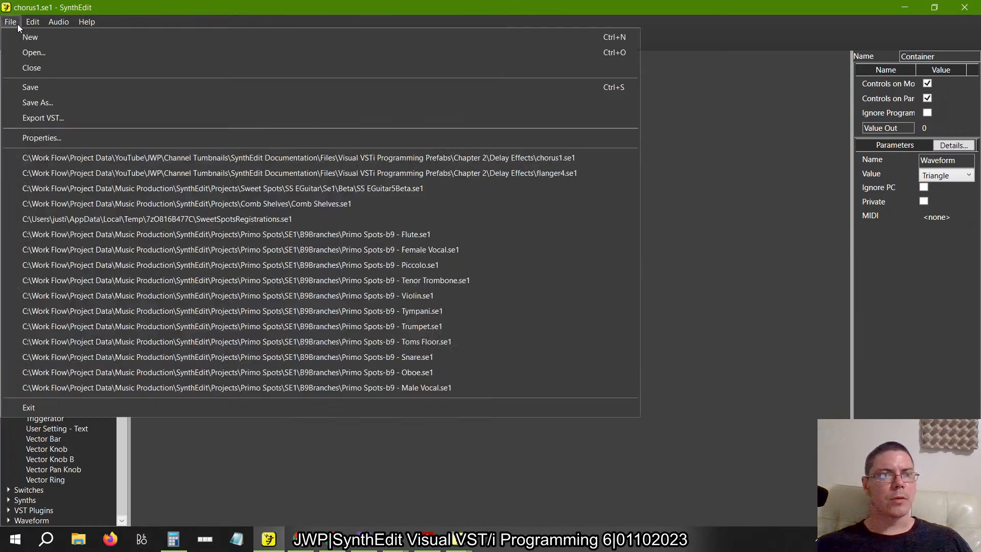
{"action": "left_click", "coordinate": [31, 100]}
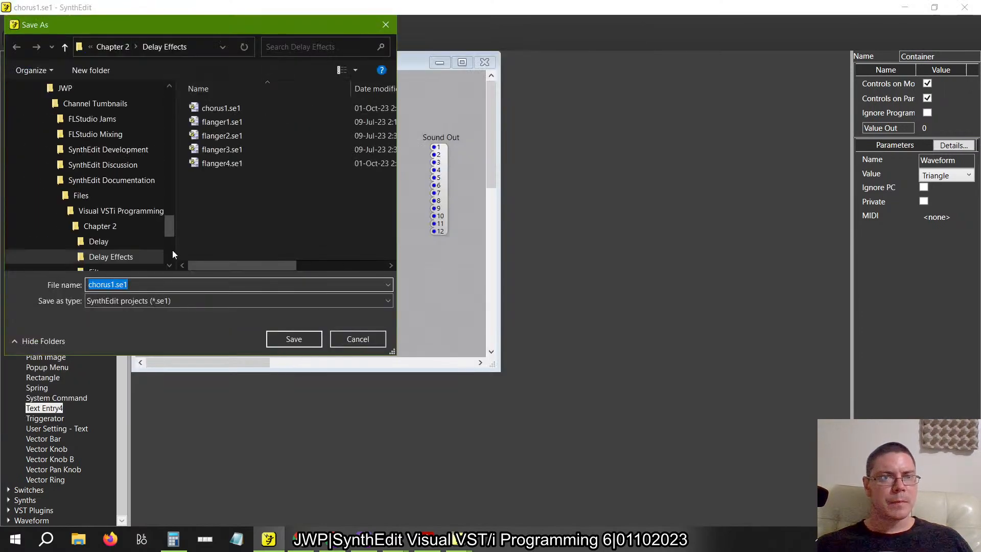
{"action": "left_click", "coordinate": [115, 284]}
{"action": "key", "text": "BackSpace"}
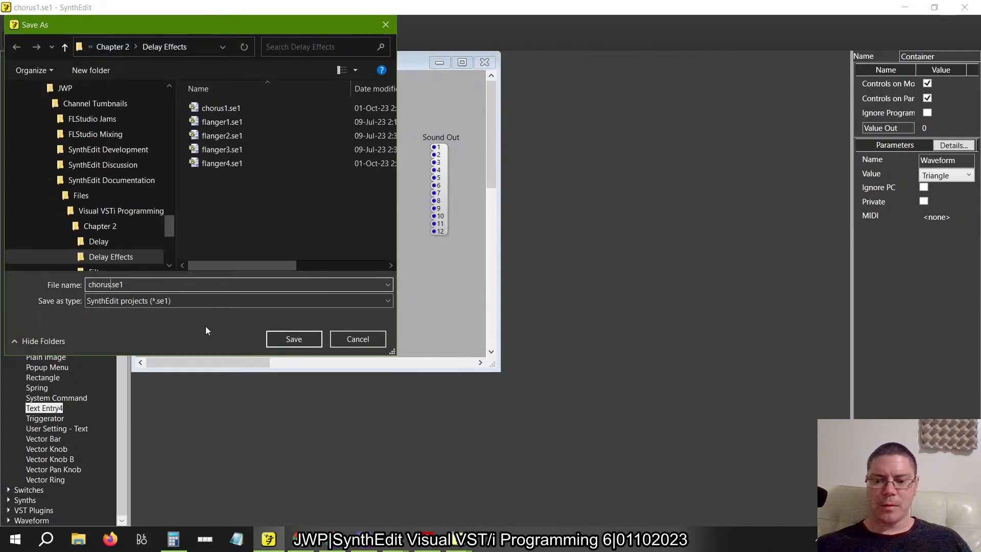
{"action": "type", "text": "4"}
{"action": "left_click", "coordinate": [294, 339]}
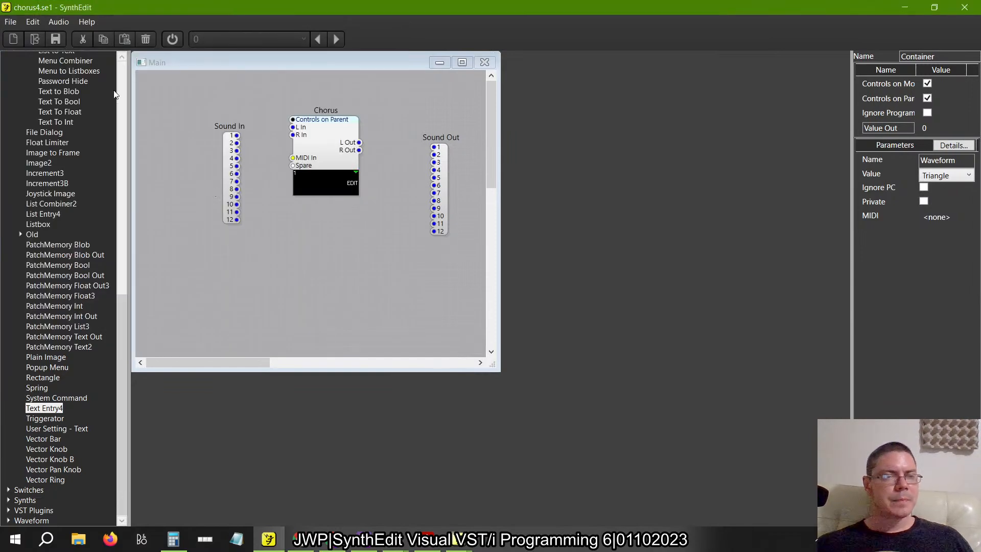
Export the chorus4.se1 project as the Chorus VST3 plugin with the existing export settings
{"action": "left_click", "coordinate": [10, 21]}
{"action": "left_click", "coordinate": [47, 114]}
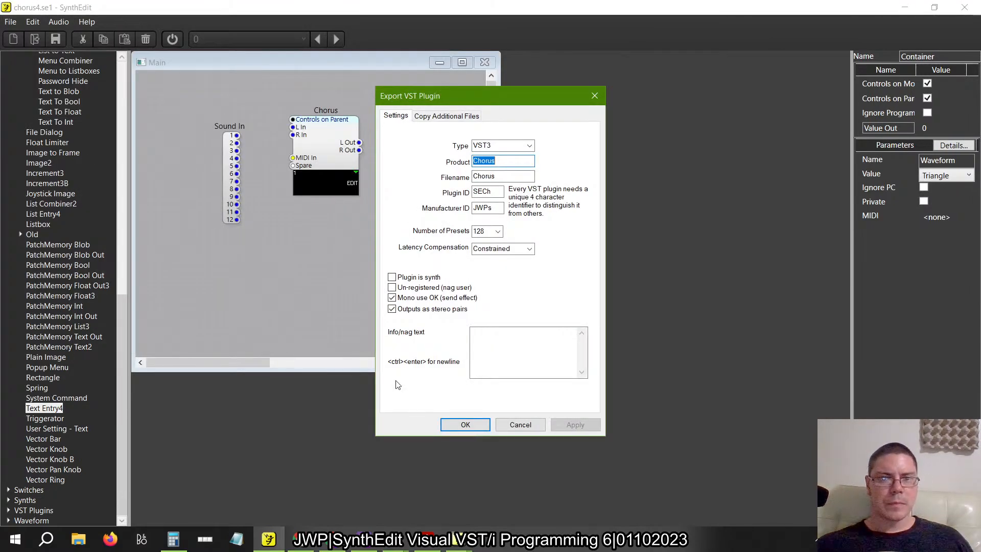
{"action": "left_click", "coordinate": [446, 420]}
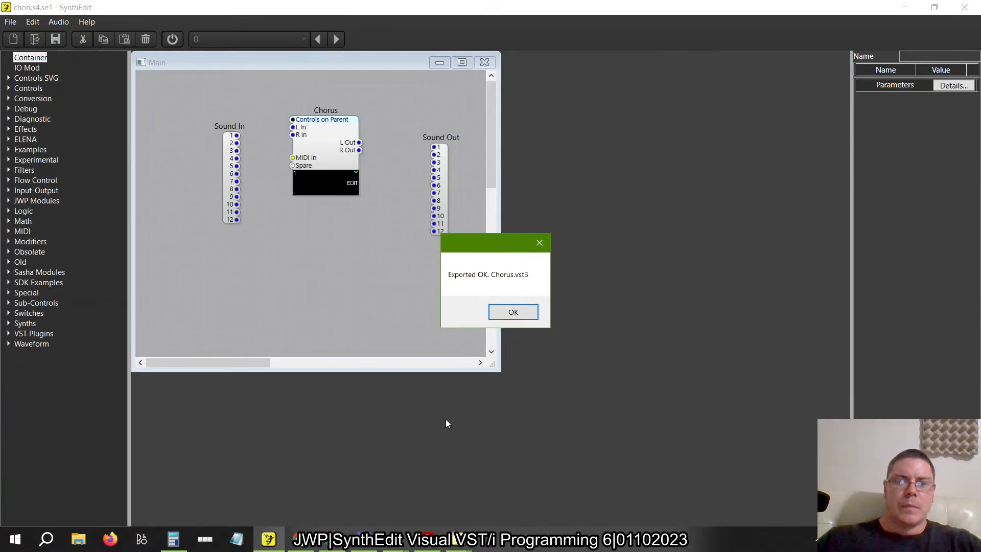
{"action": "left_click", "coordinate": [530, 316]}
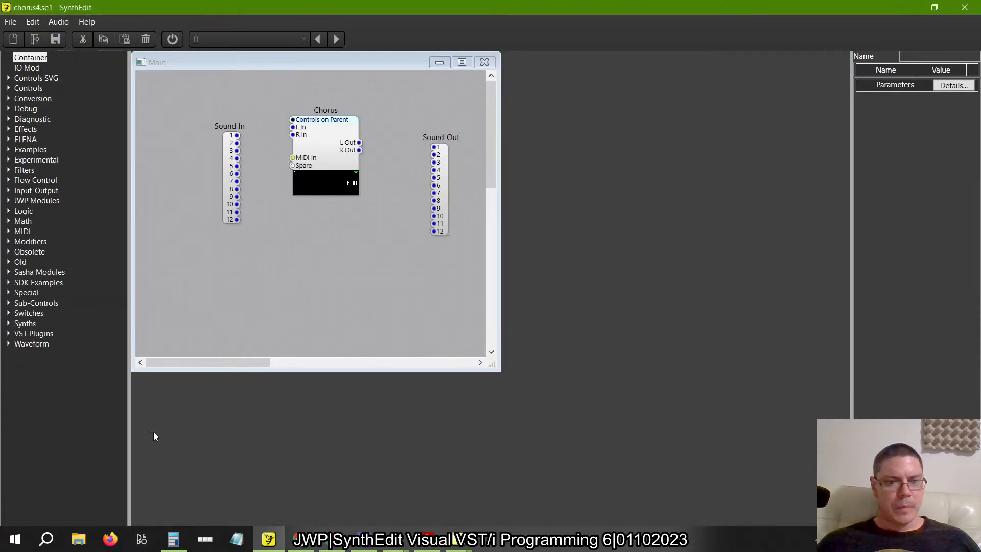
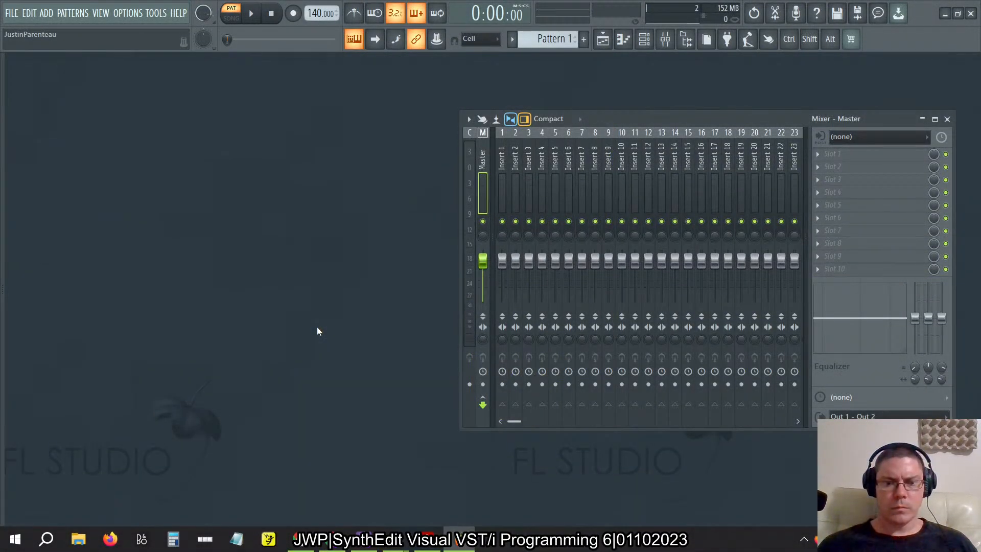
Switch to FL Studio, replace the Sampler channel with the Independence sampler plugin, and move its window higher in the workspace
{"action": "key", "text": "alt+Tab"}
{"action": "key", "text": "Escape"}
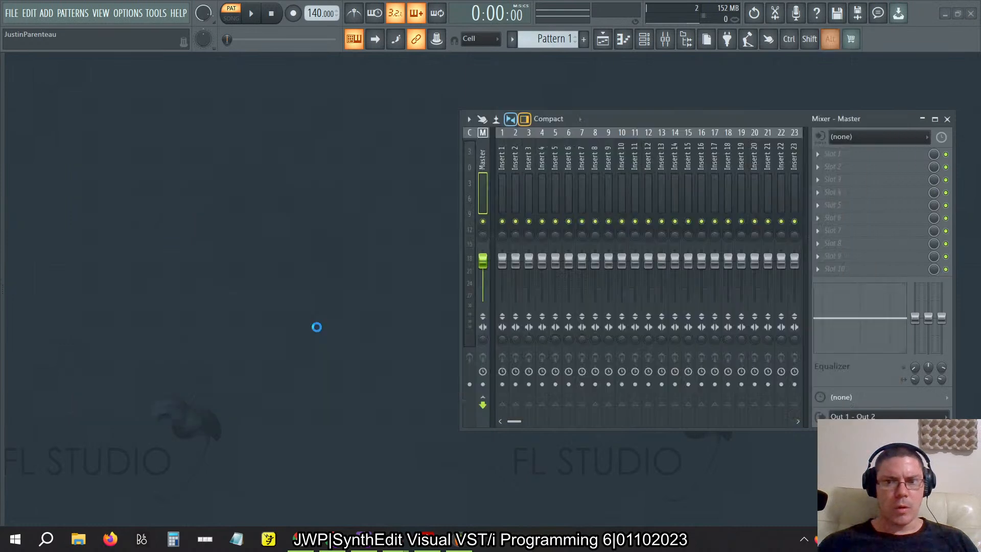
{"action": "key", "text": "alt+Tab"}
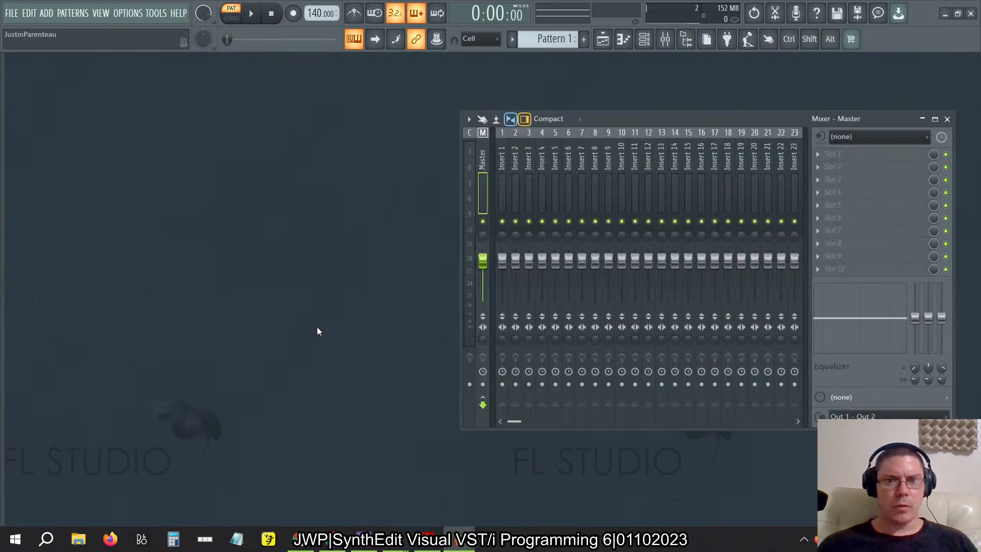
{"action": "left_click", "coordinate": [647, 39]}
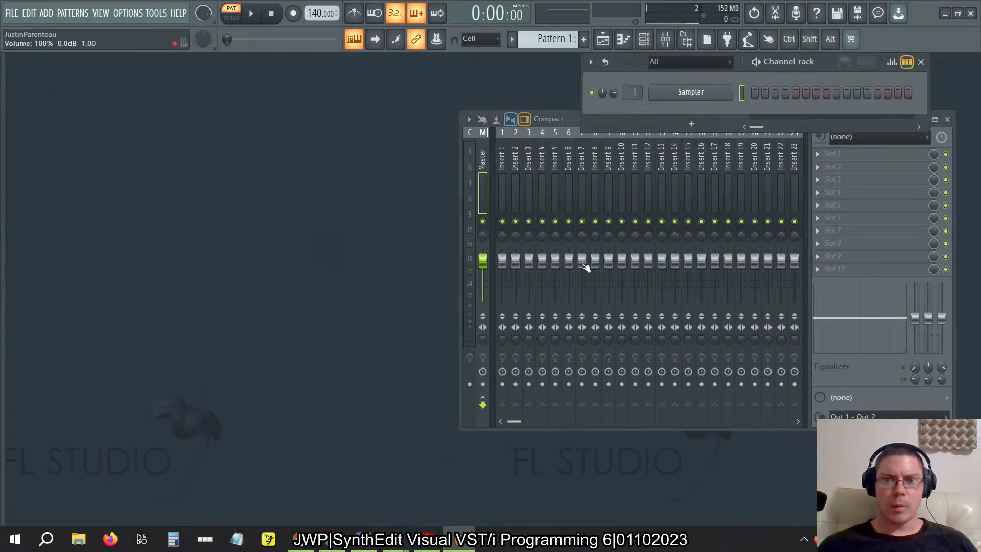
{"action": "right_click", "coordinate": [670, 93]}
{"action": "mouse_move", "coordinate": [765, 196]}
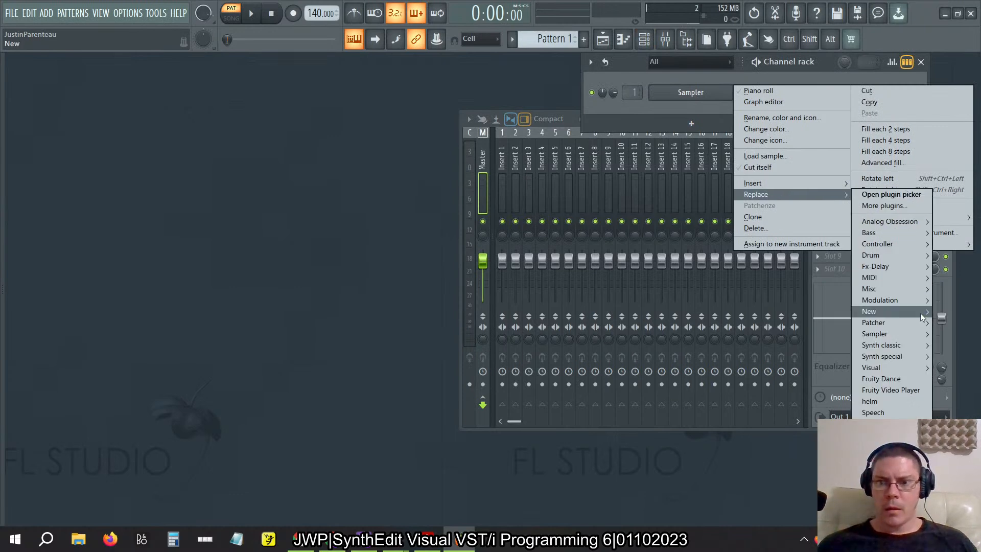
{"action": "mouse_move", "coordinate": [897, 345]}
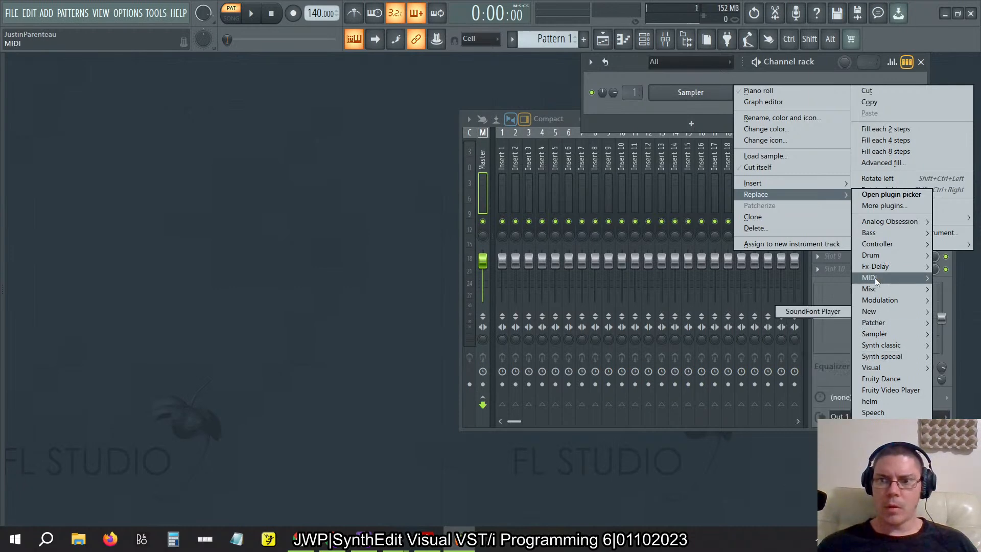
{"action": "mouse_move", "coordinate": [878, 259]}
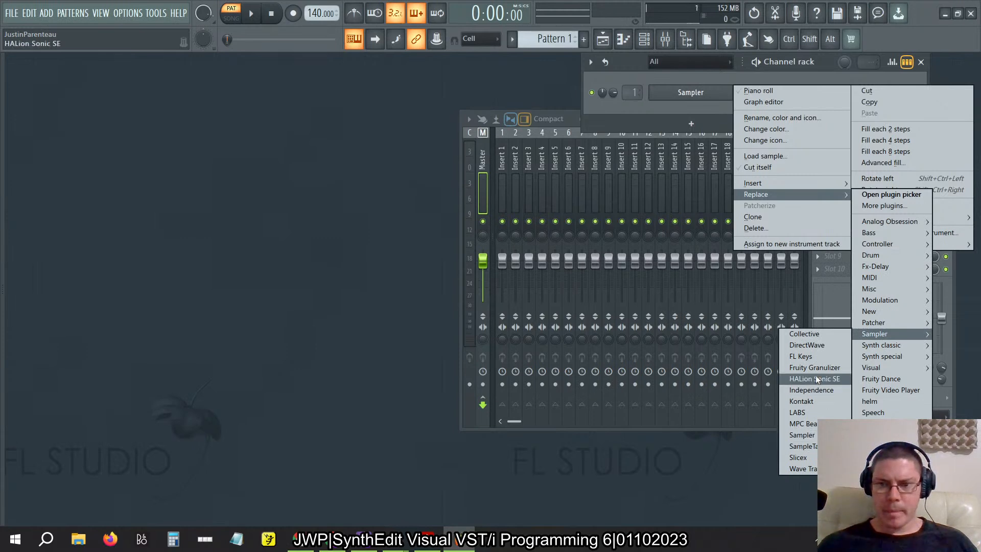
{"action": "left_click", "coordinate": [811, 389]}
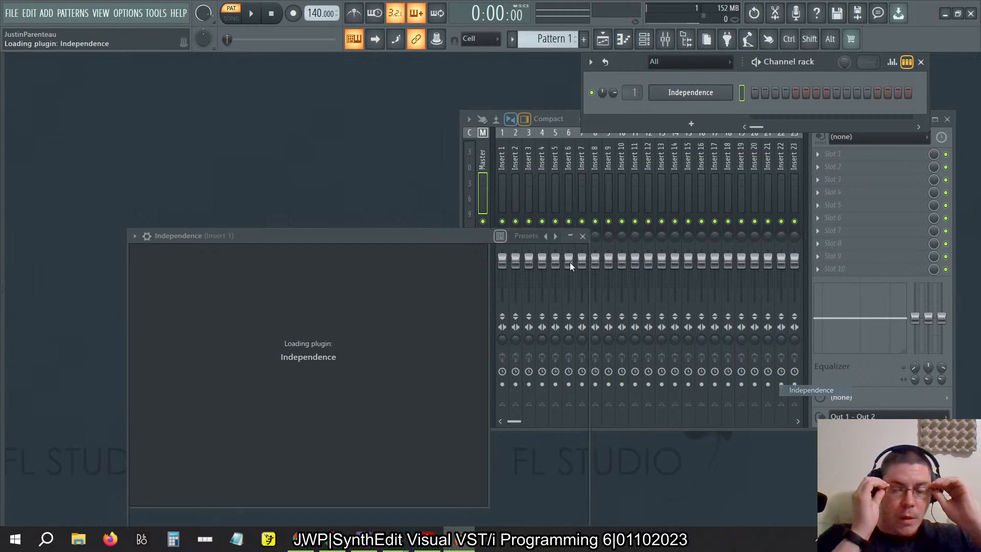
{"action": "left_click_drag", "start_coordinate": [404, 239], "coordinate": [417, 82]}
Load the alternative Electric Guitar 4 (60s-70s) instrument in Independence and try out a note on its keyboard
{"action": "left_click", "coordinate": [269, 180]}
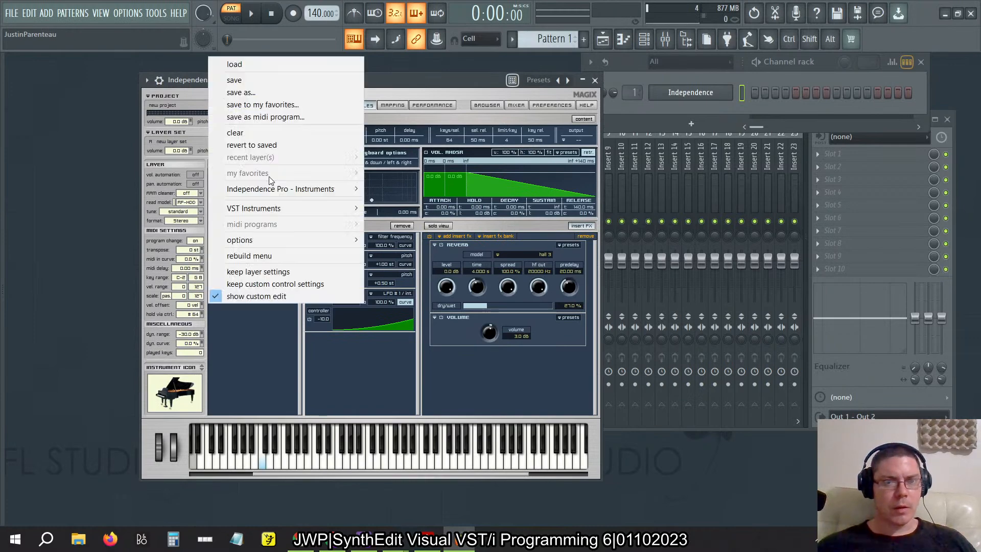
{"action": "mouse_move", "coordinate": [327, 189]}
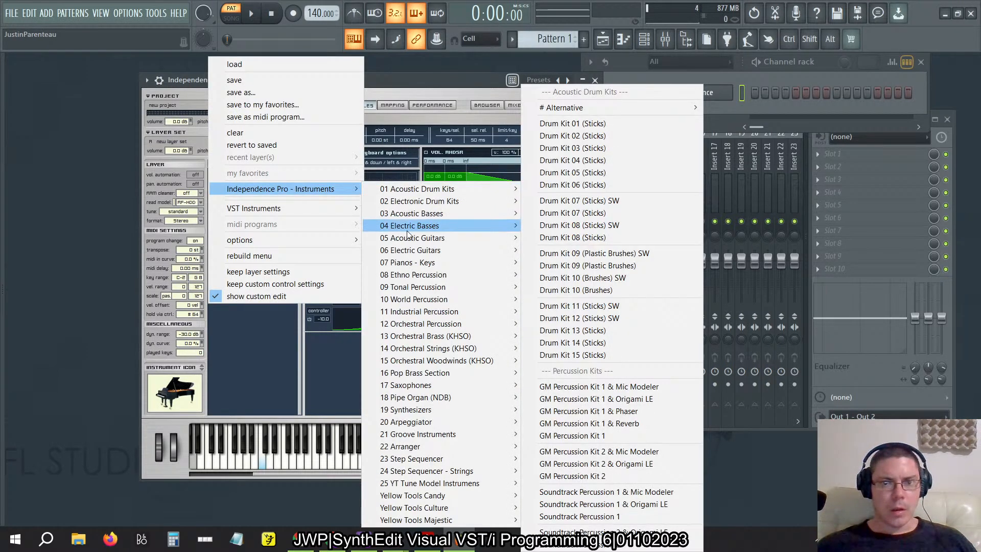
{"action": "mouse_move", "coordinate": [424, 250]}
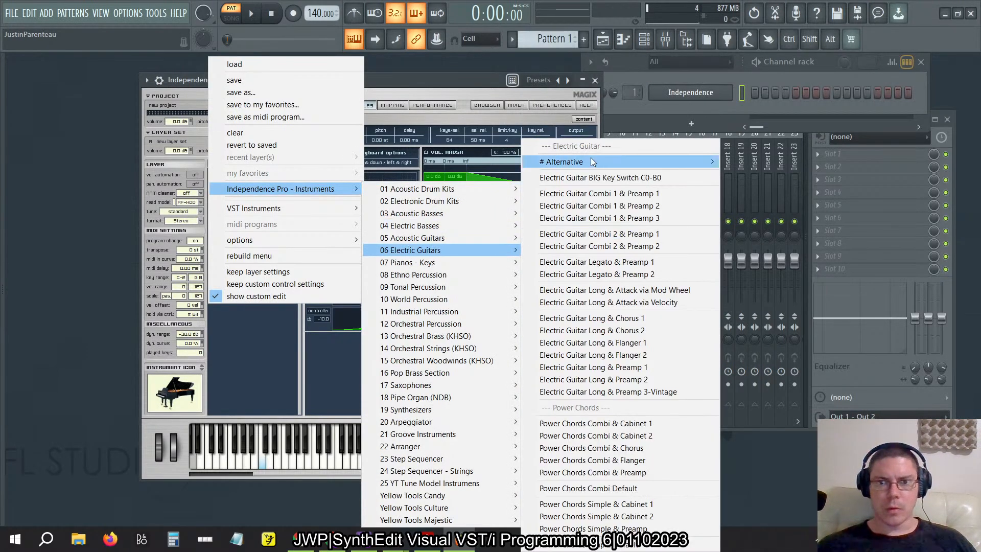
{"action": "mouse_move", "coordinate": [591, 162]}
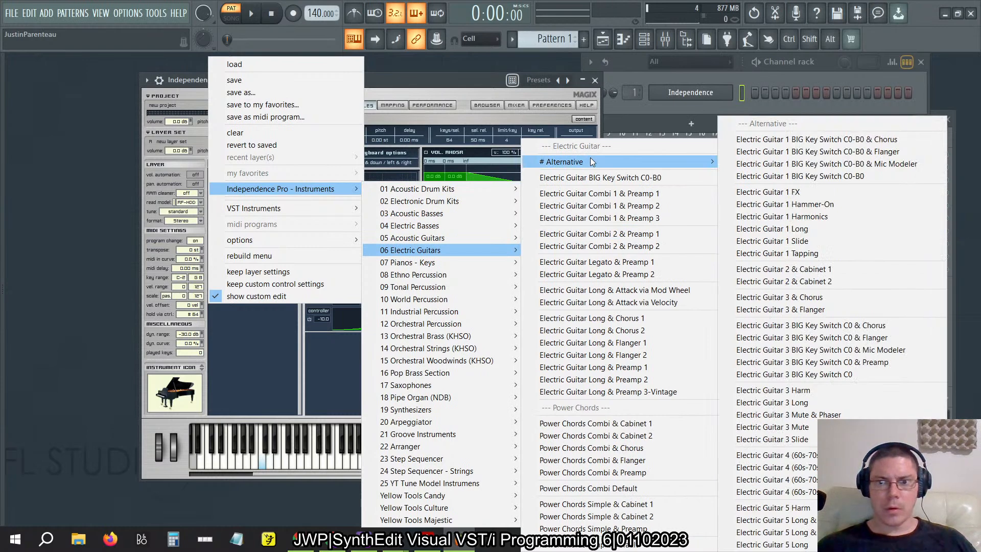
{"action": "left_click", "coordinate": [804, 493]}
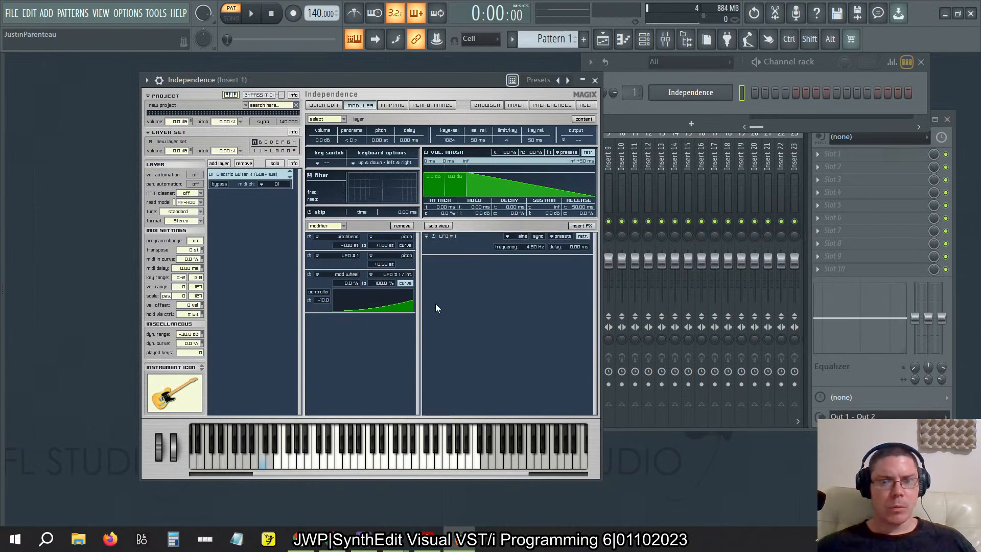
{"action": "left_click", "coordinate": [357, 462]}
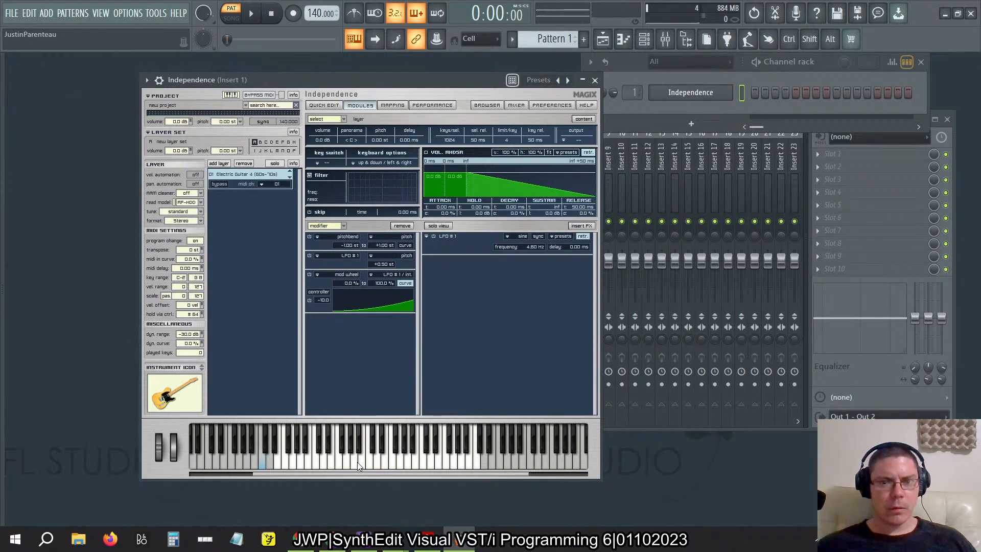
{"action": "left_click", "coordinate": [355, 462]}
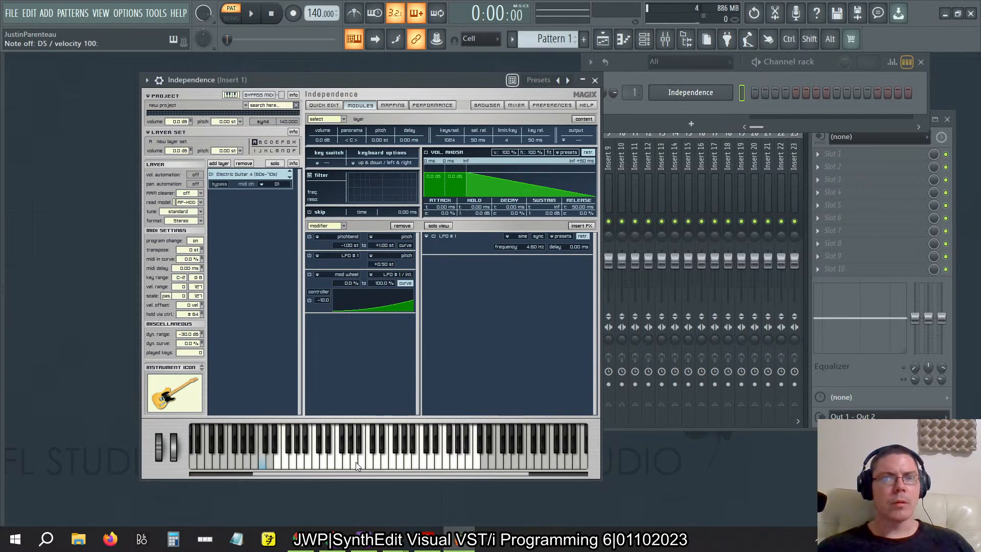
Set the typing keyboard's root note to E, keeping the Piano layout
{"action": "right_click", "coordinate": [355, 46]}
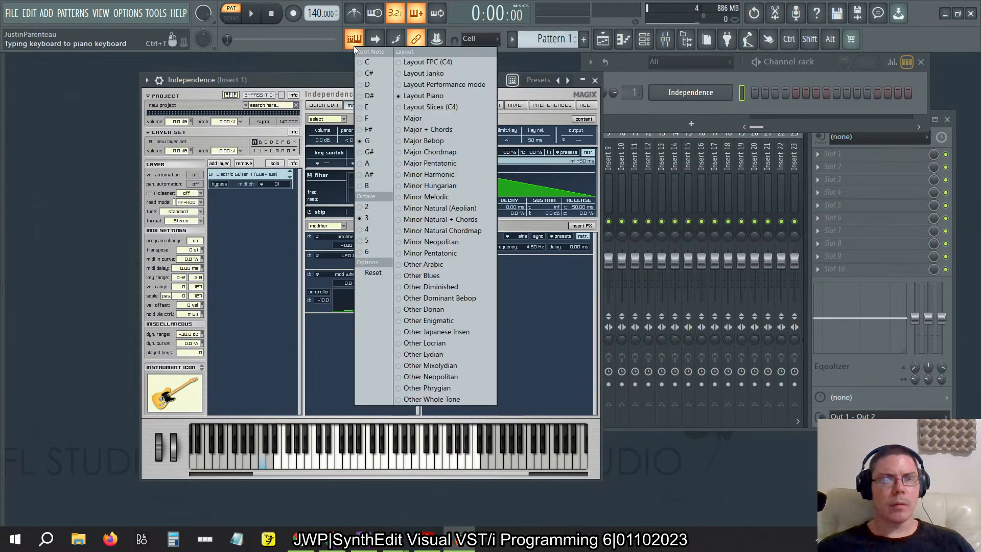
{"action": "left_click", "coordinate": [369, 108]}
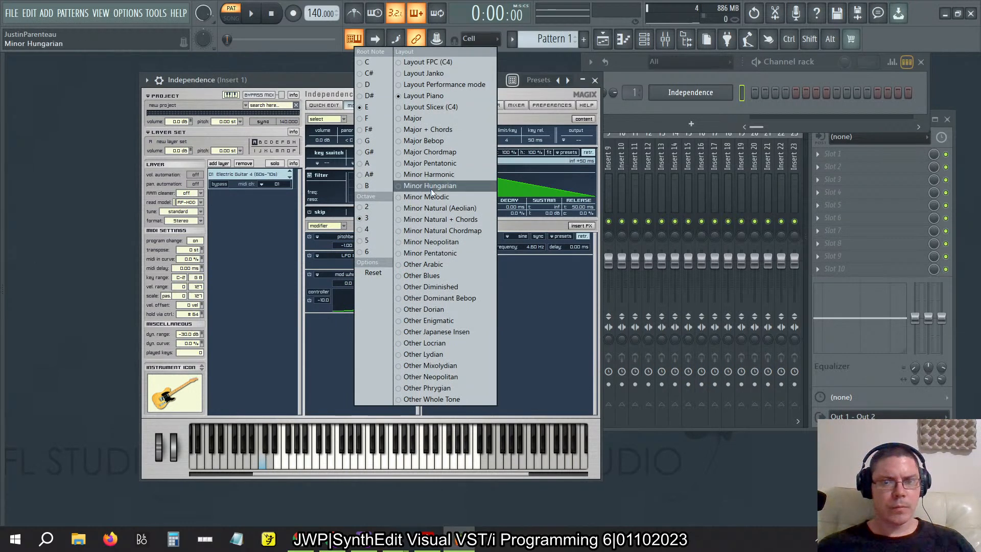
{"action": "left_click", "coordinate": [525, 289]}
Play an ascending and descending run of notes across several octaves to audition the dry electric guitar
{"action": "key", "text": "z"}
{"action": "key", "text": "c"}
{"action": "key", "text": "b"}
{"action": "key", "text": "a"}
{"action": "key", "text": "d"}
{"action": "key", "text": "g"}
{"action": "key", "text": "q"}
{"action": "key", "text": "e"}
{"action": "key", "text": "t"}
{"action": "key", "text": "1"}
{"action": "key", "text": "3"}
{"action": "key", "text": "5"}
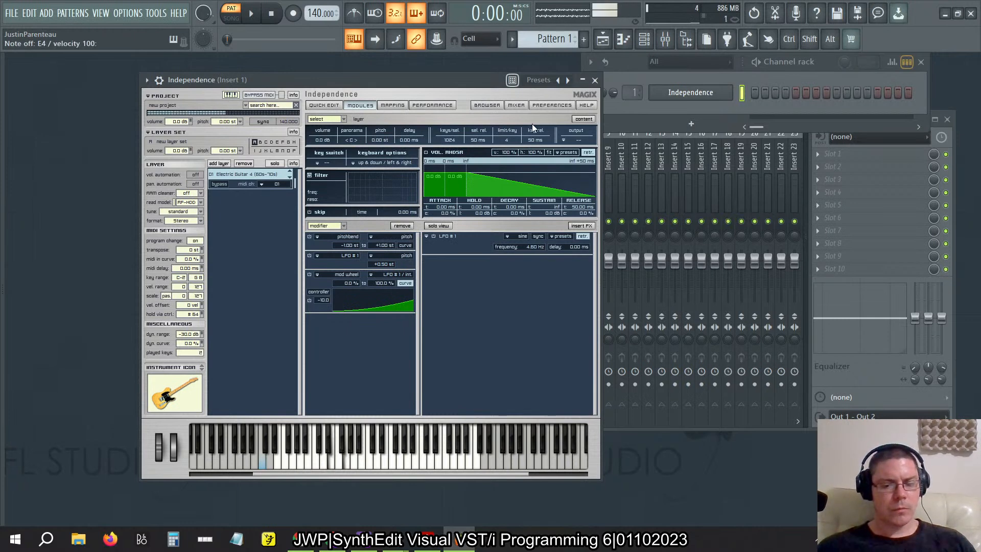
{"action": "key", "text": "3"}
{"action": "key", "text": "1"}
{"action": "key", "text": "t"}
{"action": "key", "text": "e"}
{"action": "key", "text": "q"}
{"action": "key", "text": "g"}
{"action": "key", "text": "d"}
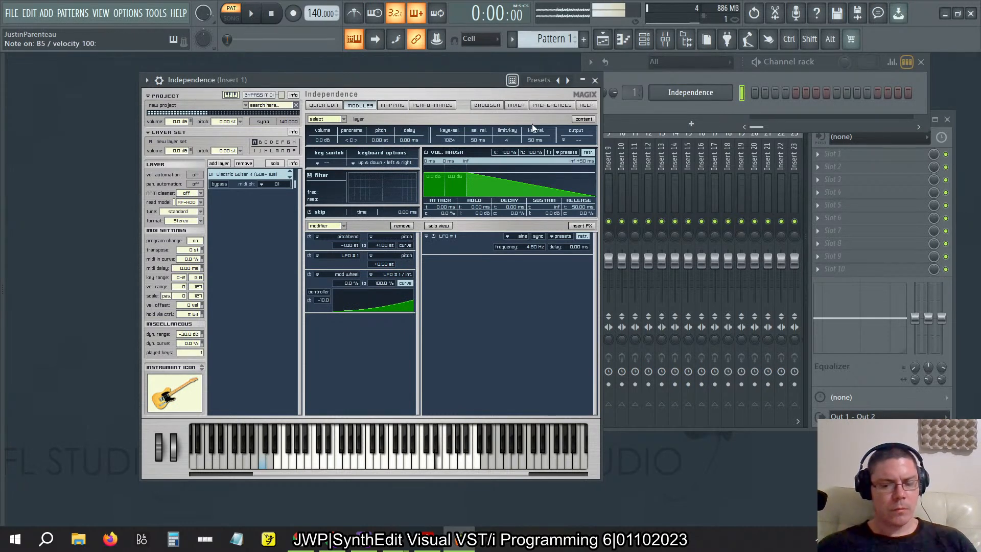
{"action": "key", "text": "a"}
{"action": "key", "text": "b"}
{"action": "key", "text": "c"}
{"action": "key", "text": "z"}
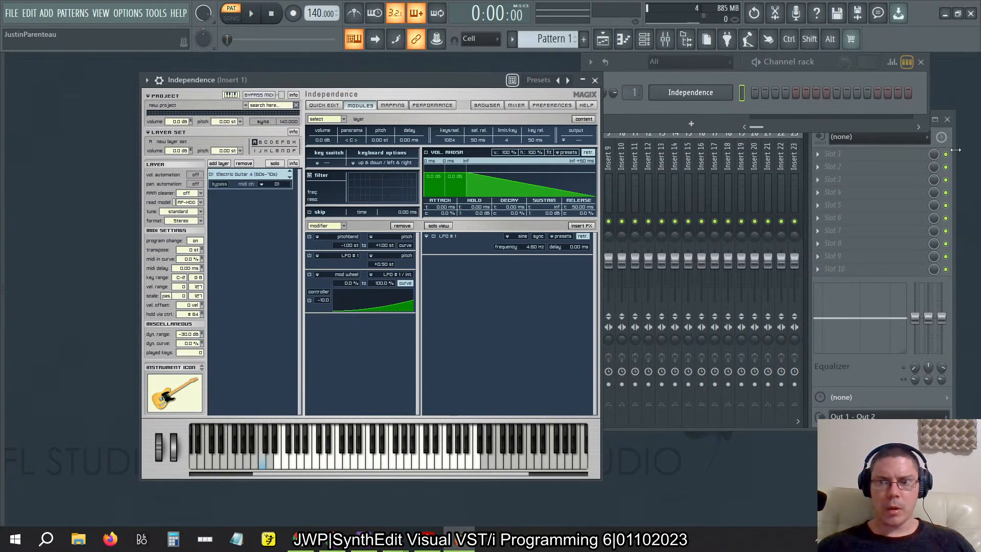
Load the exported Chorus VST3 effect onto the Insert 1 mixer track and move its window over the mixer
{"action": "left_click", "coordinate": [955, 150]}
{"action": "left_click", "coordinate": [505, 148]}
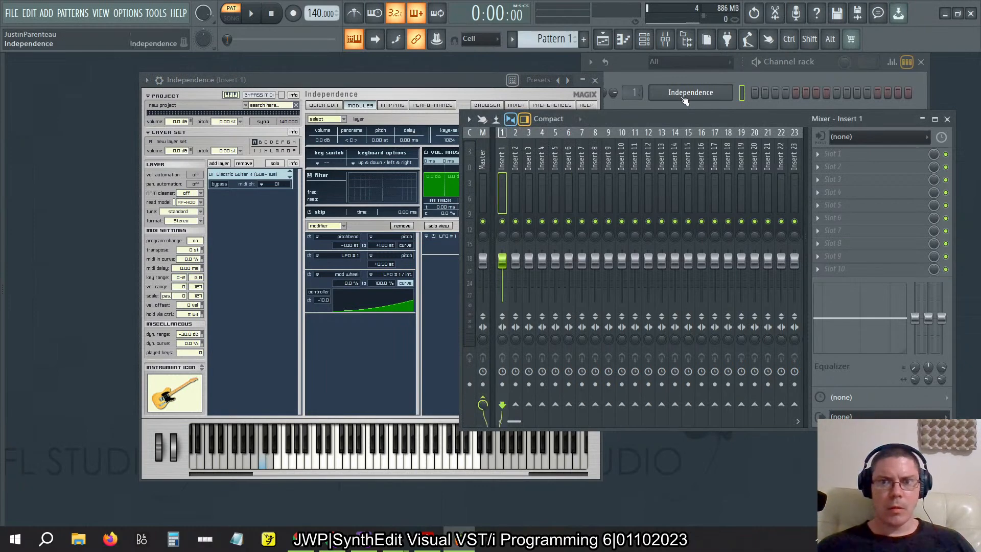
{"action": "left_click", "coordinate": [159, 80]}
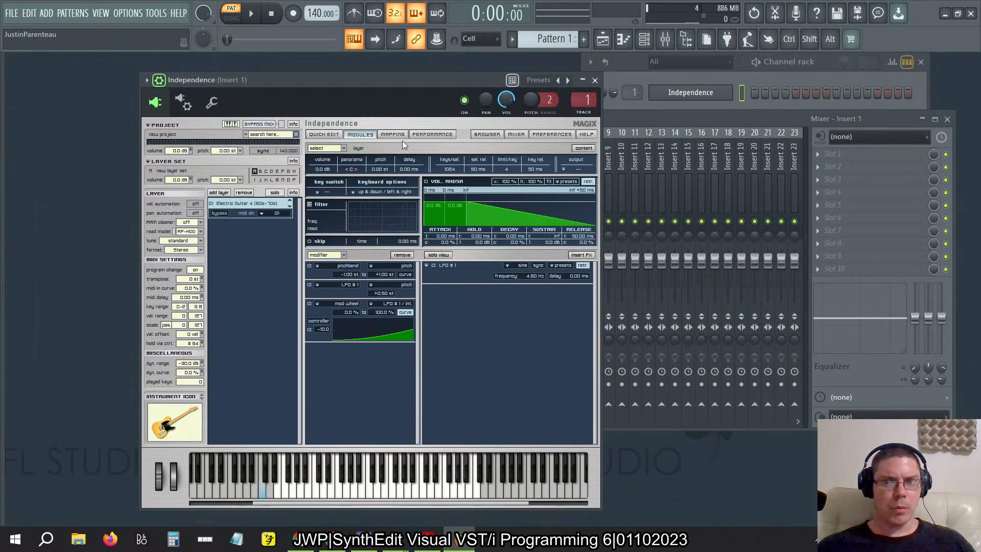
{"action": "mouse_move", "coordinate": [1, 241]}
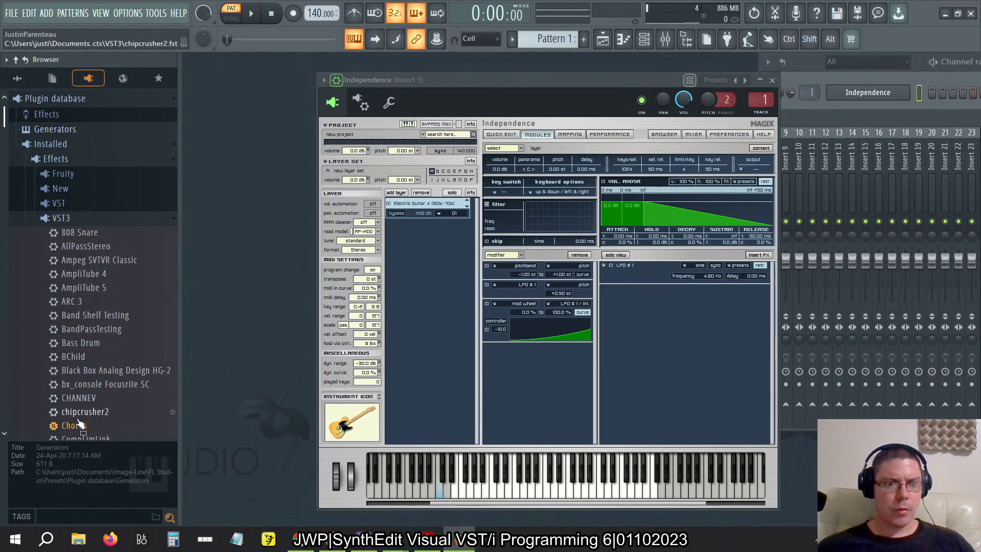
{"action": "left_click_drag", "start_coordinate": [74, 425], "coordinate": [514, 167]}
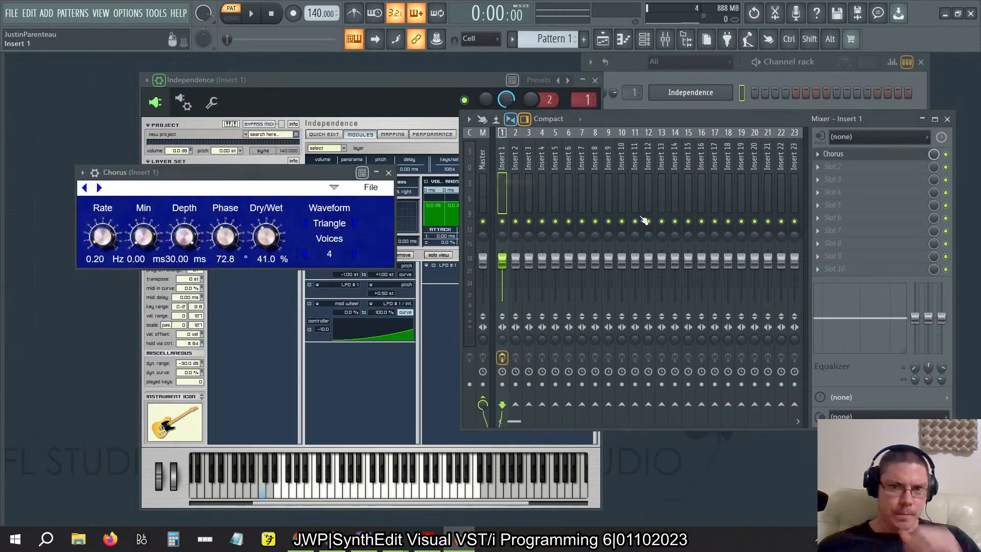
{"action": "left_click_drag", "start_coordinate": [281, 172], "coordinate": [639, 220]}
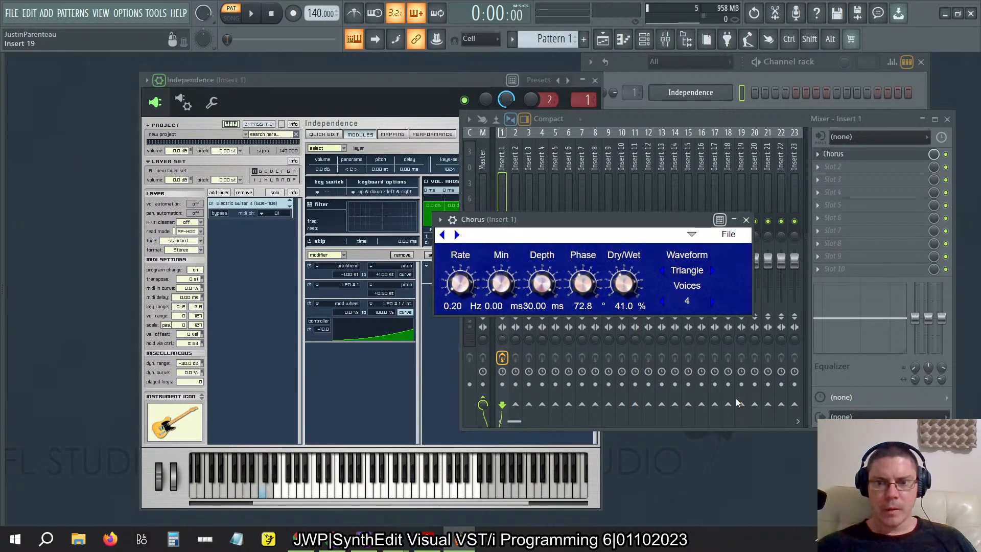
Play the guitar through the chorus, compare 4 and 2 voices, and leave Voices at 2
{"action": "left_click", "coordinate": [439, 78]}
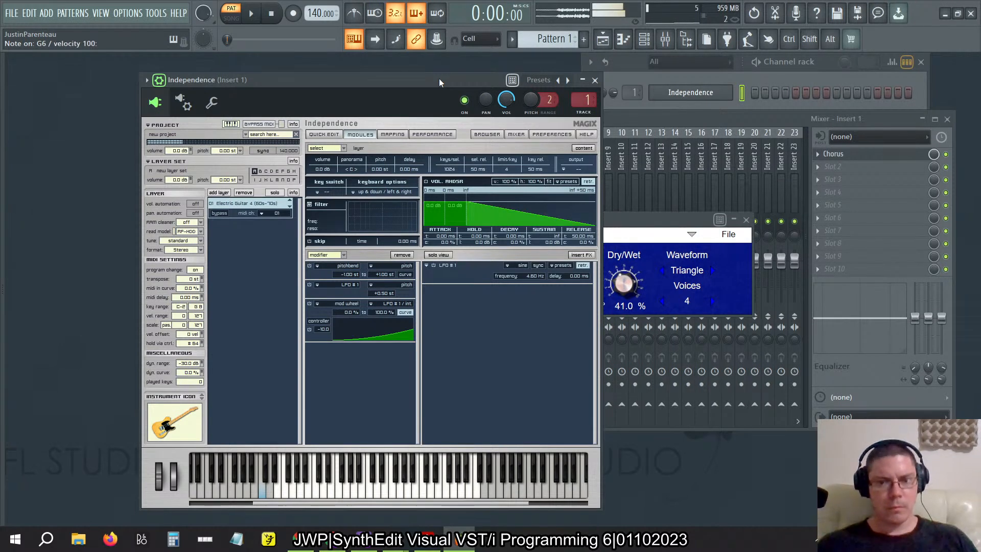
{"action": "left_click", "coordinate": [662, 303]}
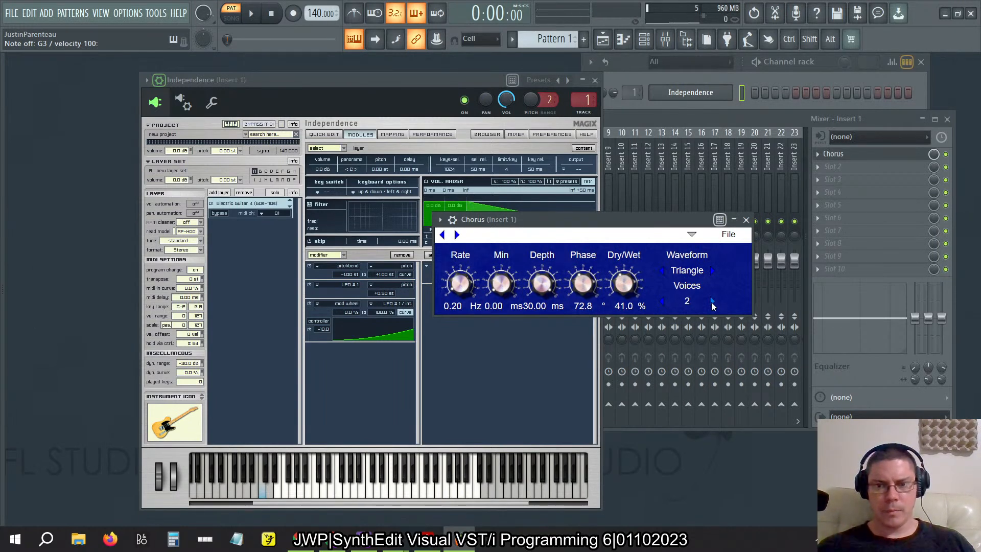
{"action": "left_click", "coordinate": [711, 302]}
{"action": "left_click", "coordinate": [712, 302]}
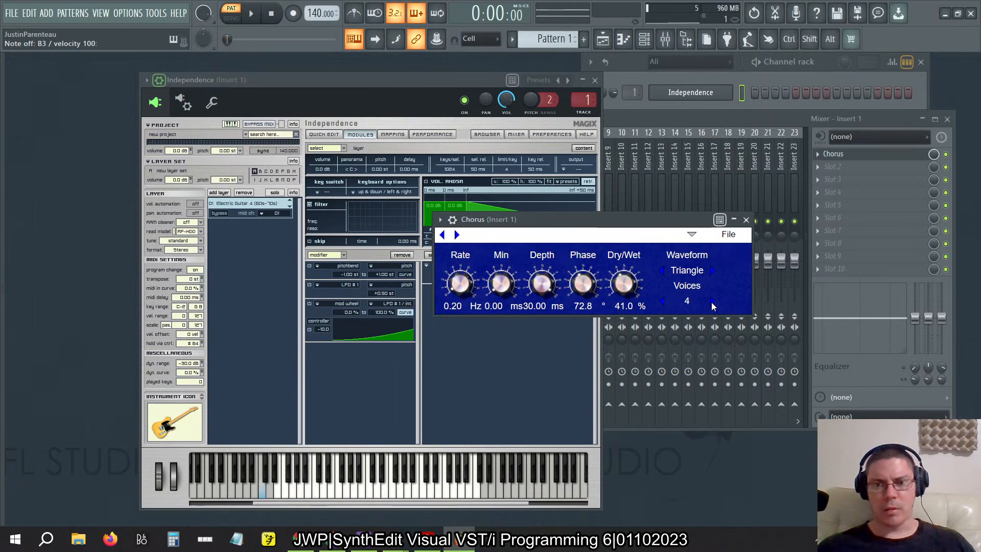
{"action": "left_click", "coordinate": [662, 305]}
{"action": "left_click", "coordinate": [662, 305]}
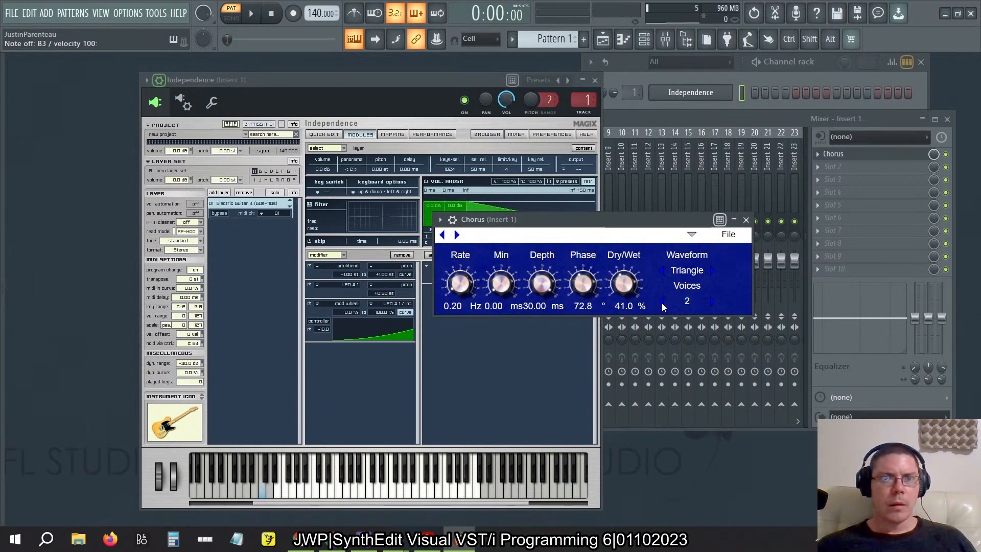
Open the Independence channel's piano roll and arm recording at a tapped tempo of 93 BPM
{"action": "left_click", "coordinate": [633, 45]}
{"action": "left_click", "coordinate": [293, 13]}
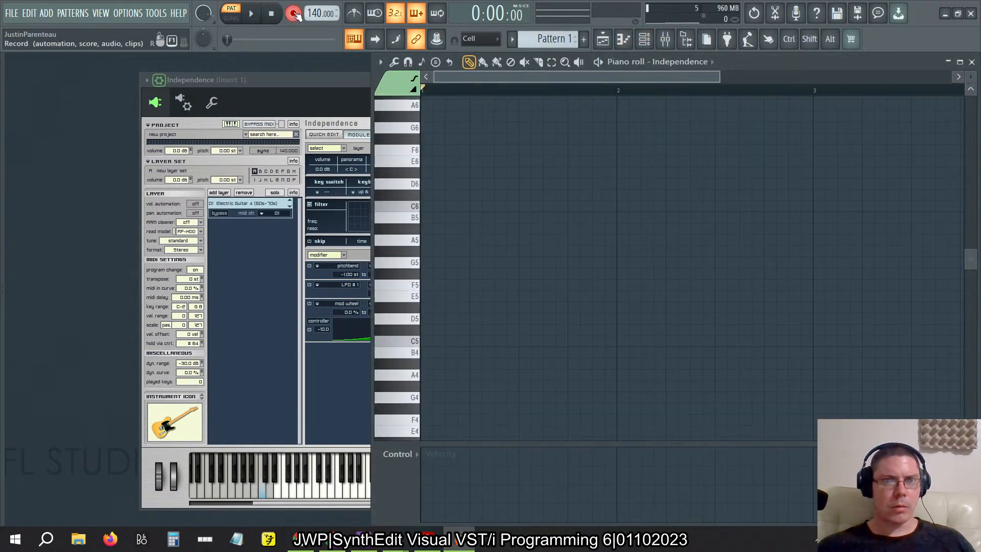
{"action": "right_click", "coordinate": [322, 22]}
{"action": "left_click", "coordinate": [449, 24]}
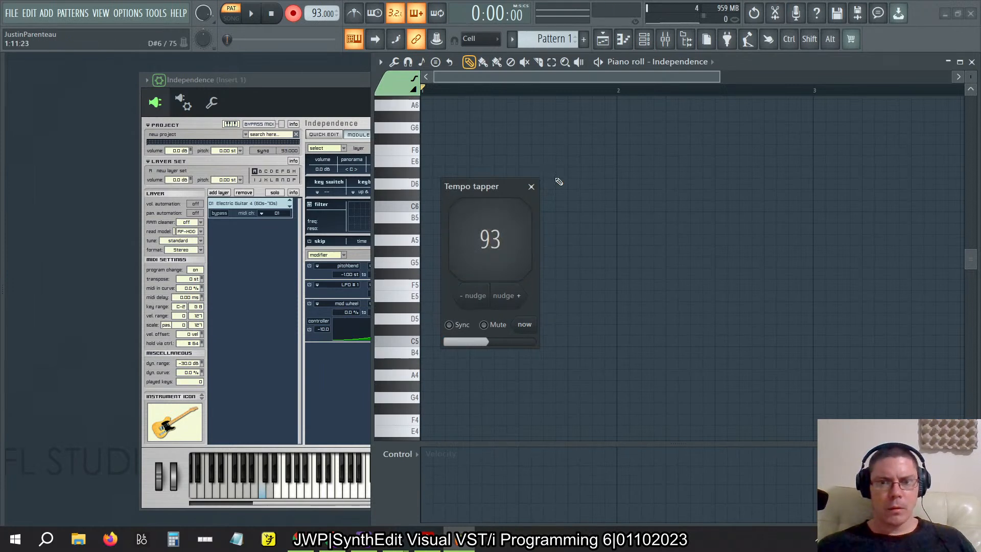
{"action": "left_click", "coordinate": [532, 187]}
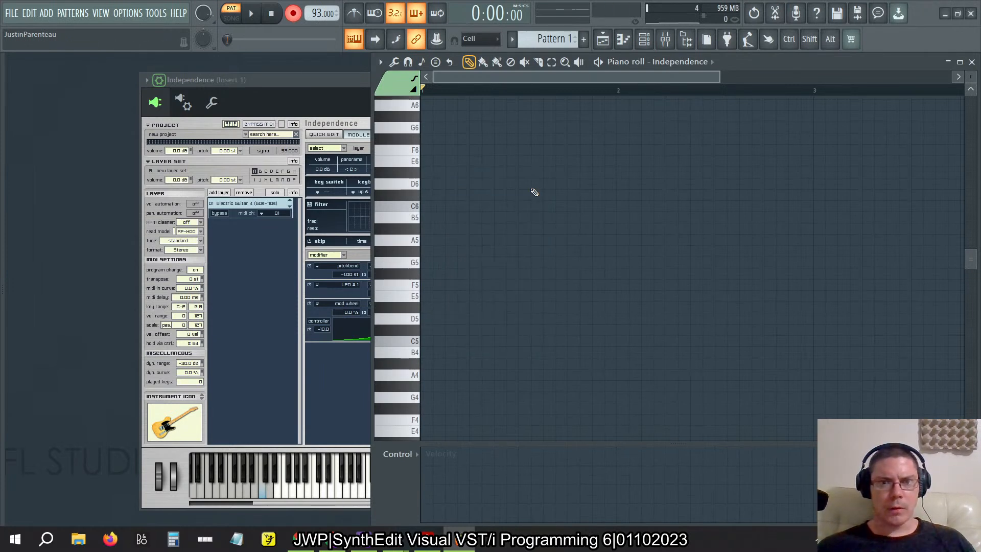
Record an ascending and descending E minor arpeggio followed by sustained E and B notes into Pattern 1, and stop recording
{"action": "left_click", "coordinate": [251, 14]}
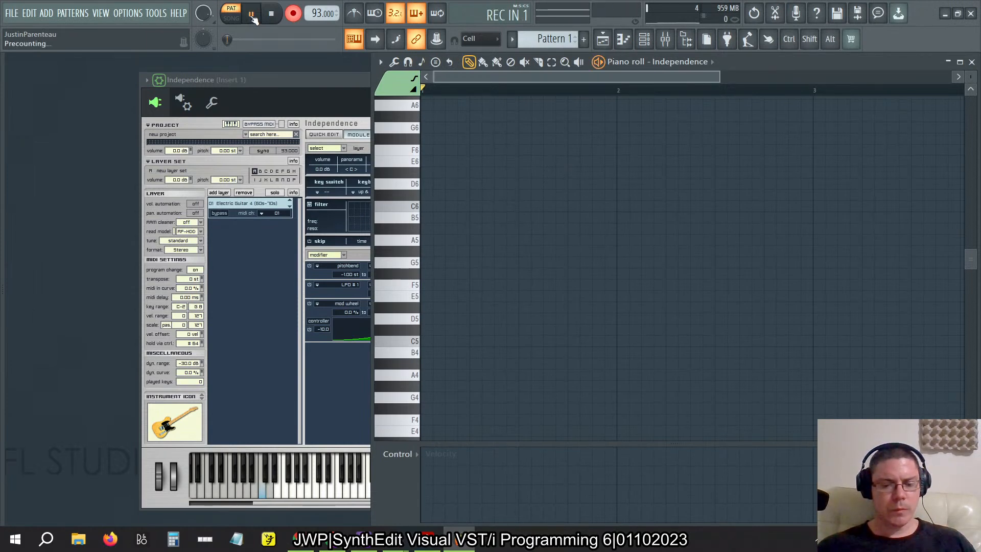
{"action": "key", "text": "z"}
{"action": "key", "text": "c"}
{"action": "key", "text": "b"}
{"action": "key", "text": "m"}
{"action": "key", "text": "e"}
{"action": "key", "text": "t"}
{"action": "key", "text": "u"}
{"action": "key", "text": "p"}
{"action": "key", "text": "bracketright"}
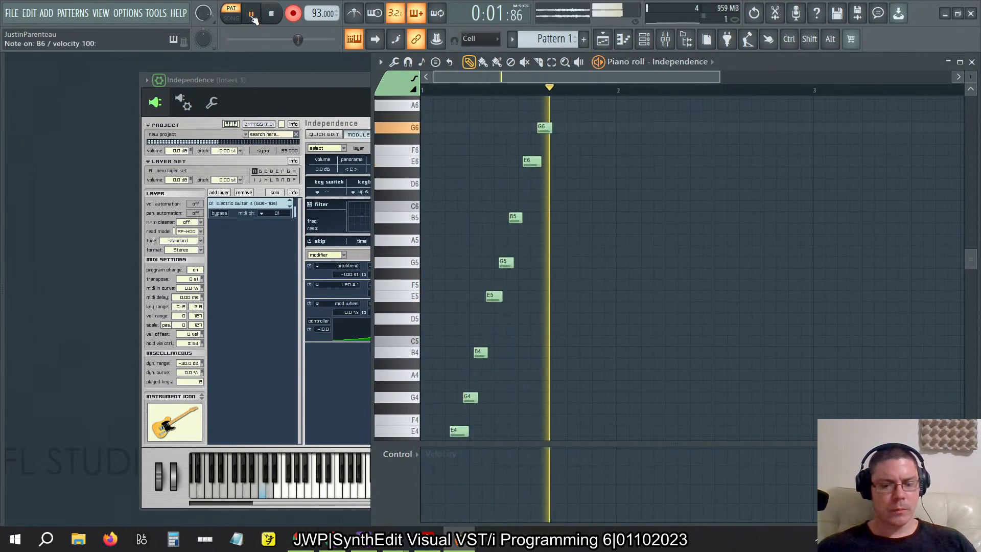
{"action": "key", "text": "bracketright"}
{"action": "key", "text": "p"}
{"action": "key", "text": "u"}
{"action": "key", "text": "t"}
{"action": "key", "text": "e"}
{"action": "key", "text": "m"}
{"action": "key", "text": "b"}
{"action": "key", "text": "c"}
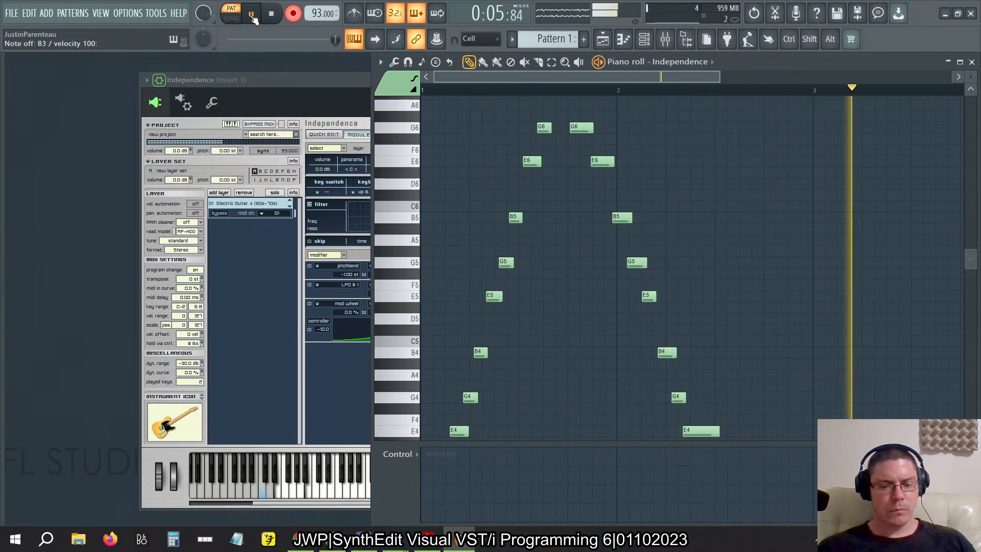
{"action": "key", "text": "m"}
{"action": "key", "text": "e"}
{"action": "key", "text": "u"}
{"action": "key", "text": "p"}
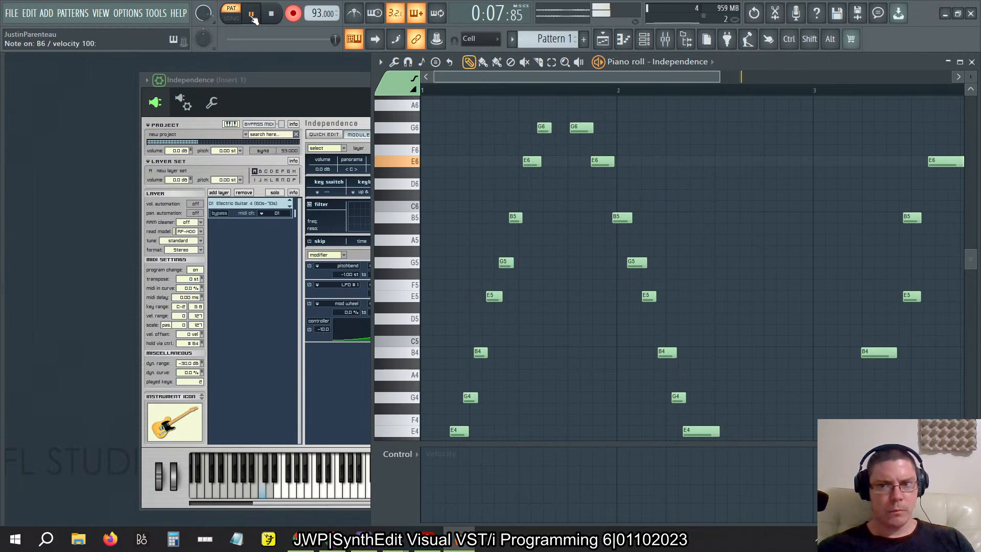
{"action": "key", "text": "space"}
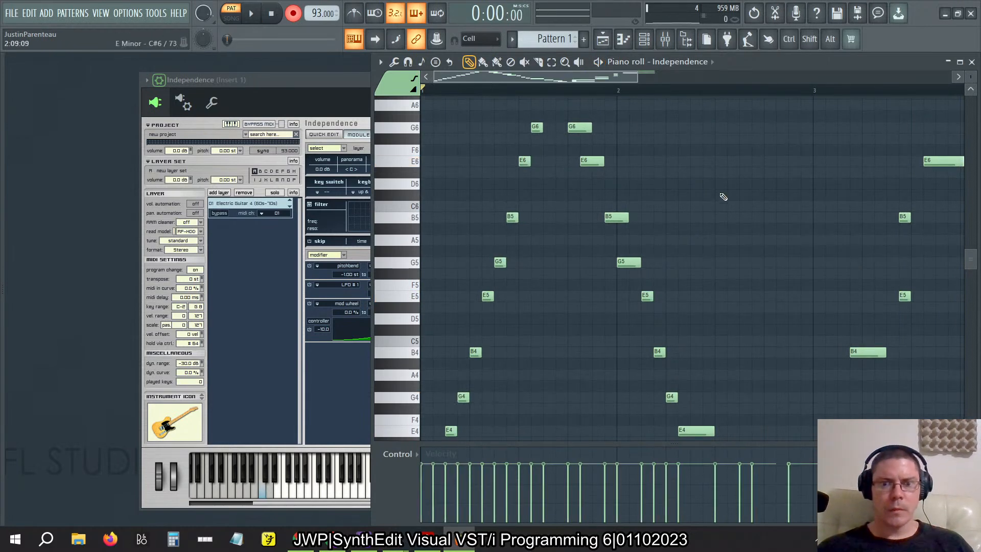
Quantize the top B6 note and the first four descending notes, including their durations, using the Default template
{"action": "right_click", "coordinate": [697, 214], "text": "ctrl"}
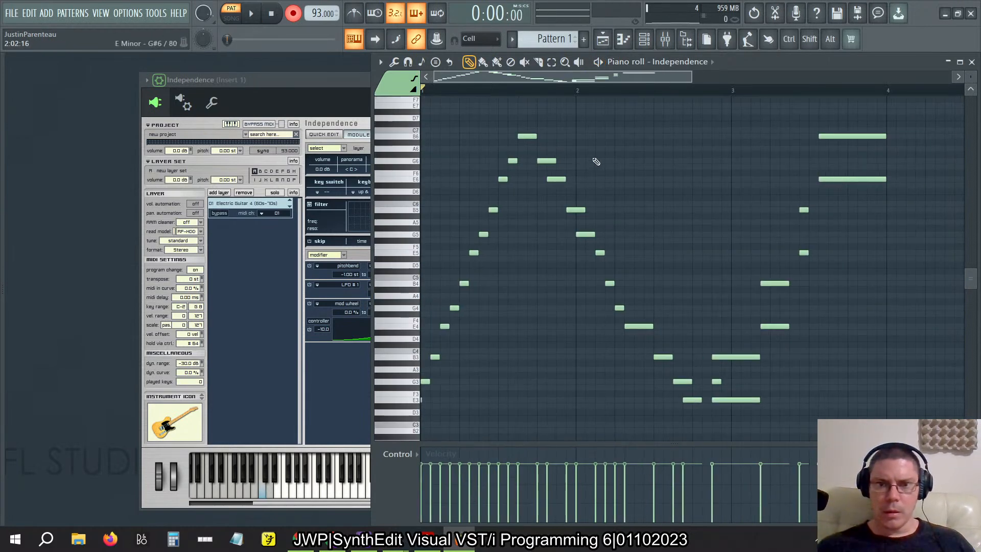
{"action": "left_click_drag", "start_coordinate": [554, 143], "coordinate": [593, 280]}
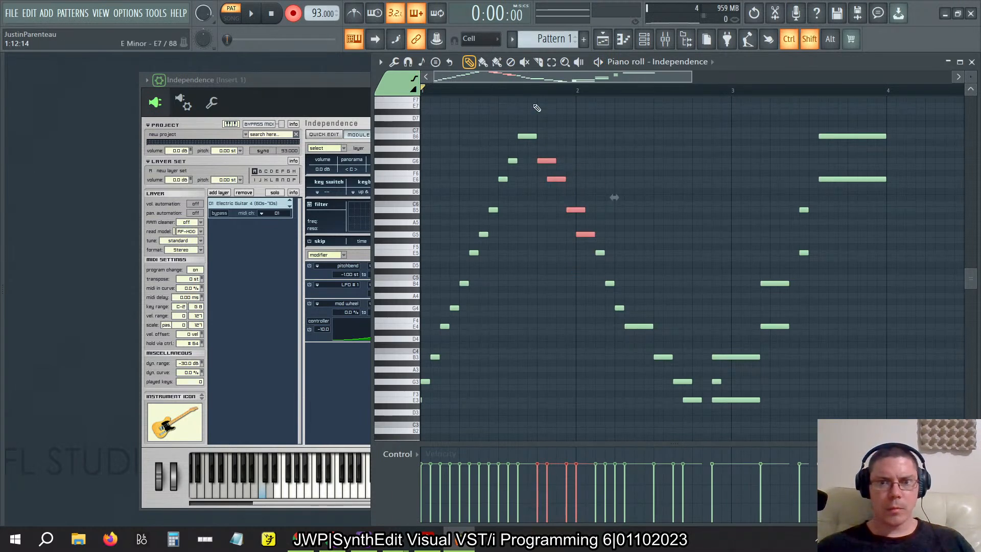
{"action": "left_click", "coordinate": [527, 136], "text": "ctrl+shift"}
{"action": "key", "text": "ctrl+q"}
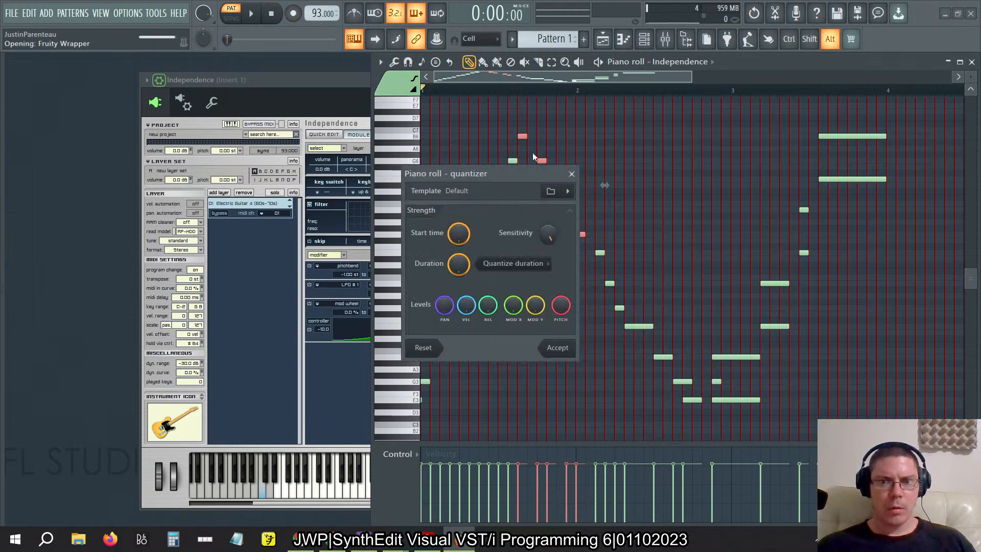
{"action": "key", "text": "alt+q"}
{"action": "left_click", "coordinate": [565, 348]}
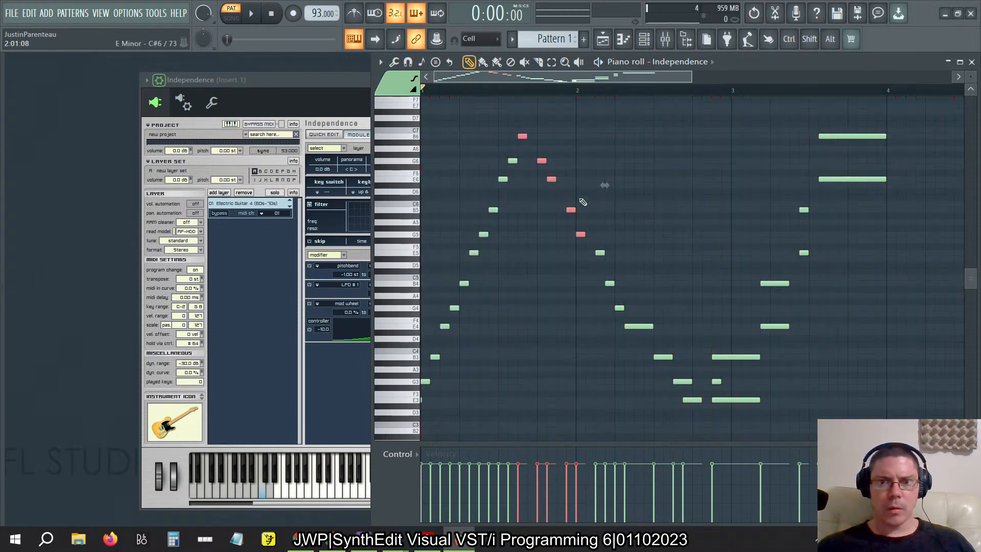
Try to close the gaps in the descending run by shifting its notes earlier
{"action": "left_click_drag", "start_coordinate": [540, 127], "coordinate": [593, 279]}
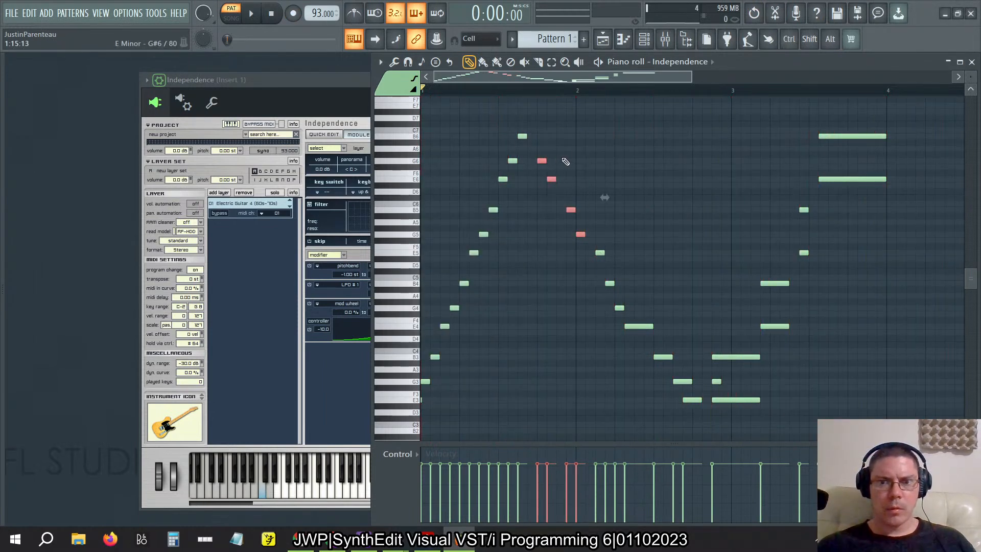
{"action": "left_click_drag", "start_coordinate": [571, 209], "coordinate": [562, 209]}
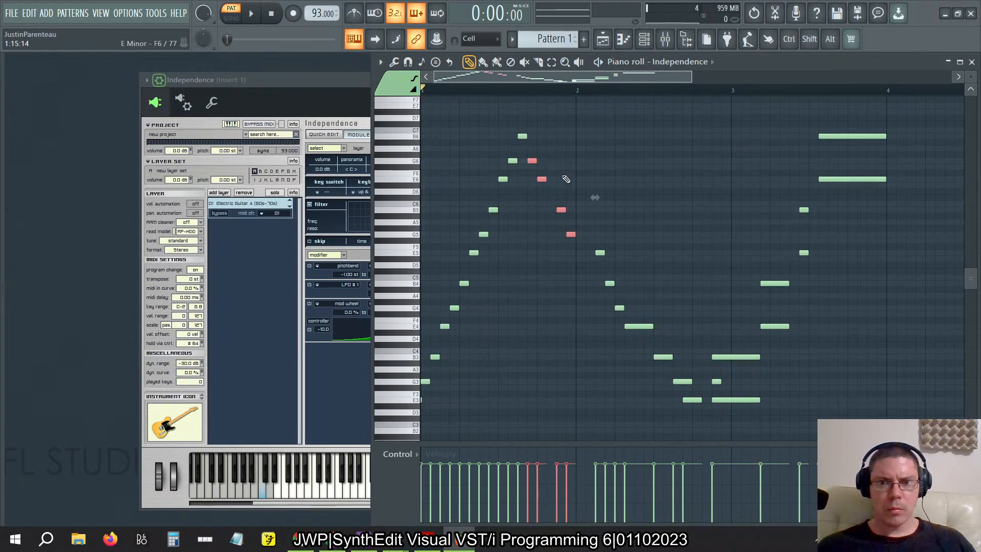
{"action": "left_click_drag", "start_coordinate": [561, 165], "coordinate": [587, 276]}
{"action": "left_click_drag", "start_coordinate": [571, 235], "coordinate": [561, 235]}
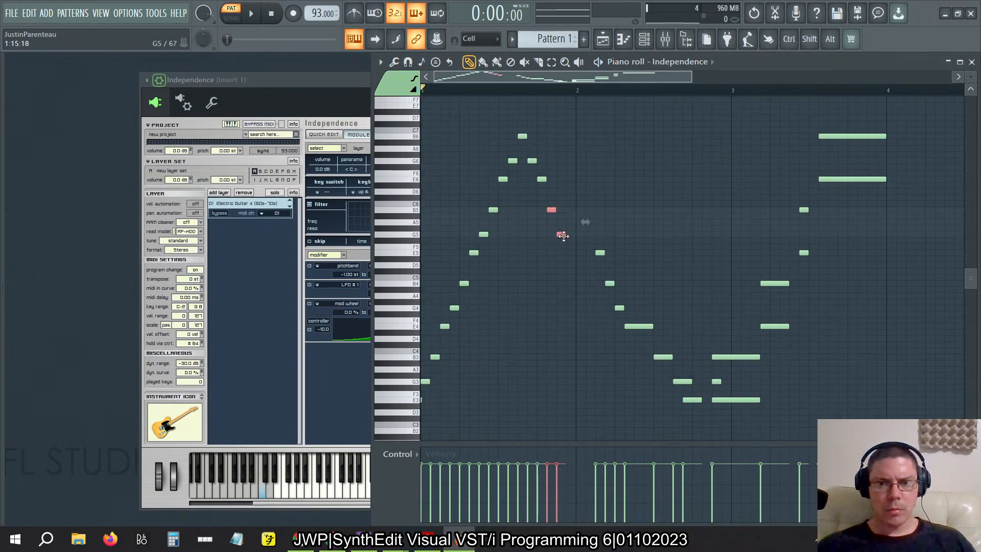
{"action": "left_click_drag", "start_coordinate": [597, 202], "coordinate": [600, 305]}
Delete the whole descending run and shift the ascending run one step later
{"action": "left_click_drag", "start_coordinate": [531, 147], "coordinate": [696, 430]}
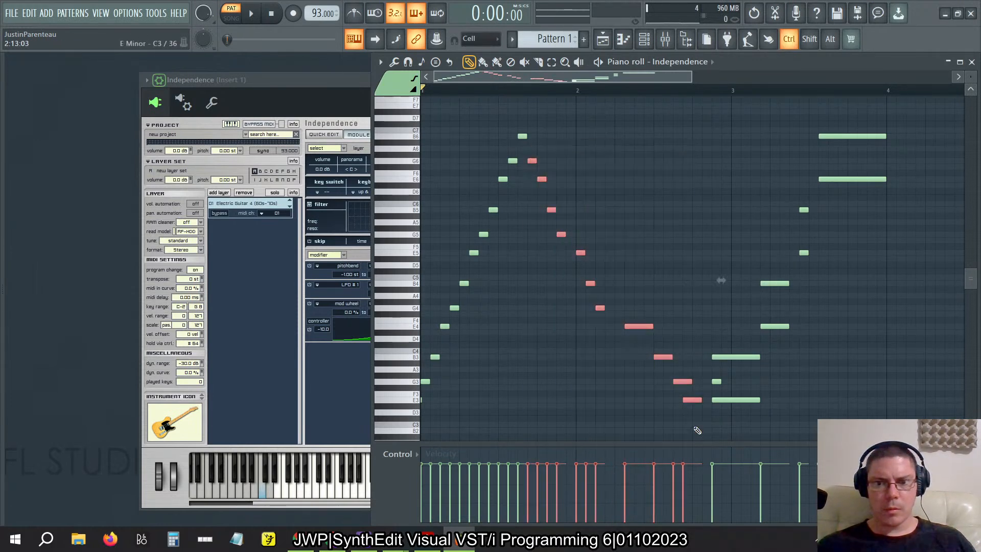
{"action": "key", "text": "Delete"}
{"action": "left_click_drag", "start_coordinate": [638, 413], "coordinate": [233, 103]}
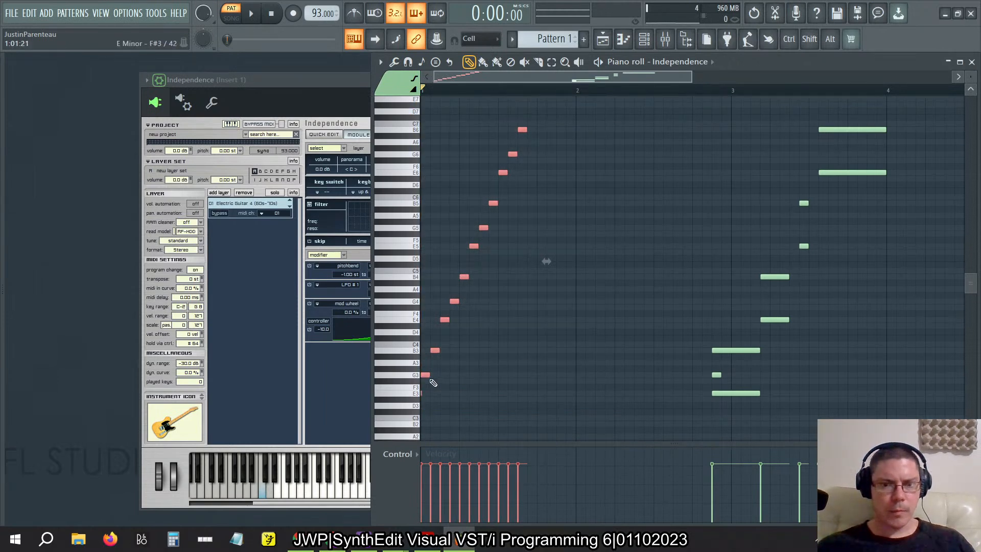
{"action": "left_click_drag", "start_coordinate": [424, 375], "coordinate": [432, 375]}
Add a one-step E3 note at the very start of the pattern, before the ascending run
{"action": "left_click", "coordinate": [464, 391], "text": "ctrl"}
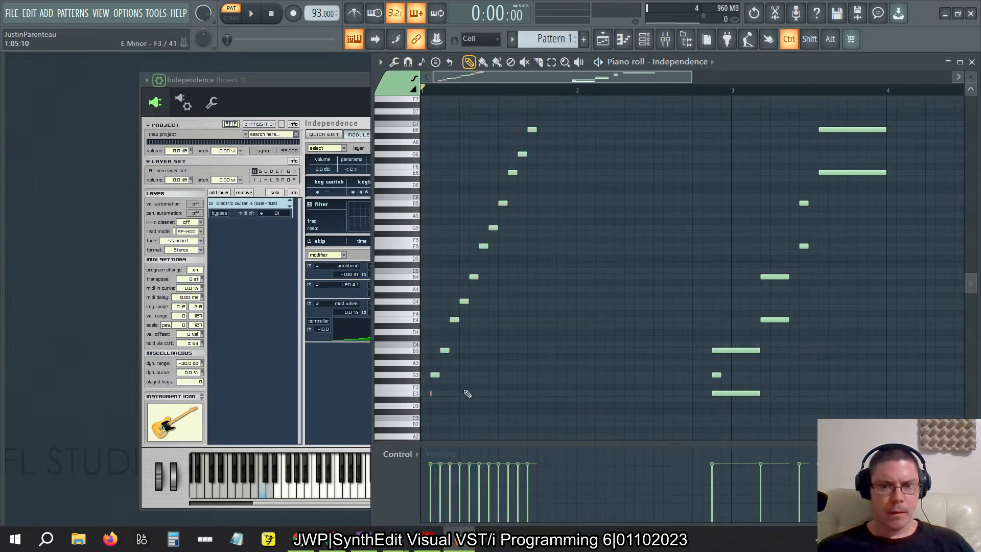
{"action": "left_click", "coordinate": [424, 389]}
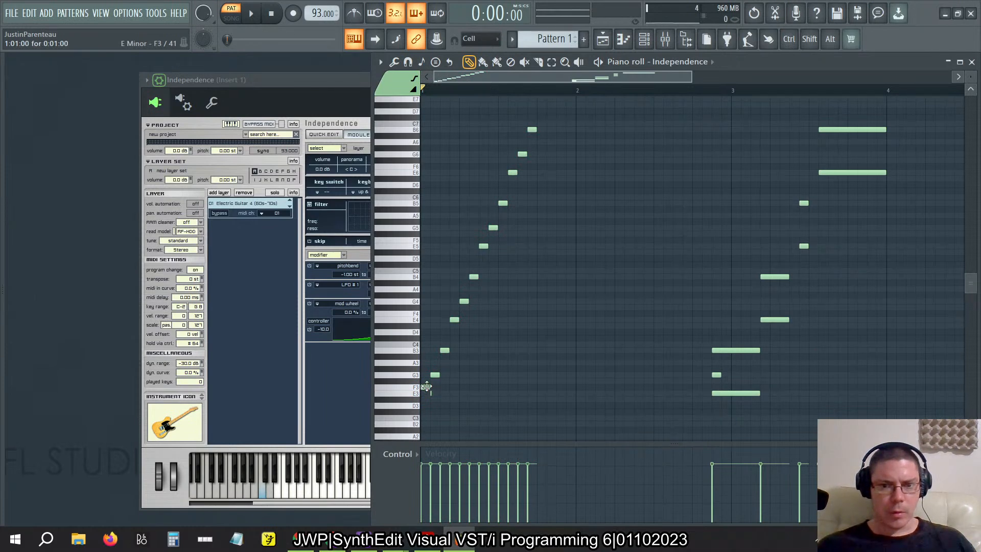
{"action": "left_click_drag", "start_coordinate": [425, 387], "coordinate": [427, 393]}
{"action": "right_click", "coordinate": [429, 394]}
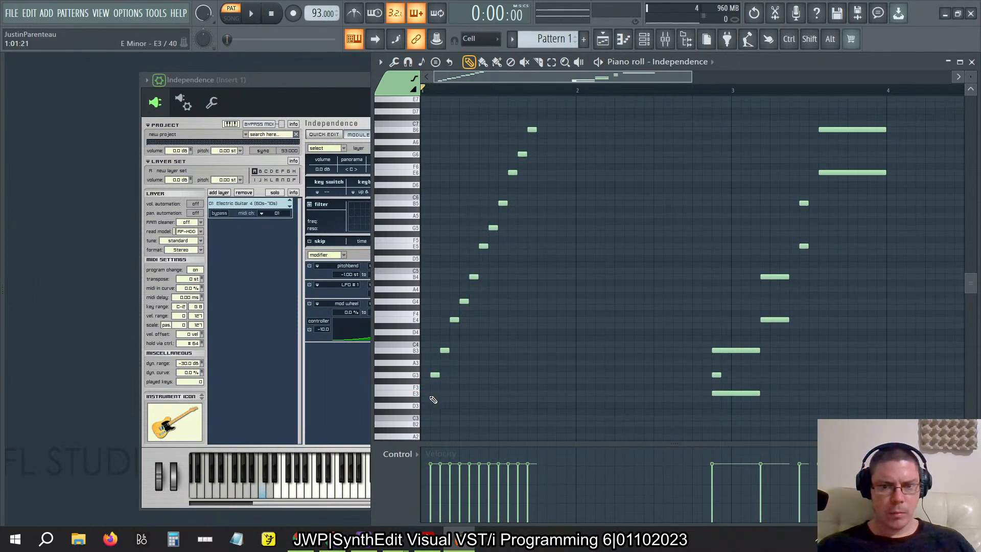
{"action": "left_click", "coordinate": [427, 393]}
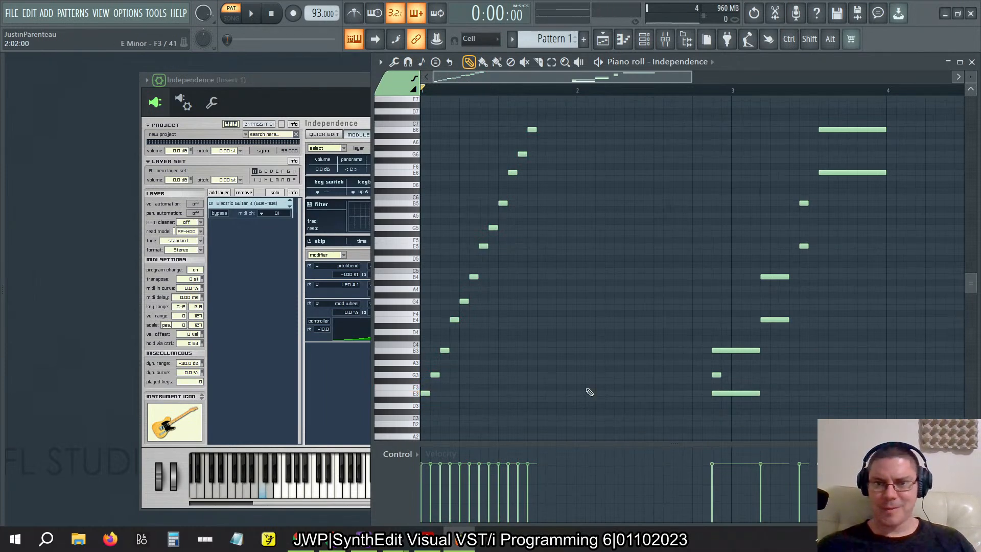
Duplicate the ascending notes from E3 to G6, leaving out the top B6 note
{"action": "left_click_drag", "start_coordinate": [587, 389], "coordinate": [403, 256]}
{"action": "scroll", "coordinate": [488, 242], "scroll_direction": "down", "scroll_amount": 1}
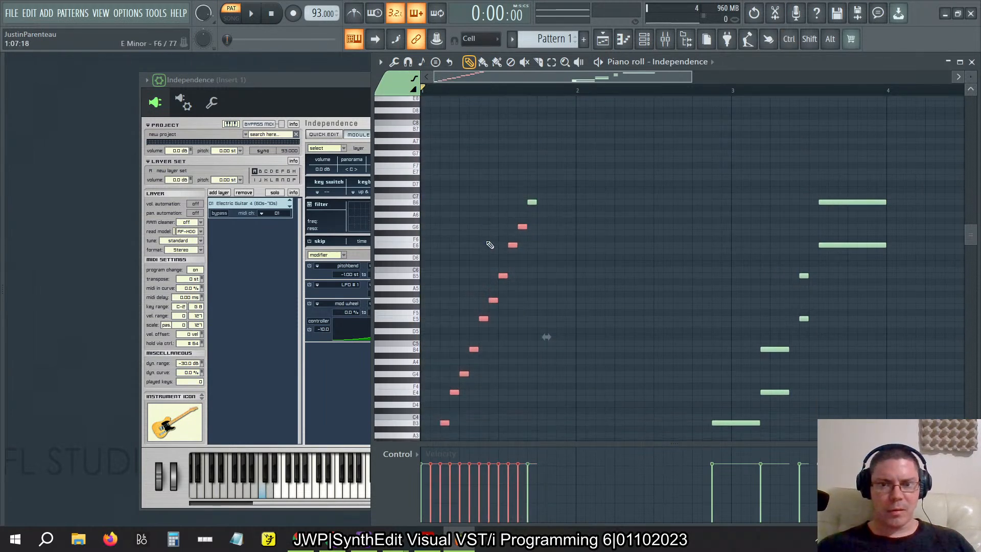
{"action": "scroll", "coordinate": [488, 242], "scroll_direction": "down", "scroll_amount": 2}
{"action": "key", "text": "ctrl"}
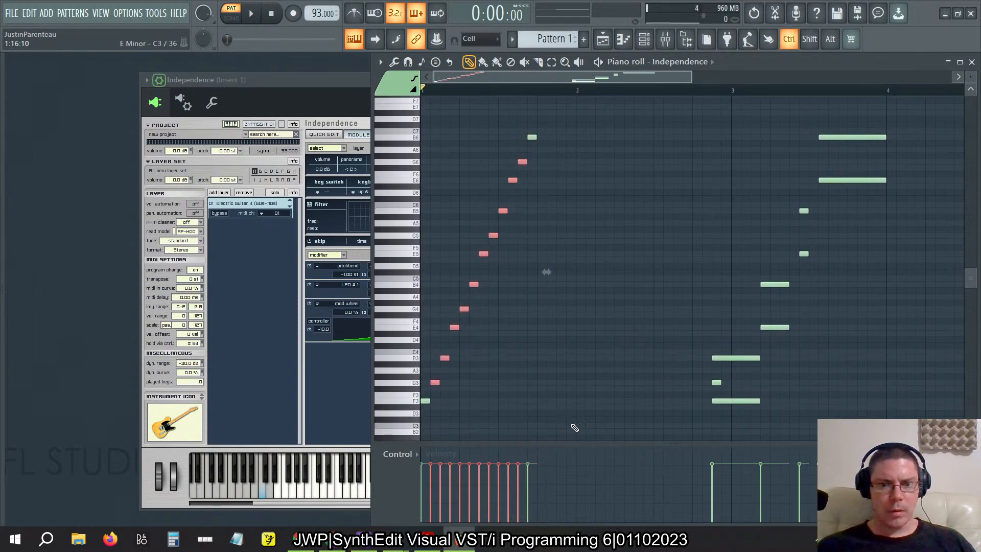
{"action": "left_click_drag", "start_coordinate": [572, 429], "coordinate": [416, 165]}
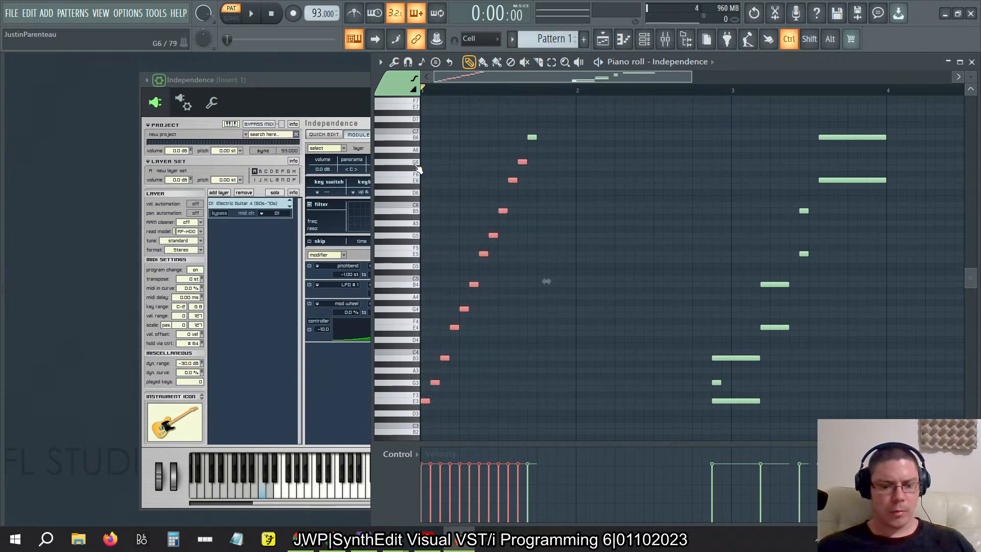
{"action": "key", "text": "ctrl+b"}
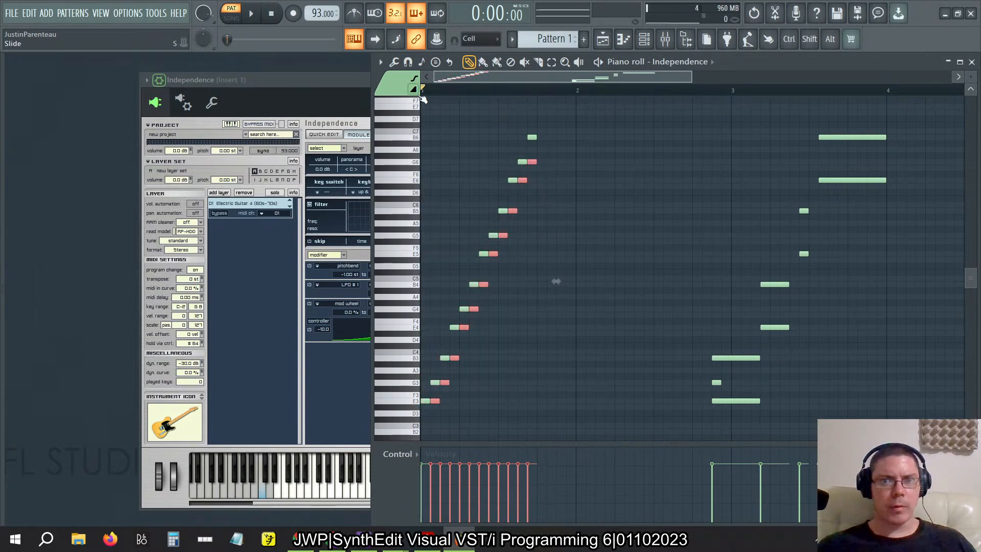
Flip the duplicated notes horizontally into a descending run placed right after the top B6 note, and play back the pattern
{"action": "left_click", "coordinate": [395, 63]}
{"action": "left_click", "coordinate": [454, 268]}
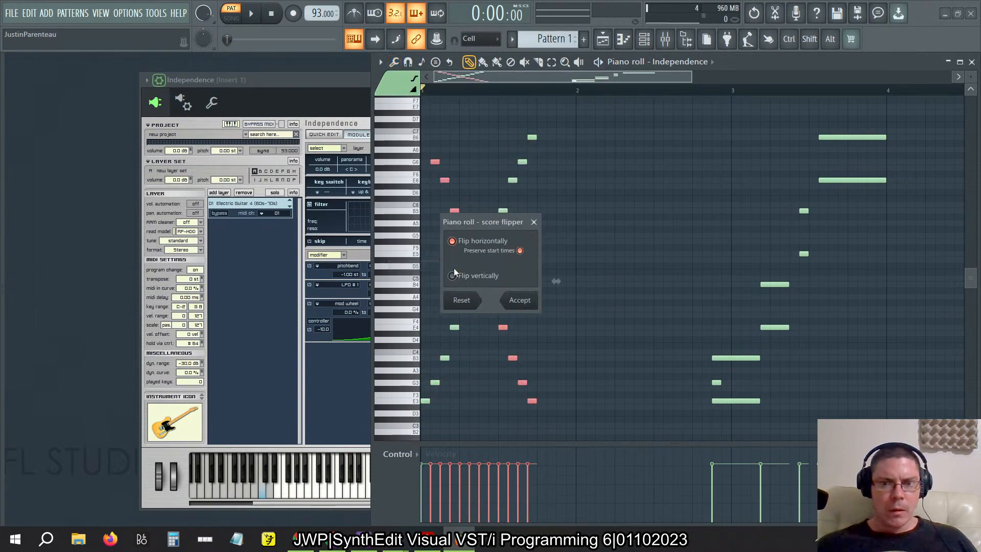
{"action": "left_click", "coordinate": [529, 307]}
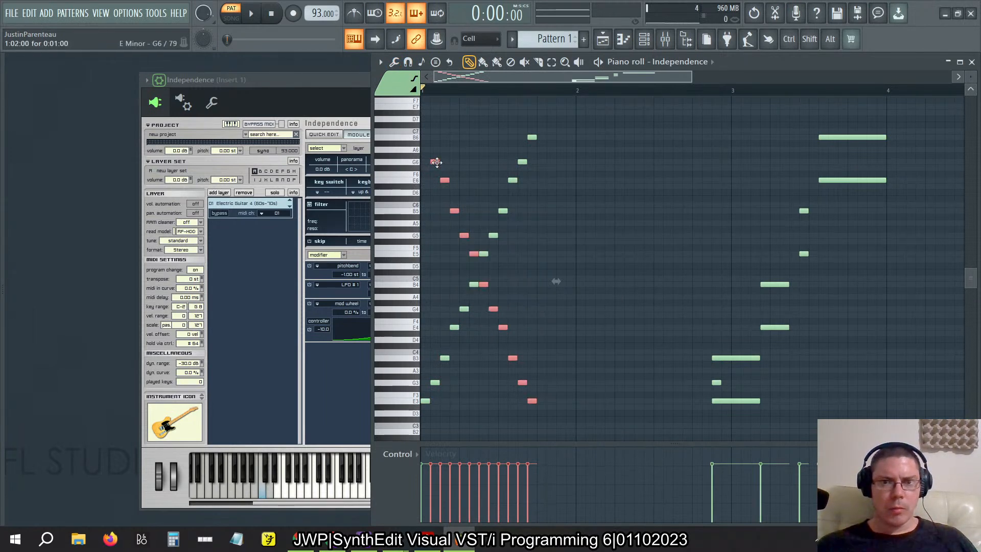
{"action": "left_click_drag", "start_coordinate": [436, 162], "coordinate": [543, 161]}
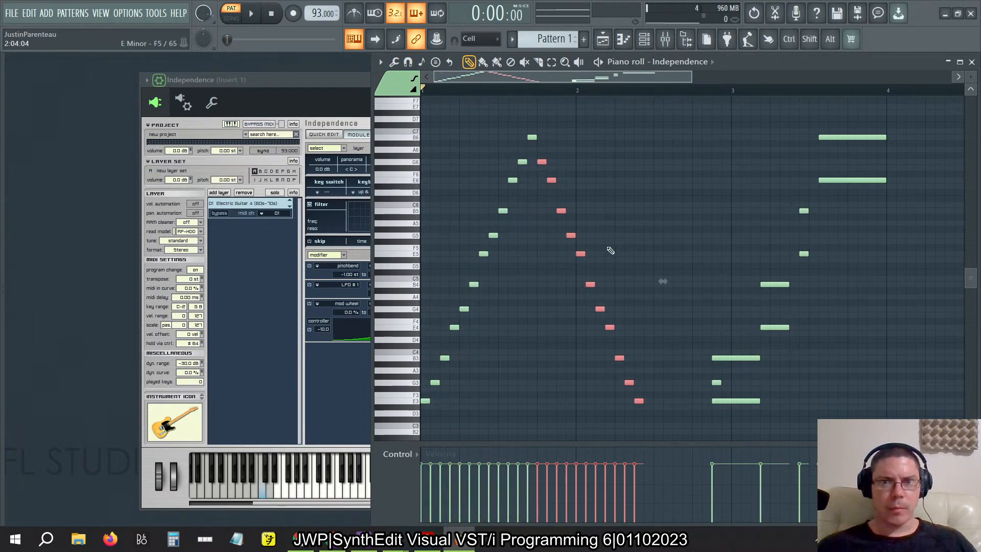
{"action": "left_click", "coordinate": [252, 14]}
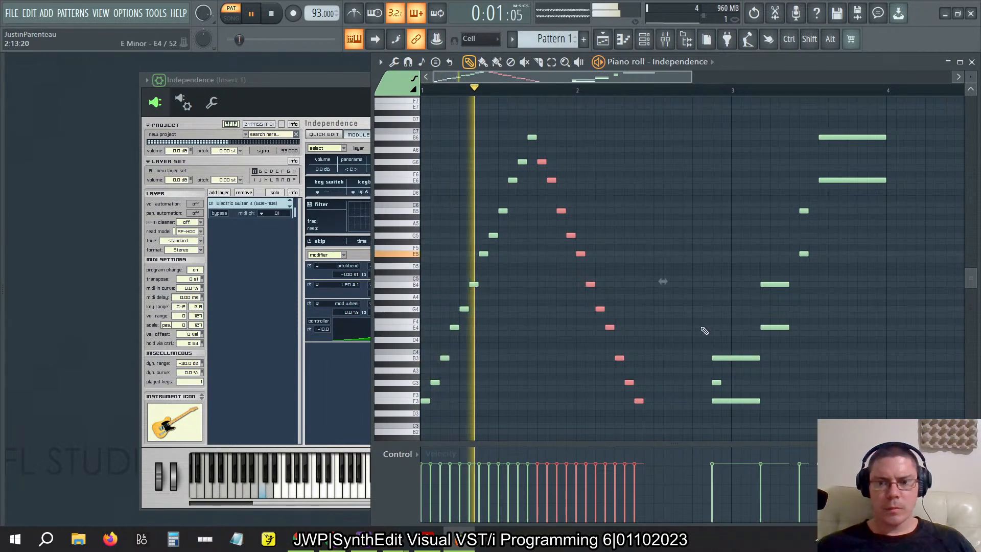
{"action": "key", "text": "space"}
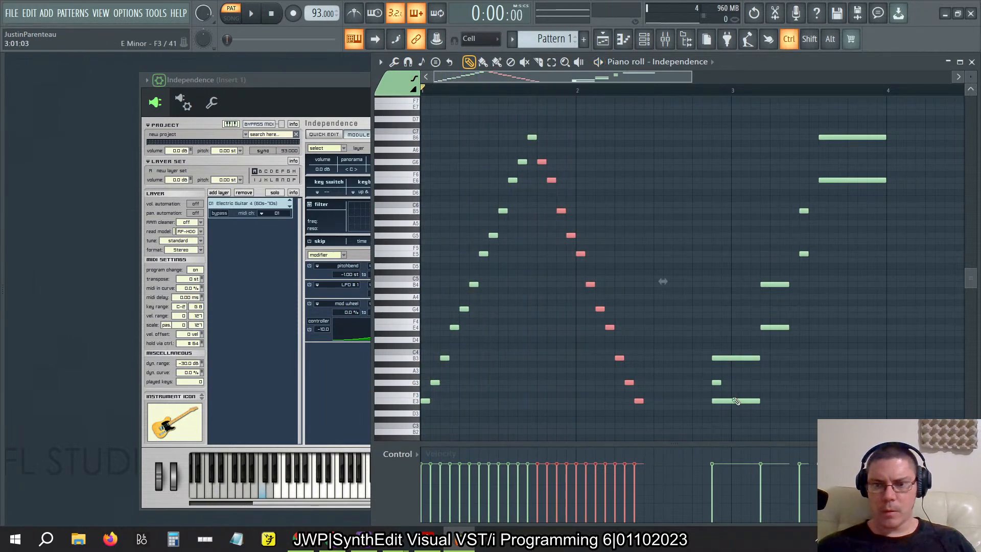
Delete the short stray G3 note from the first chord and quantize the start times and durations of the four chords
{"action": "left_click_drag", "start_coordinate": [738, 394], "coordinate": [696, 372]}
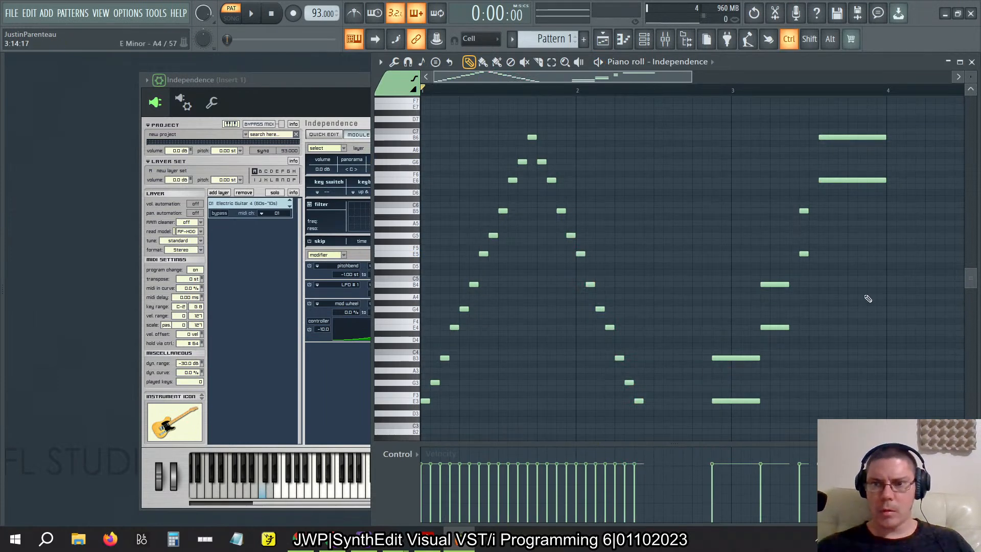
{"action": "left_click_drag", "start_coordinate": [903, 398], "coordinate": [722, 125]}
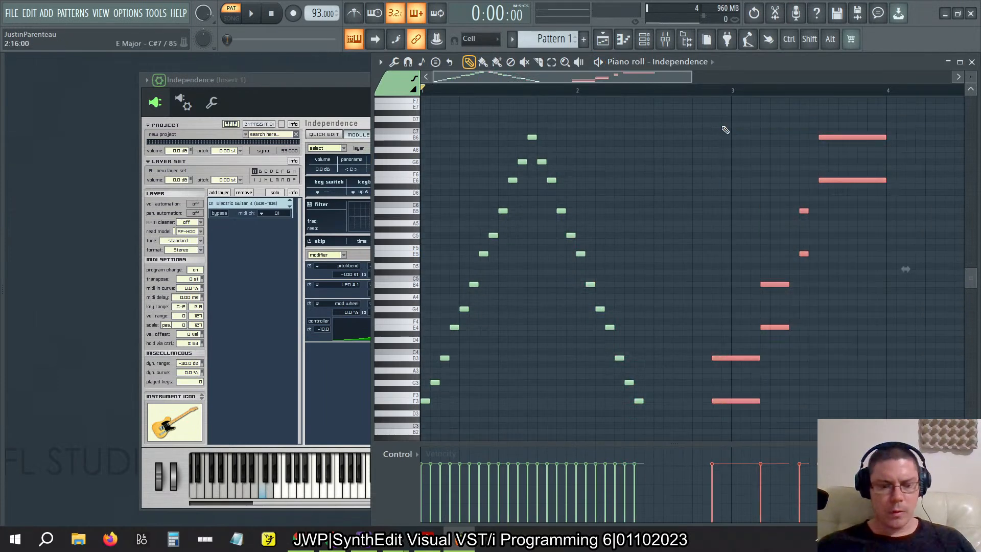
{"action": "key", "text": "alt+q"}
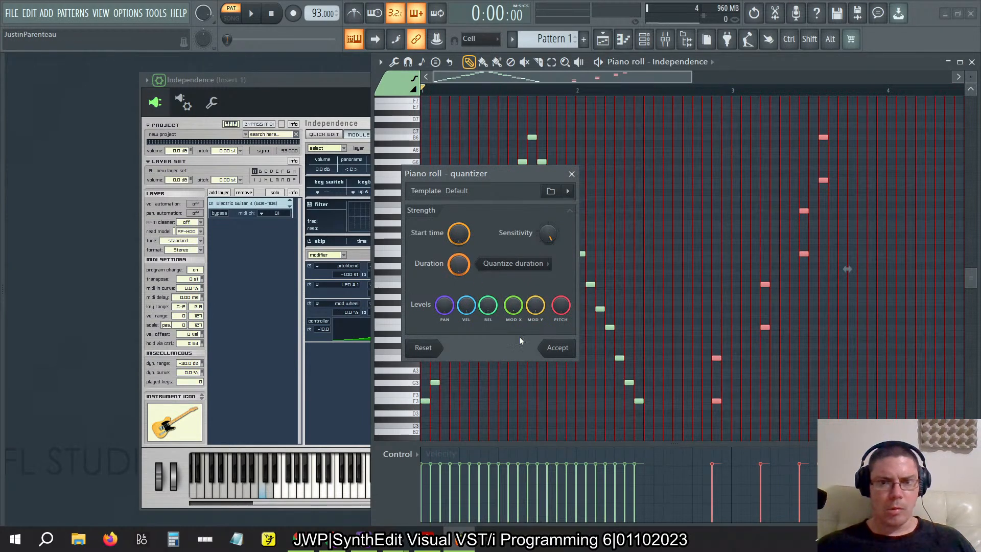
{"action": "left_click", "coordinate": [572, 348]}
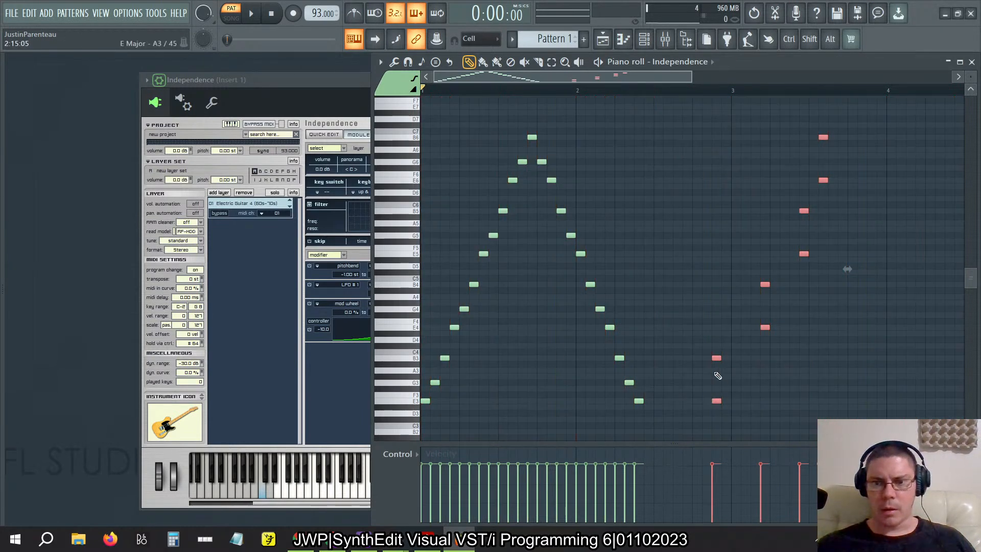
Lengthen the four chords to four steps each and move them earlier, back to back from the middle of bar 2
{"action": "left_click_drag", "start_coordinate": [720, 359], "coordinate": [680, 363]}
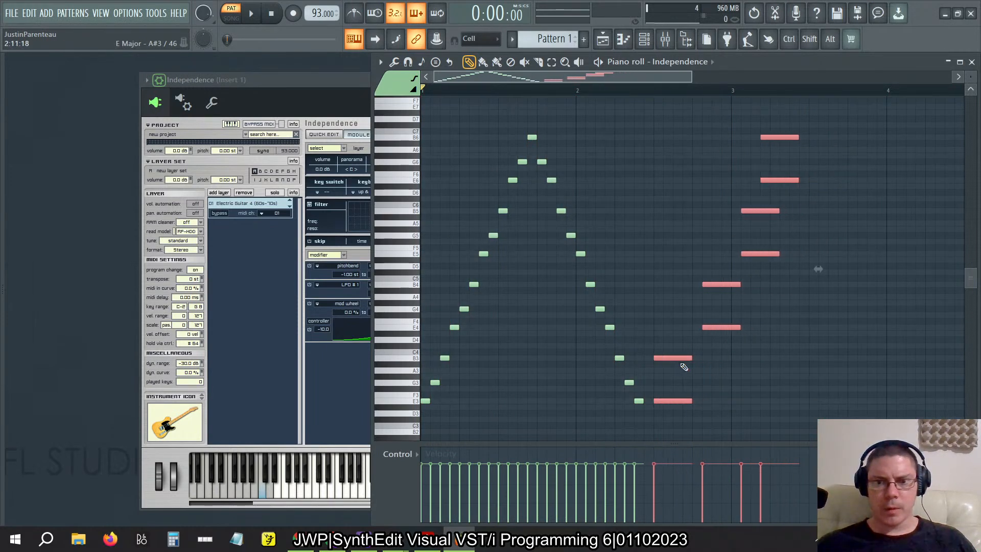
{"action": "left_click_drag", "start_coordinate": [795, 407], "coordinate": [702, 103]}
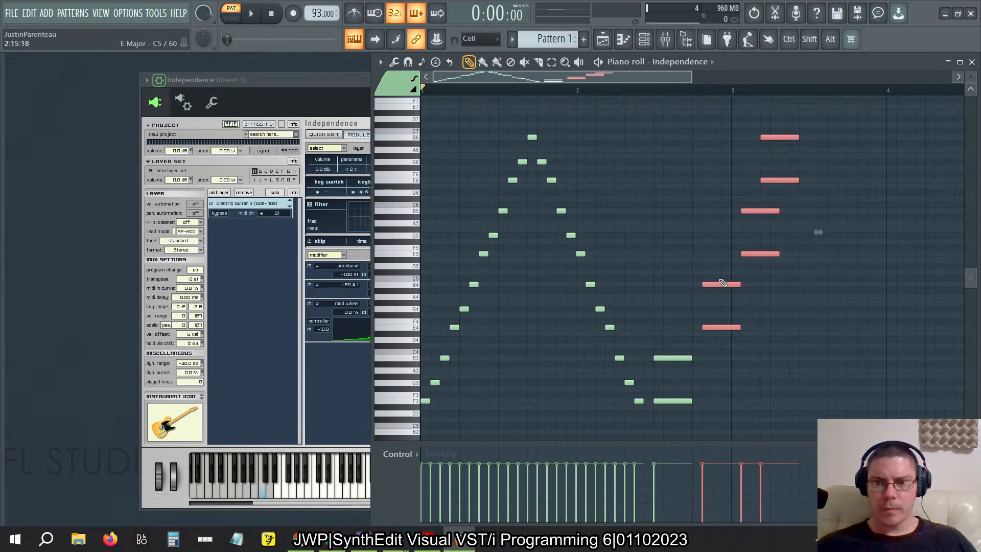
{"action": "left_click_drag", "start_coordinate": [716, 284], "coordinate": [707, 283]}
{"action": "left_click_drag", "start_coordinate": [804, 315], "coordinate": [790, 137]}
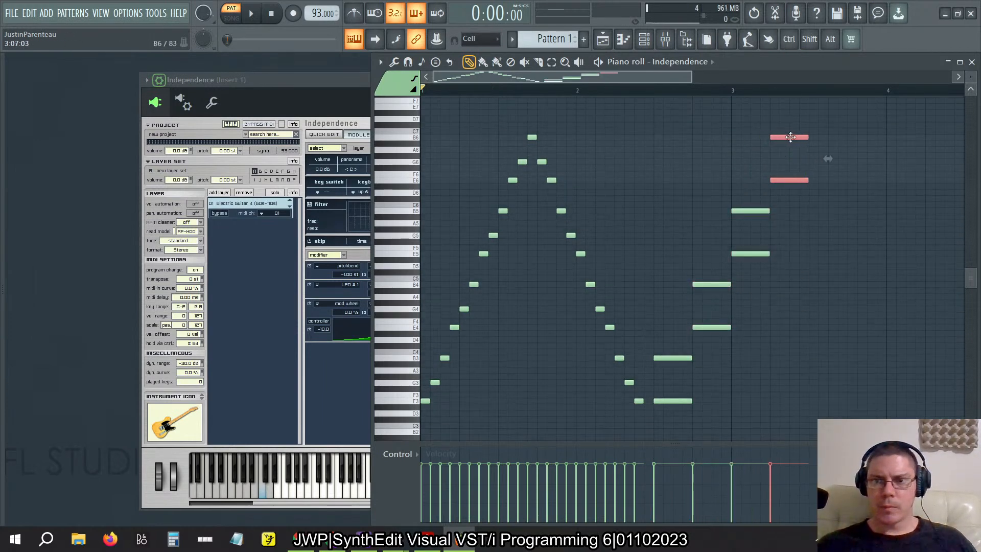
Start looping the pattern, clear the other windows and open the Chorus effect on mixer Insert 1
{"action": "key", "text": "space"}
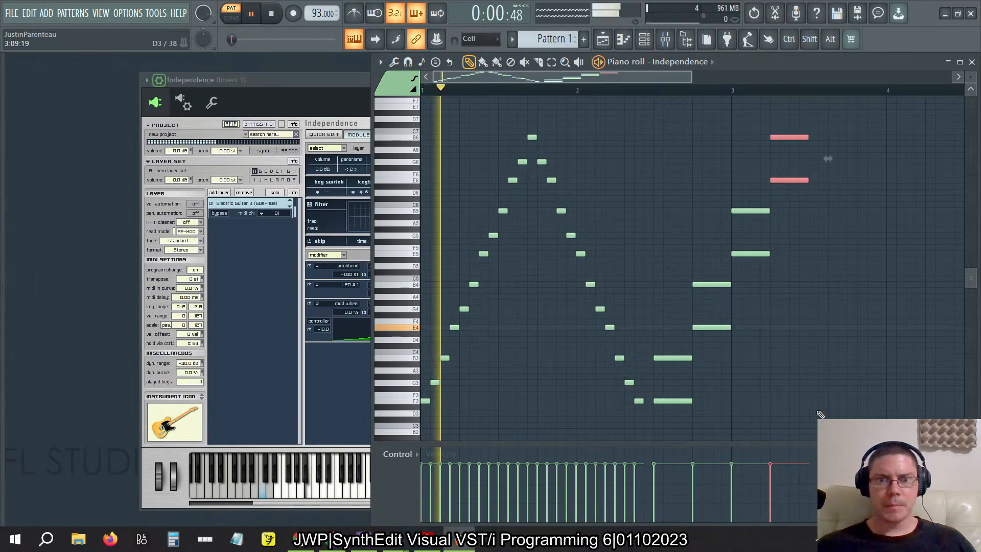
{"action": "left_click", "coordinate": [322, 88]}
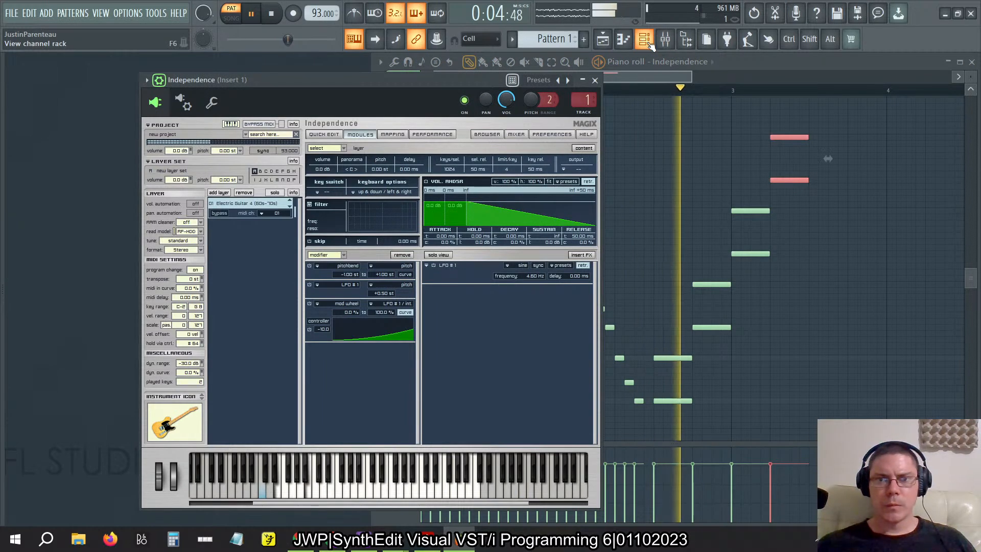
{"action": "left_click", "coordinate": [649, 44]}
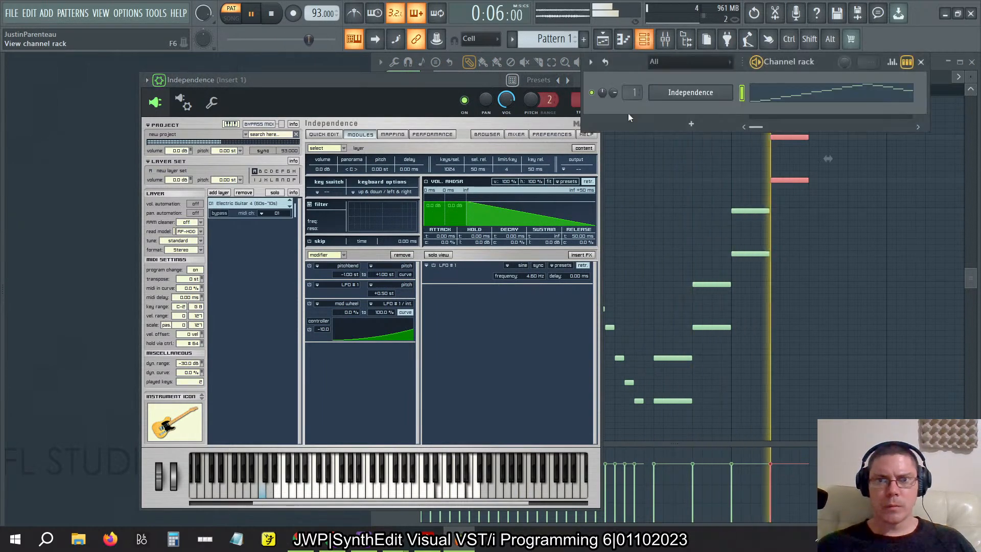
{"action": "left_click", "coordinate": [702, 95]}
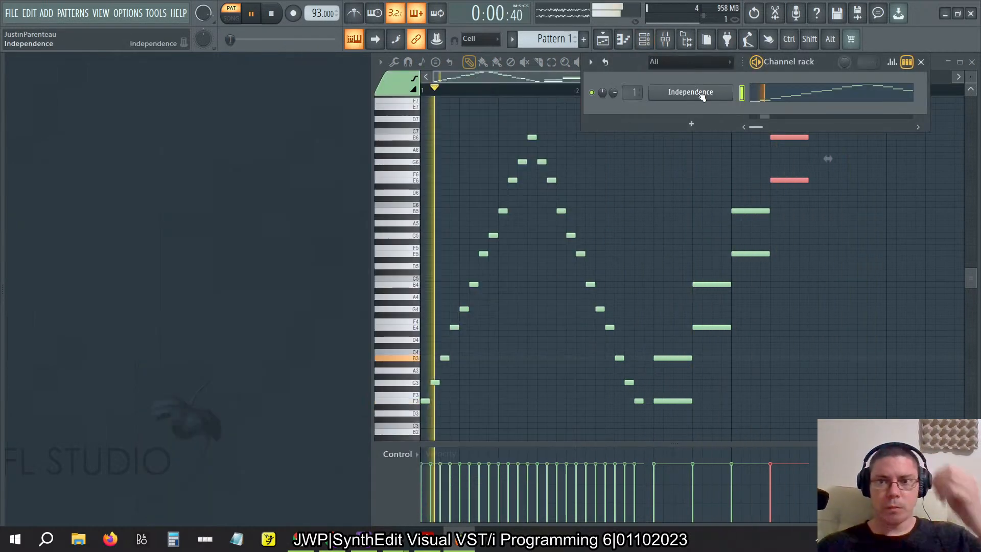
{"action": "left_click", "coordinate": [691, 92]}
{"action": "key", "text": "F12"}
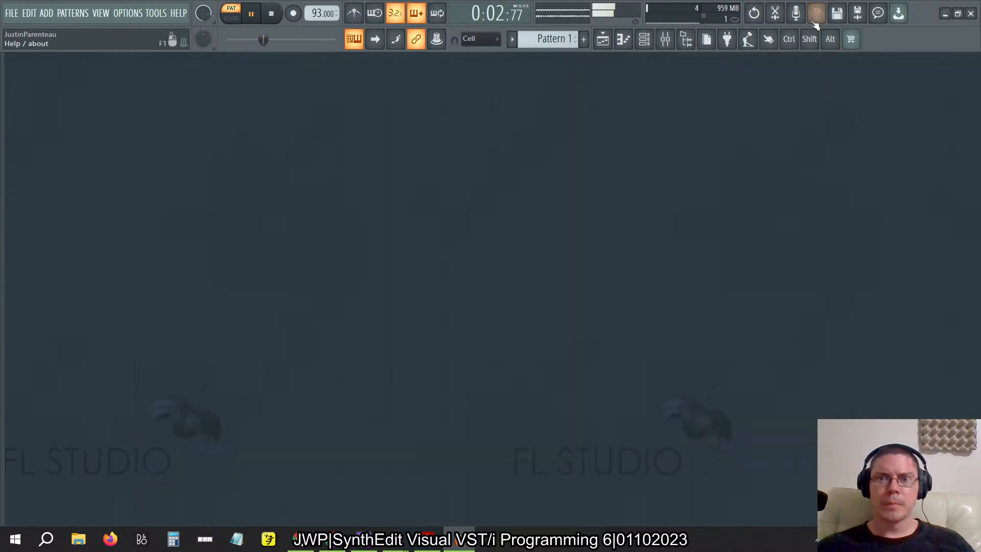
{"action": "left_click", "coordinate": [658, 47]}
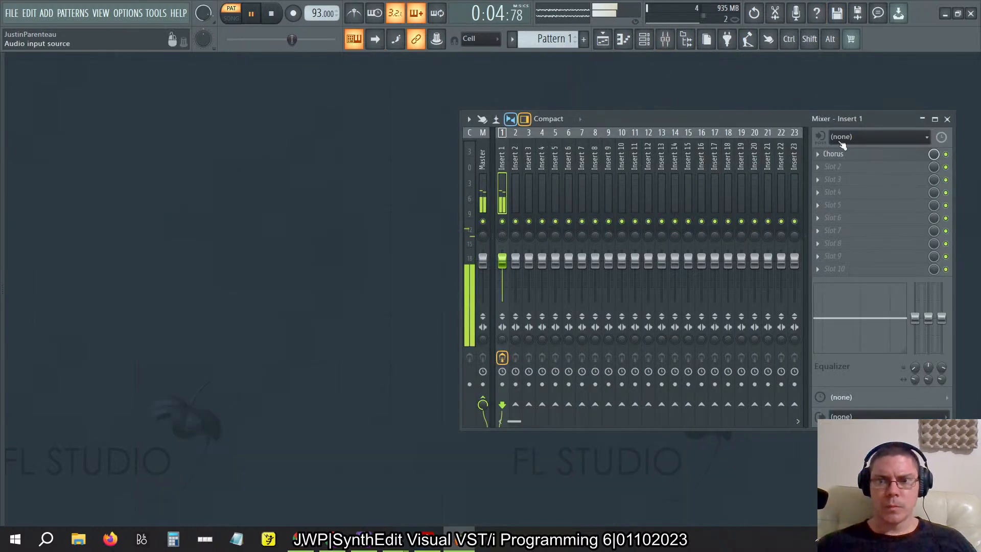
{"action": "left_click", "coordinate": [850, 156]}
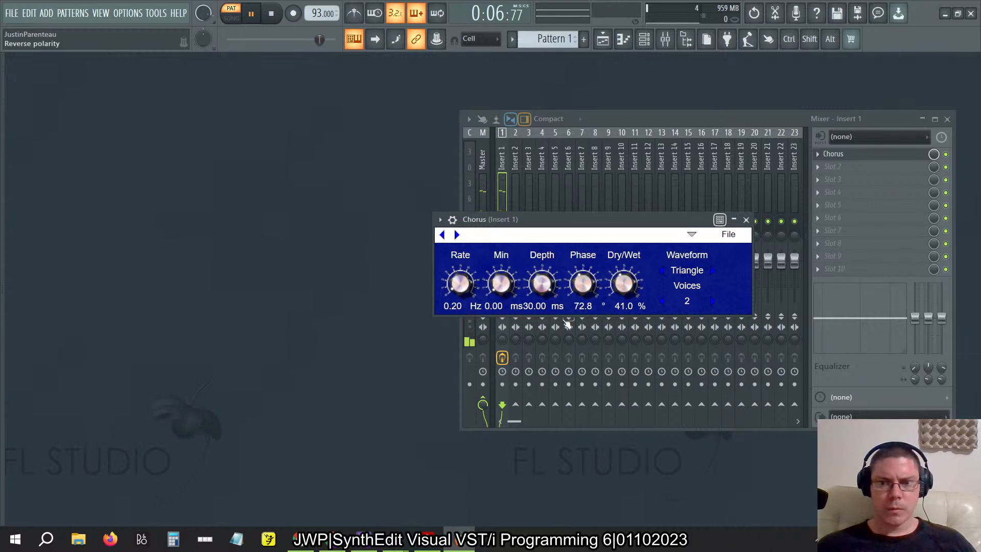
Set the chorus Dry/Wet to 100% and compare 2 and 4 voices during playback, finishing on 4
{"action": "left_click", "coordinate": [713, 302]}
{"action": "left_click", "coordinate": [712, 302]}
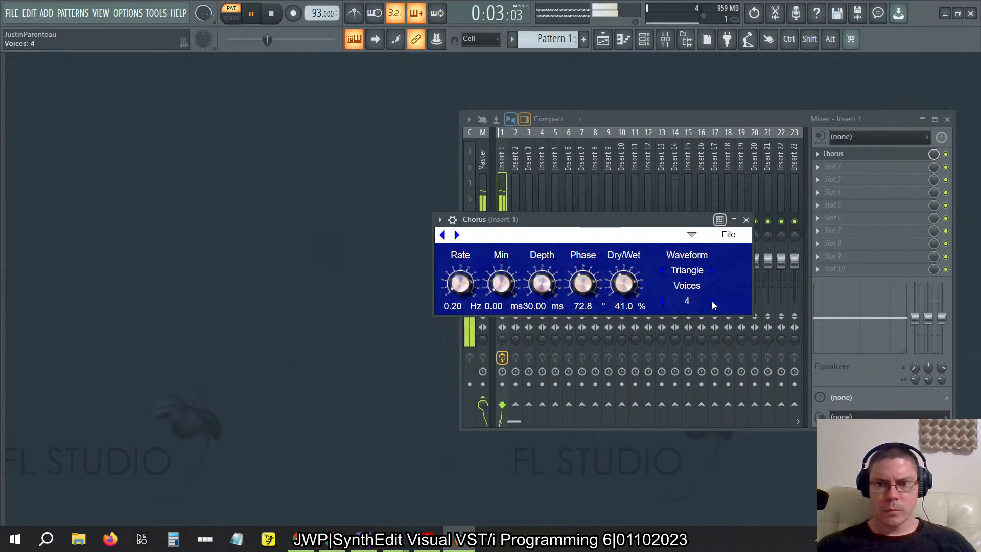
{"action": "left_click", "coordinate": [712, 300]}
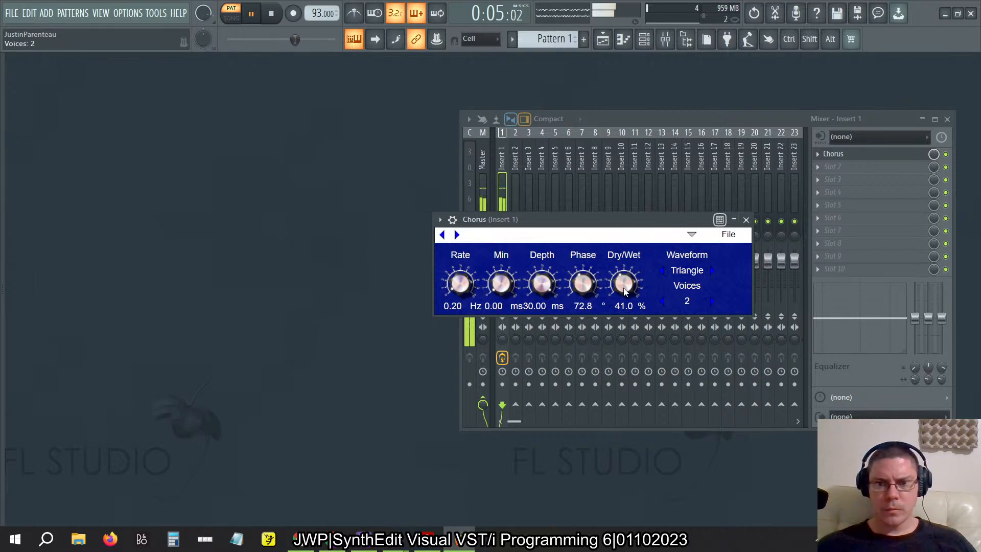
{"action": "left_click_drag", "start_coordinate": [624, 292], "coordinate": [705, 216]}
{"action": "left_click", "coordinate": [712, 302]}
{"action": "left_click", "coordinate": [713, 302]}
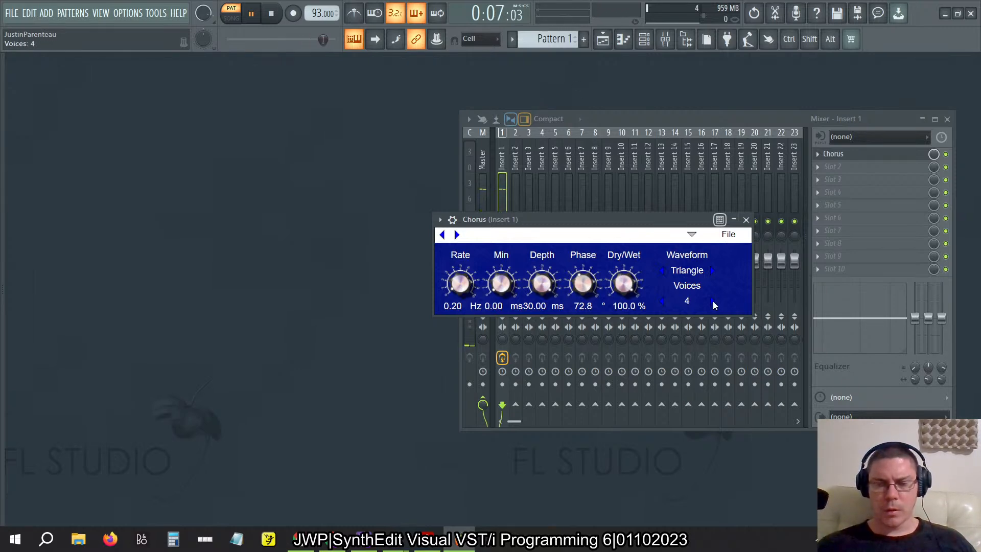
{"action": "left_click", "coordinate": [713, 301]}
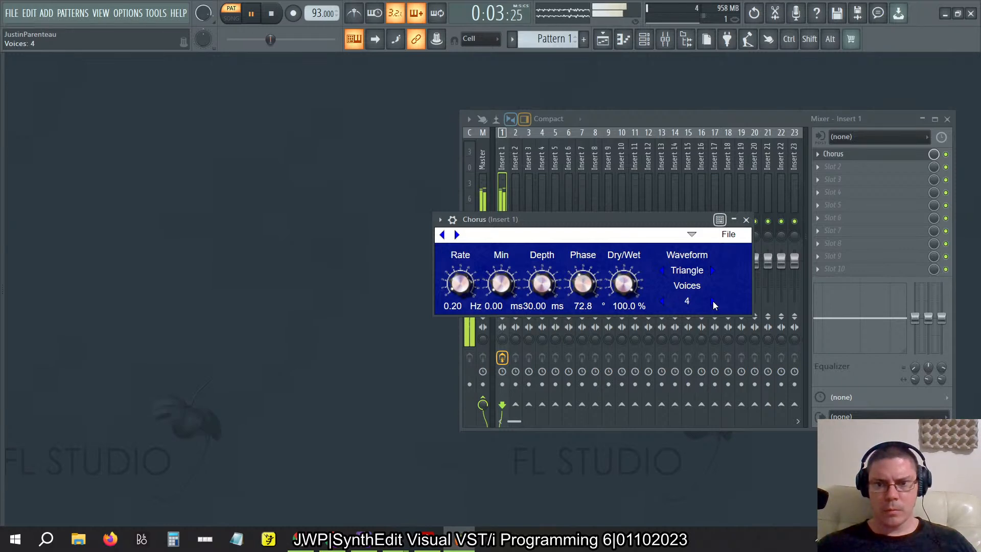
Change the chorus waveform to Sine and set its depth to 9.24 ms, keeping 4 voices
{"action": "left_click", "coordinate": [713, 271]}
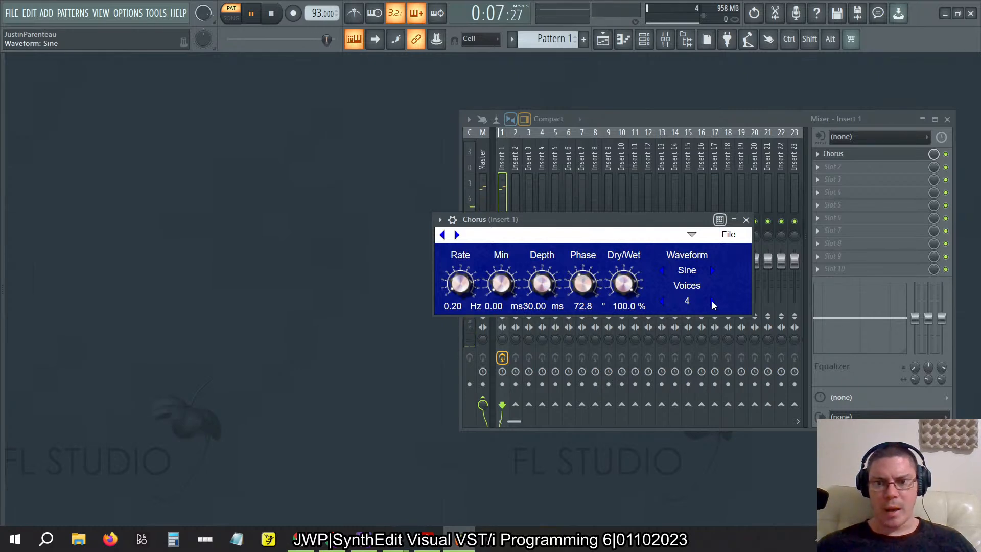
{"action": "left_click", "coordinate": [713, 302]}
{"action": "left_click", "coordinate": [713, 301]}
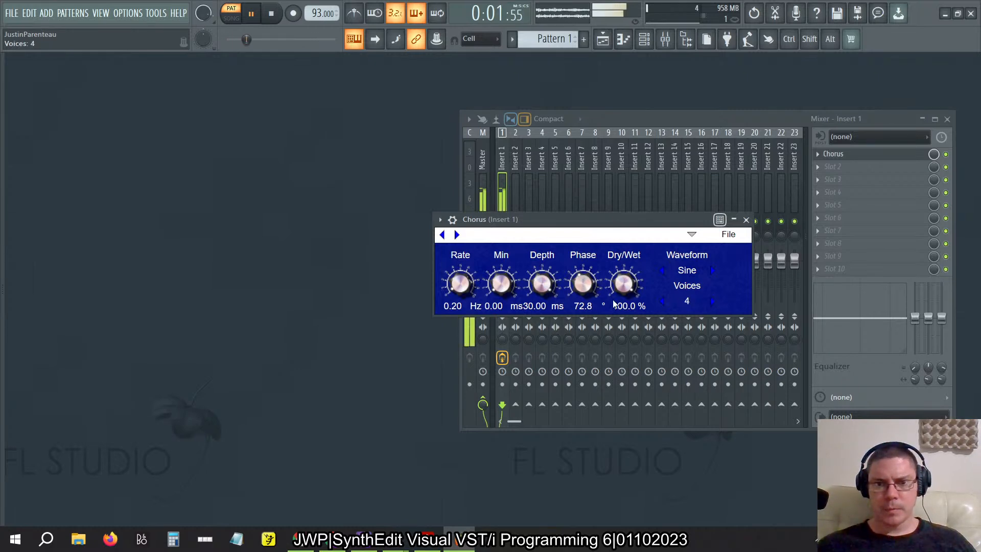
{"action": "left_click_drag", "start_coordinate": [550, 288], "coordinate": [556, 374]}
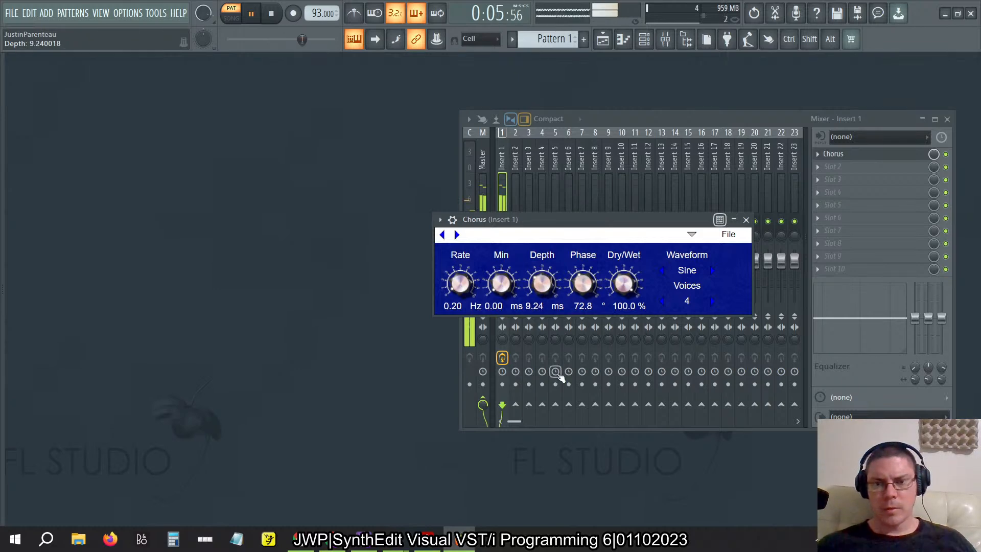
Try the Ramp waveform on the chorus, then settle on Triangle with 4 voices
{"action": "left_click", "coordinate": [713, 271]}
{"action": "left_click", "coordinate": [713, 272]}
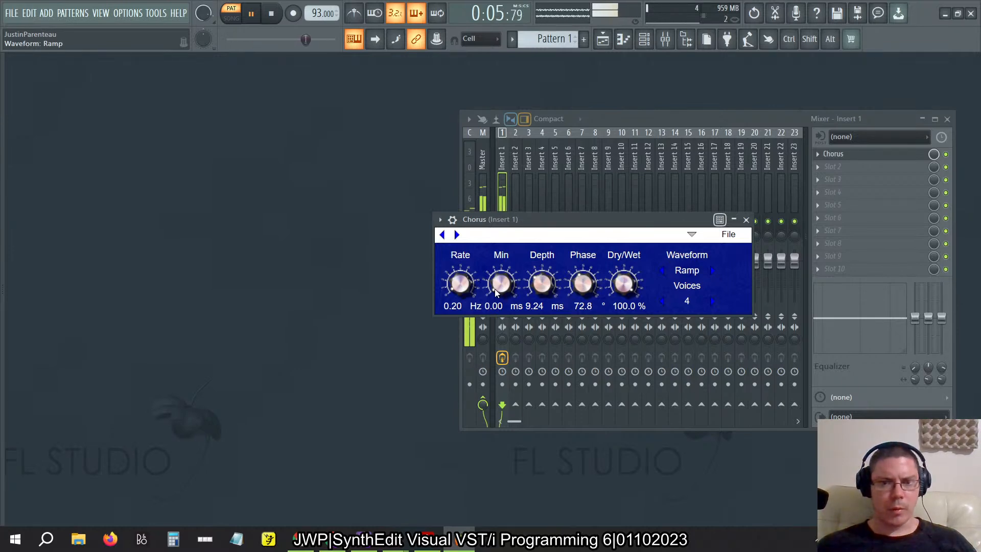
{"action": "left_click", "coordinate": [713, 272]}
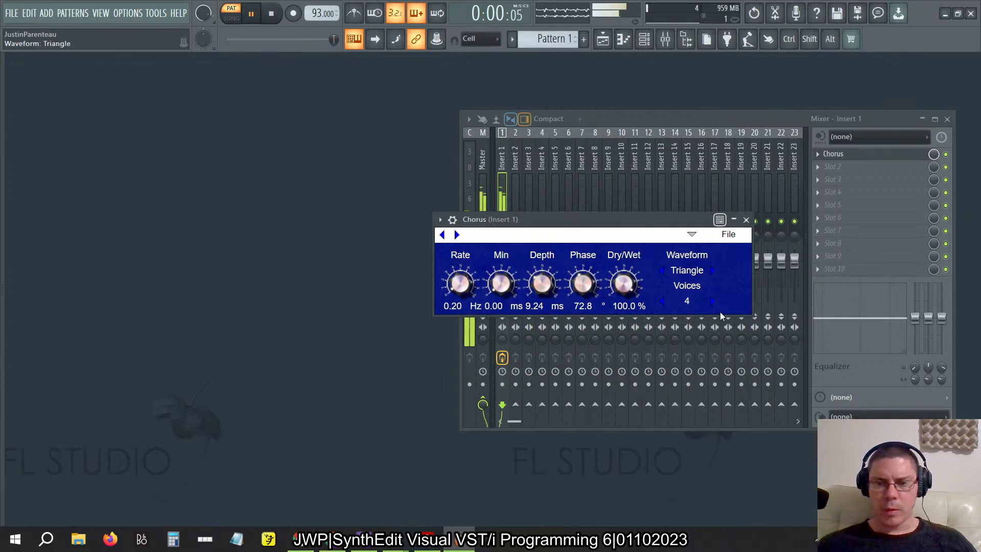
{"action": "left_click", "coordinate": [713, 300]}
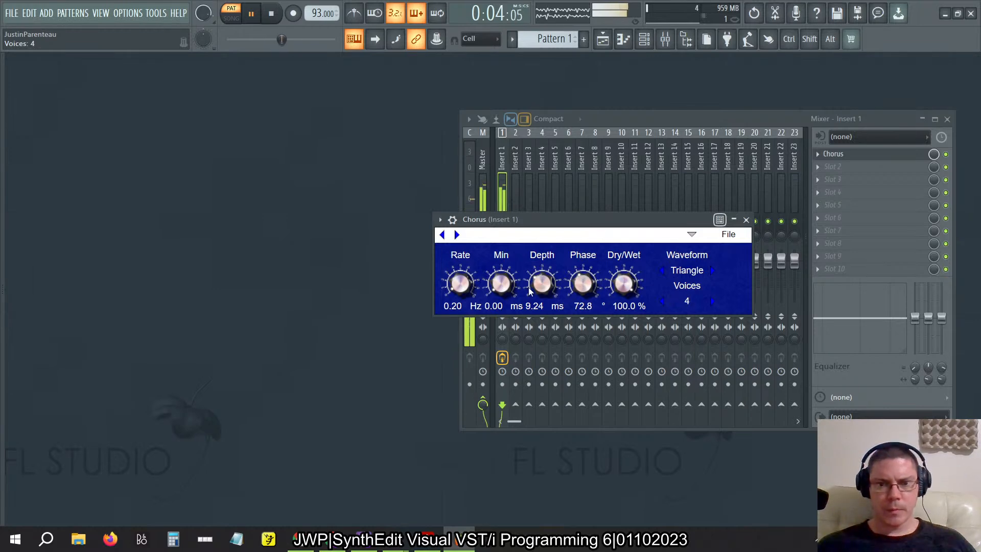
Set the chorus phase to 62.0° and its rate to 2.09 Hz
{"action": "mouse_move", "coordinate": [588, 291]}
{"action": "left_mouse_down"}
{"action": "mouse_move", "coordinate": [594, 241]}
{"action": "mouse_move", "coordinate": [604, 319]}
{"action": "mouse_move", "coordinate": [600, 296]}
{"action": "left_mouse_up"}
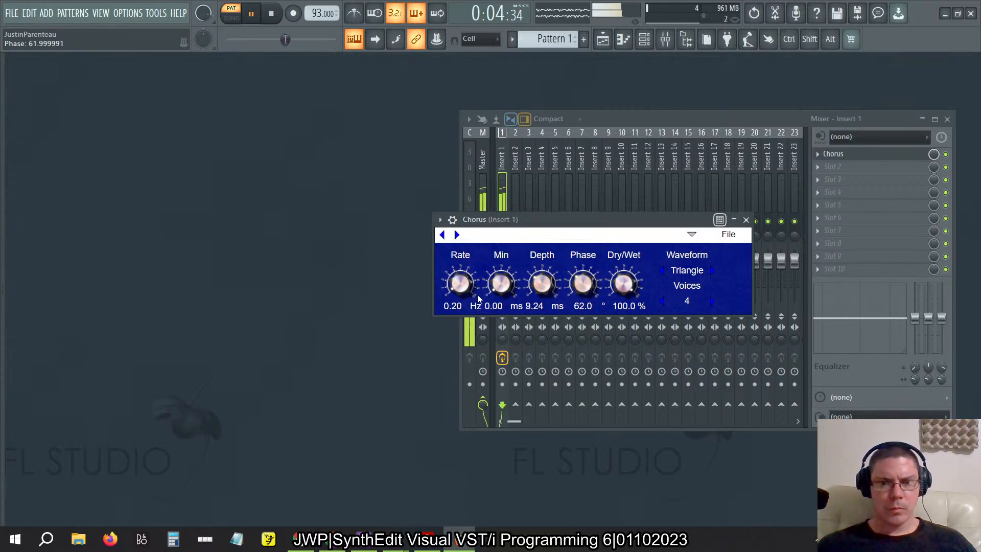
{"action": "left_click_drag", "start_coordinate": [474, 301], "coordinate": [481, 222]}
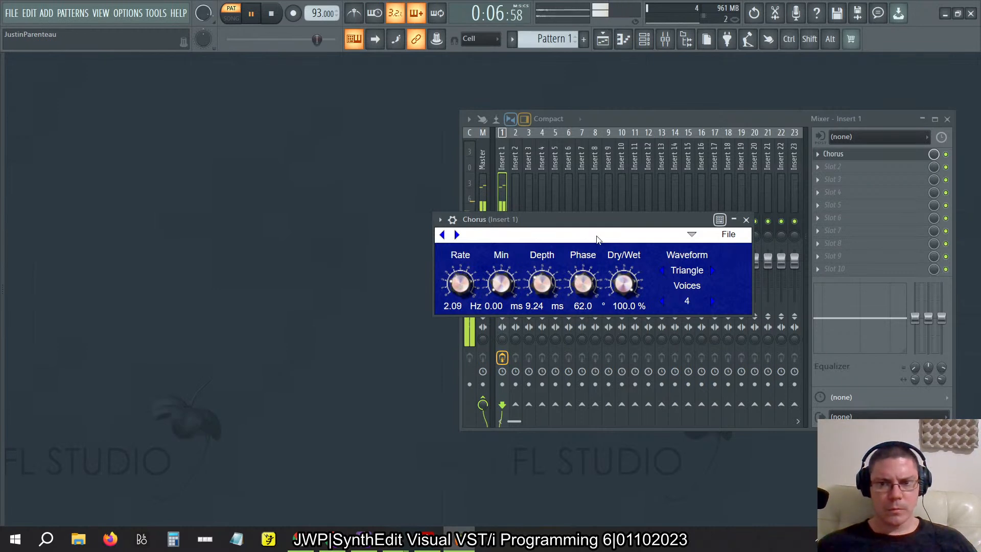
Compare 2 and 4 voices with the Sine waveform, and switch the chorus to Saw with 4 voices
{"action": "left_click", "coordinate": [713, 271]}
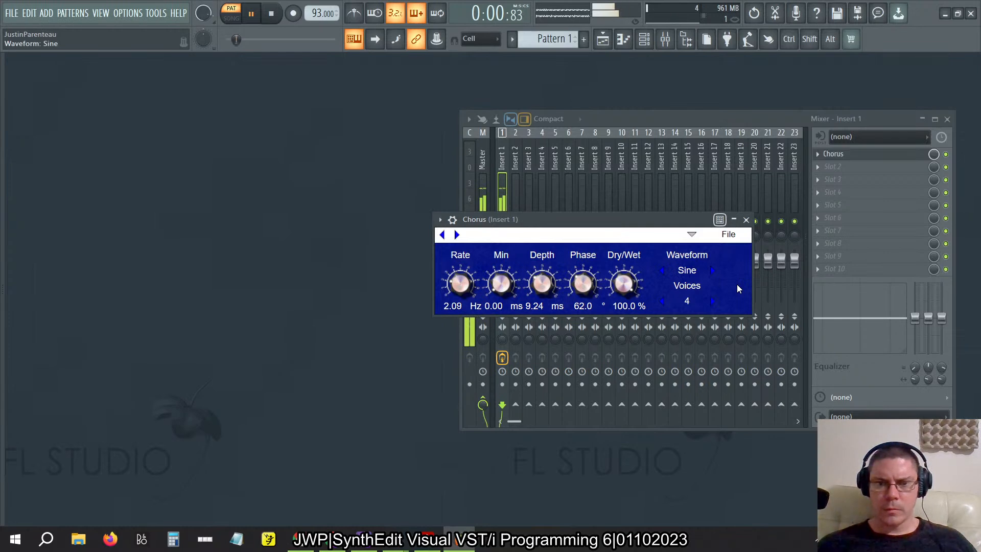
{"action": "left_click", "coordinate": [713, 301]}
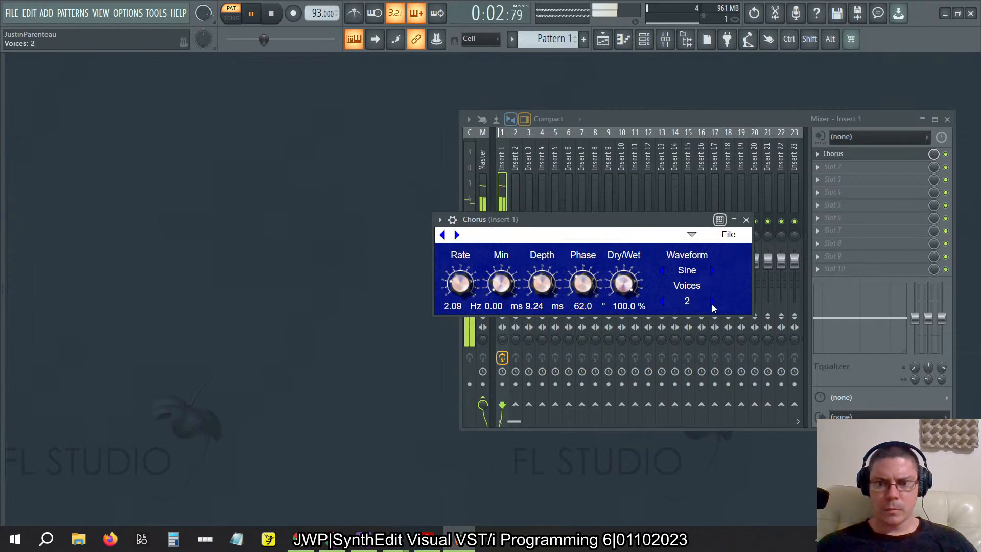
{"action": "left_click", "coordinate": [712, 304]}
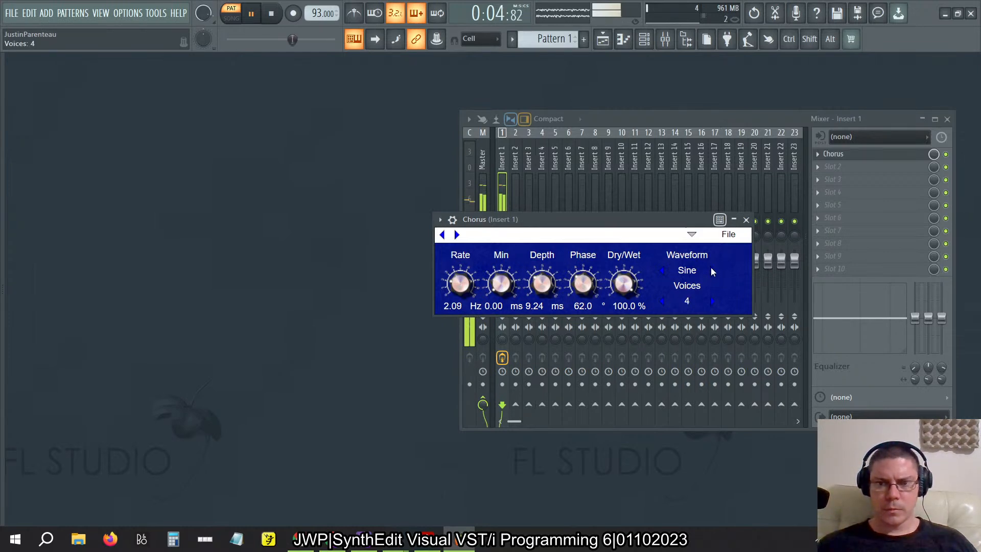
{"action": "left_click", "coordinate": [710, 268]}
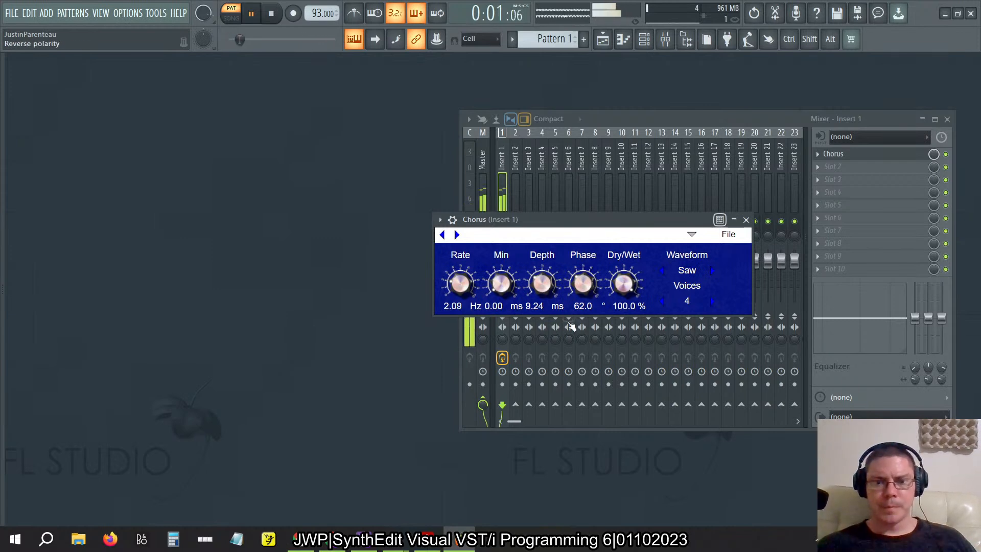
Set the chorus to the Triangle waveform with a Min of 4.80 ms, a phase of 156.3° and a rate of 9.00 Hz
{"action": "left_click_drag", "start_coordinate": [498, 282], "coordinate": [538, 306]}
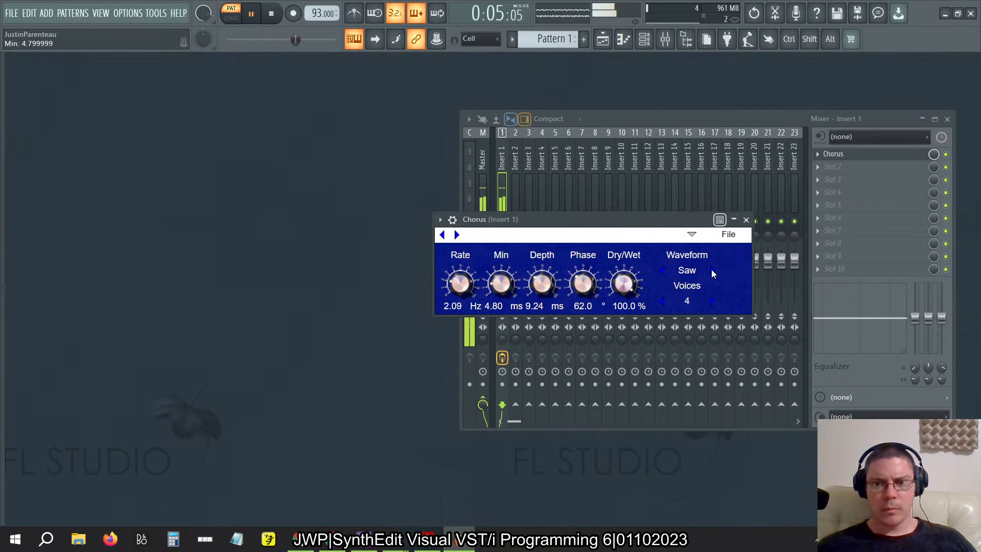
{"action": "left_click", "coordinate": [713, 270]}
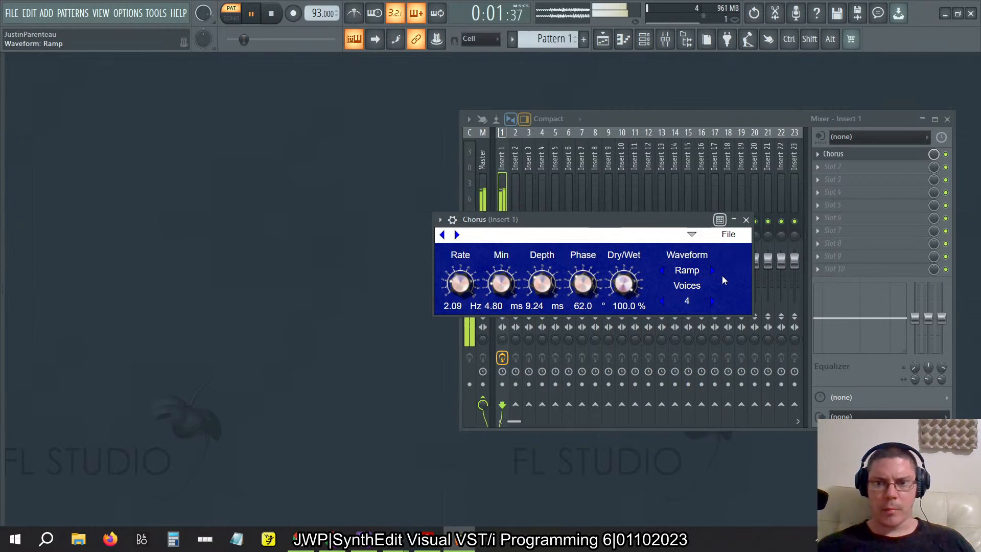
{"action": "left_click", "coordinate": [713, 271]}
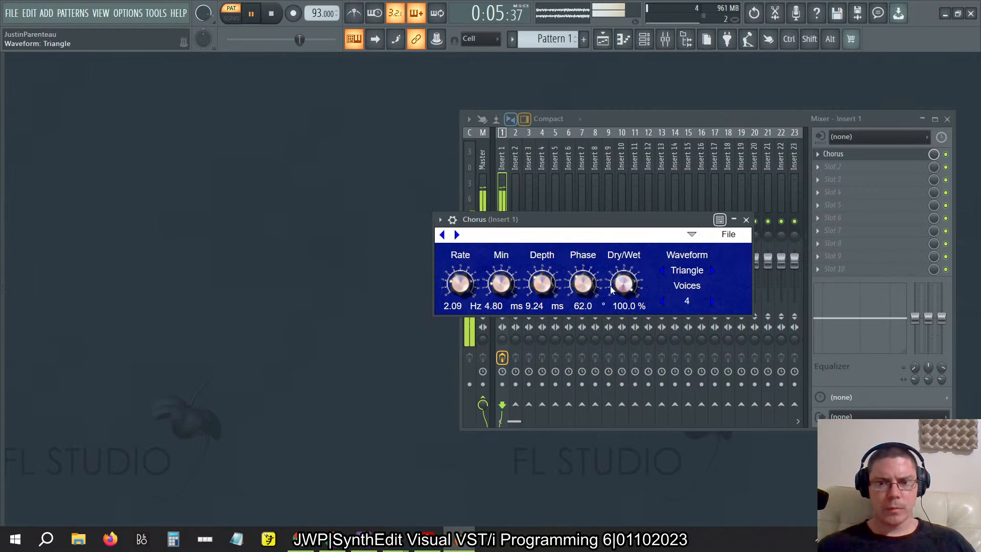
{"action": "left_click_drag", "start_coordinate": [584, 284], "coordinate": [587, 249]}
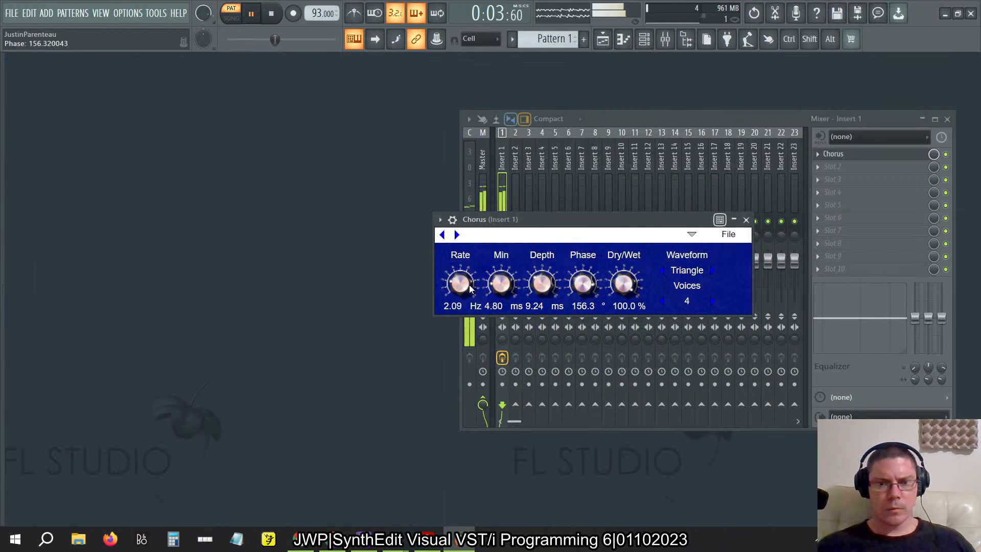
{"action": "scroll", "coordinate": [469, 288], "scroll_direction": "up", "scroll_amount": 15}
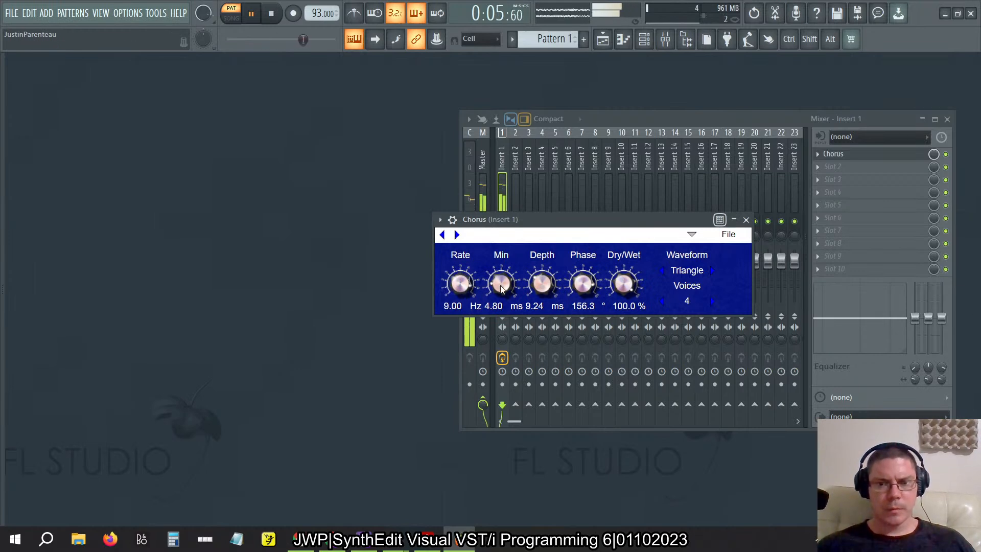
Compare the Sine and Ramp waveforms on the chorus, returning to Triangle with 4 voices
{"action": "left_click", "coordinate": [713, 270]}
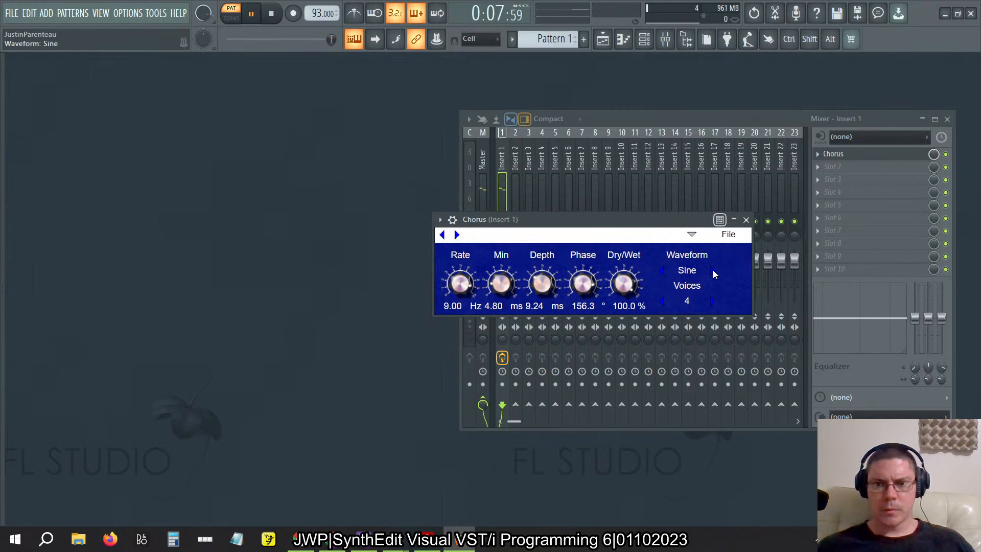
{"action": "left_click", "coordinate": [713, 269]}
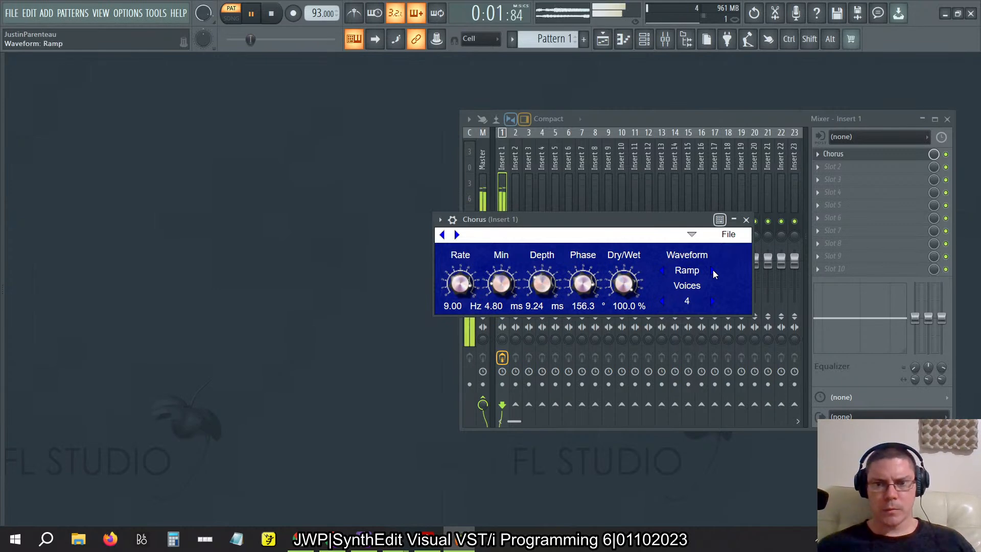
{"action": "left_click", "coordinate": [713, 270]}
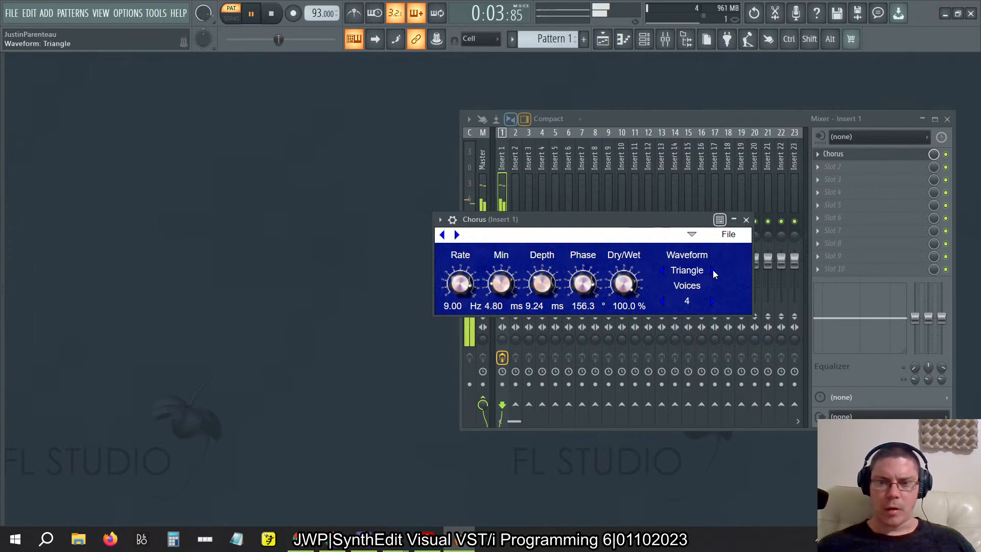
{"action": "left_click", "coordinate": [714, 303]}
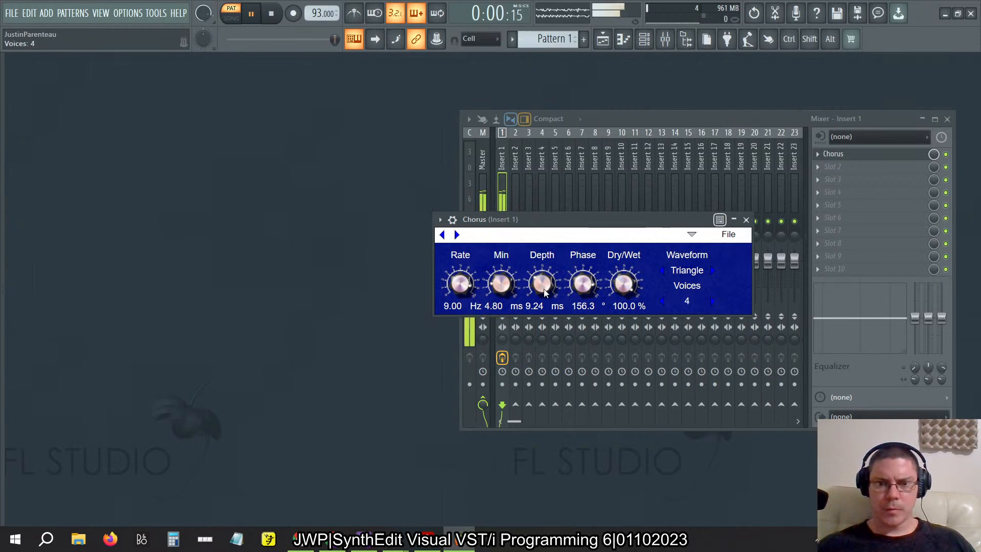
Set the chorus depth to 16.44 ms, stop playback and switch to Pattern 9
{"action": "mouse_move", "coordinate": [543, 287]}
{"action": "left_mouse_down"}
{"action": "mouse_move", "coordinate": [544, 239]}
{"action": "mouse_move", "coordinate": [547, 305]}
{"action": "left_mouse_up"}
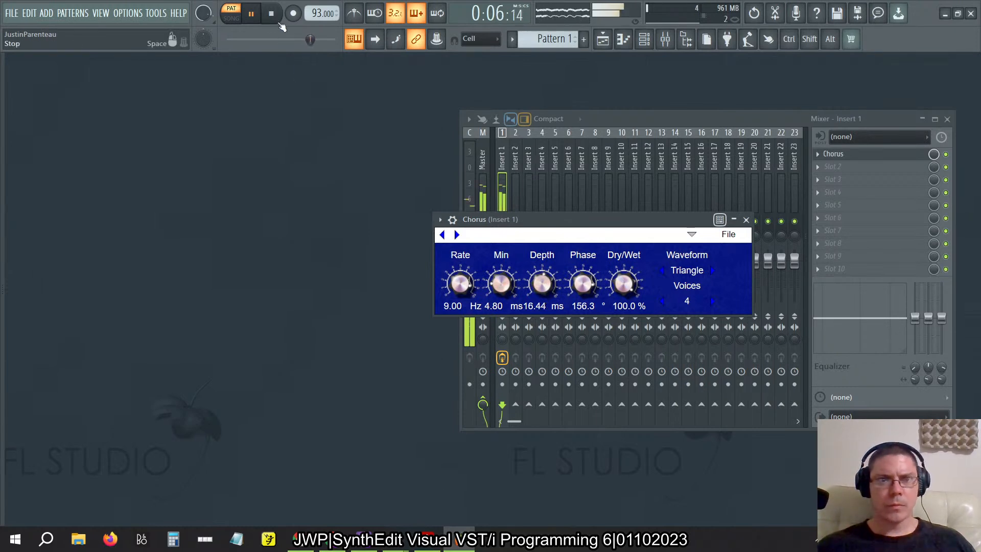
{"action": "key", "text": "space"}
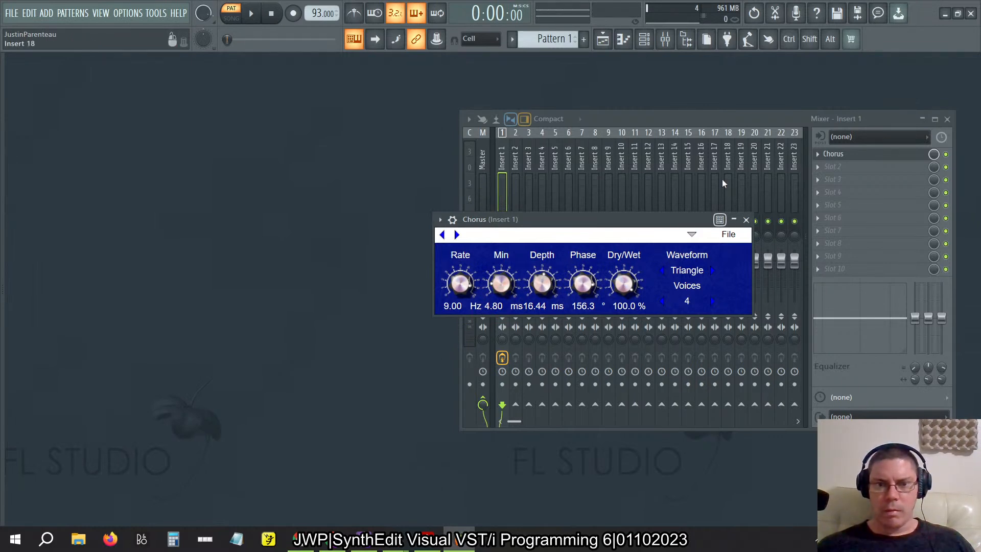
{"action": "key", "text": "9"}
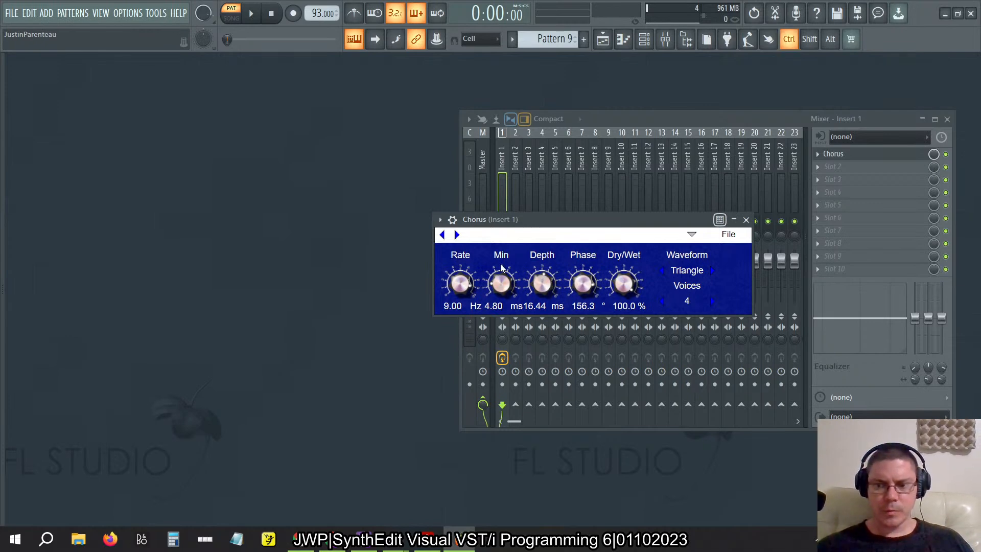